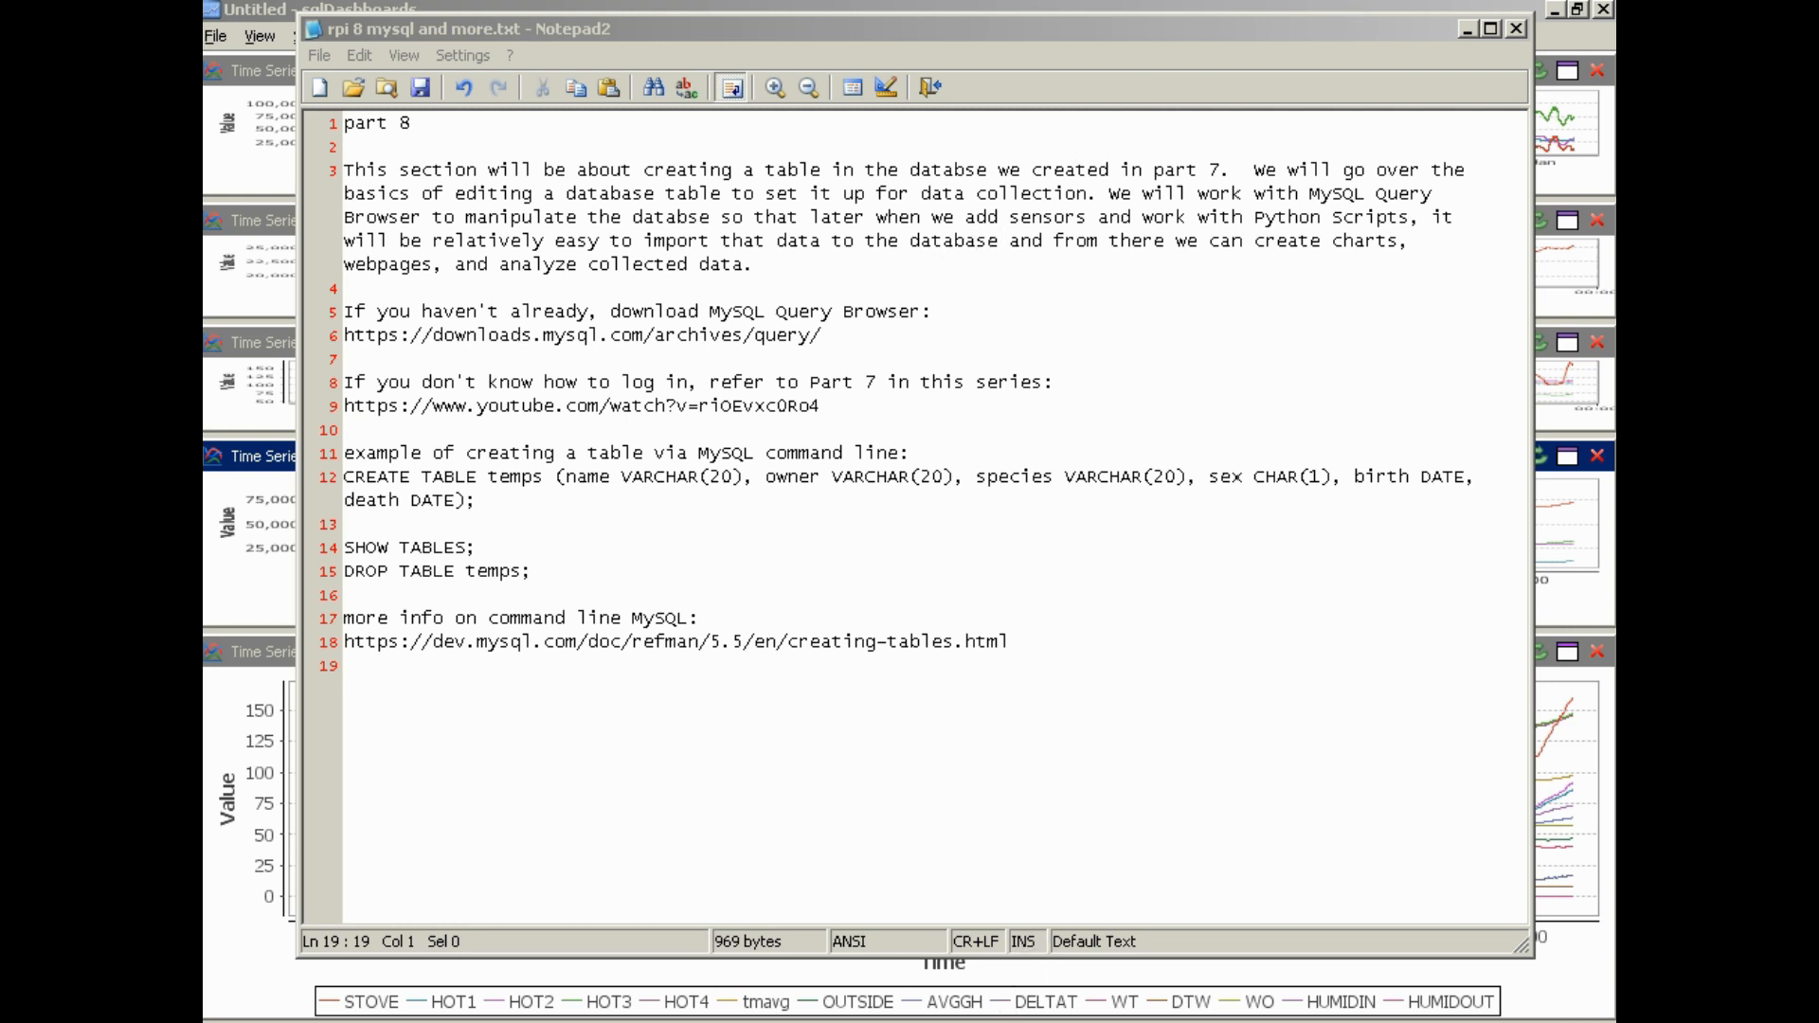
Switch to the pi@TRAINER terminal and open a root shell with sudo su
{"action": "left_click", "coordinate": [952, 1022]}
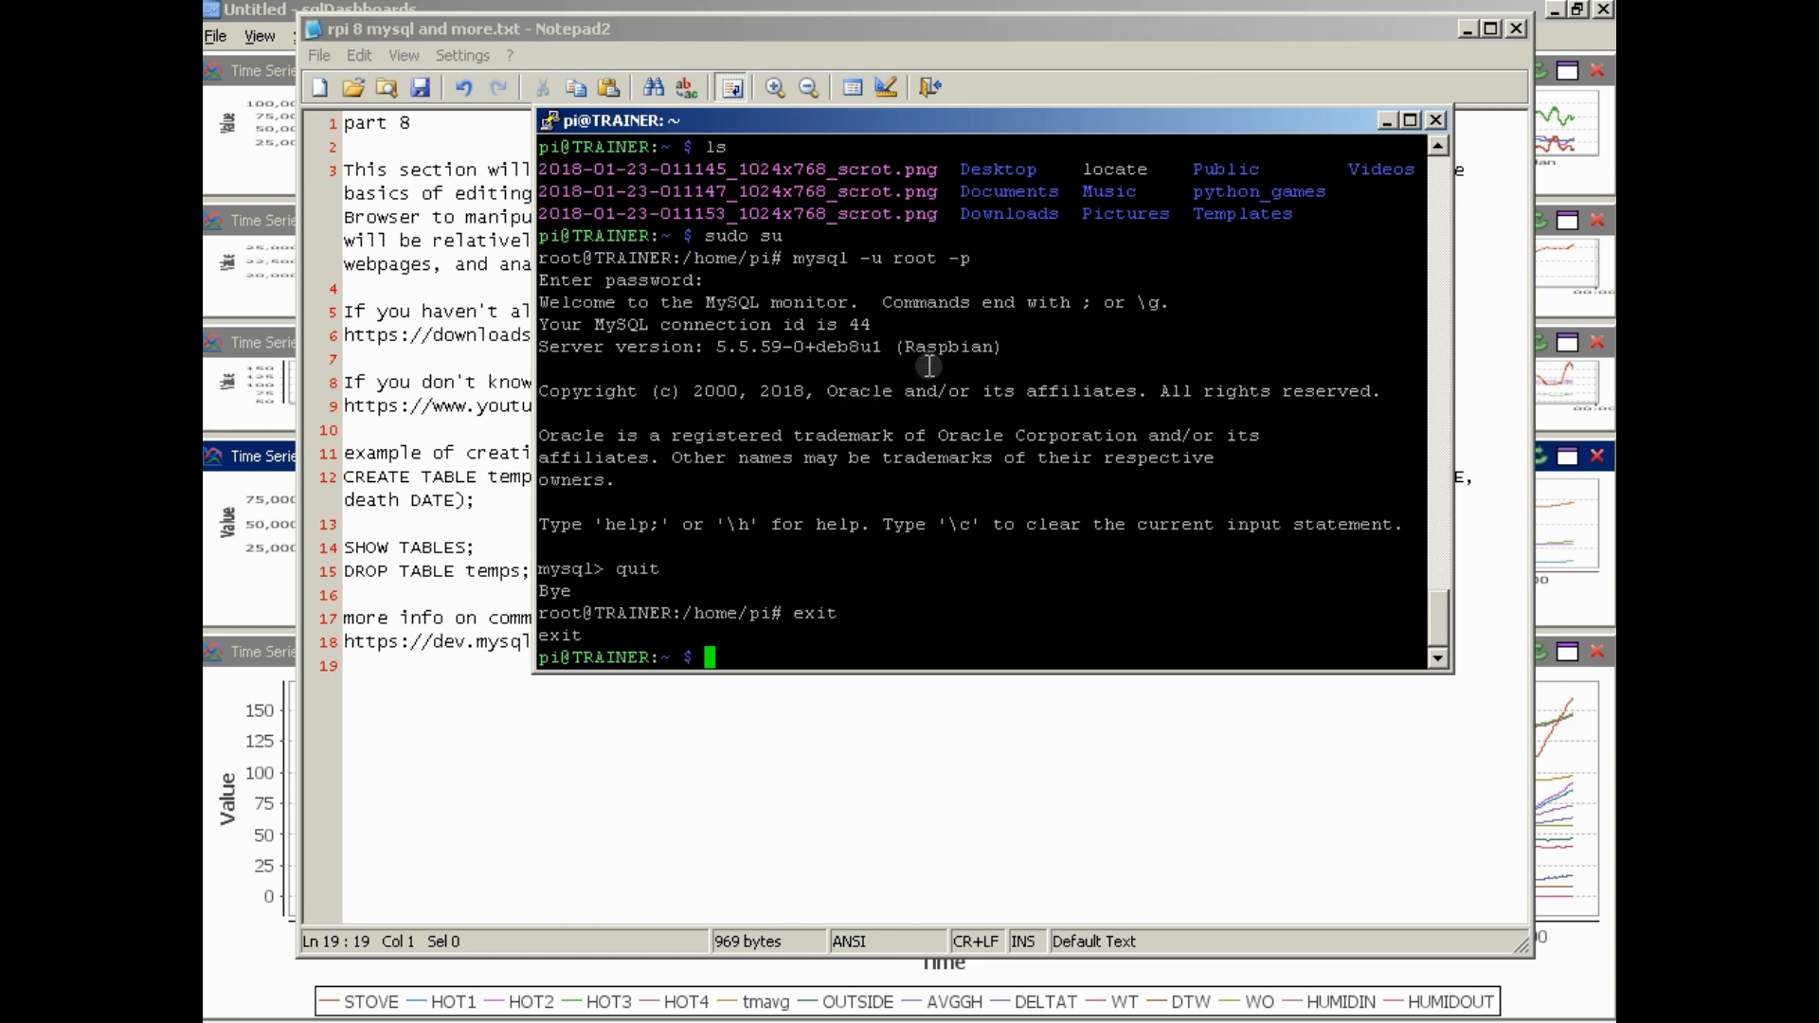
{"action": "type", "text": "sud su"}
{"action": "key", "text": "Return"}
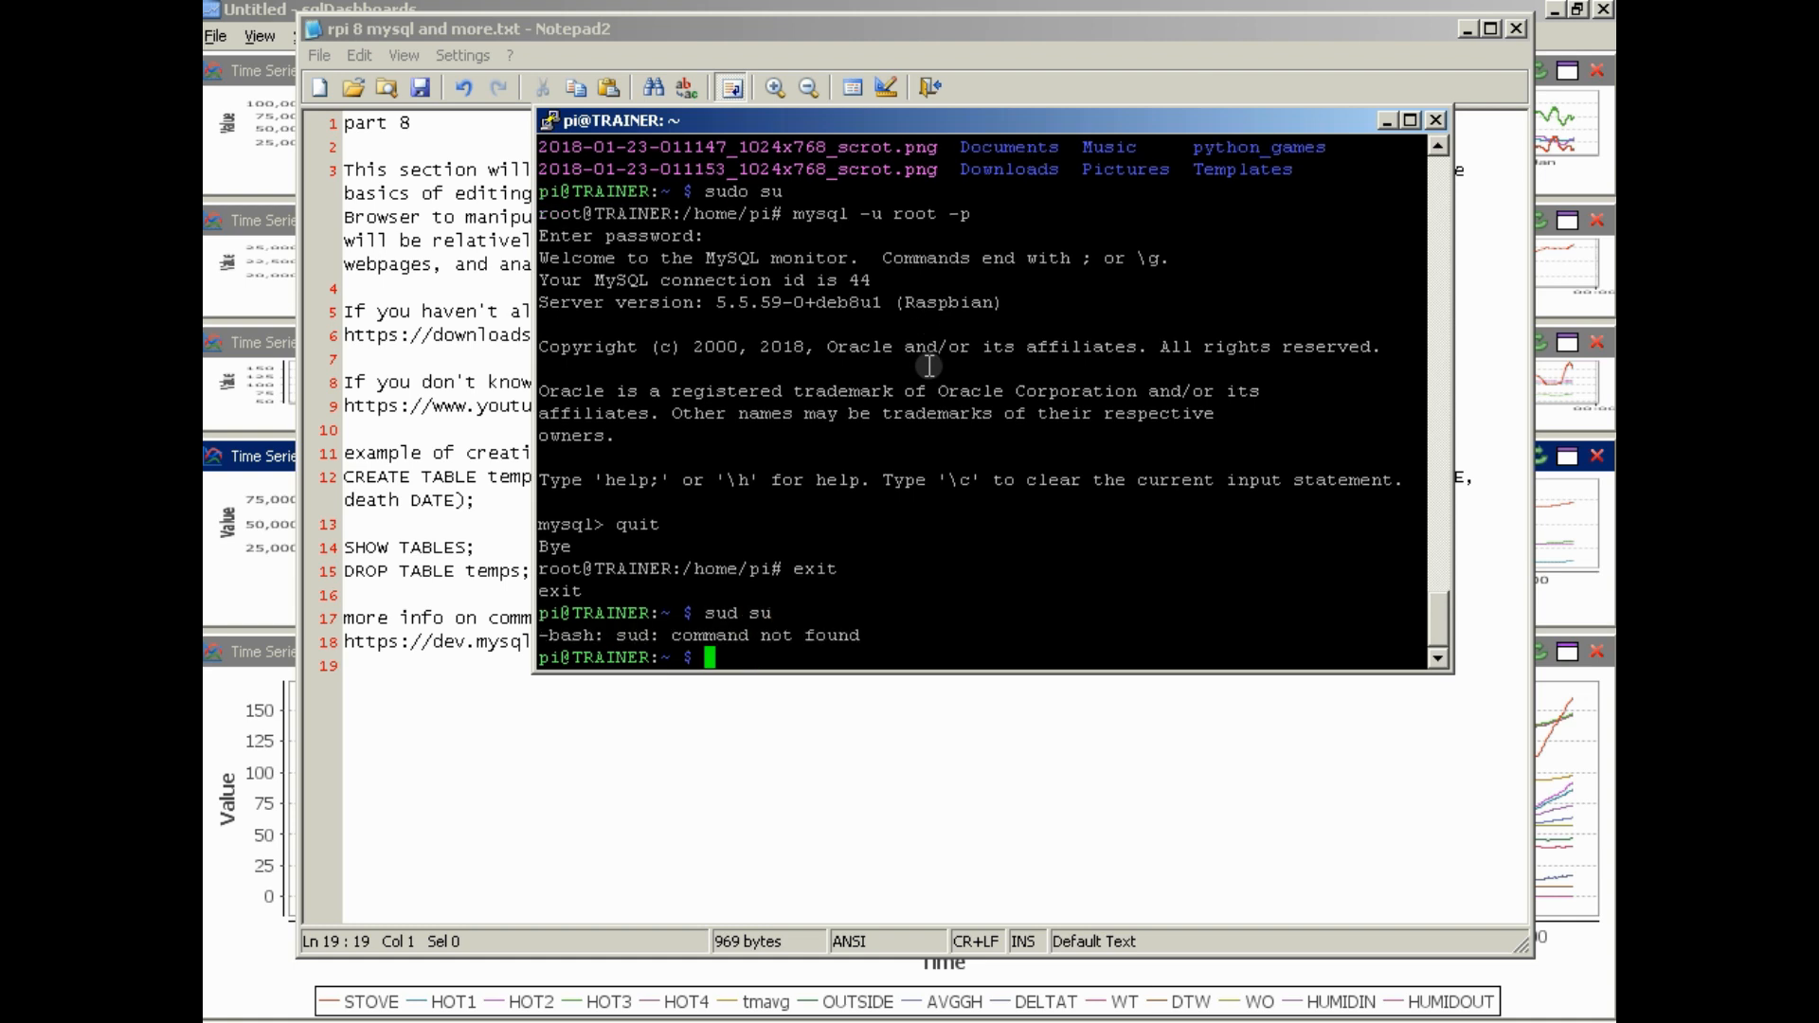
{"action": "type", "text": "sudo su"}
{"action": "key", "text": "Return"}
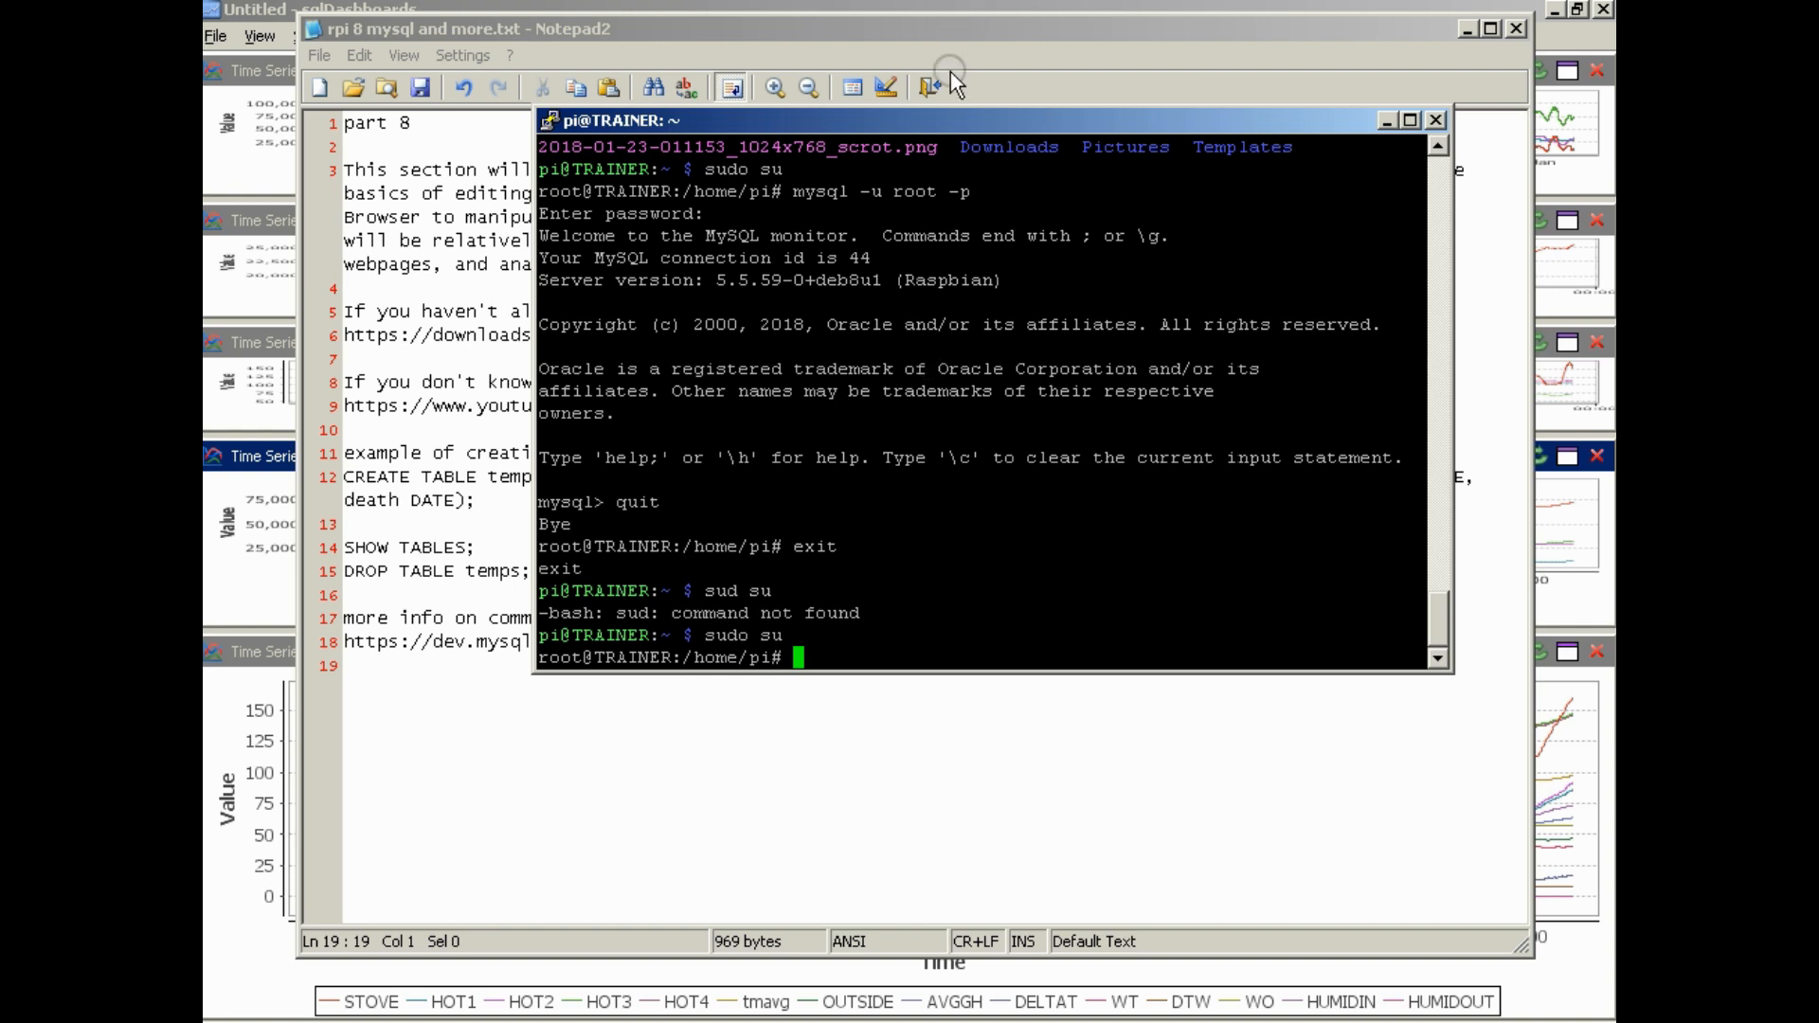
{"action": "left_click_drag", "start_coordinate": [941, 121], "coordinate": [1100, 125]}
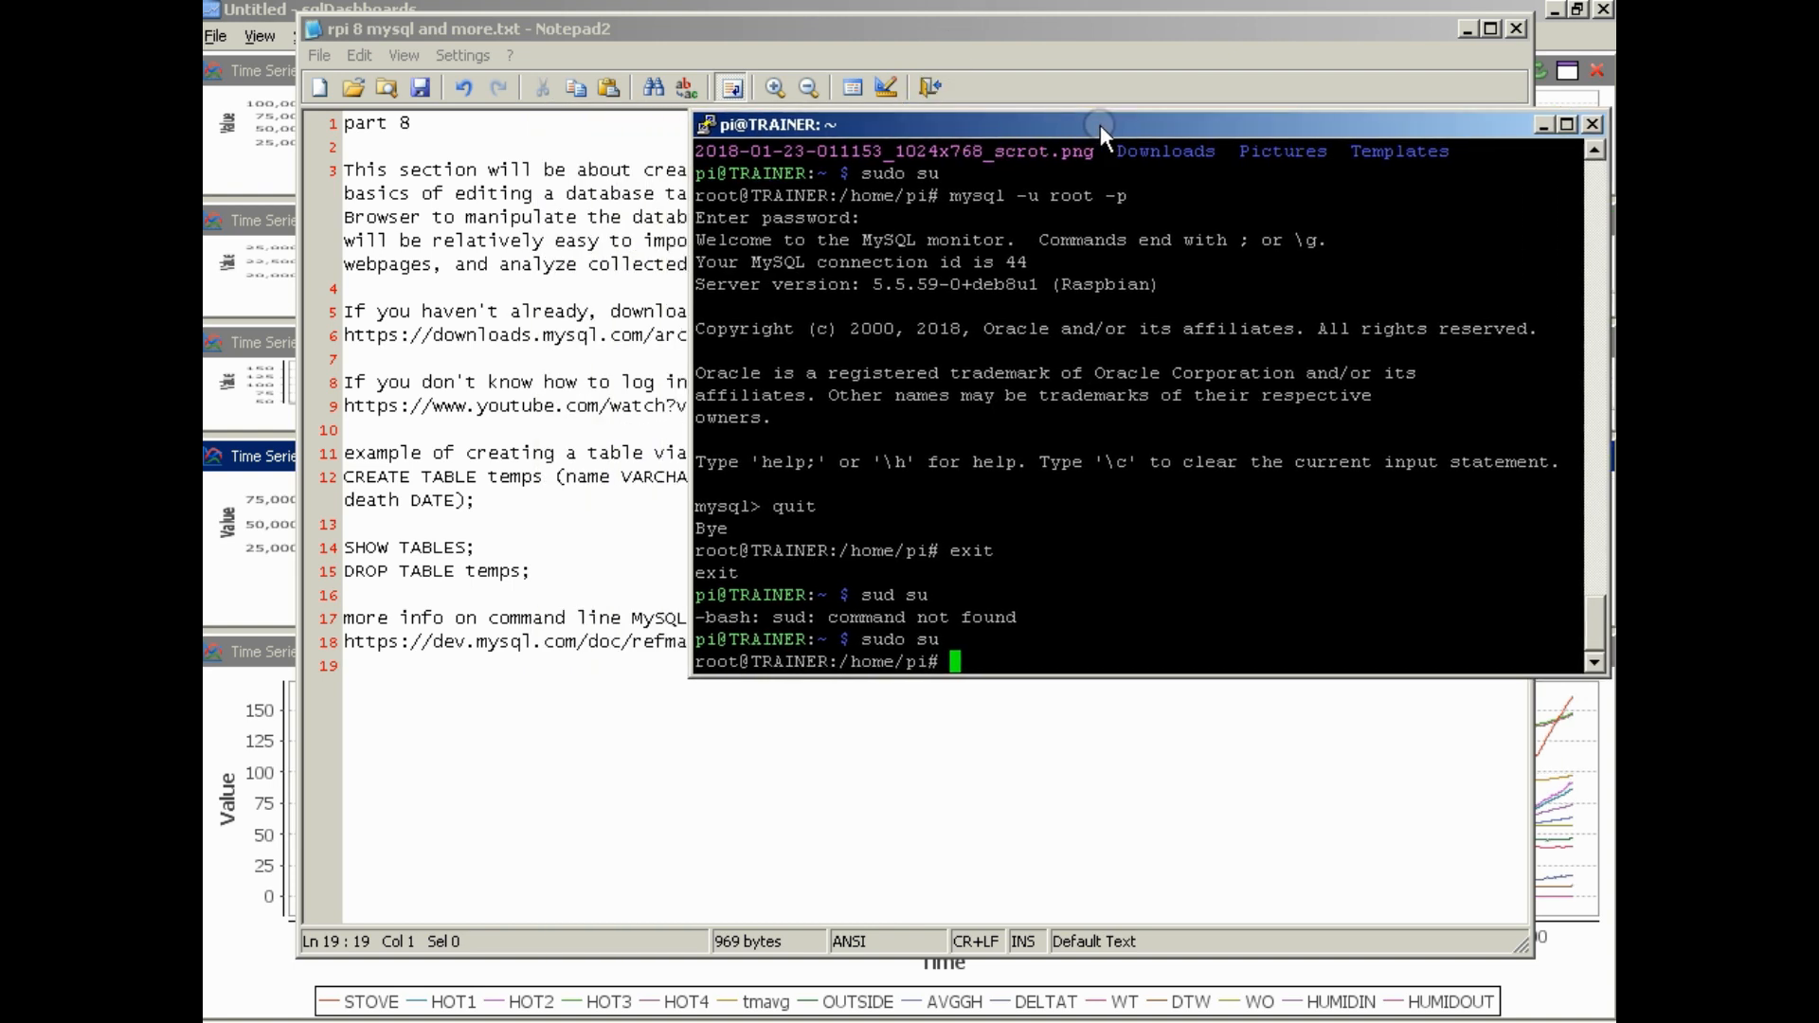
Log in to the MySQL monitor with mysql -u root -p, entering the root account password
{"action": "type", "text": "mysql -u -root"}
{"action": "key", "text": "BackSpace"}
{"action": "key", "text": "BackSpace"}
{"action": "key", "text": "BackSpace"}
{"action": "key", "text": "BackSpace"}
{"action": "key", "text": "BackSpace"}
{"action": "key", "text": "BackSpace"}
{"action": "type", "text": "root -p"}
{"action": "key", "text": "Return"}
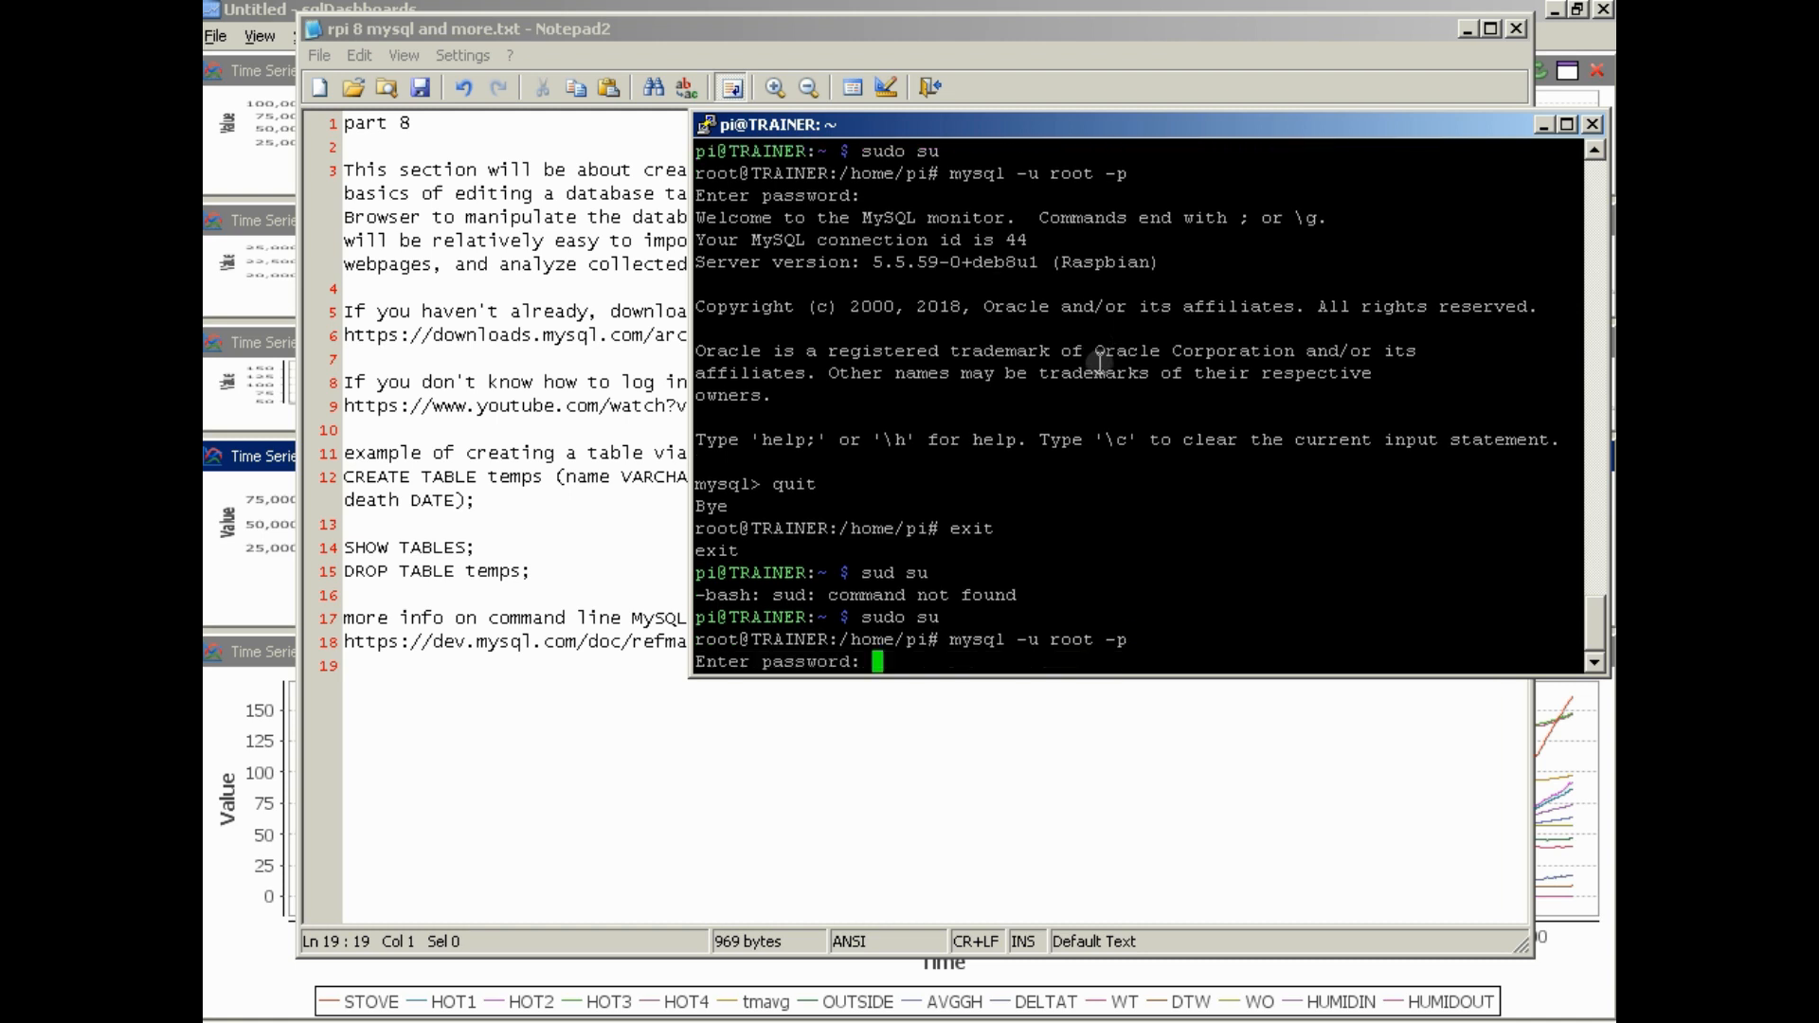
{"action": "key", "text": "Return"}
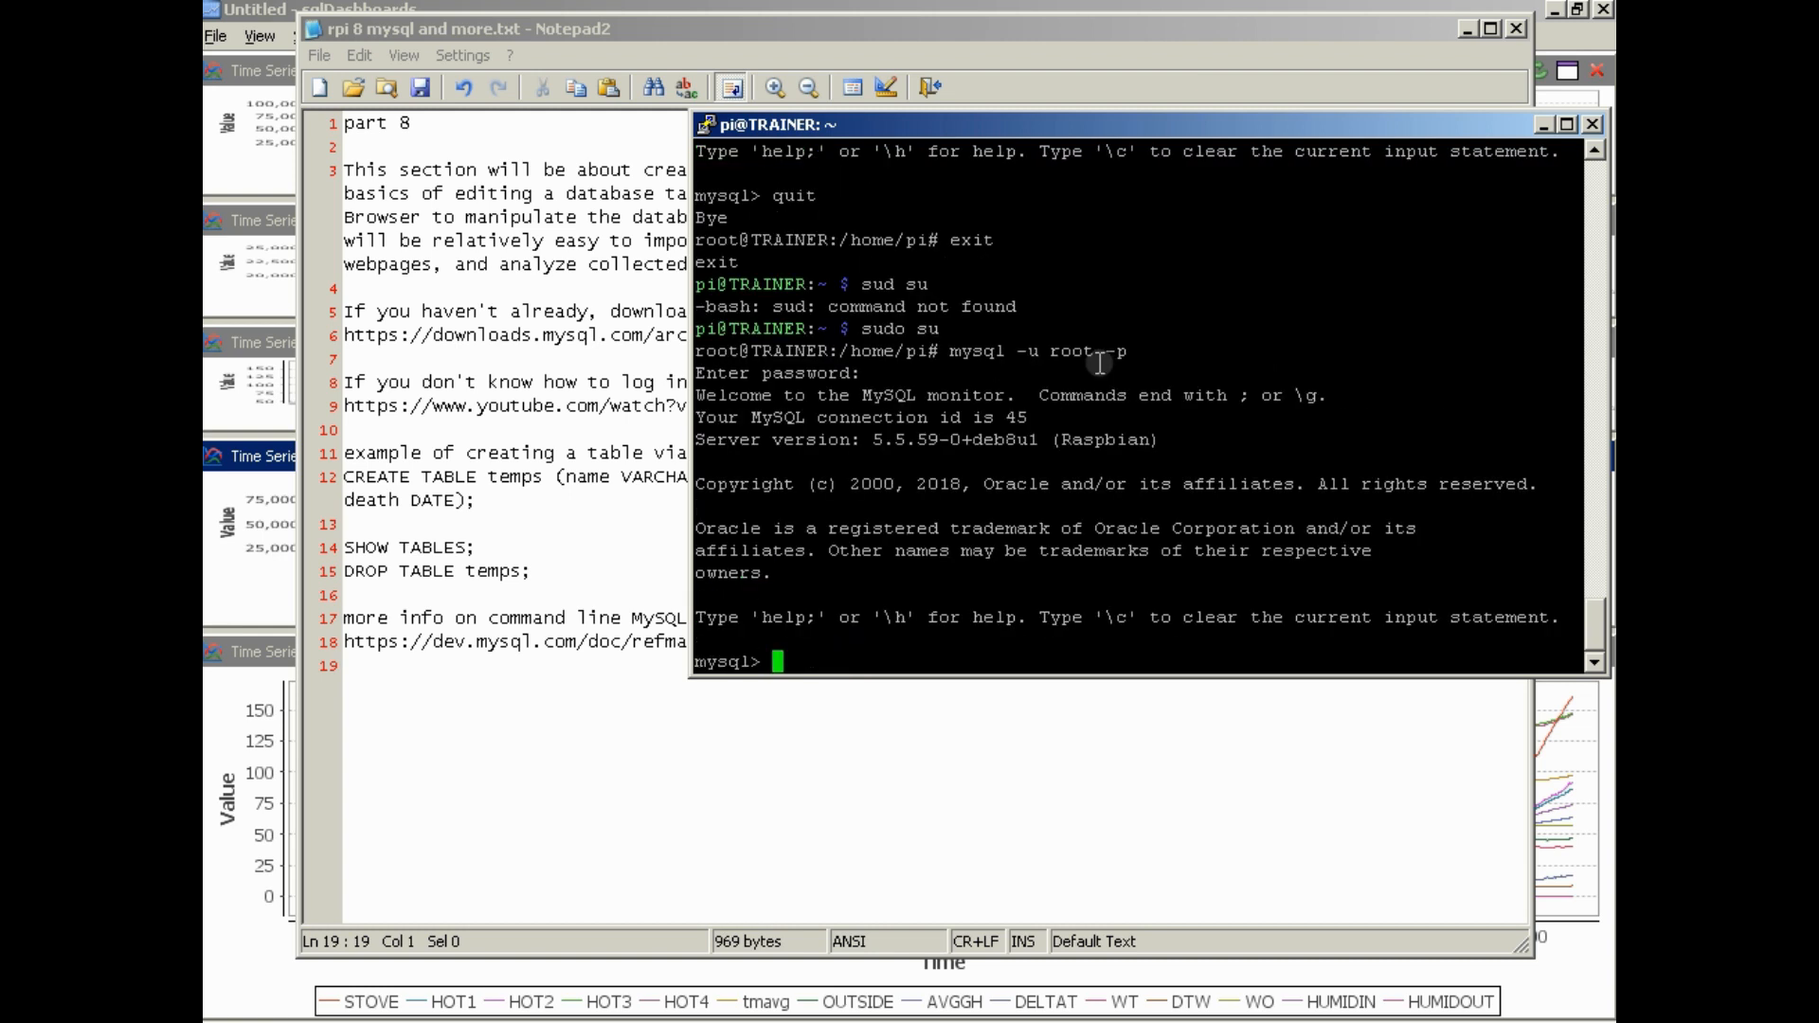
Try to list the tables with SHOW TABLES; and switch to the greenhouse database
{"action": "right_click", "coordinate": [976, 524]}
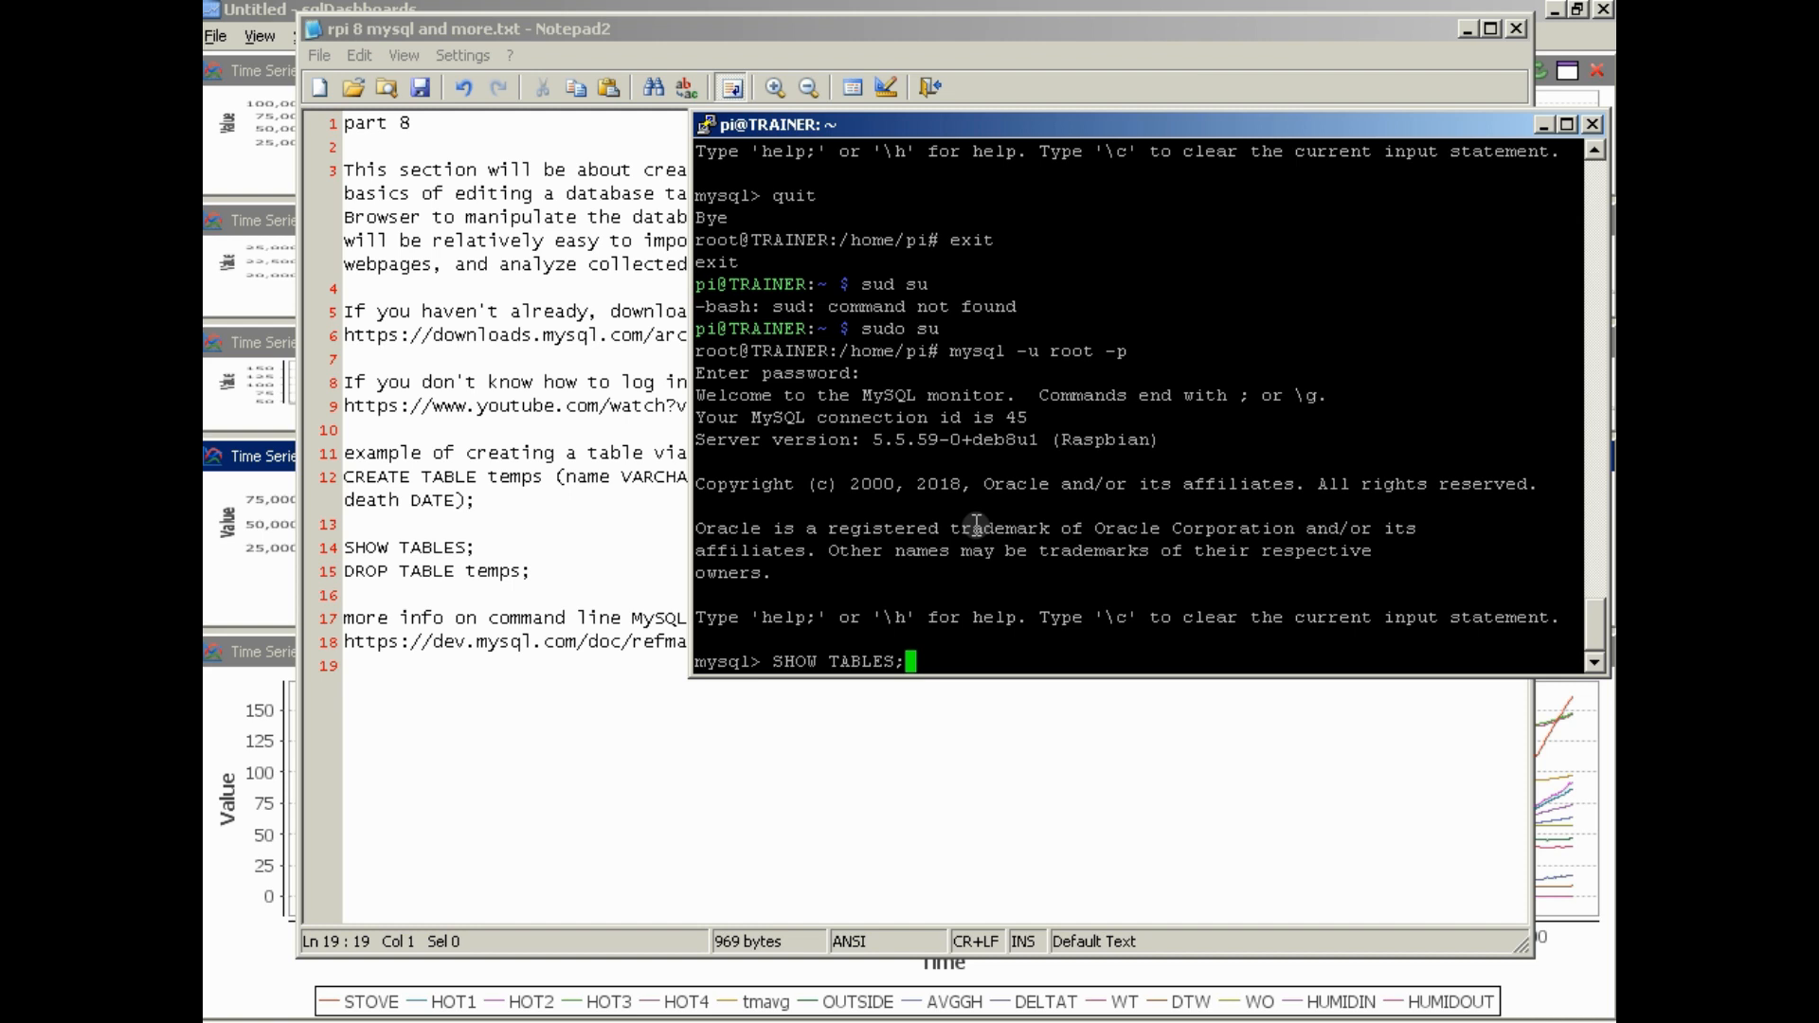
{"action": "key", "text": "Return"}
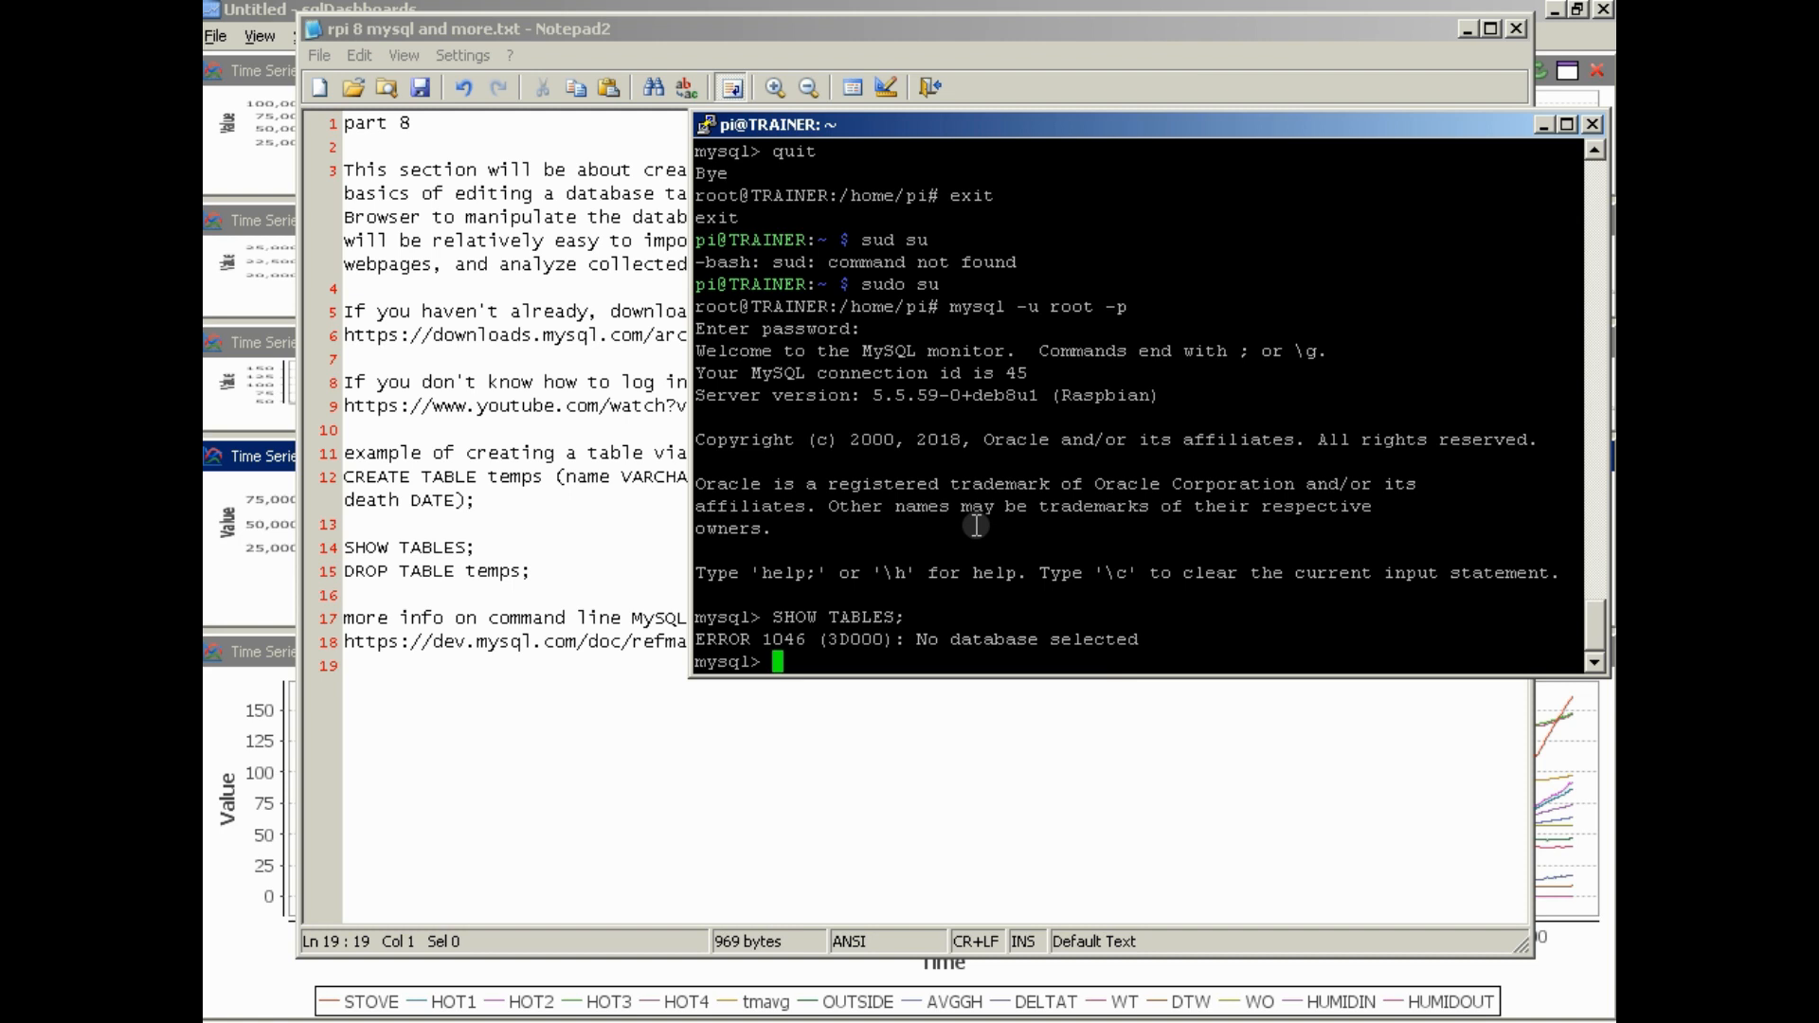
{"action": "type", "text": "use greenhouse"}
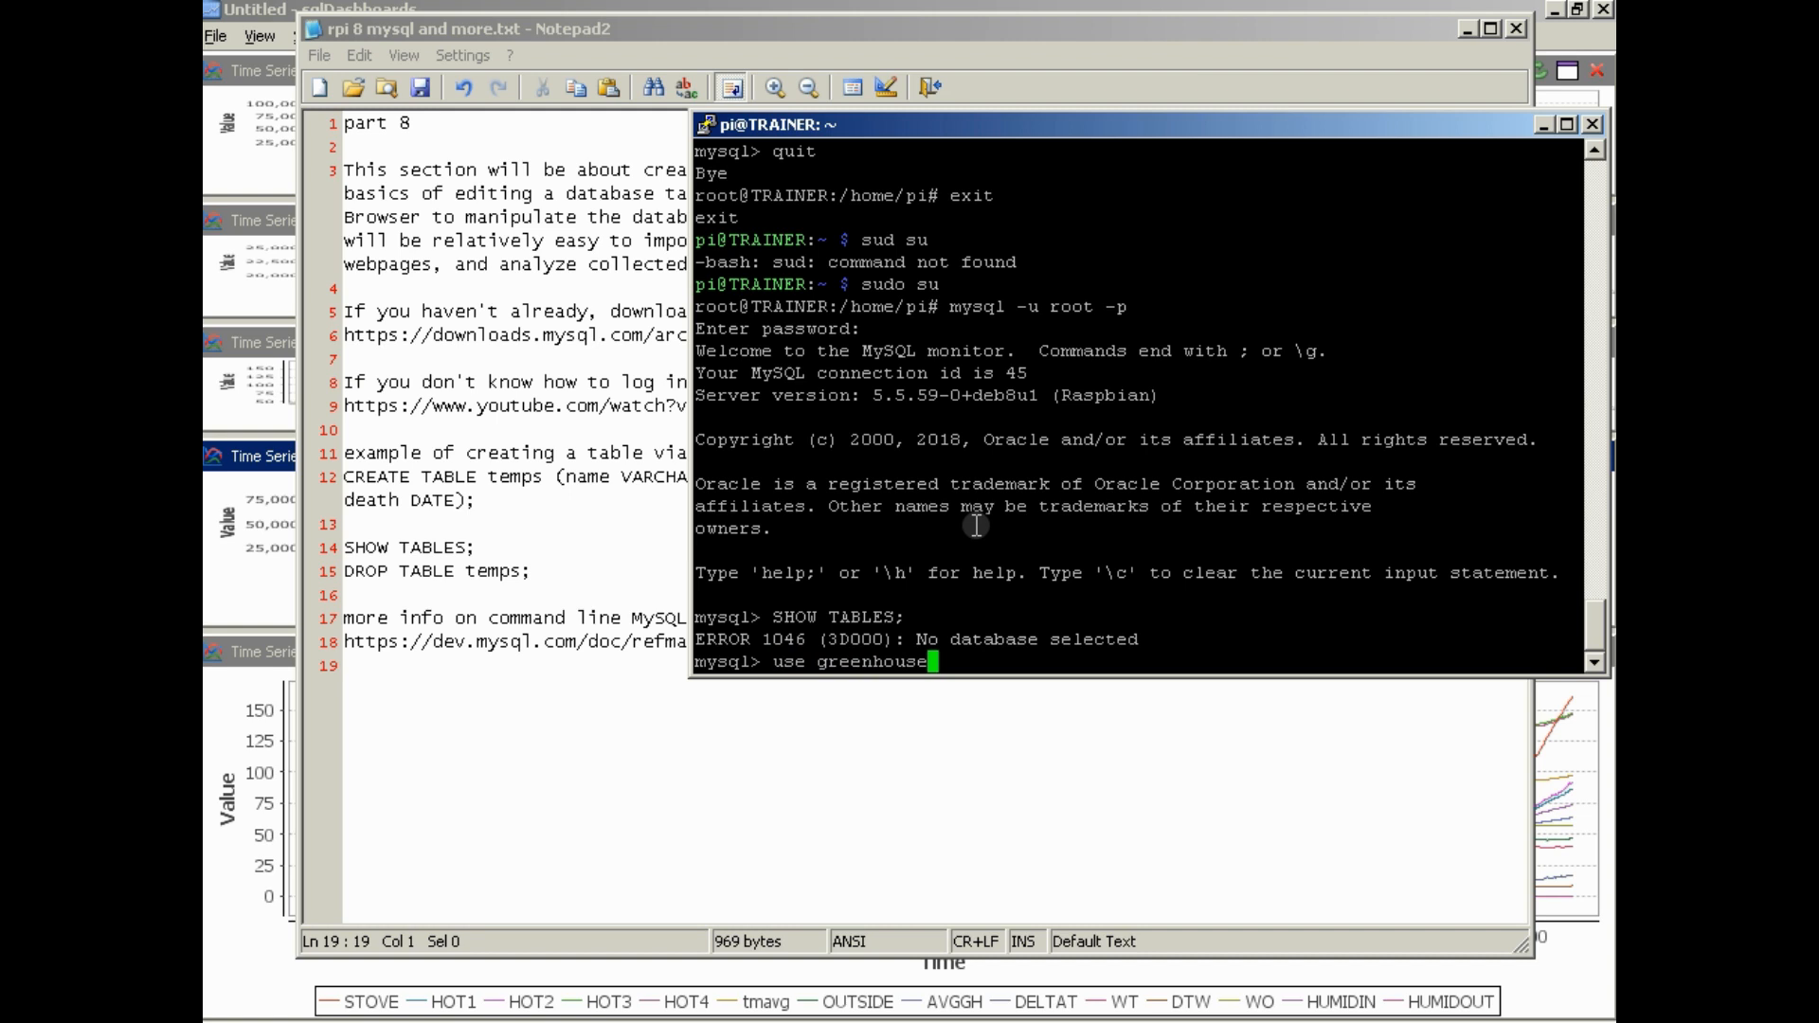
{"action": "key", "text": "Return"}
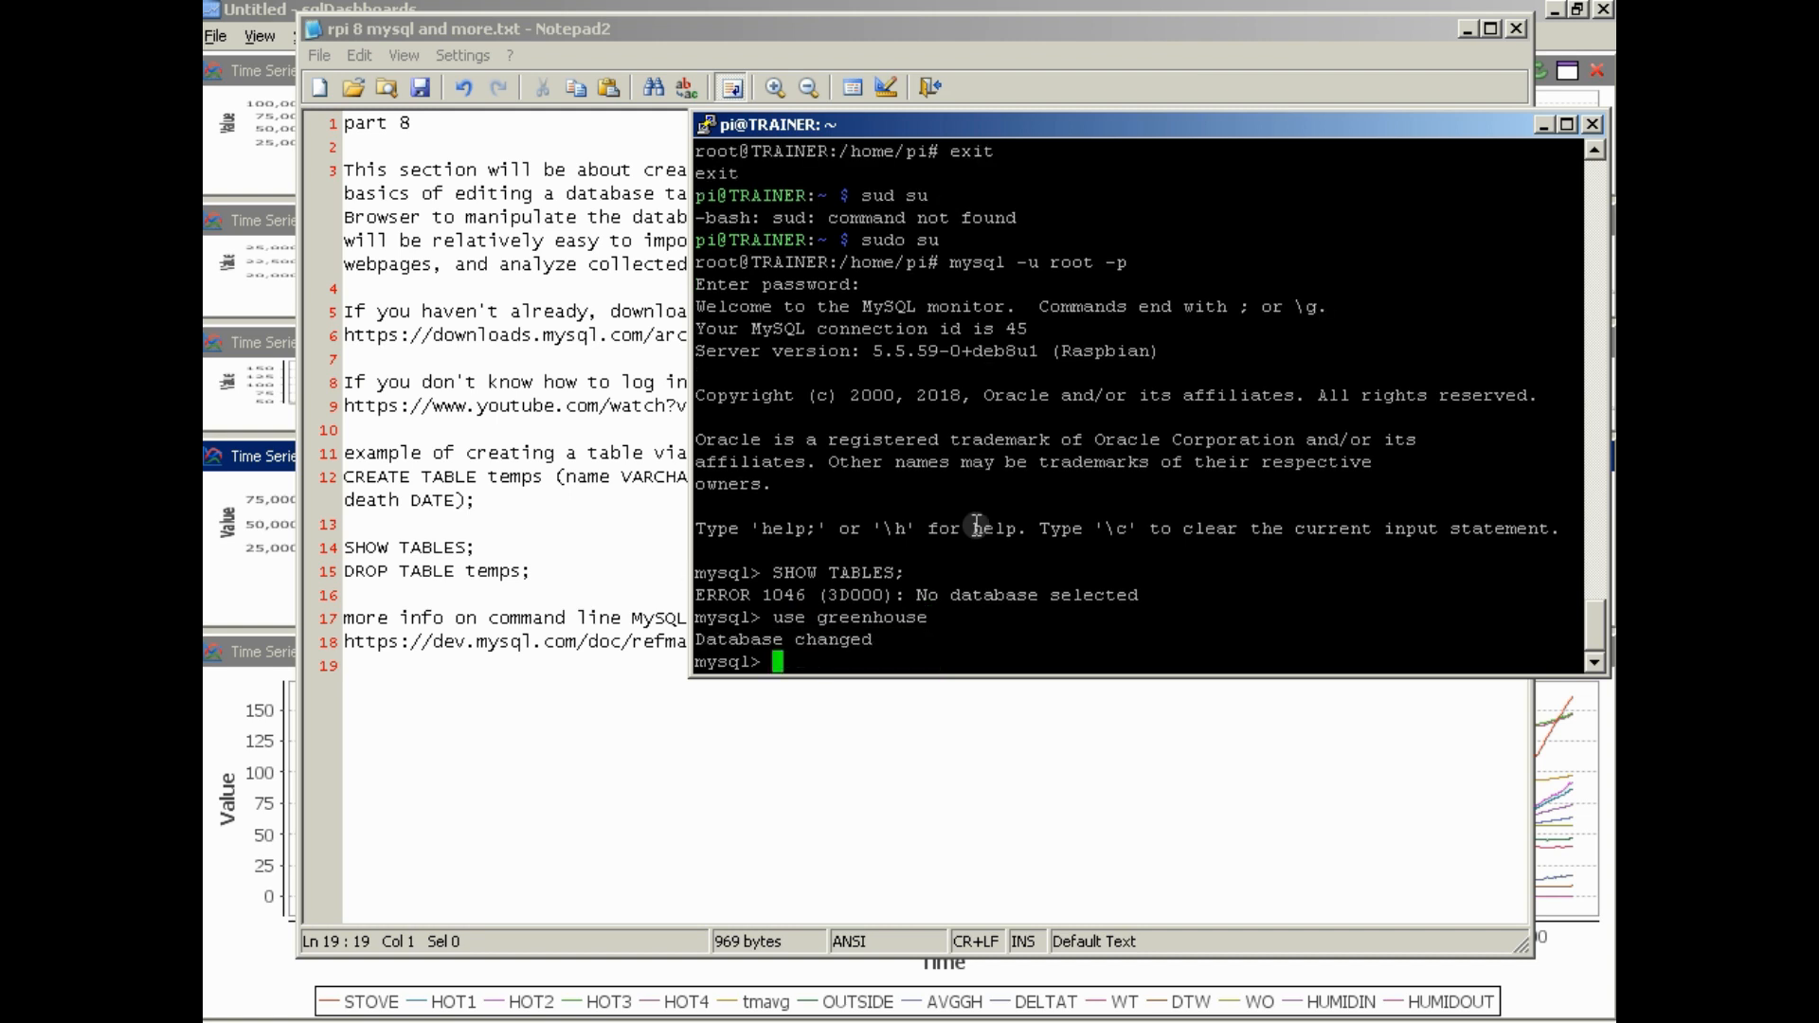
List the tables in the greenhouse database with SHOW TABLES;
{"action": "key", "text": "Up"}
{"action": "key", "text": "Up"}
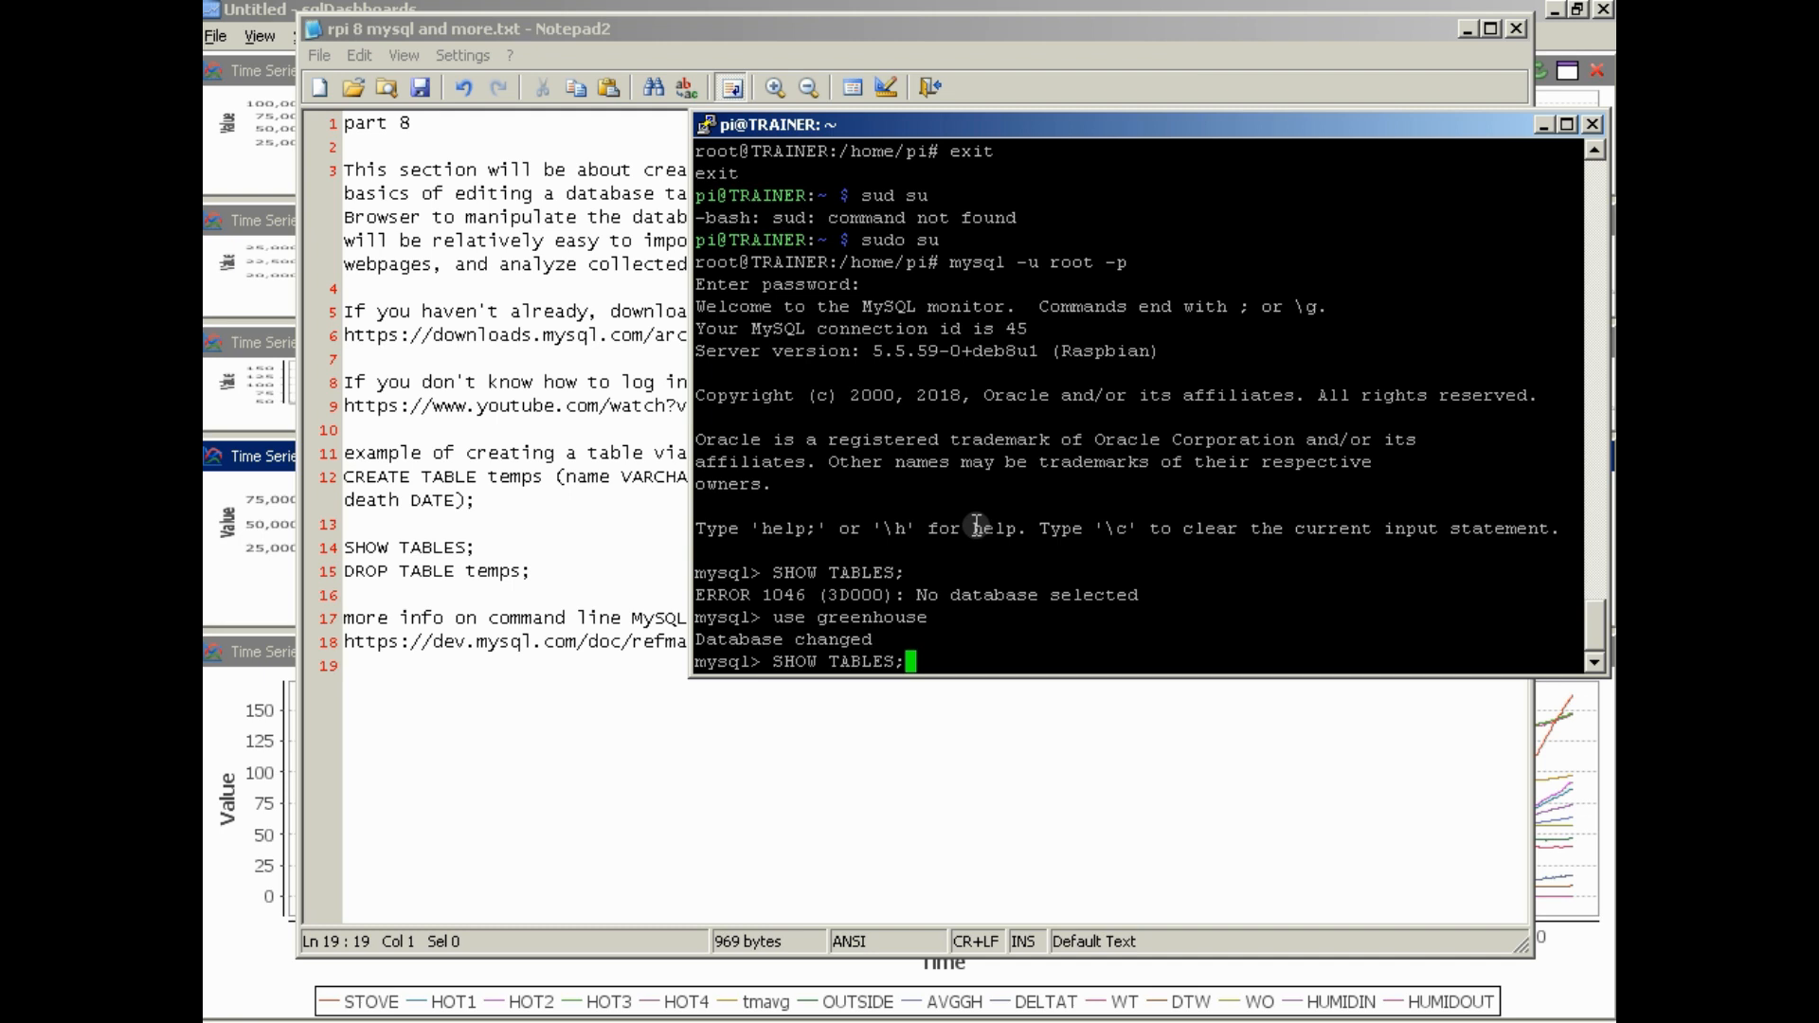
{"action": "key", "text": "Return"}
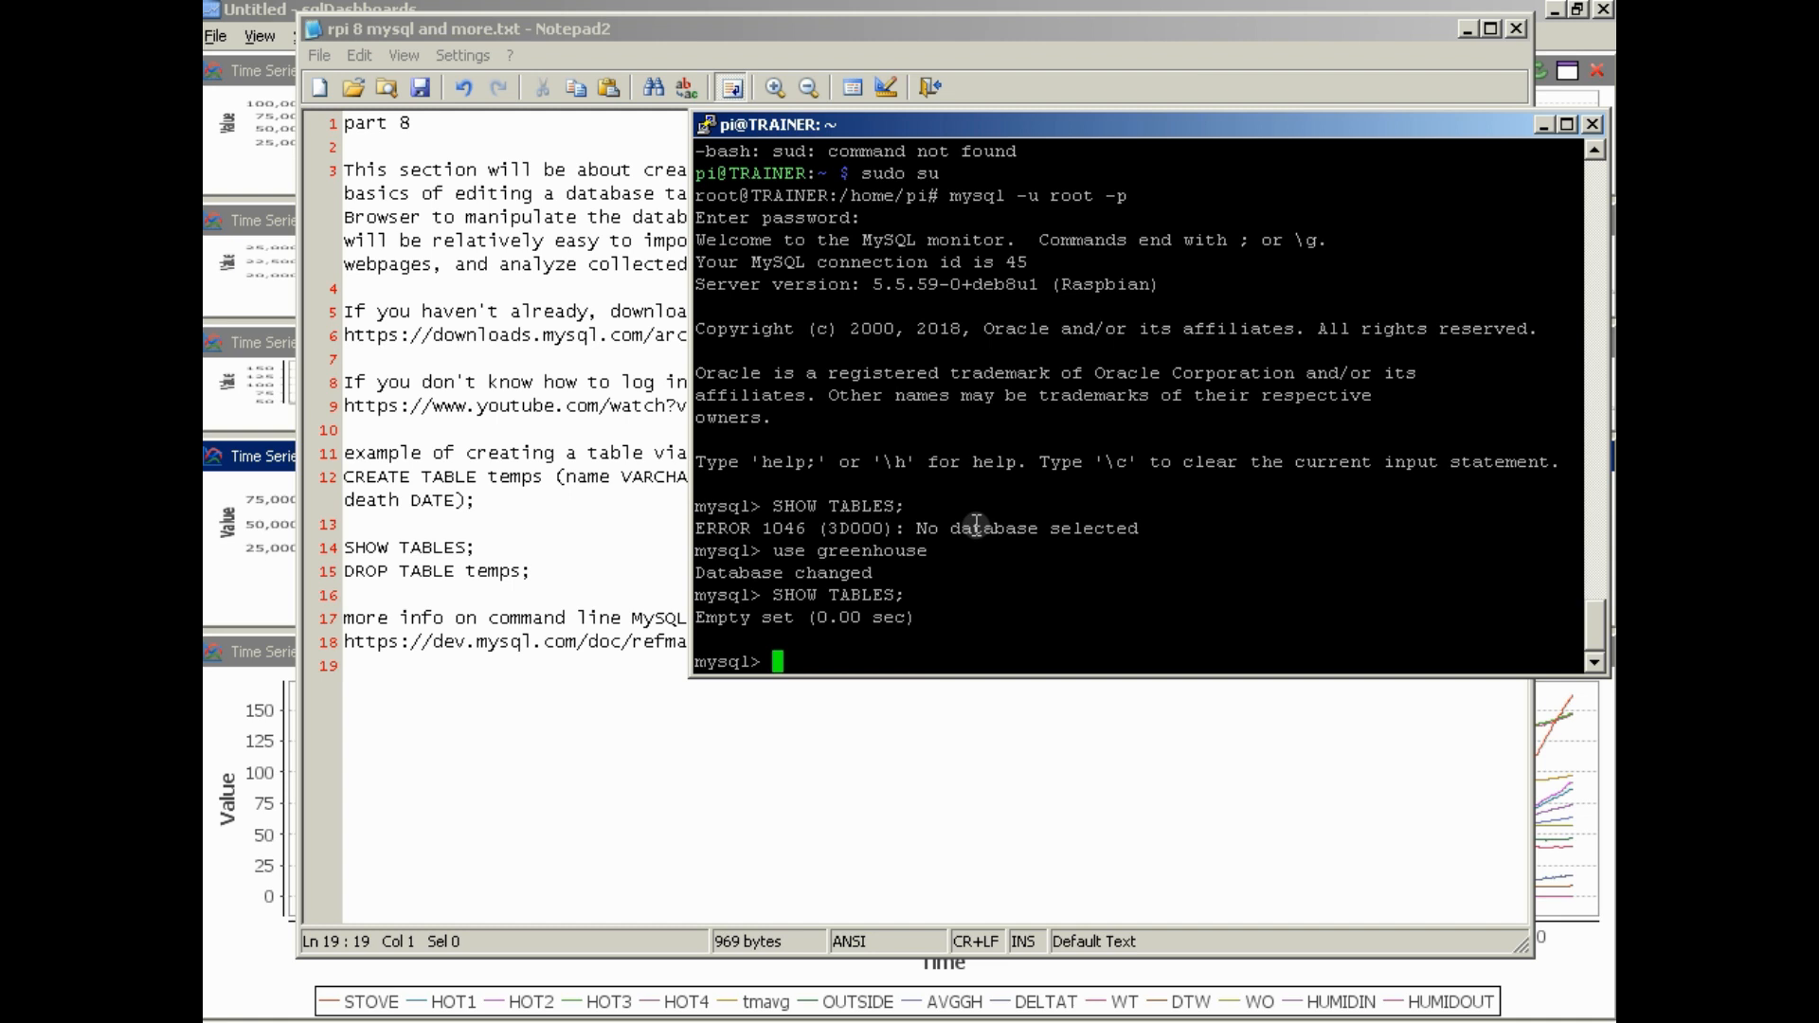
Create a table pet with name, owner and species as VARCHAR(20), sex as CHAR(1), and birth and death as DATE
{"action": "key", "text": "Up"}
{"action": "key", "text": "Up"}
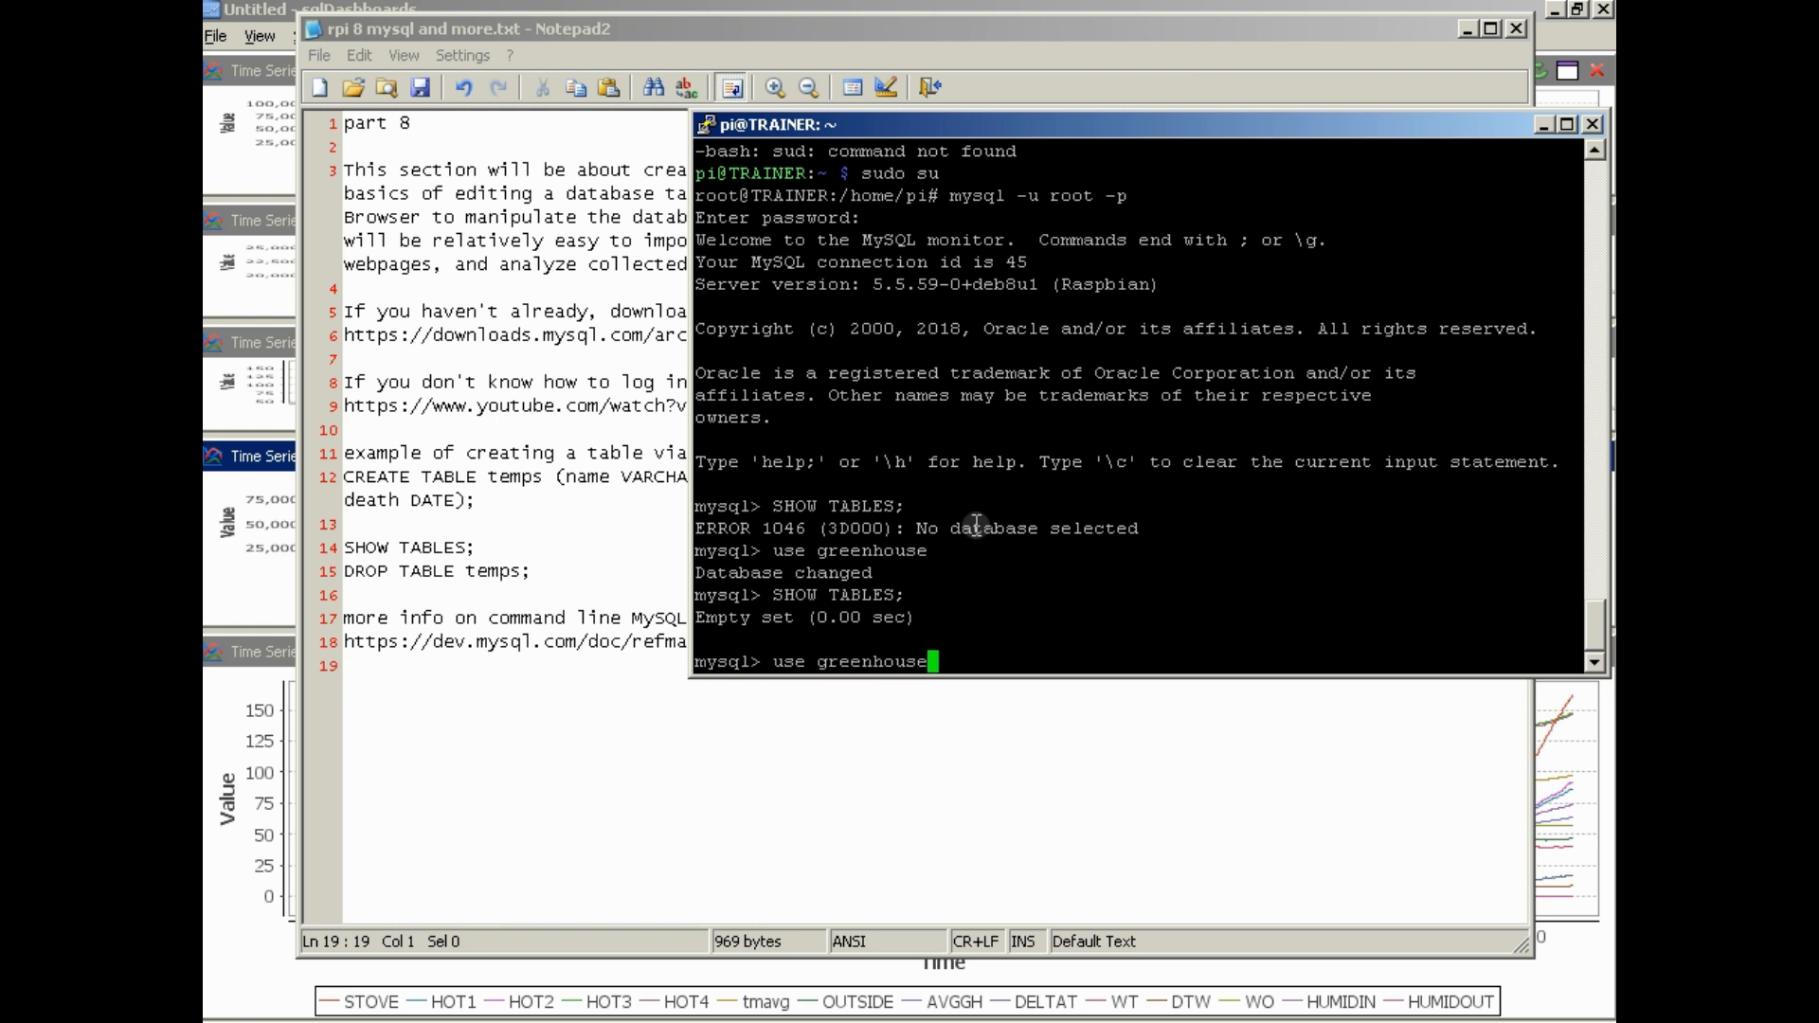
{"action": "key", "text": "Down"}
{"action": "key", "text": "Up"}
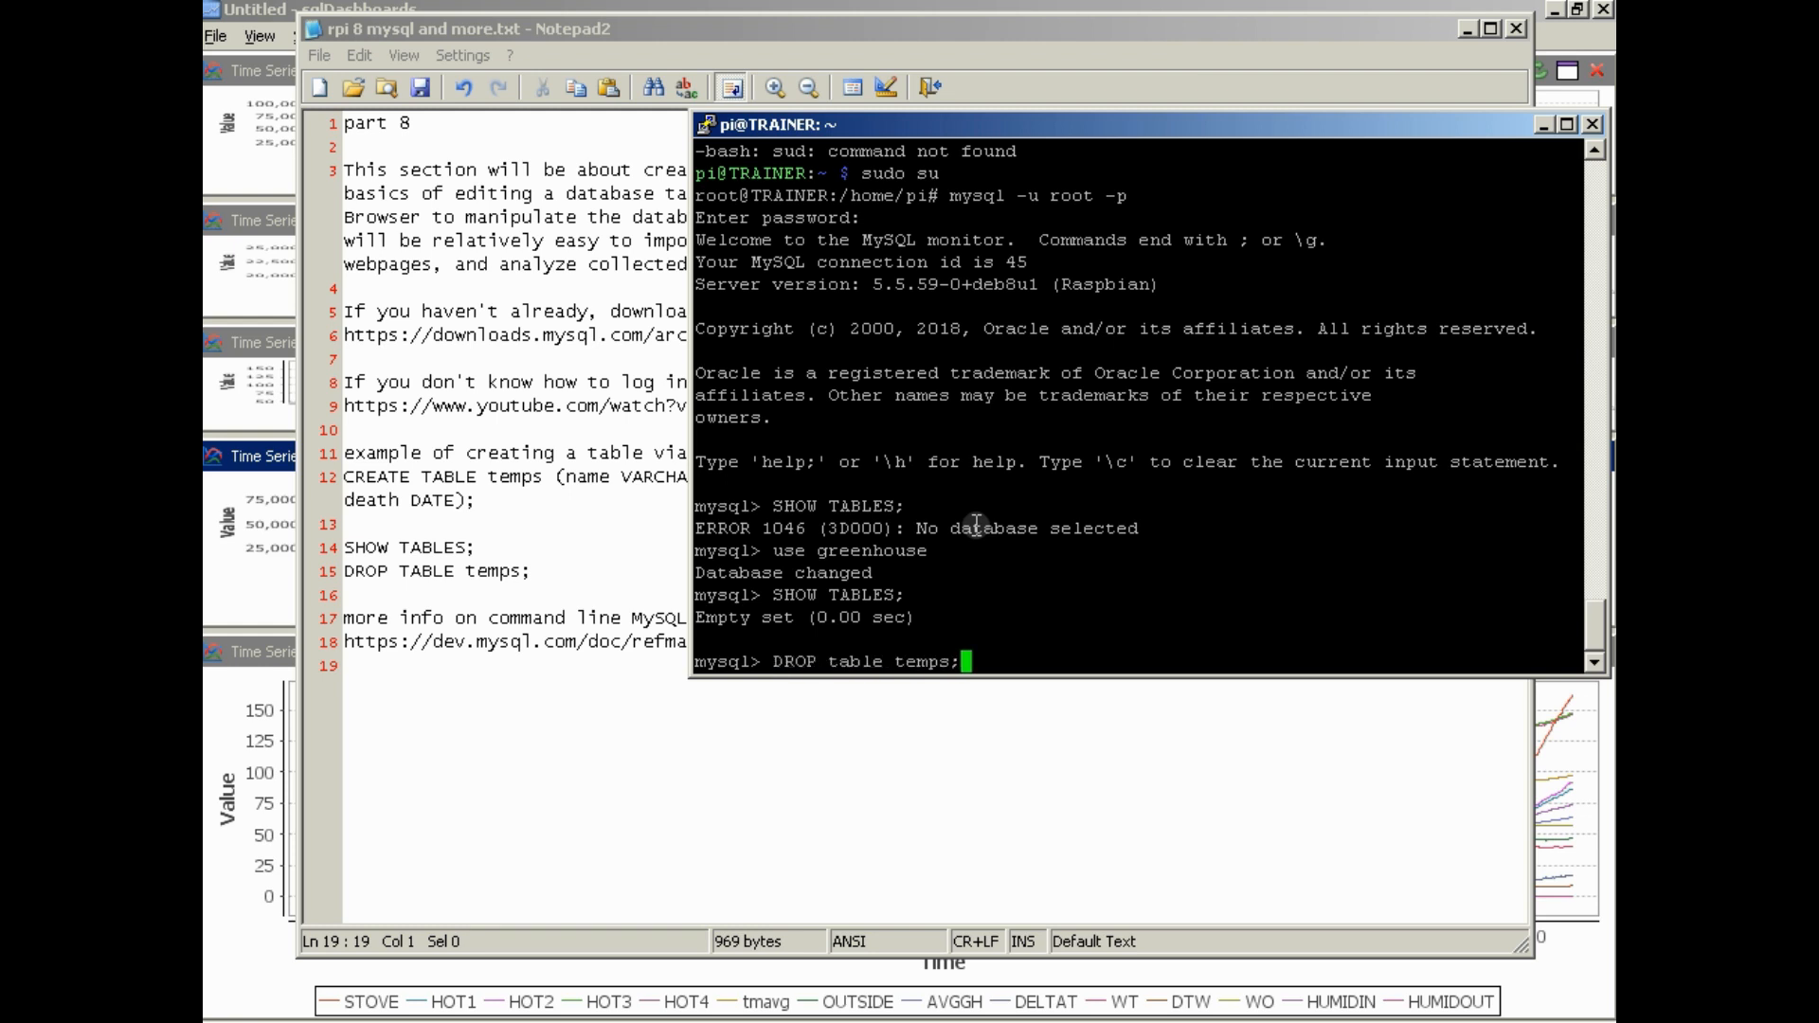
{"action": "key", "text": "Down"}
{"action": "key", "text": "Up"}
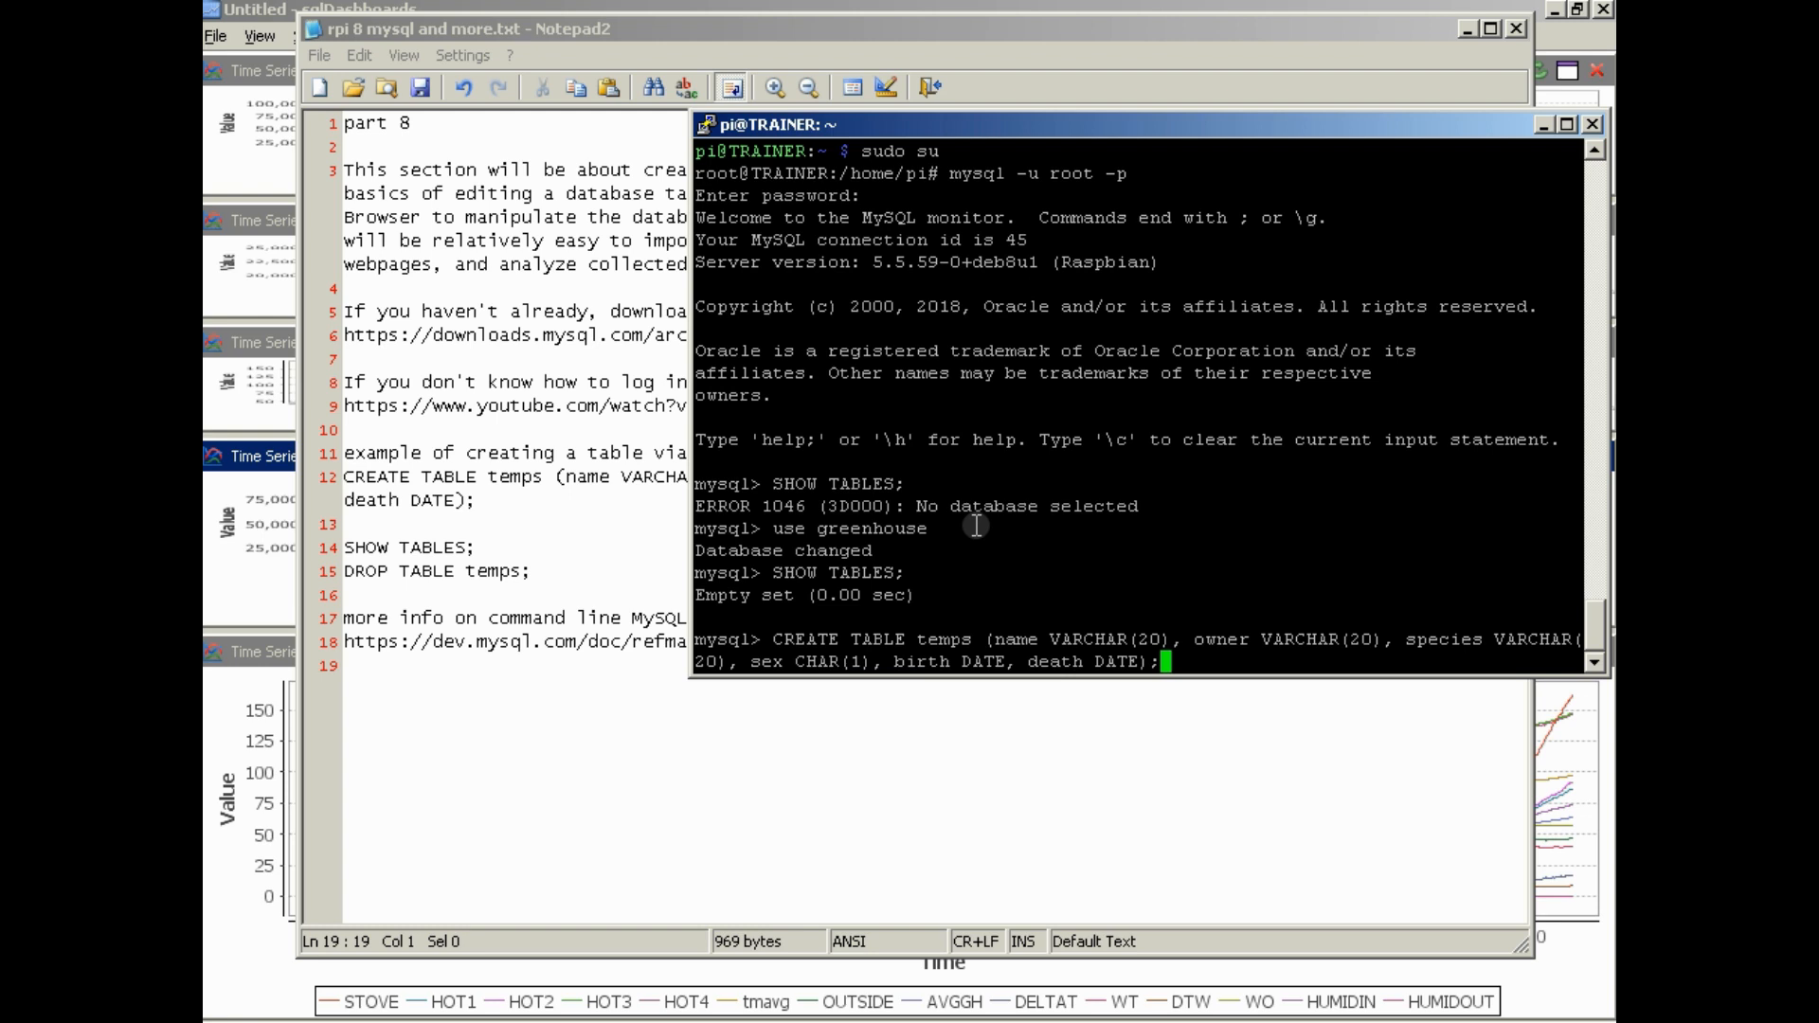
{"action": "key", "text": "Down"}
{"action": "key", "text": "Up"}
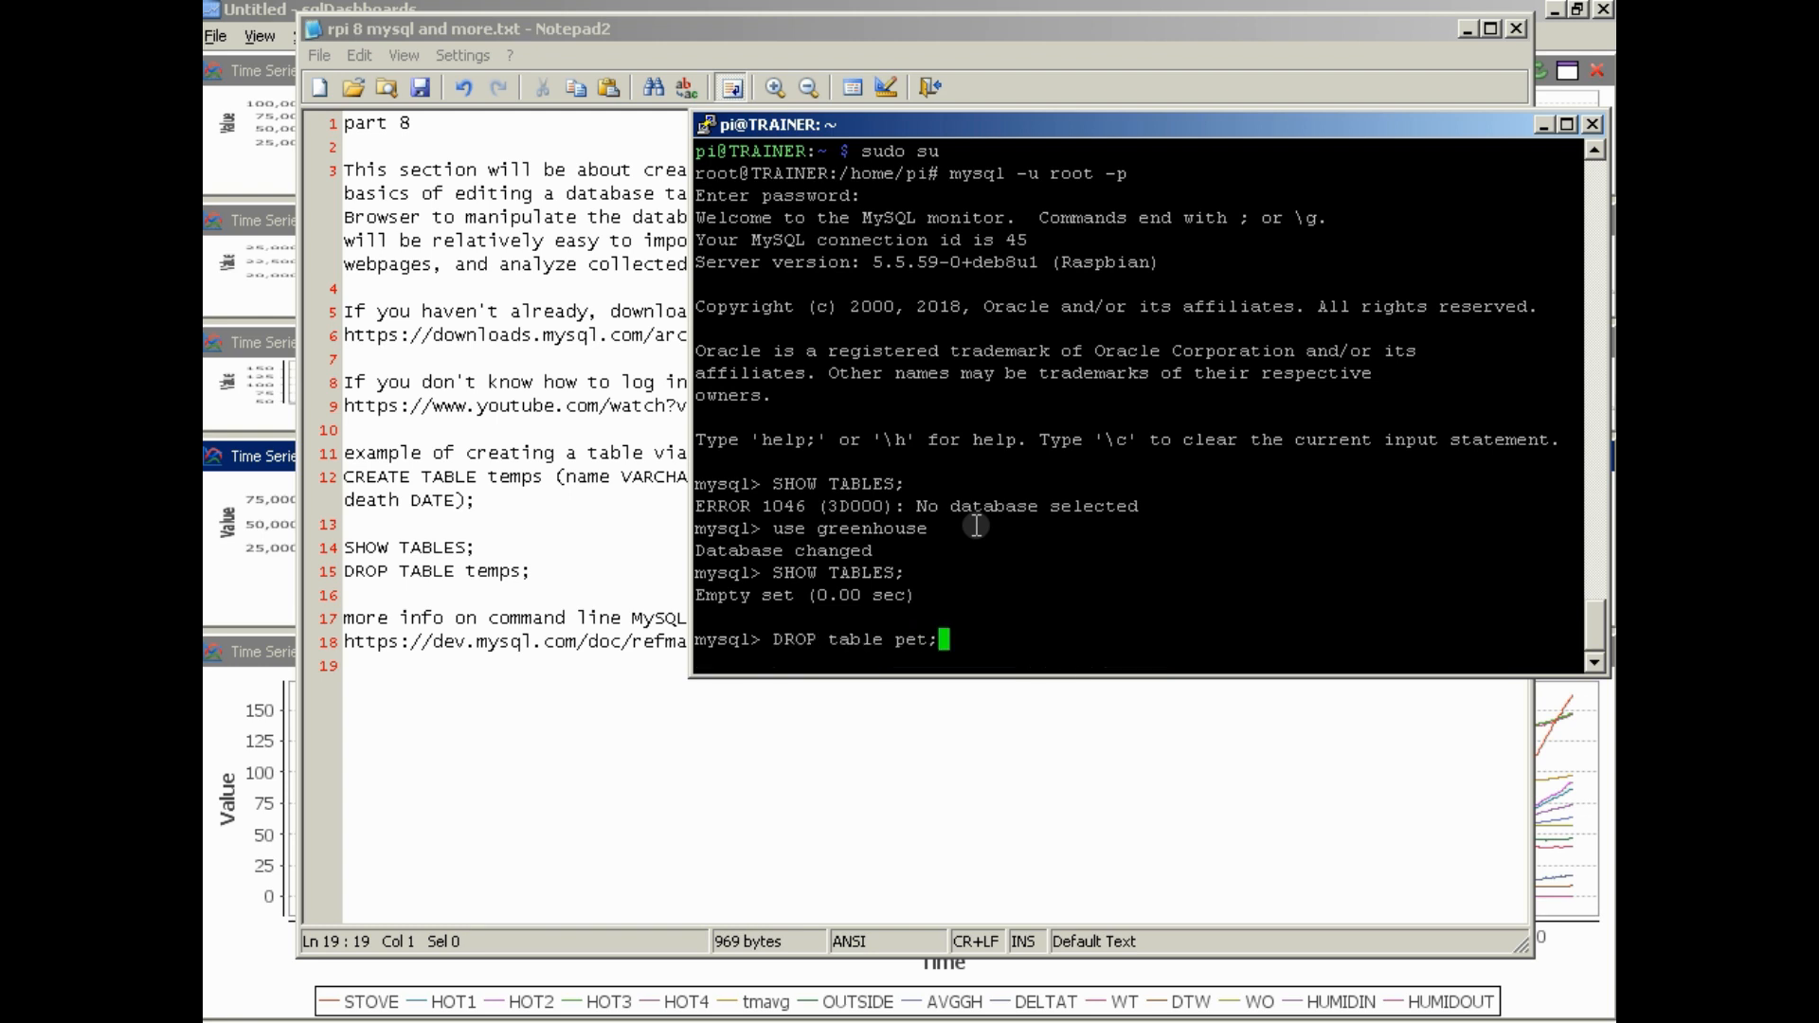
{"action": "key", "text": "Up"}
{"action": "key", "text": "Up"}
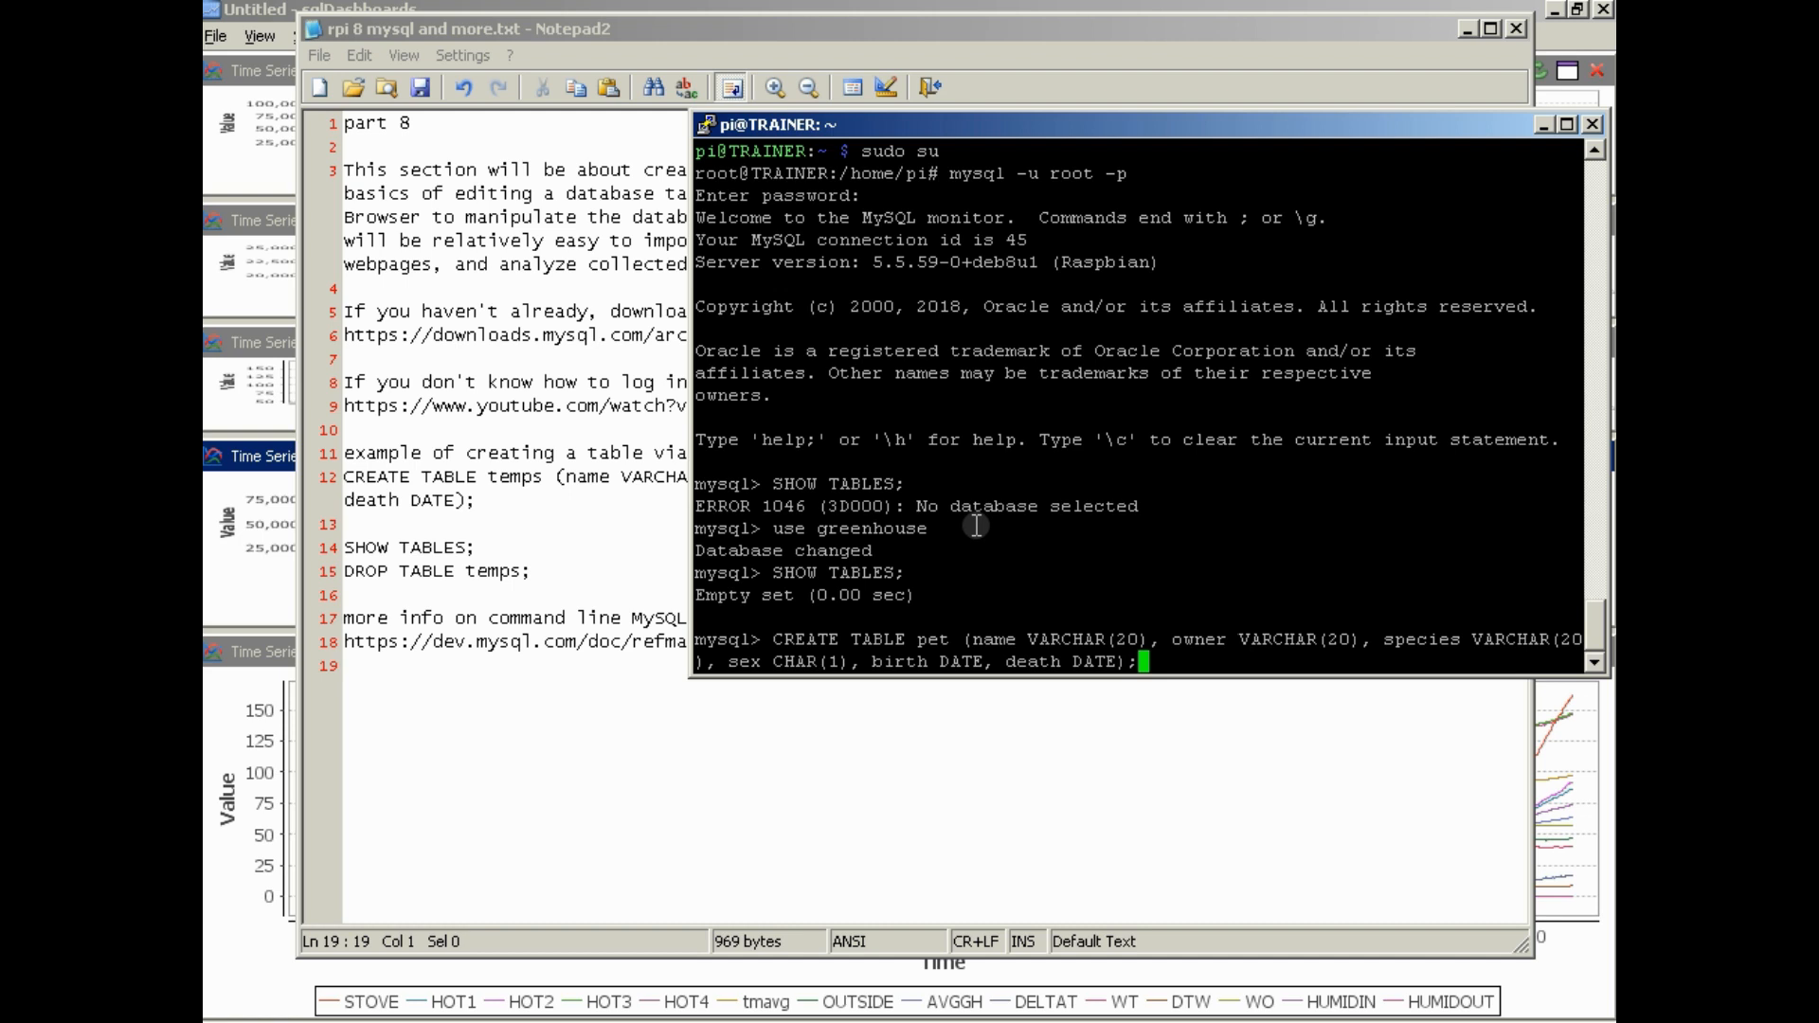
{"action": "key", "text": "Return"}
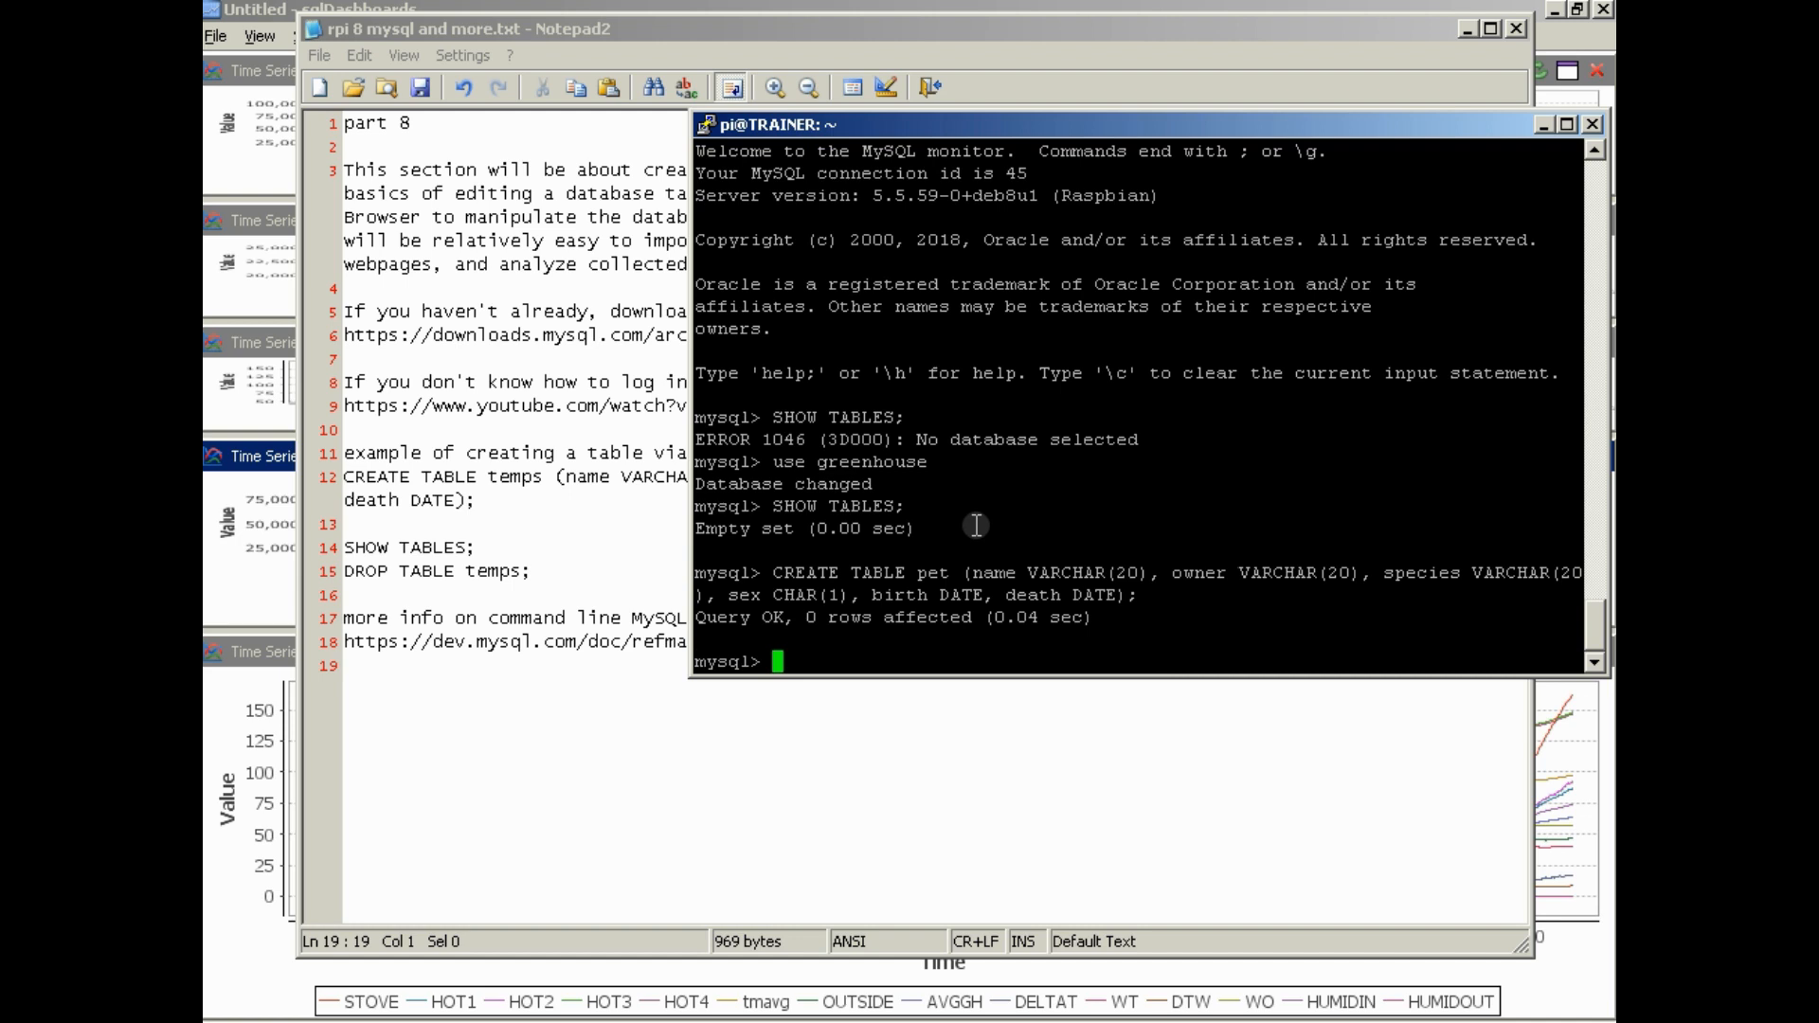
Run SHOW TABLES; again to check the greenhouse database for the pet table
{"action": "key", "text": "Up"}
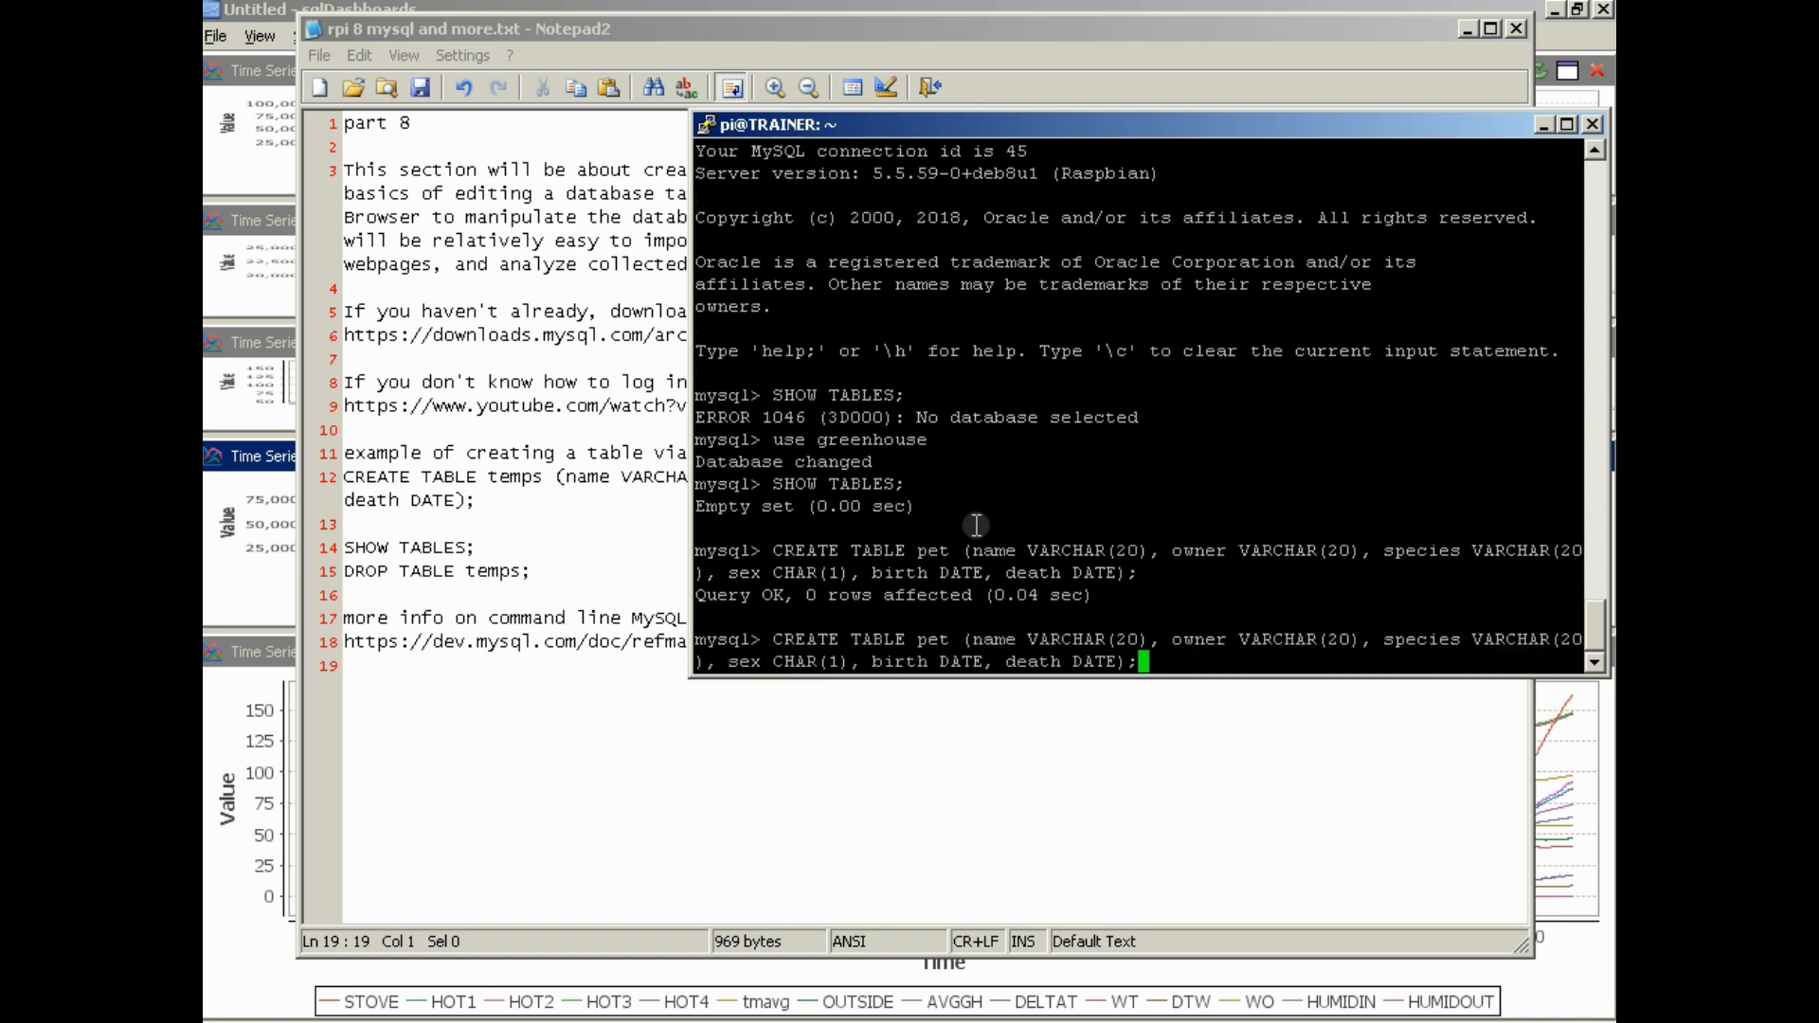
{"action": "key", "text": "Up"}
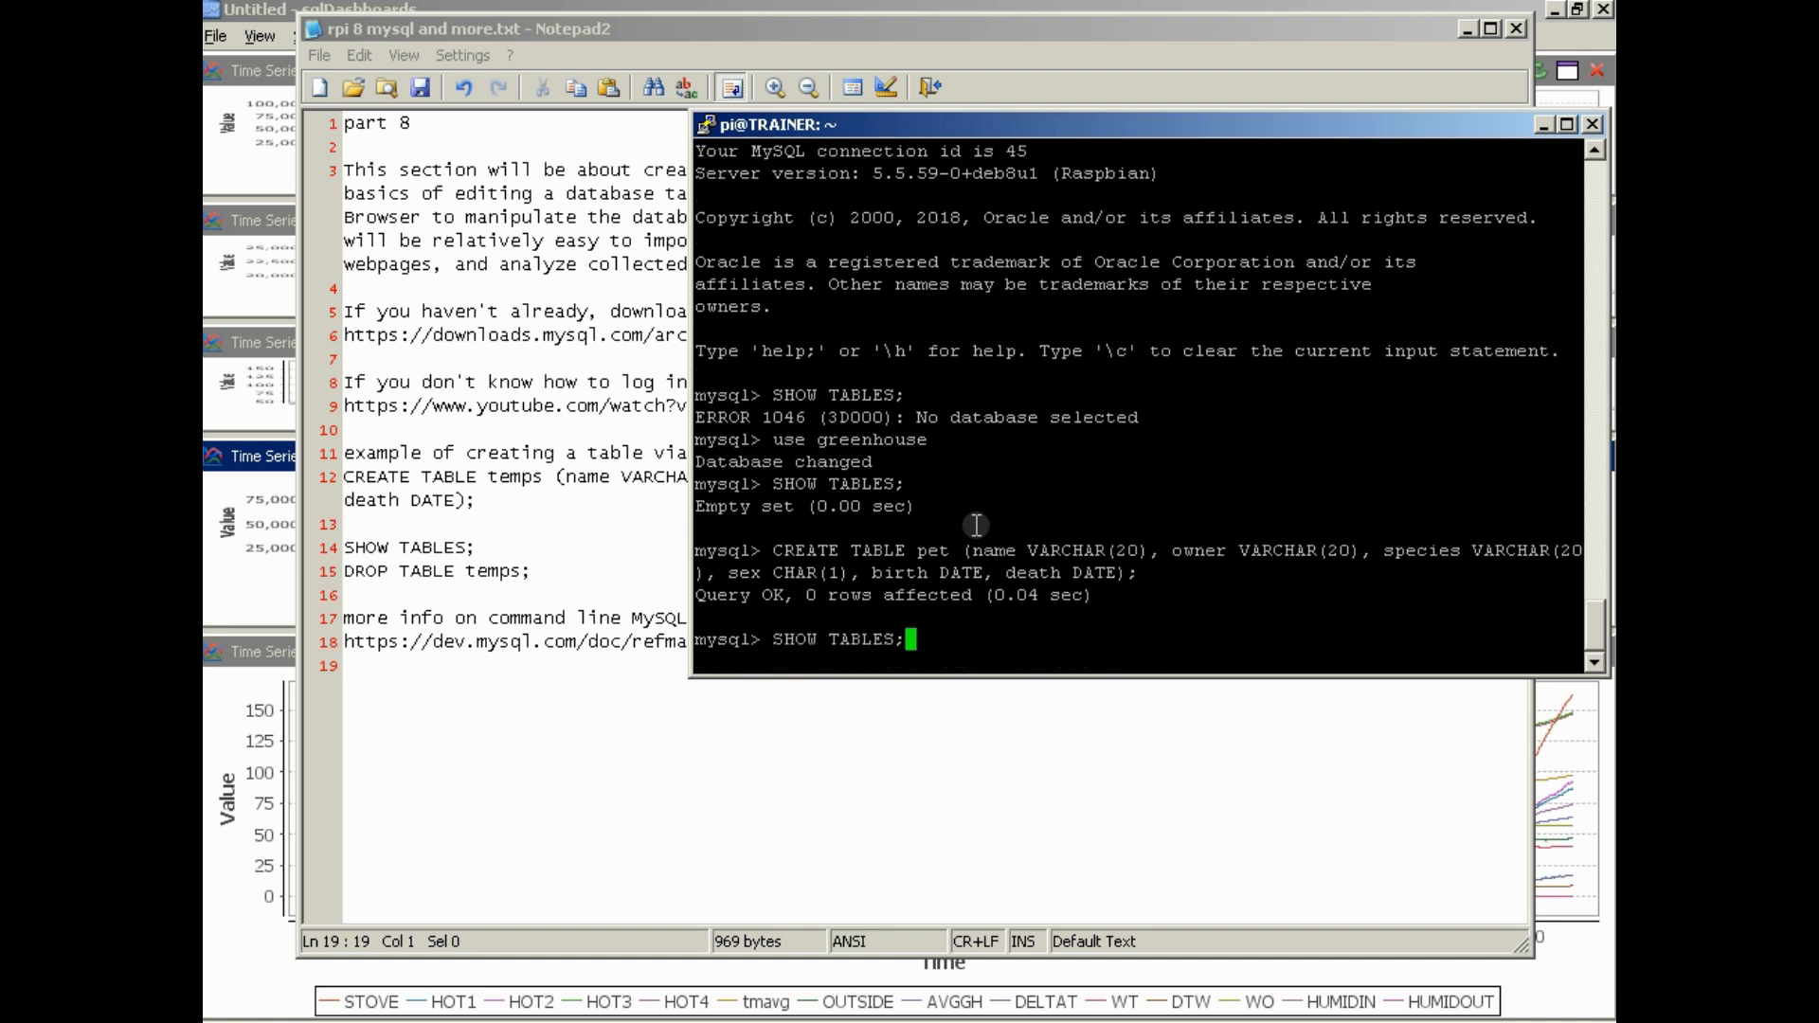
{"action": "key", "text": "Return"}
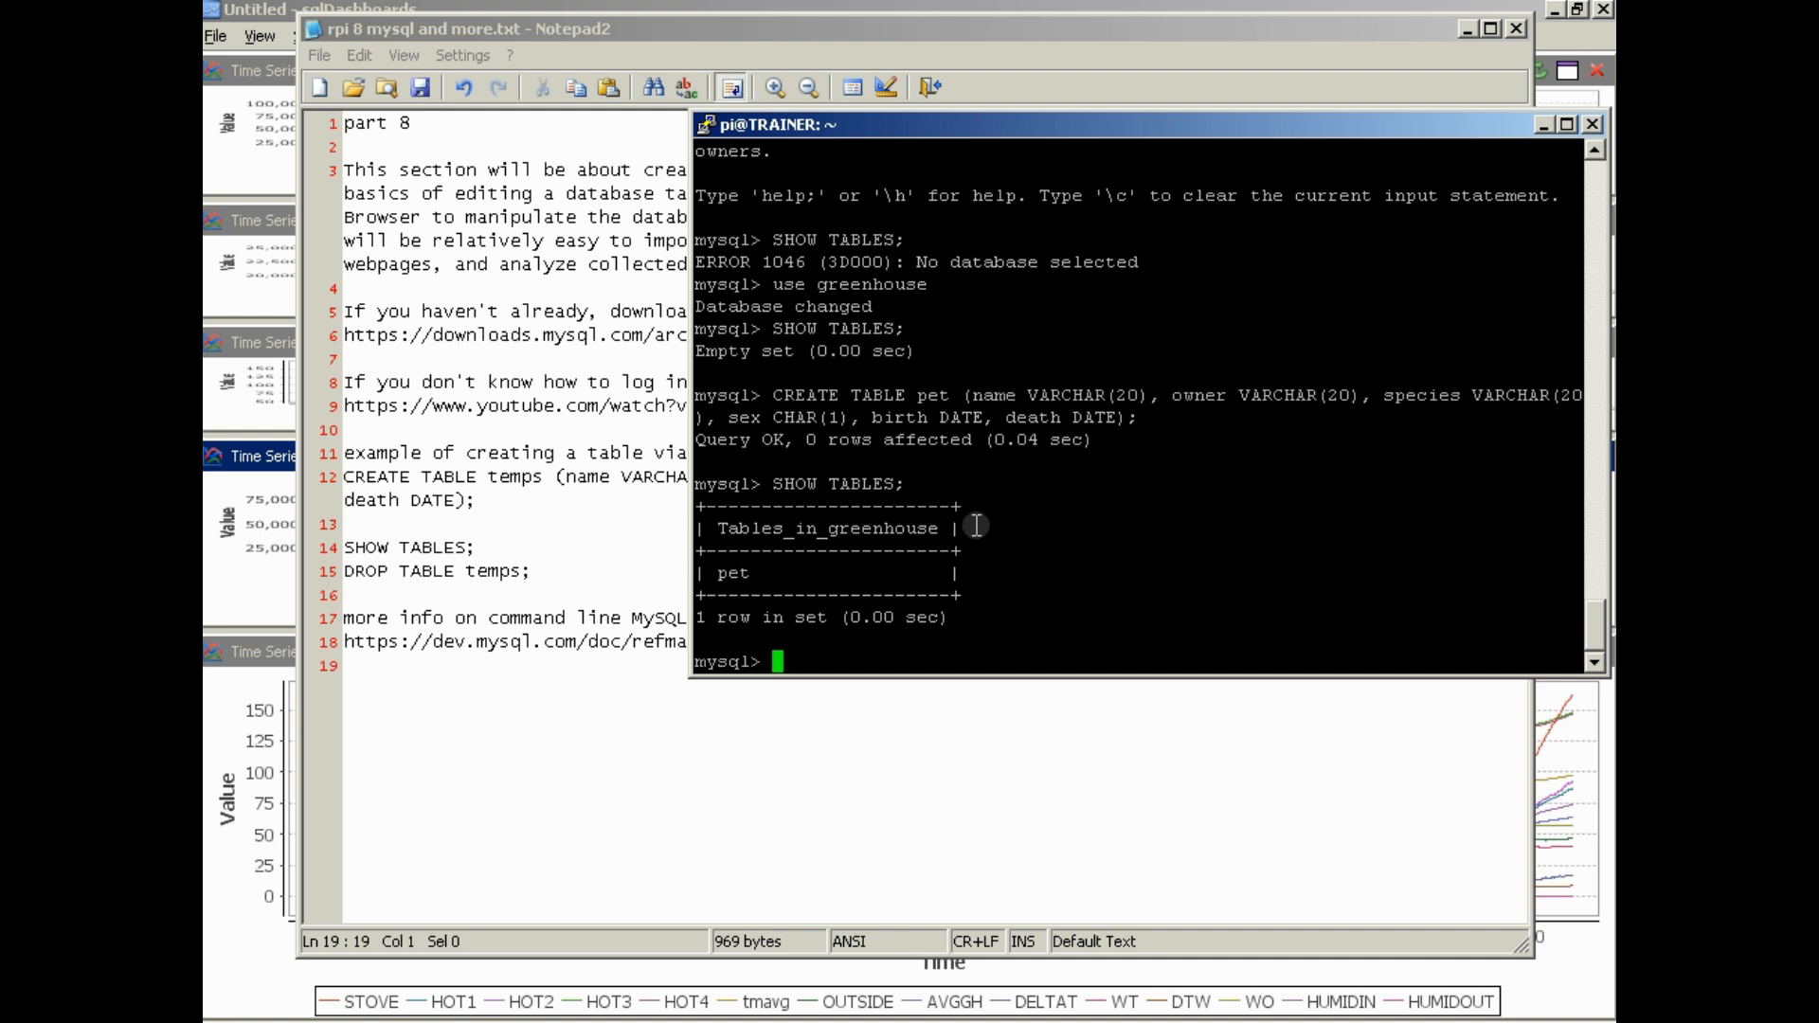
Delete the pet table from the greenhouse database with DROP table pet;
{"action": "key", "text": "Up"}
{"action": "key", "text": "Up"}
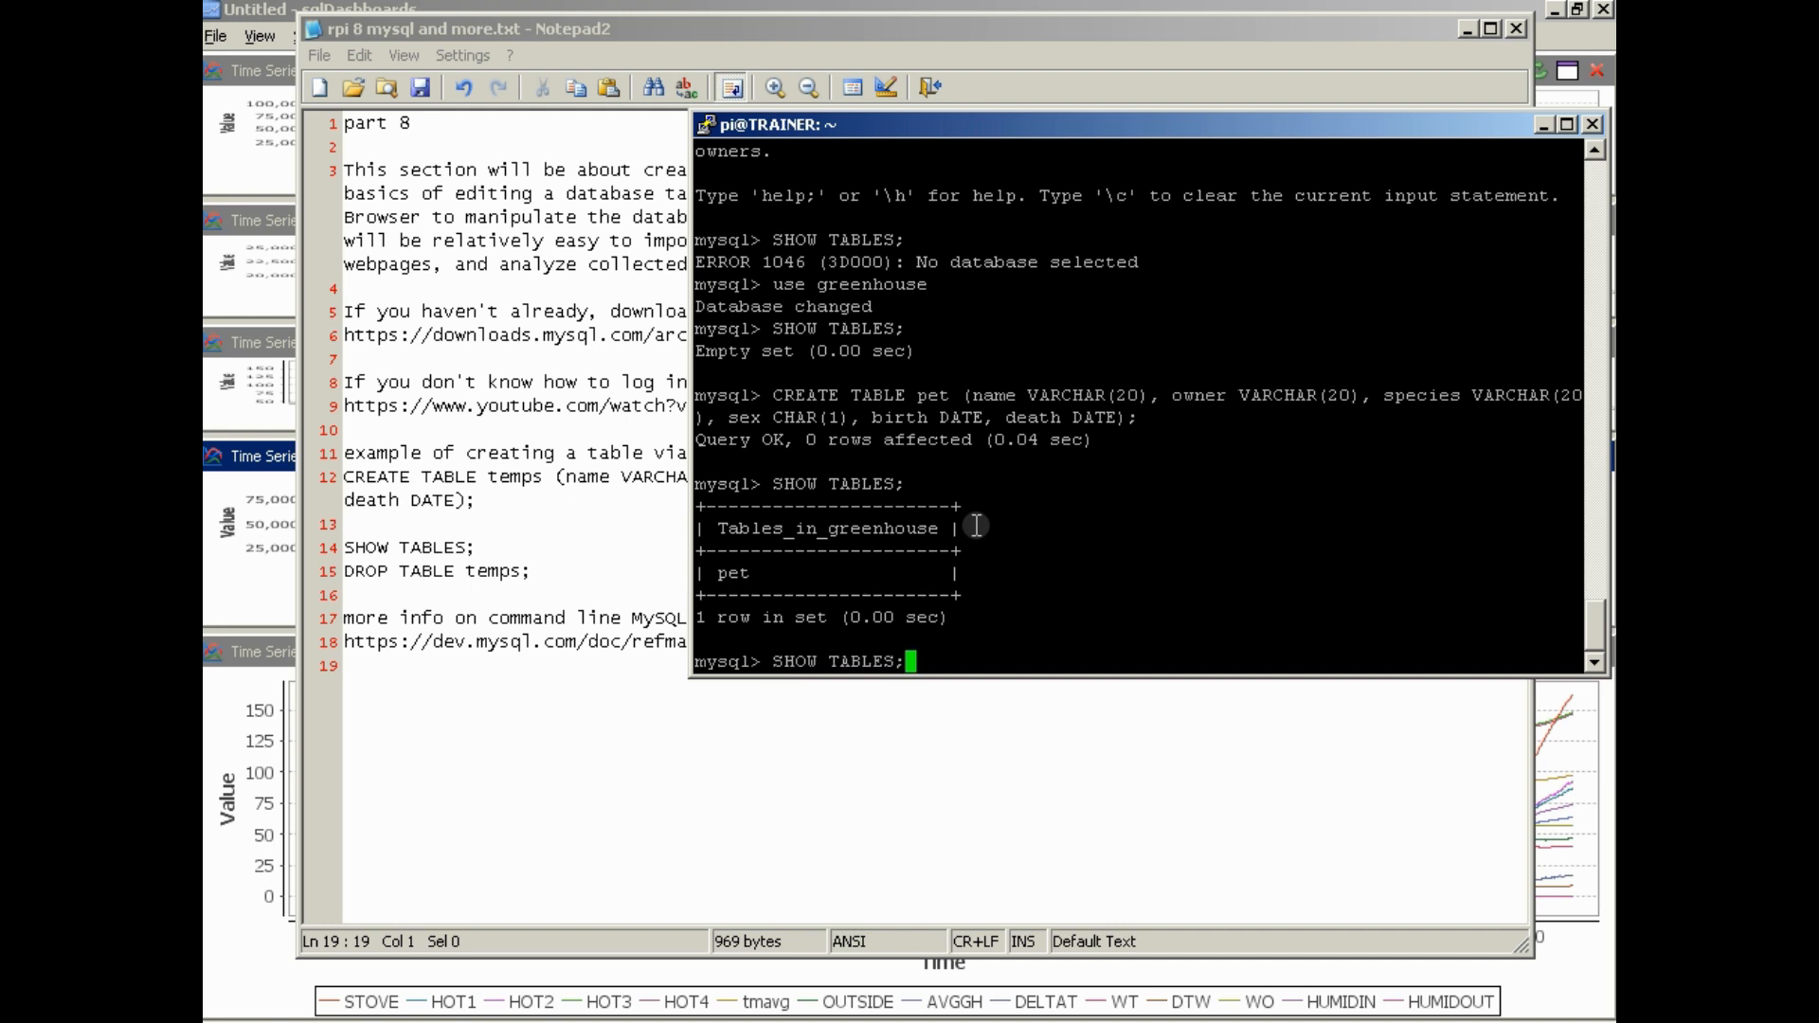
{"action": "key", "text": "Down"}
{"action": "key", "text": "Up"}
{"action": "key", "text": "Up"}
{"action": "key", "text": "Up"}
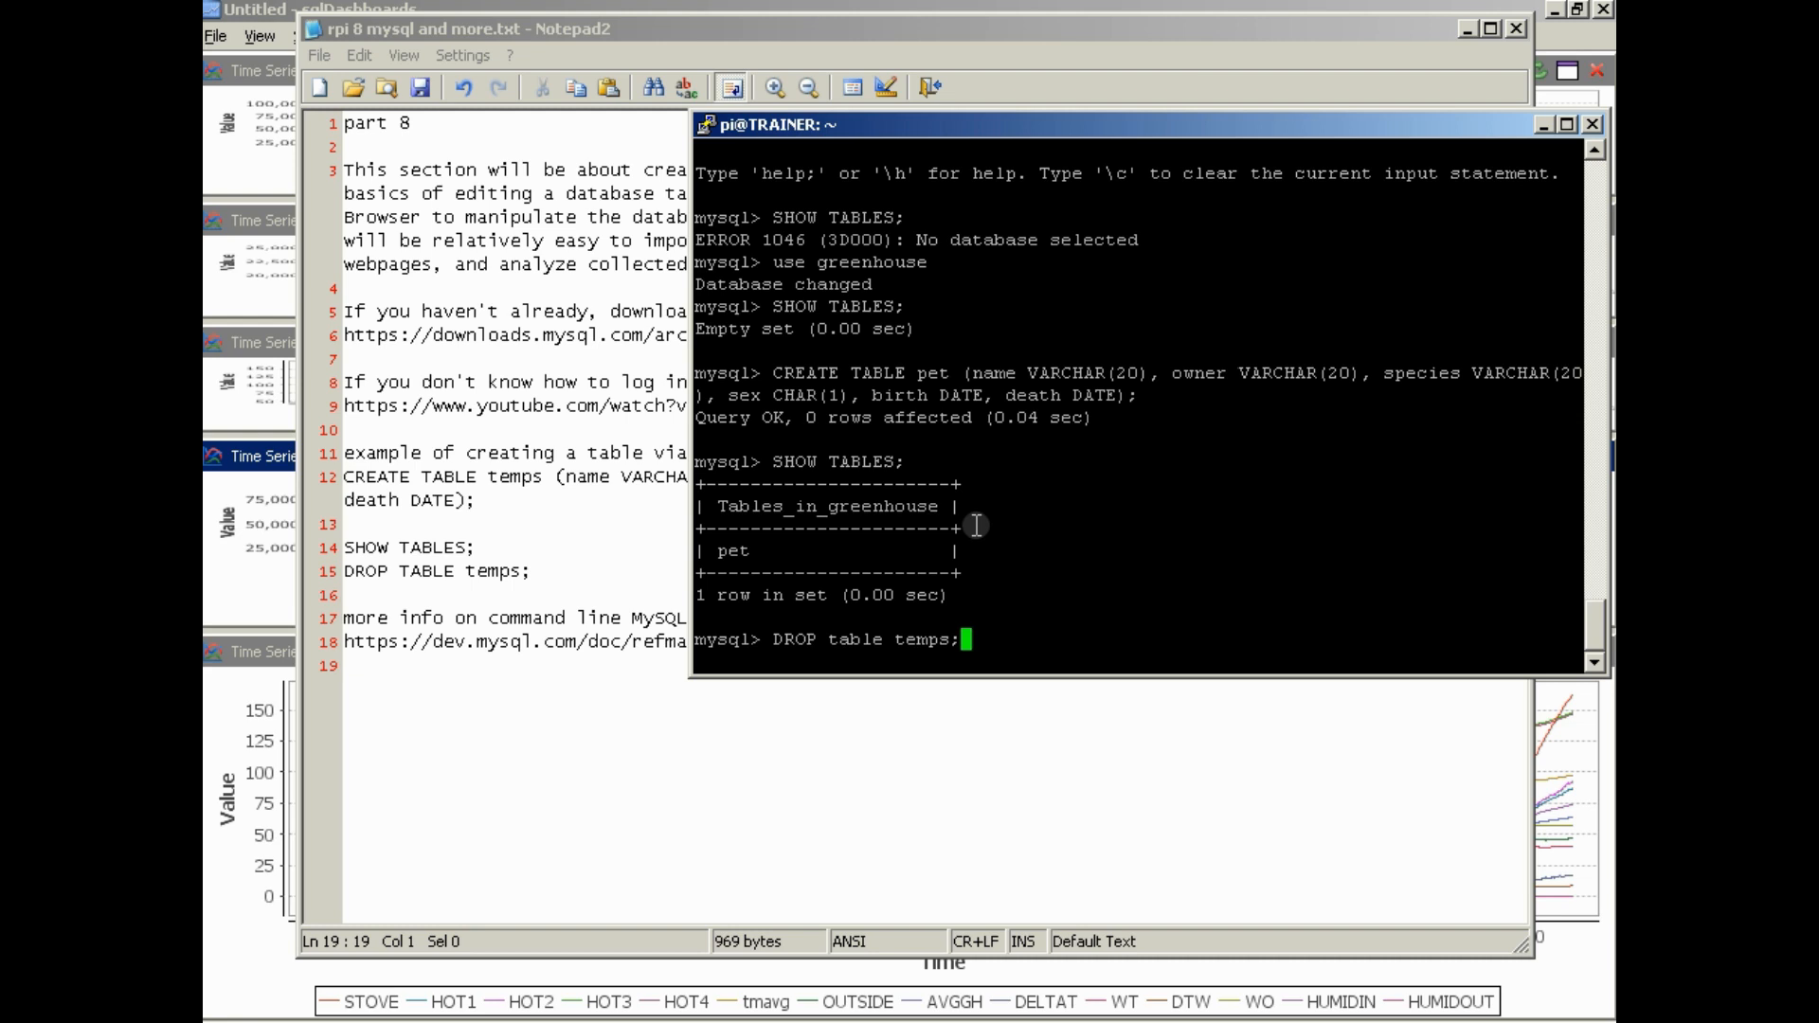
{"action": "key", "text": "Left"}
{"action": "key", "text": "Left"}
{"action": "key", "text": "Left"}
{"action": "key", "text": "BackSpace"}
{"action": "key", "text": "BackSpace"}
{"action": "key", "text": "BackSpace"}
{"action": "key", "text": "Delete"}
{"action": "type", "text": "pet"}
{"action": "key", "text": "Return"}
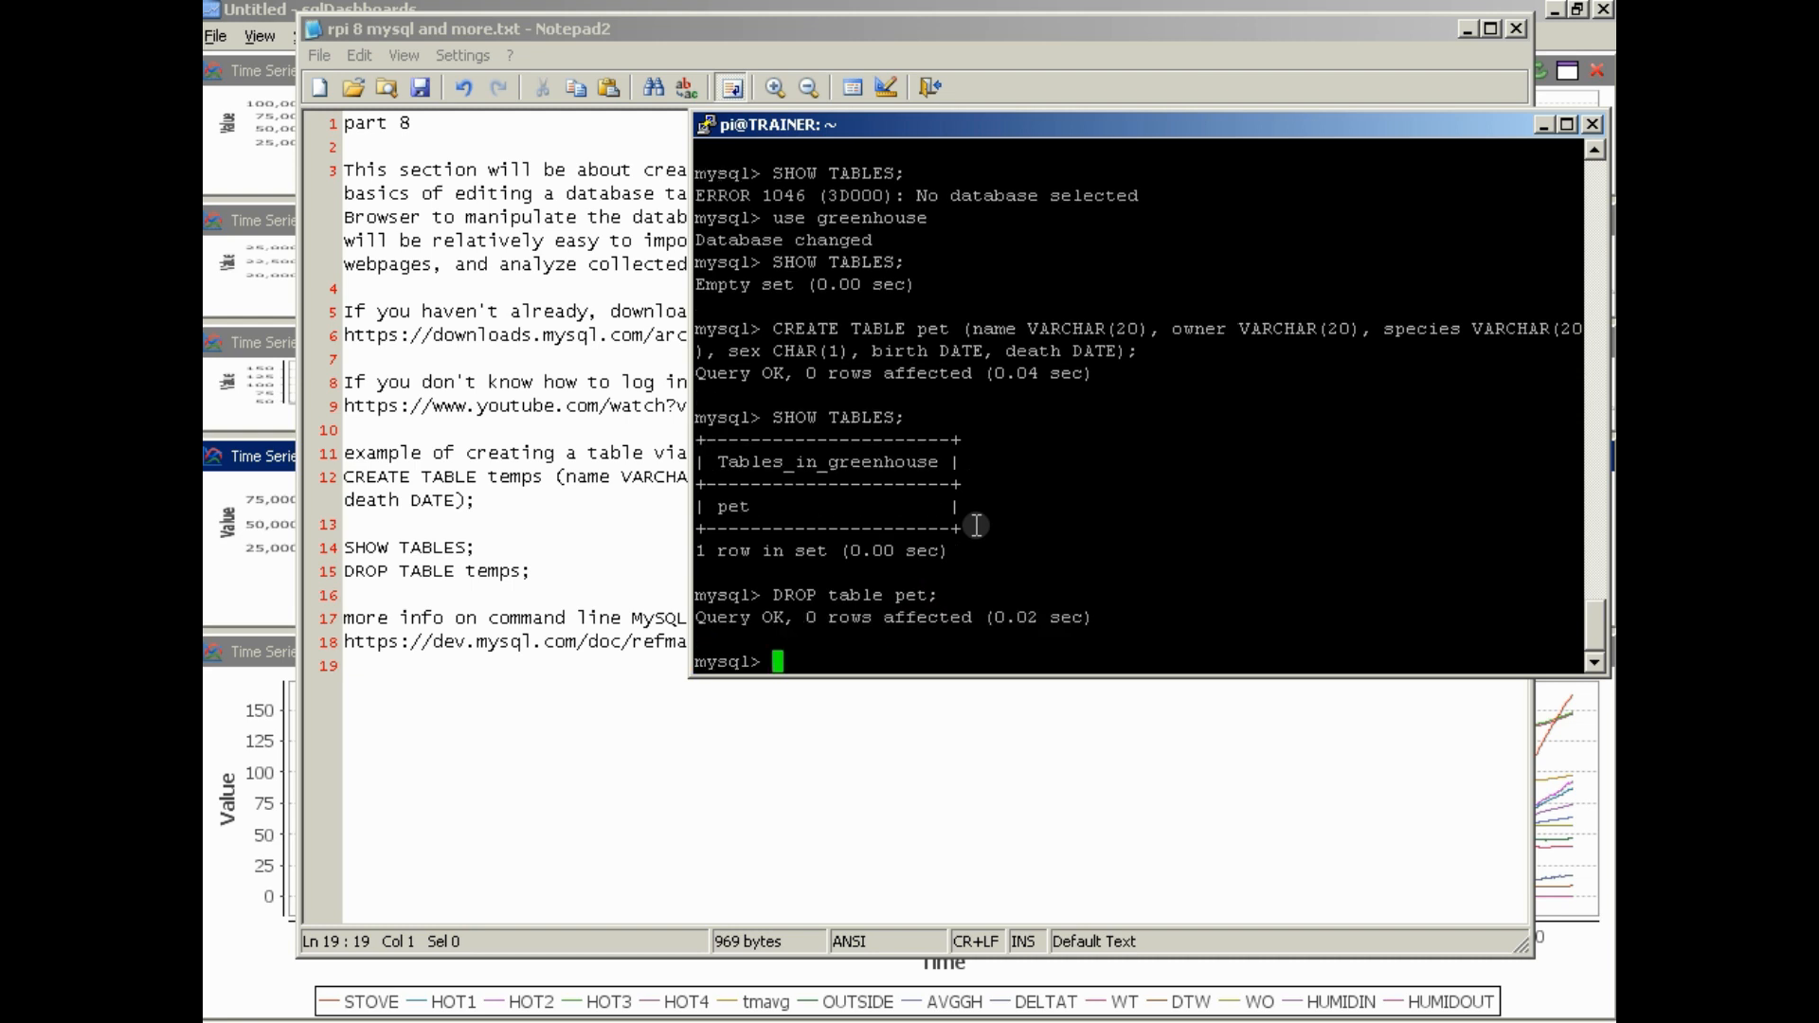
List the greenhouse tables once more and exit the MySQL monitor
{"action": "key", "text": "Up"}
{"action": "key", "text": "Up"}
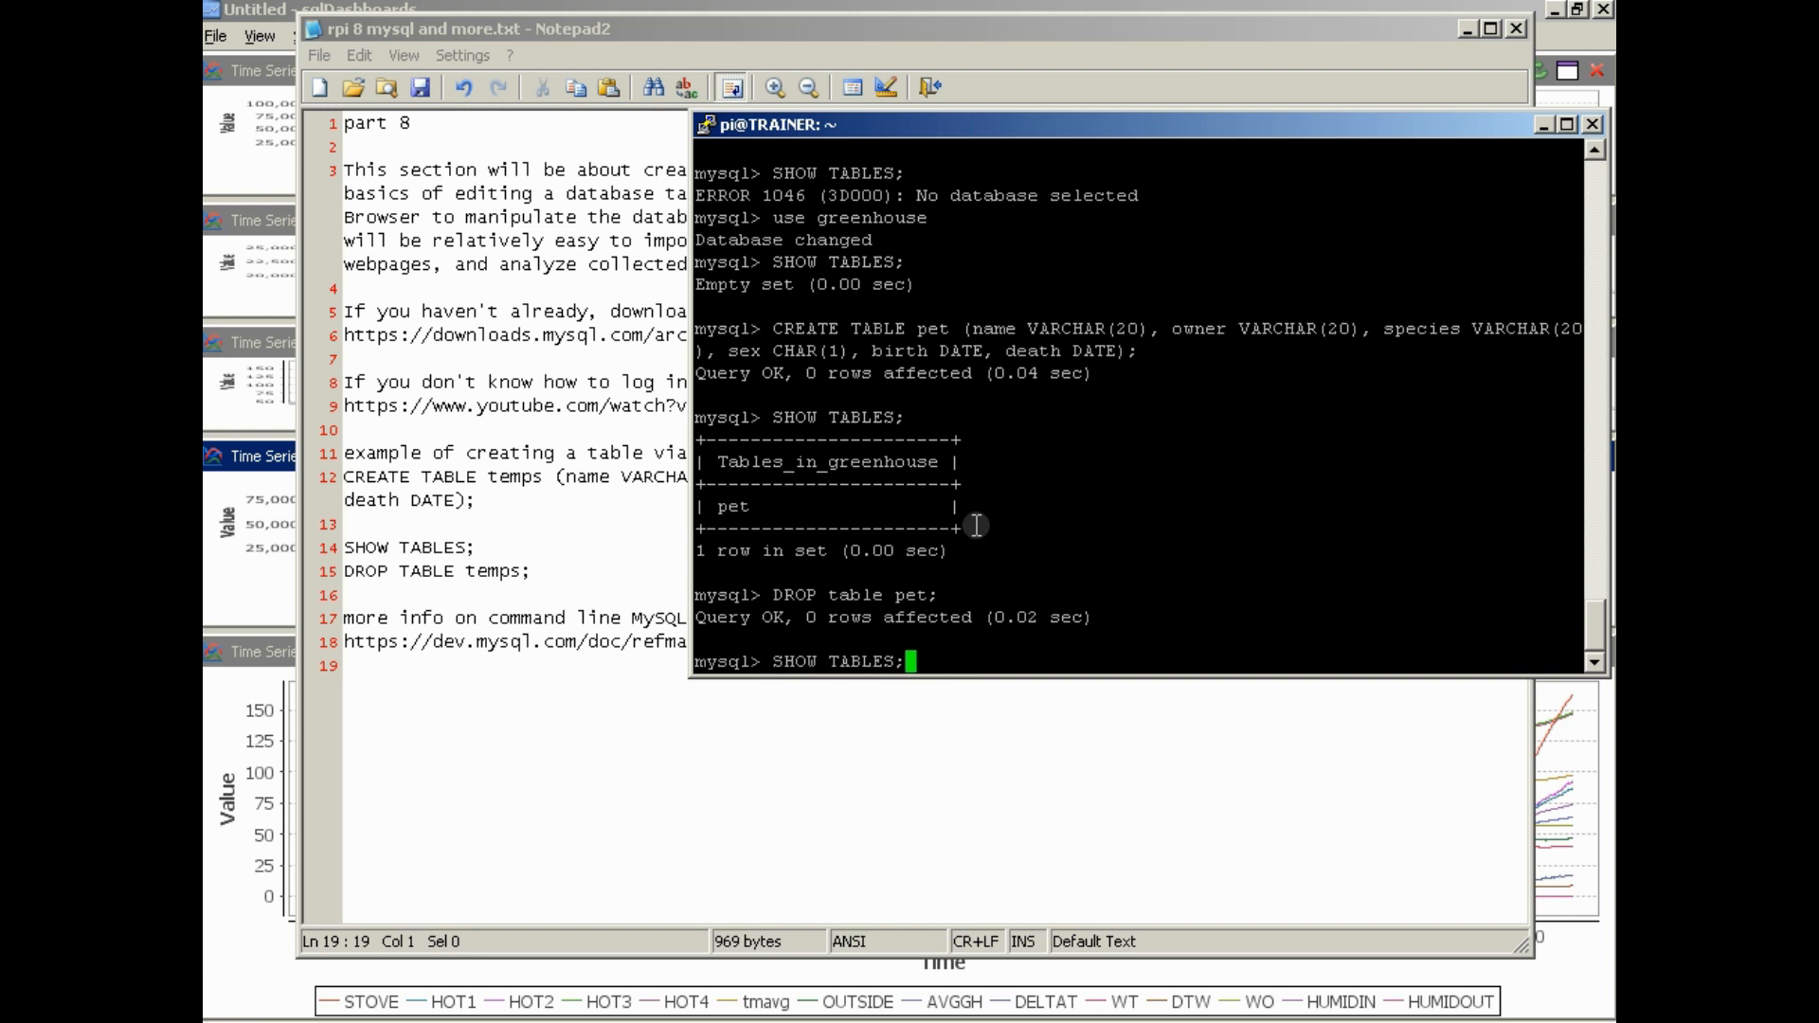
{"action": "key", "text": "Return"}
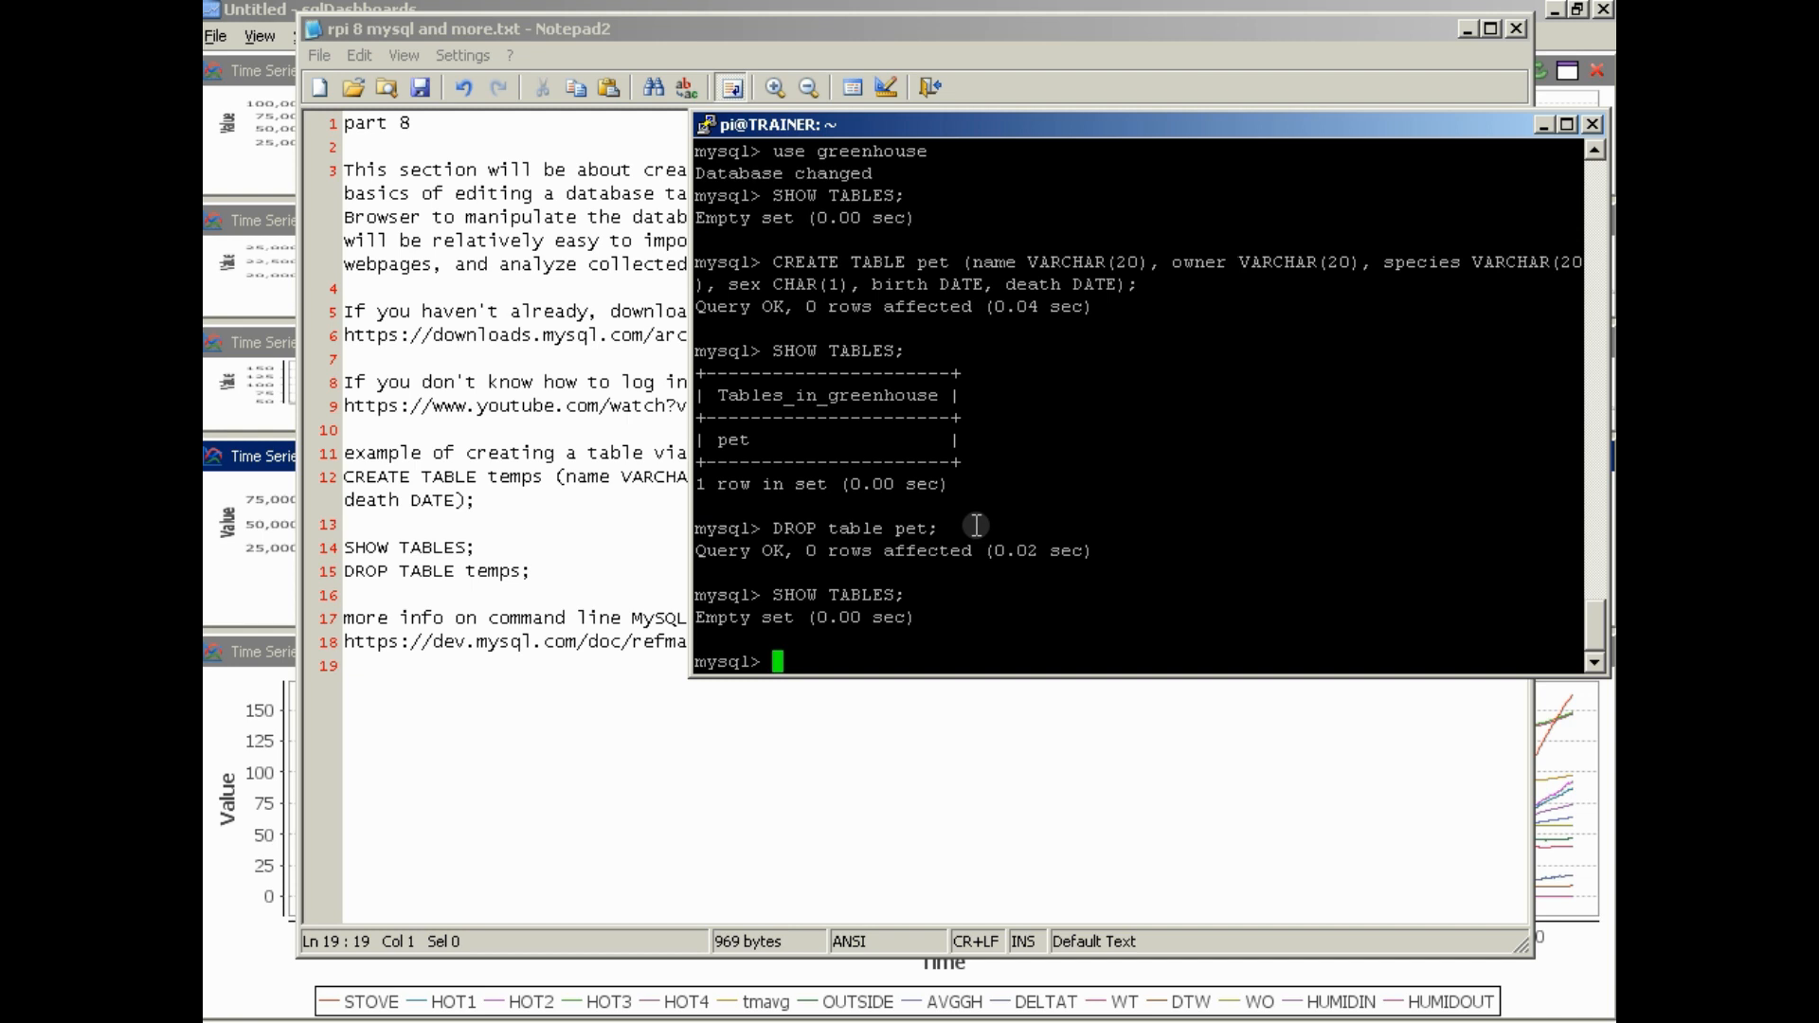
{"action": "type", "text": "exit"}
{"action": "key", "text": "Return"}
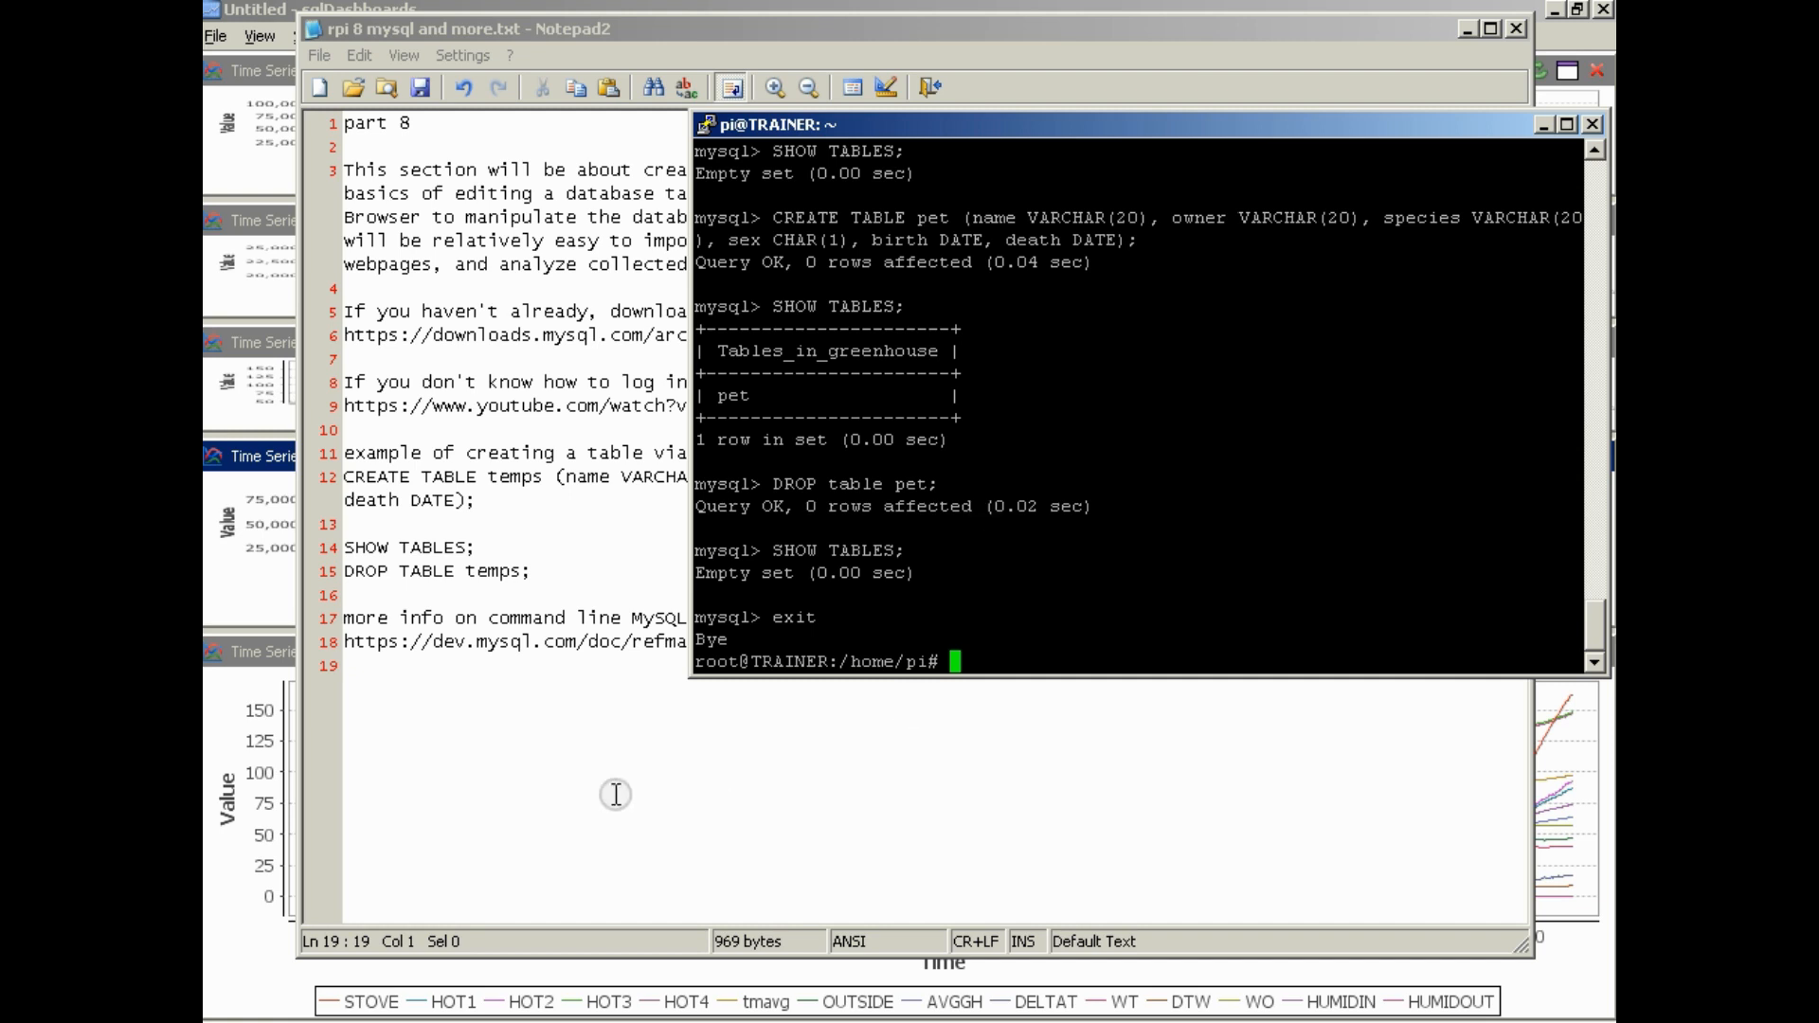
Launch MySQL Query Browser and connect through the stored connection GreenHousePi, entering the account password
{"action": "left_click", "coordinate": [237, 1021]}
{"action": "mouse_move", "coordinate": [341, 722]}
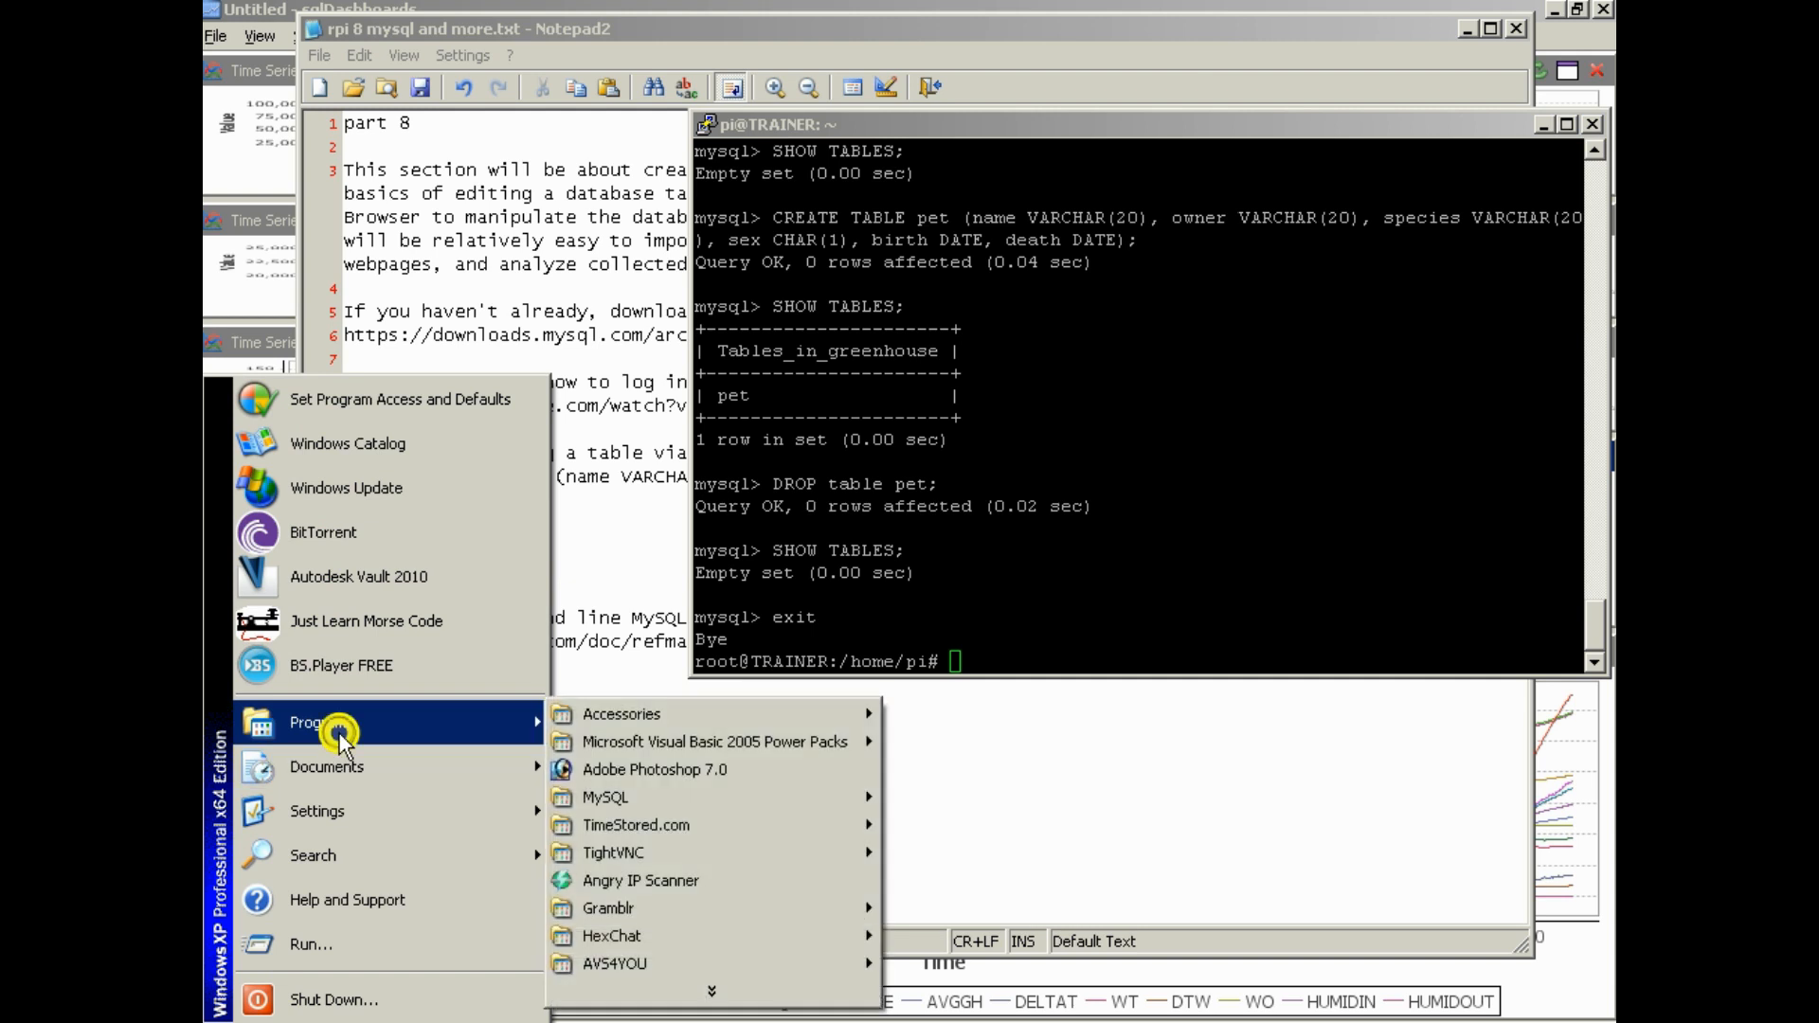
{"action": "mouse_move", "coordinate": [718, 799]}
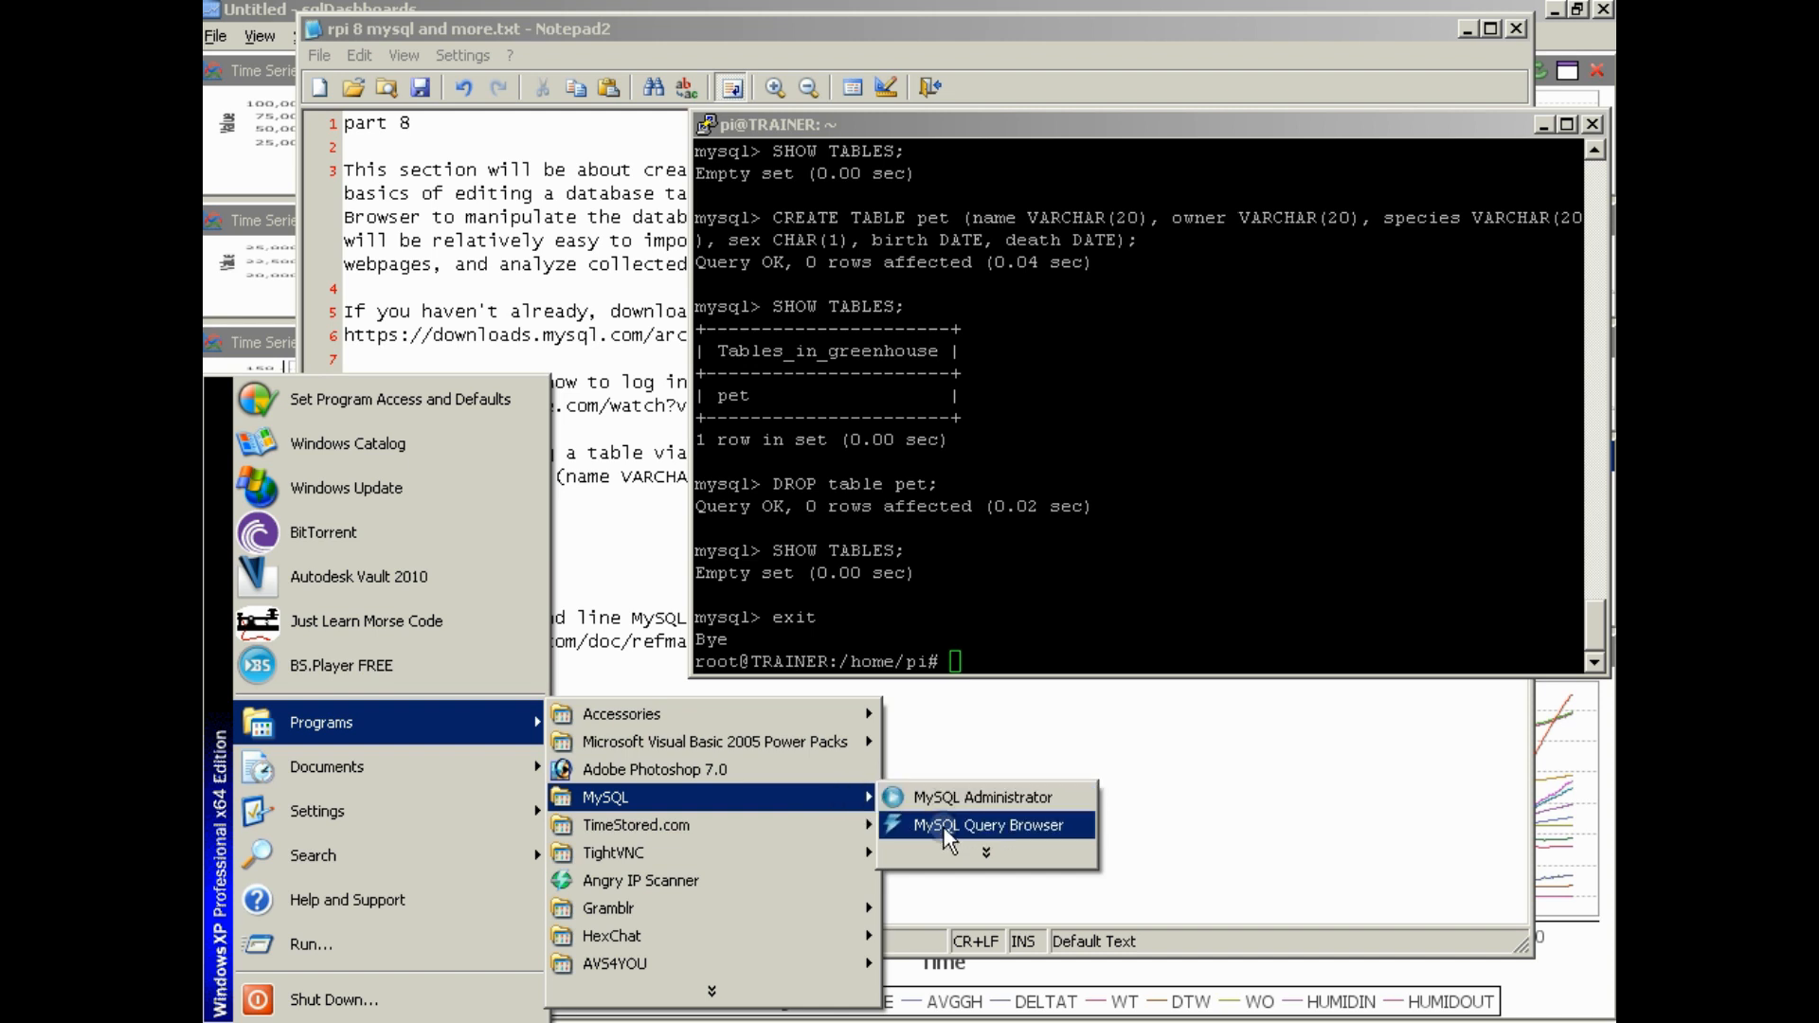
{"action": "mouse_move", "coordinate": [981, 853]}
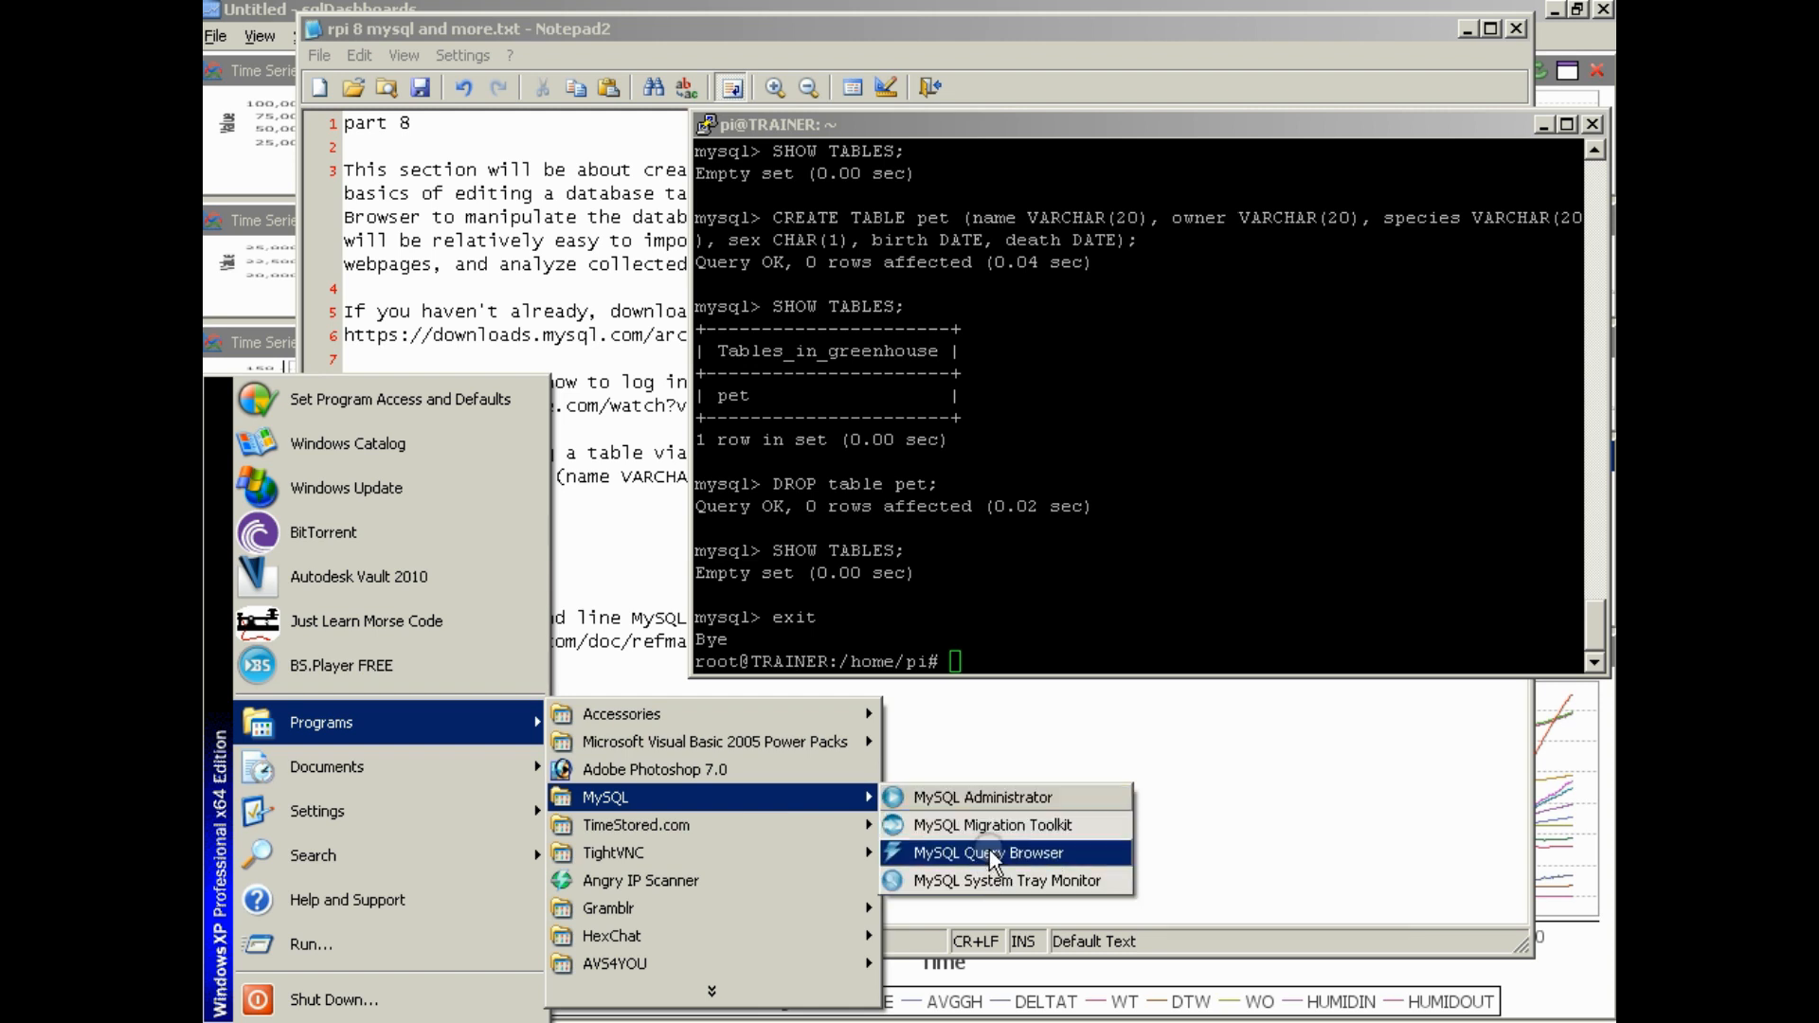
{"action": "left_click", "coordinate": [989, 849]}
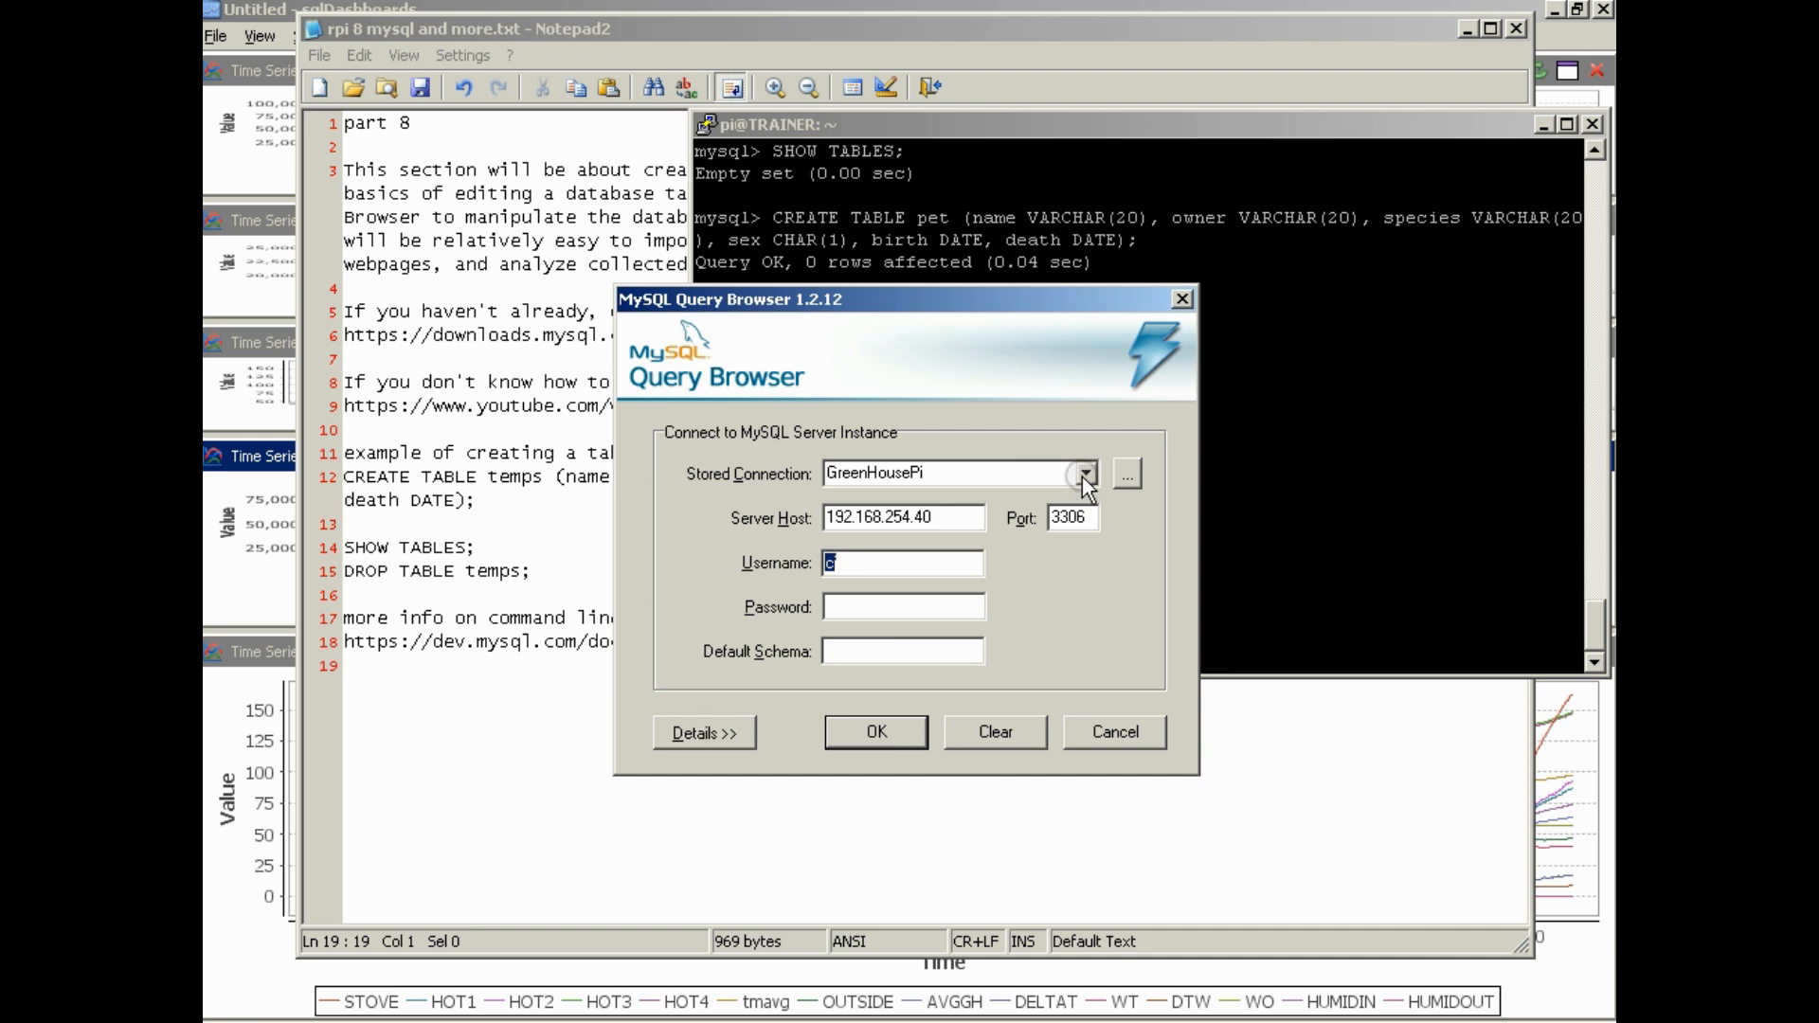
{"action": "left_click", "coordinate": [966, 606]}
{"action": "type", "text": "********"}
{"action": "left_click", "coordinate": [866, 734]}
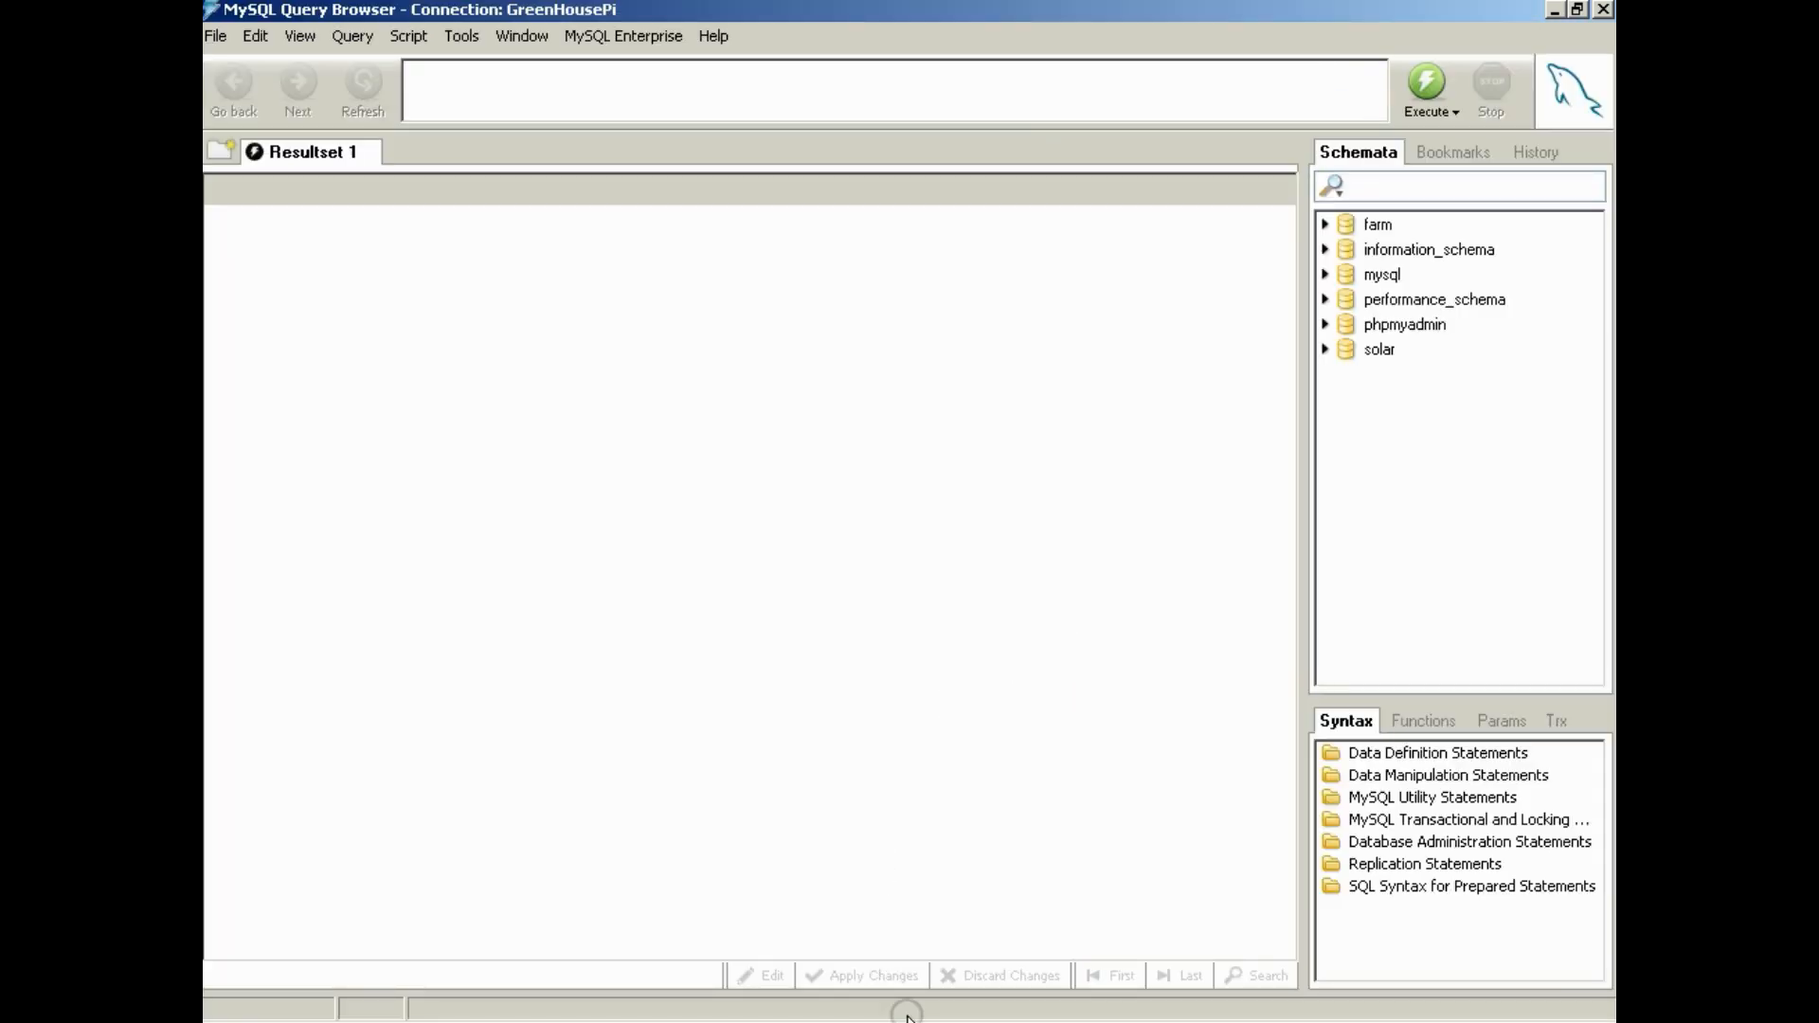
Look over the schemas on the GreenHousePi server, including farm, solar and information_schema
{"action": "left_click", "coordinate": [701, 71]}
{"action": "left_click", "coordinate": [1384, 225]}
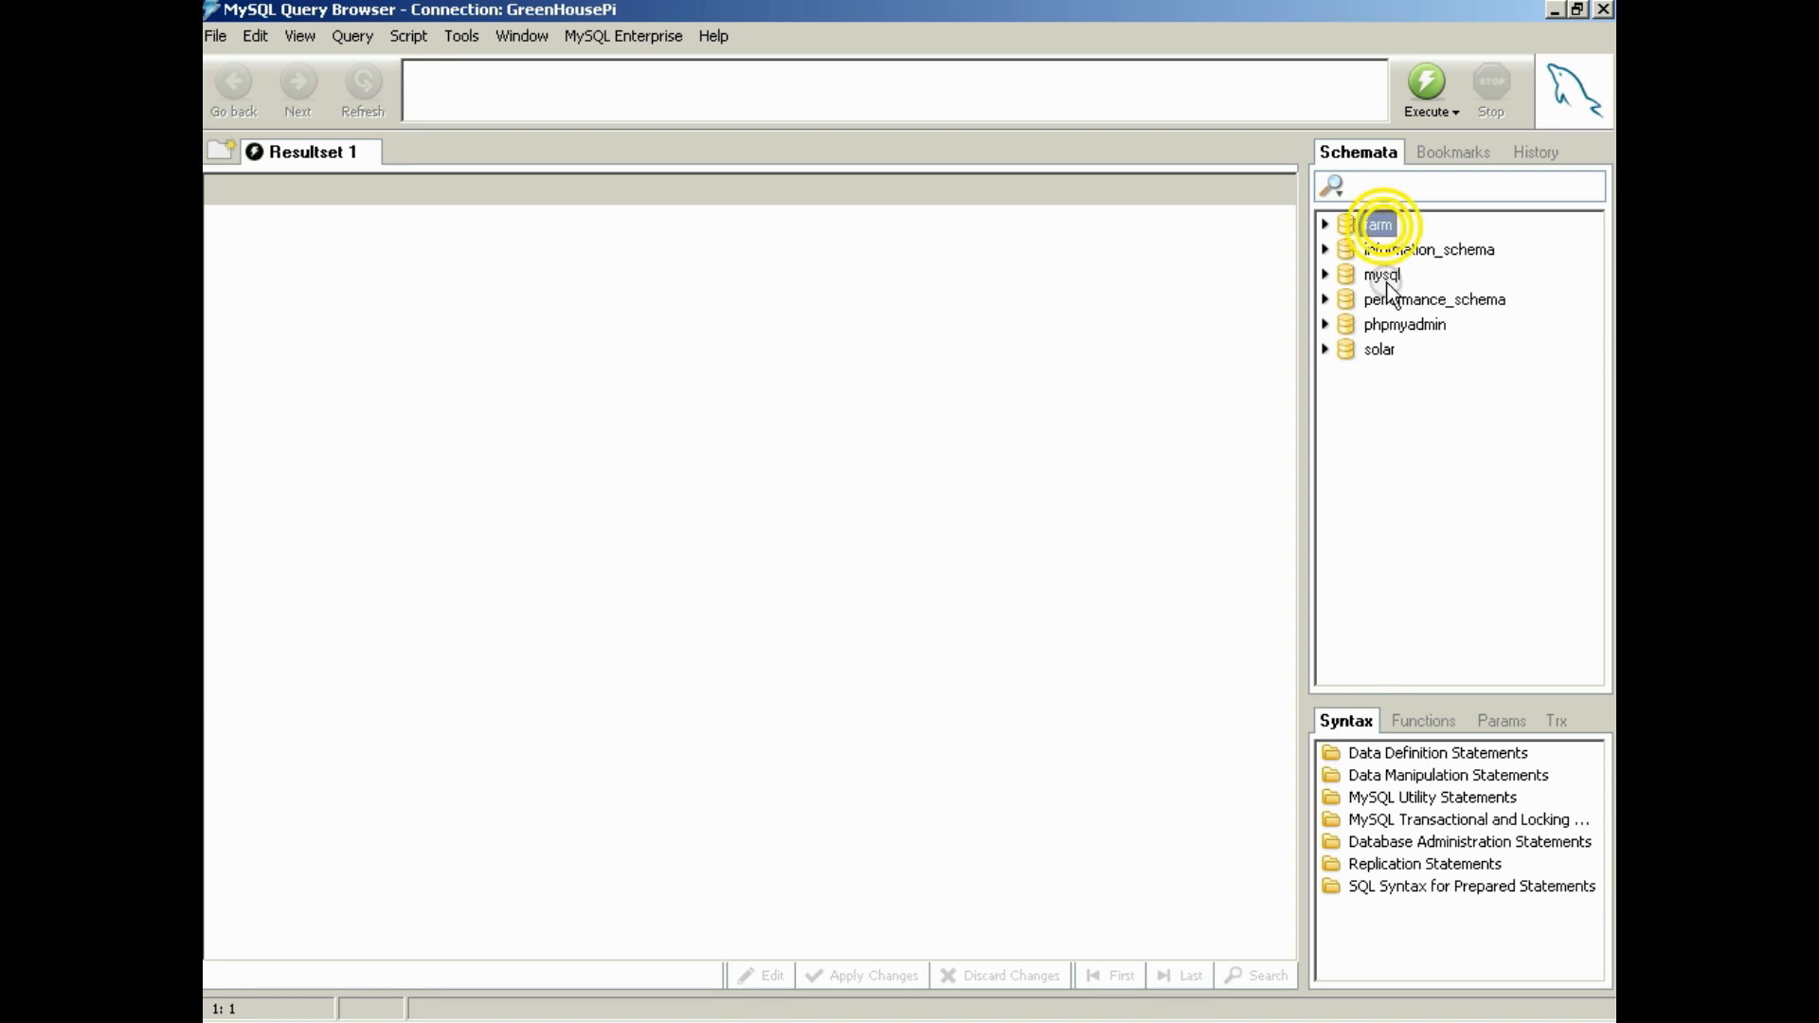
{"action": "left_click", "coordinate": [1381, 347]}
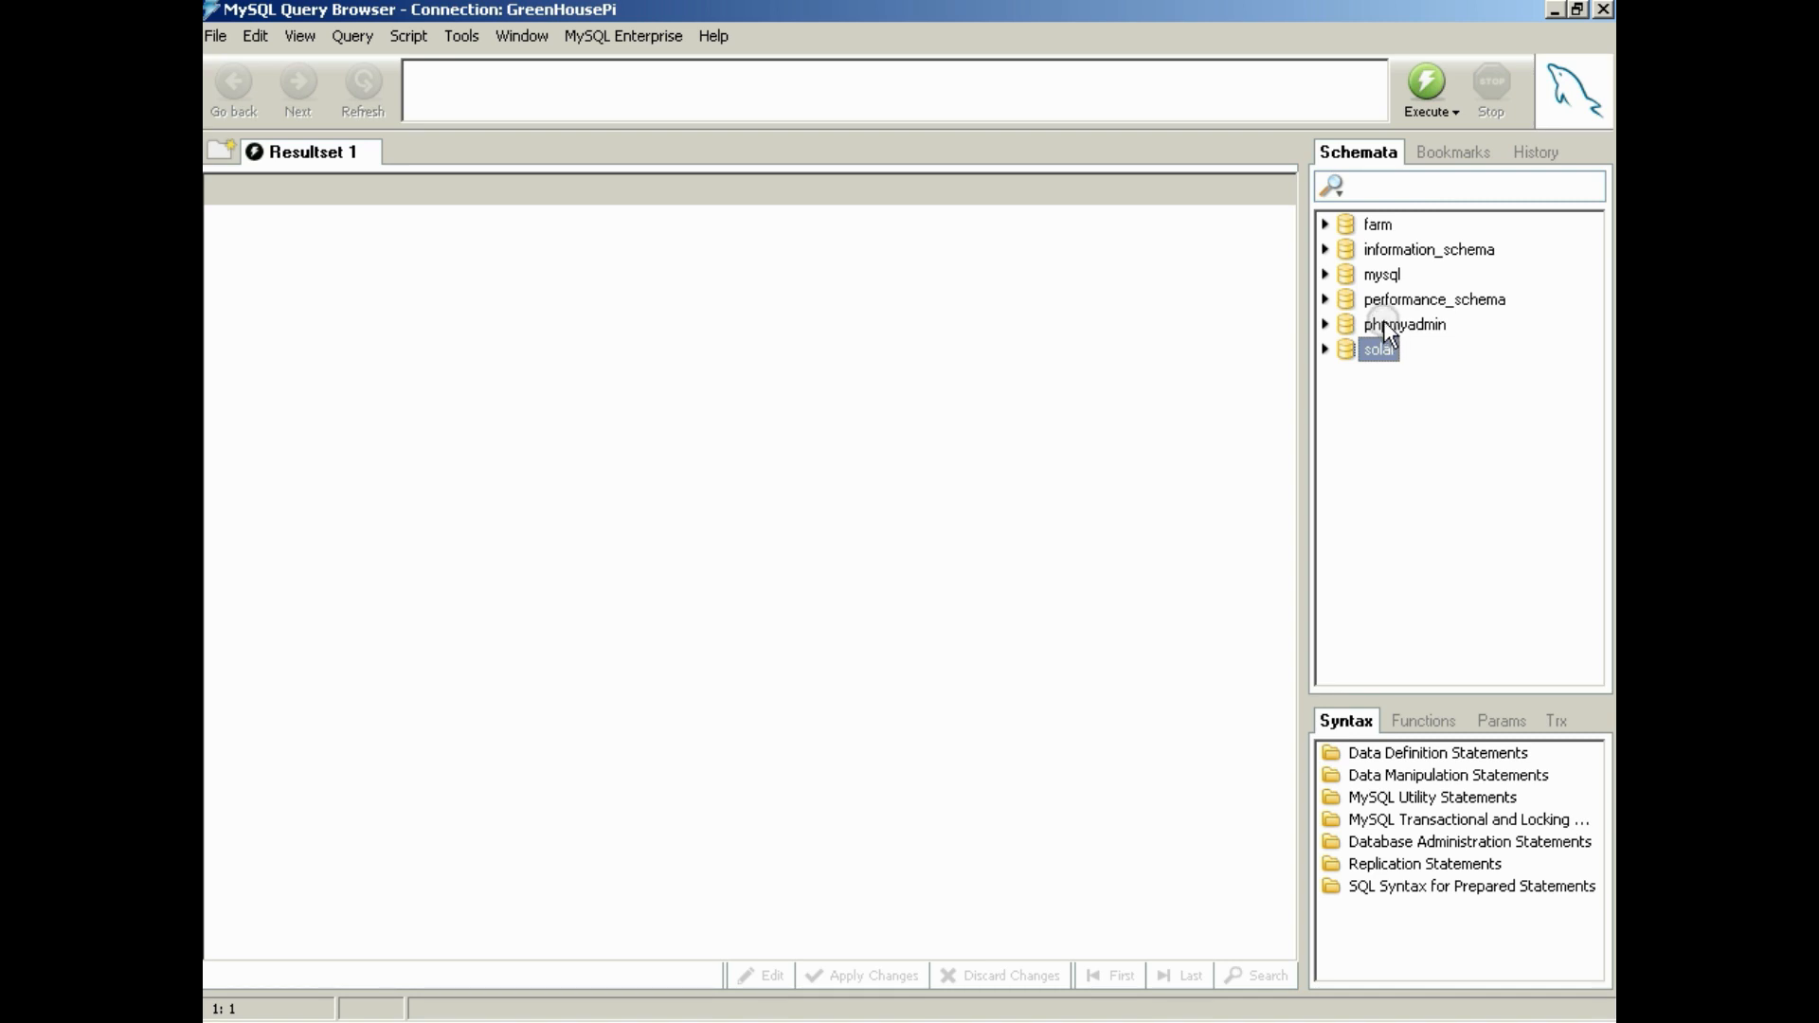
{"action": "left_click_drag", "start_coordinate": [1383, 324], "coordinate": [1383, 253]}
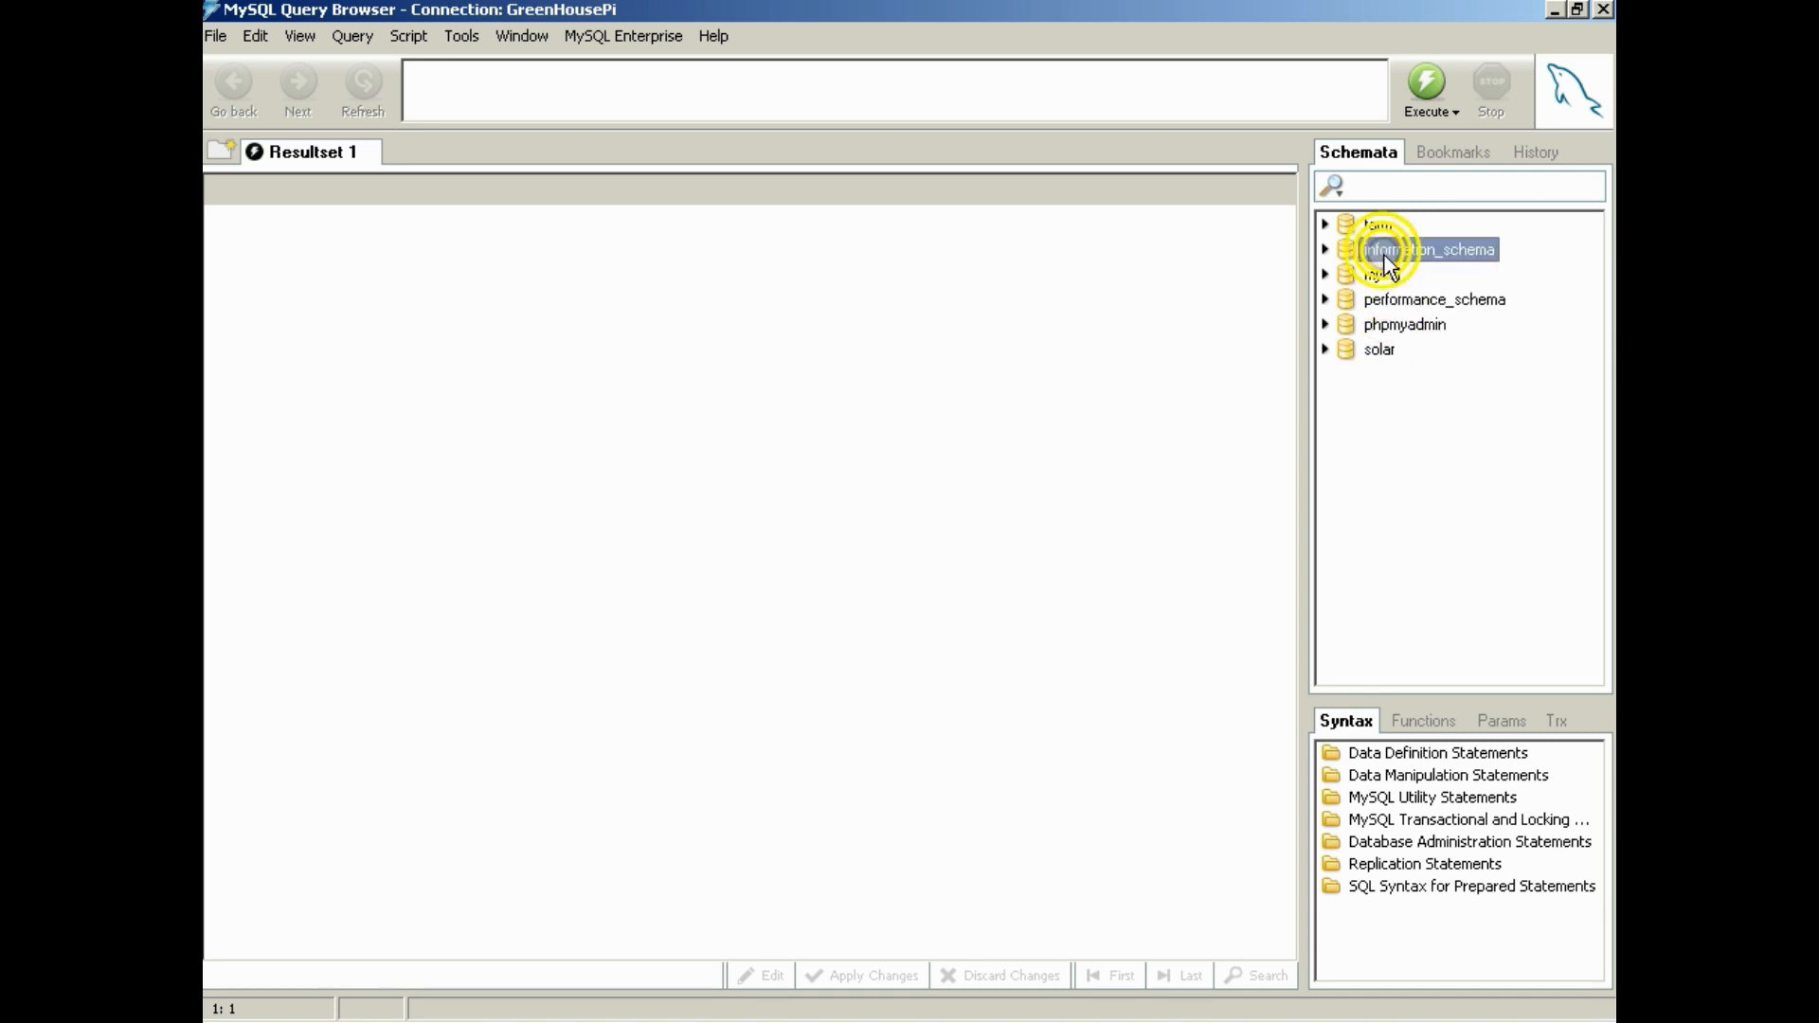
Expand the solar and farm schemas and look over the tables they contain, including temps and data_log
{"action": "left_click", "coordinate": [1385, 350]}
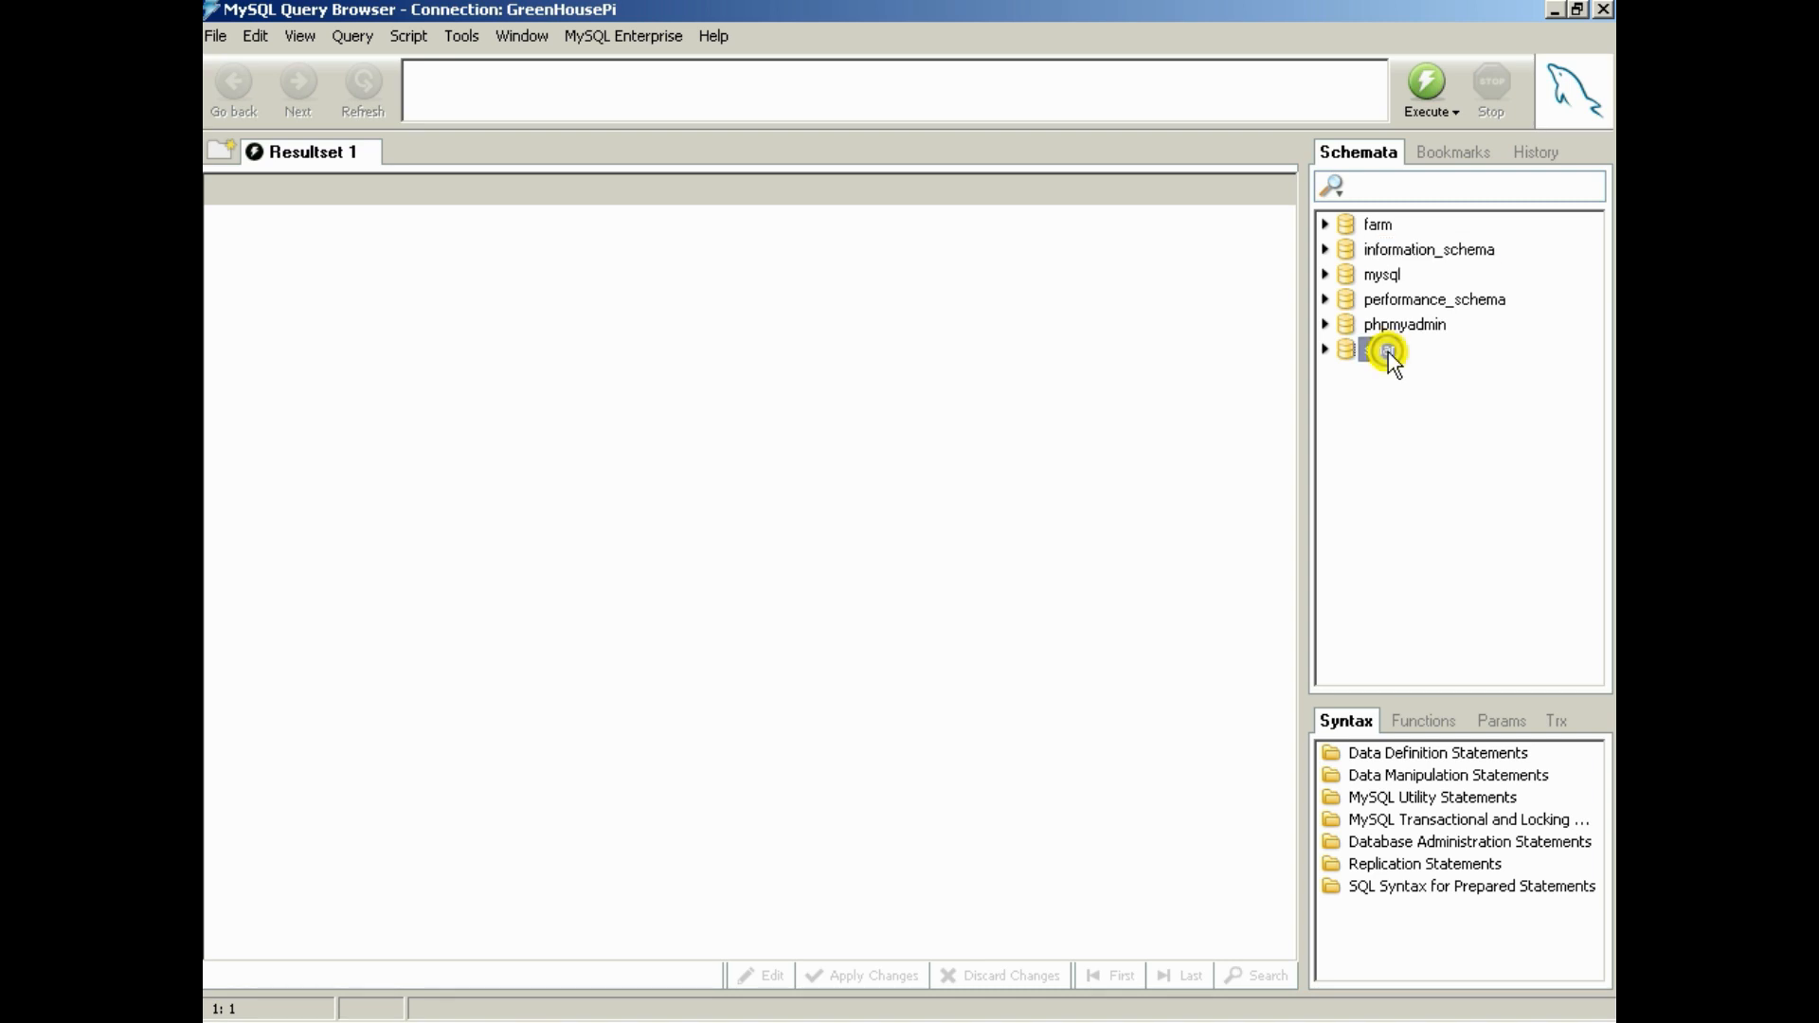
{"action": "left_click", "coordinate": [1329, 348]}
{"action": "left_click", "coordinate": [1347, 225]}
{"action": "left_click", "coordinate": [1325, 224]}
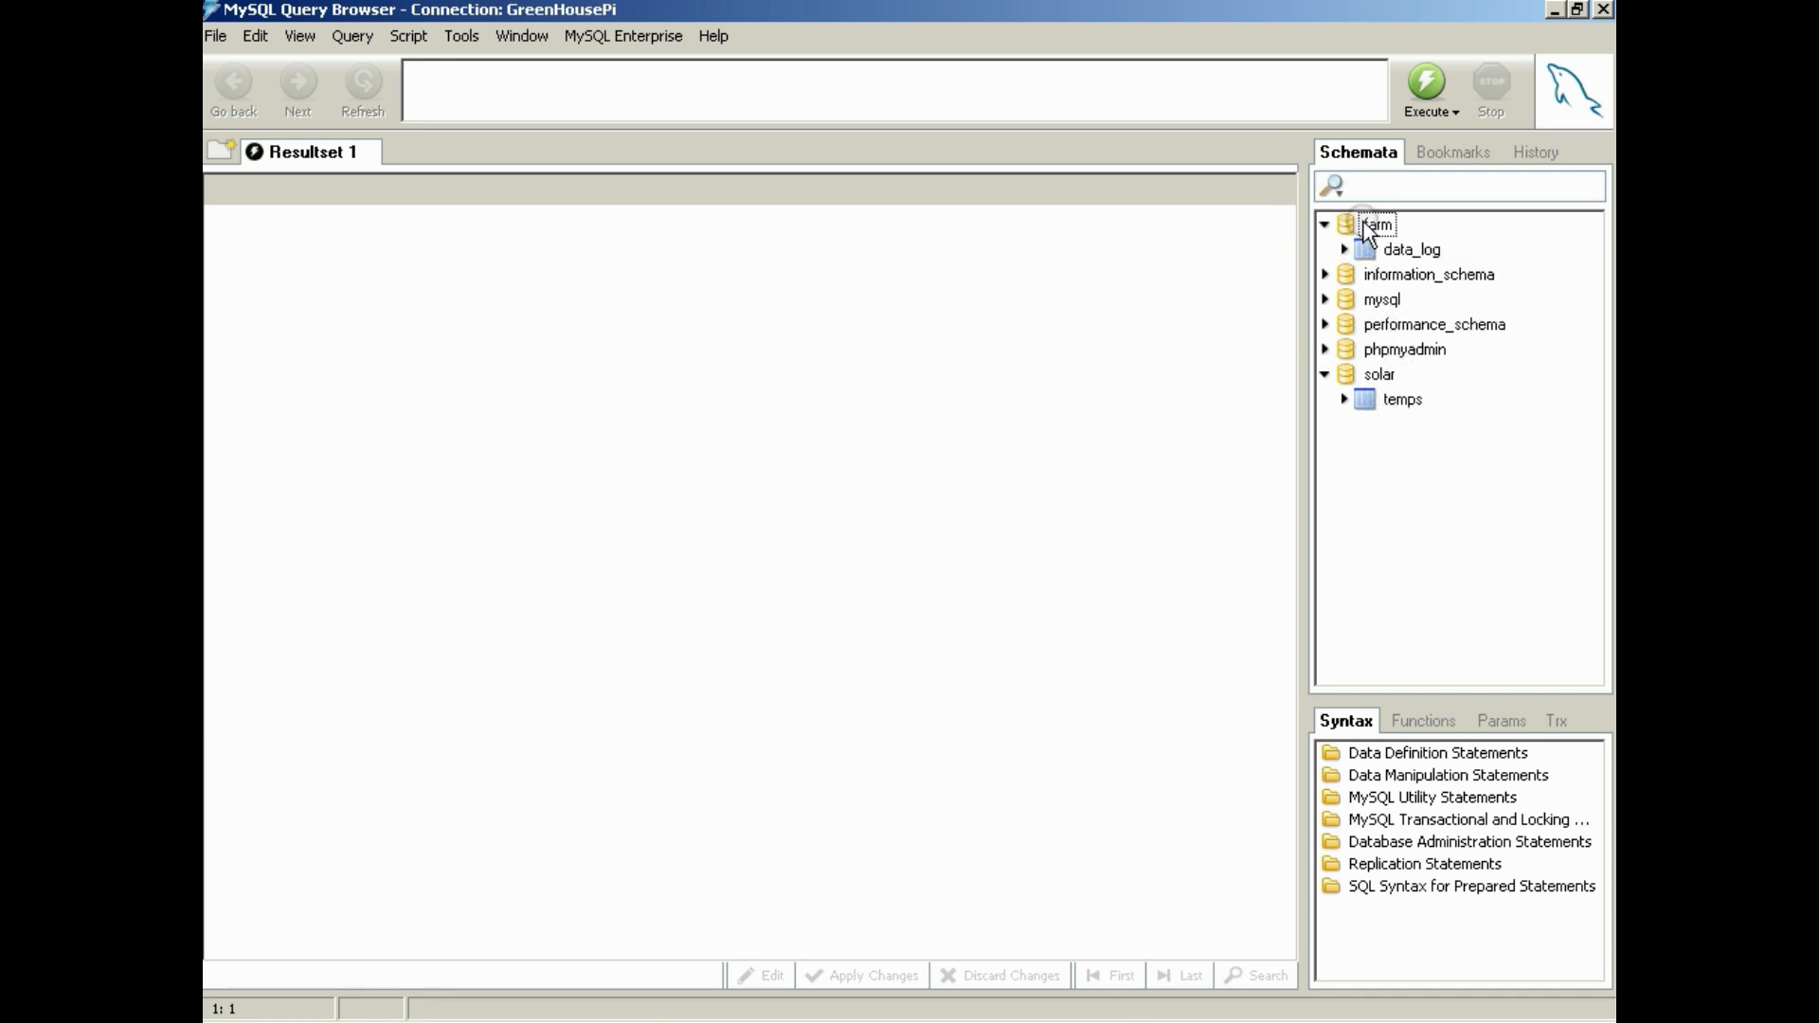
{"action": "left_click", "coordinate": [1402, 403]}
{"action": "left_click", "coordinate": [1373, 228]}
{"action": "left_click", "coordinate": [1379, 372]}
Make solar the default schema of the GreenHousePi connection
{"action": "right_click", "coordinate": [1398, 402]}
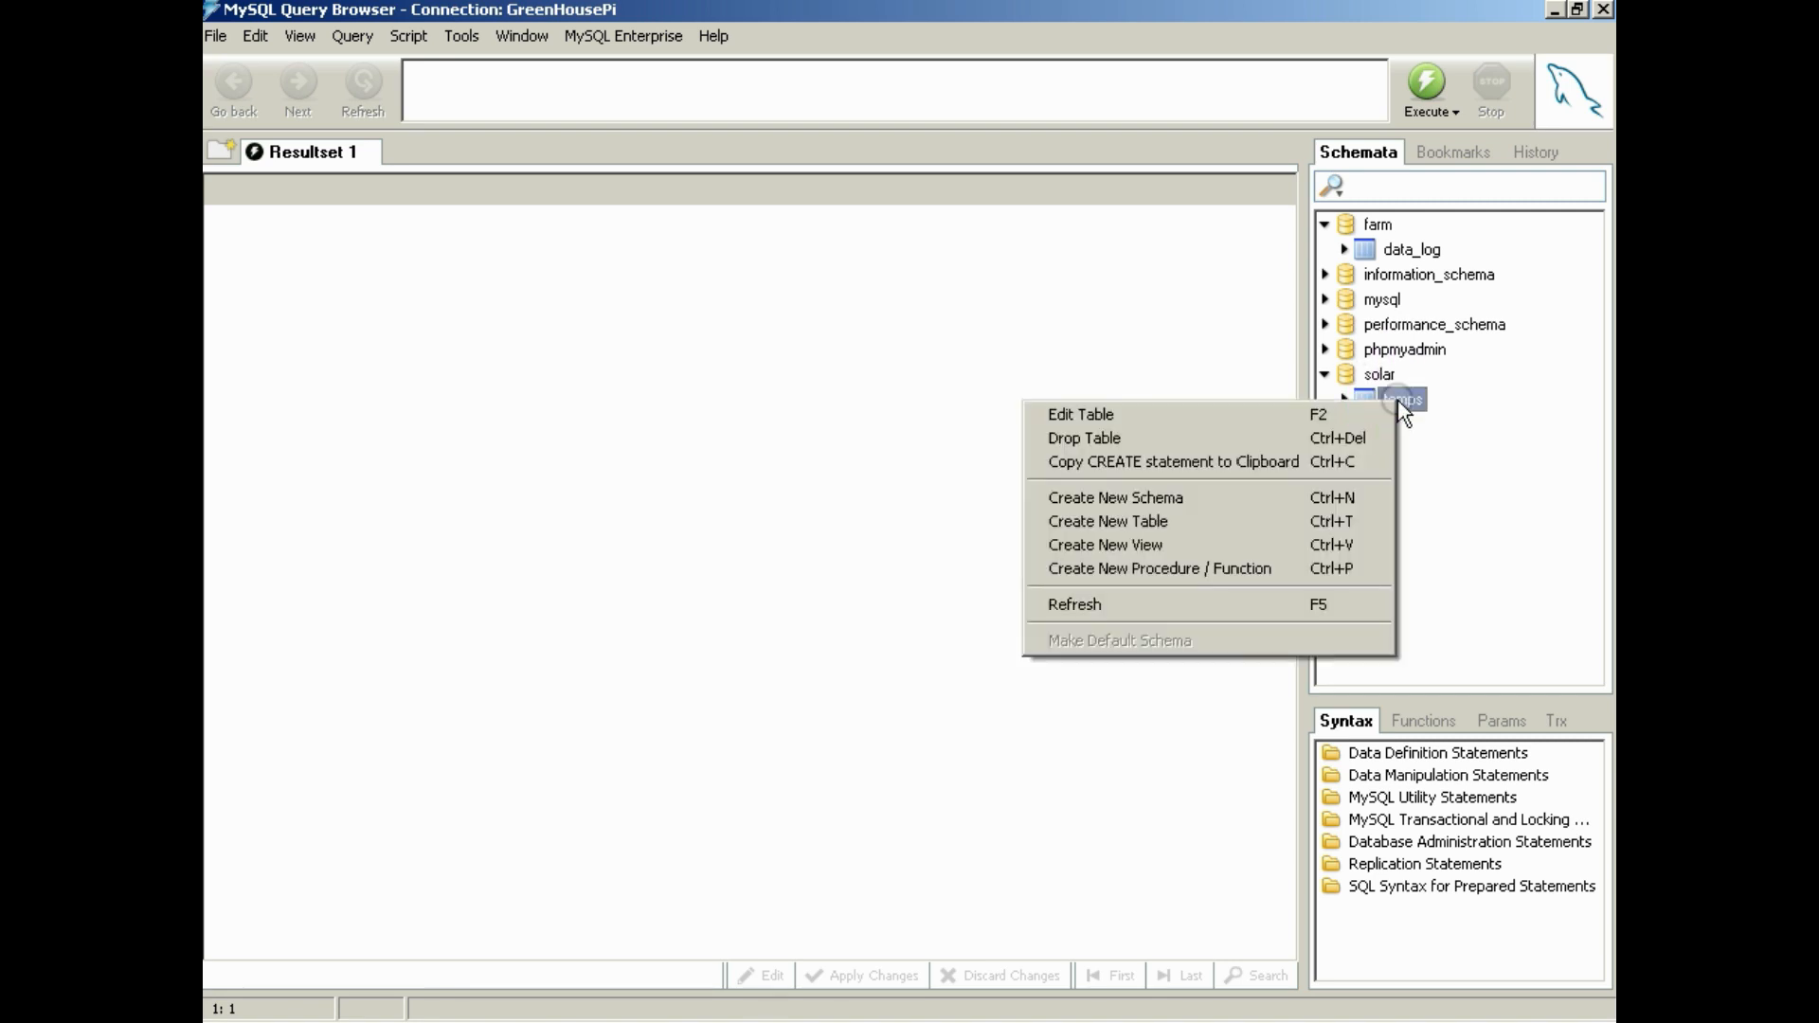
{"action": "left_click", "coordinate": [1382, 374]}
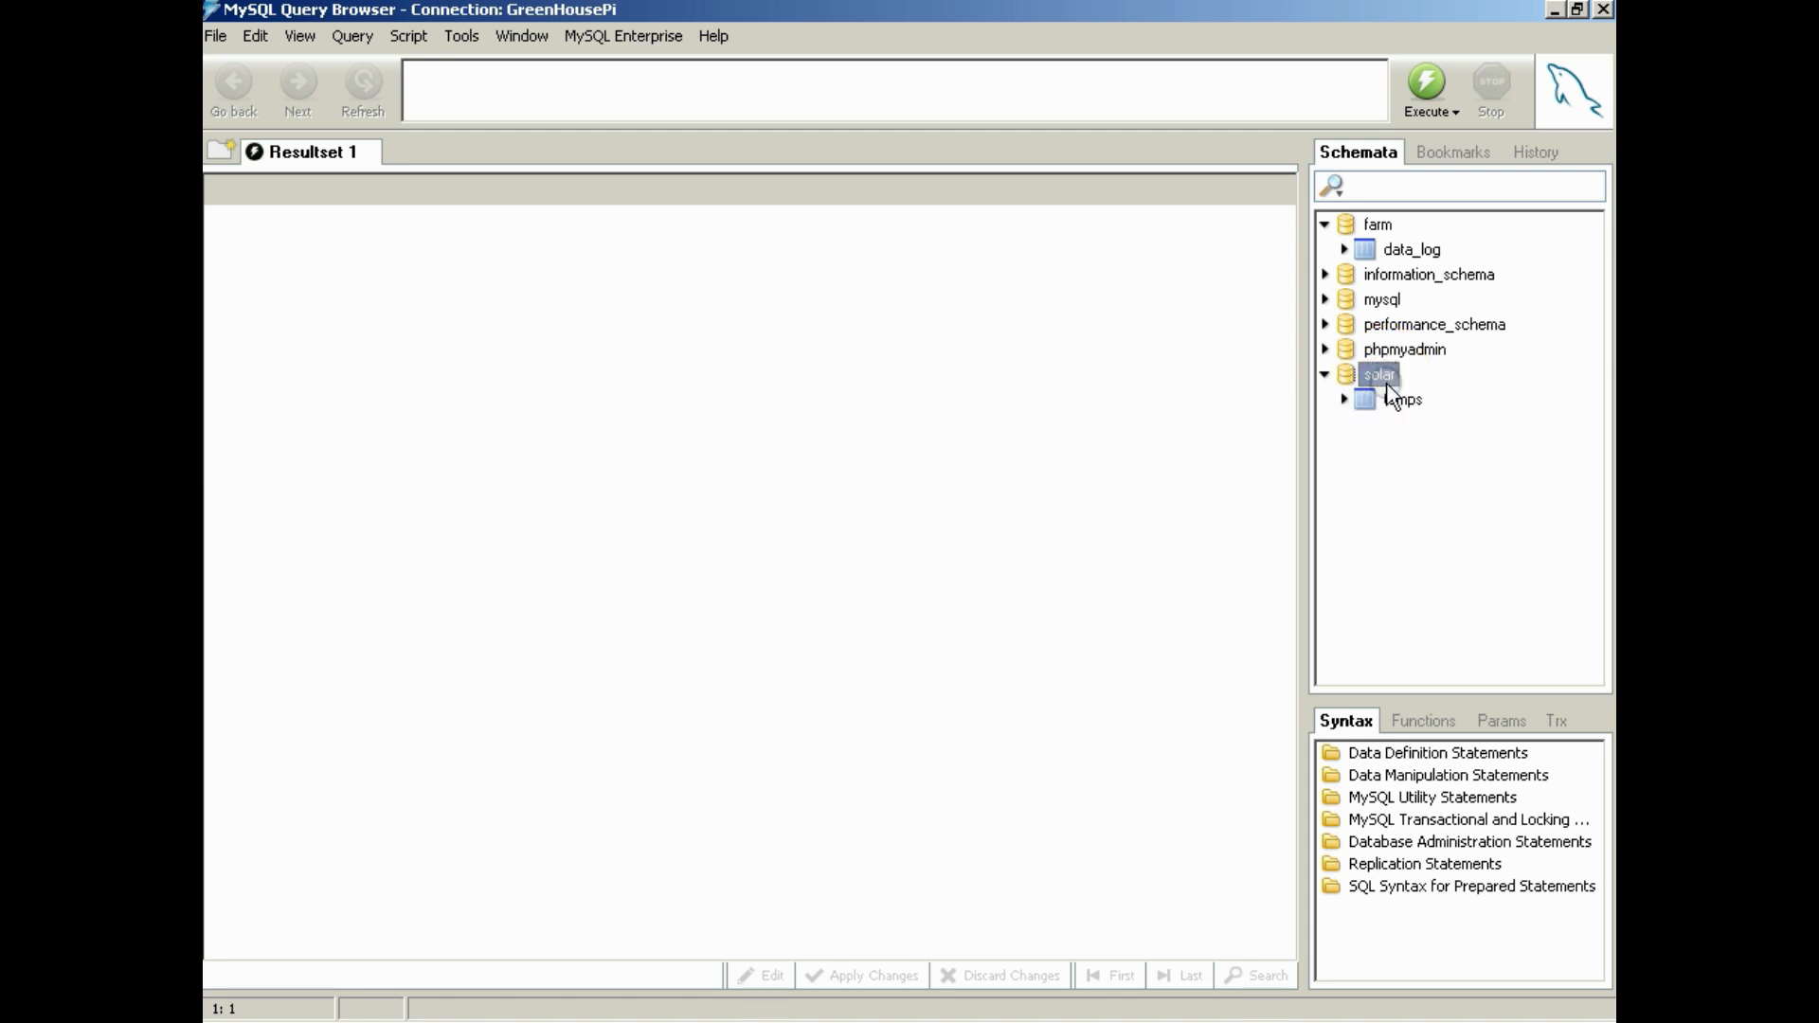
{"action": "right_click", "coordinate": [1380, 377]}
{"action": "right_click", "coordinate": [1374, 378]}
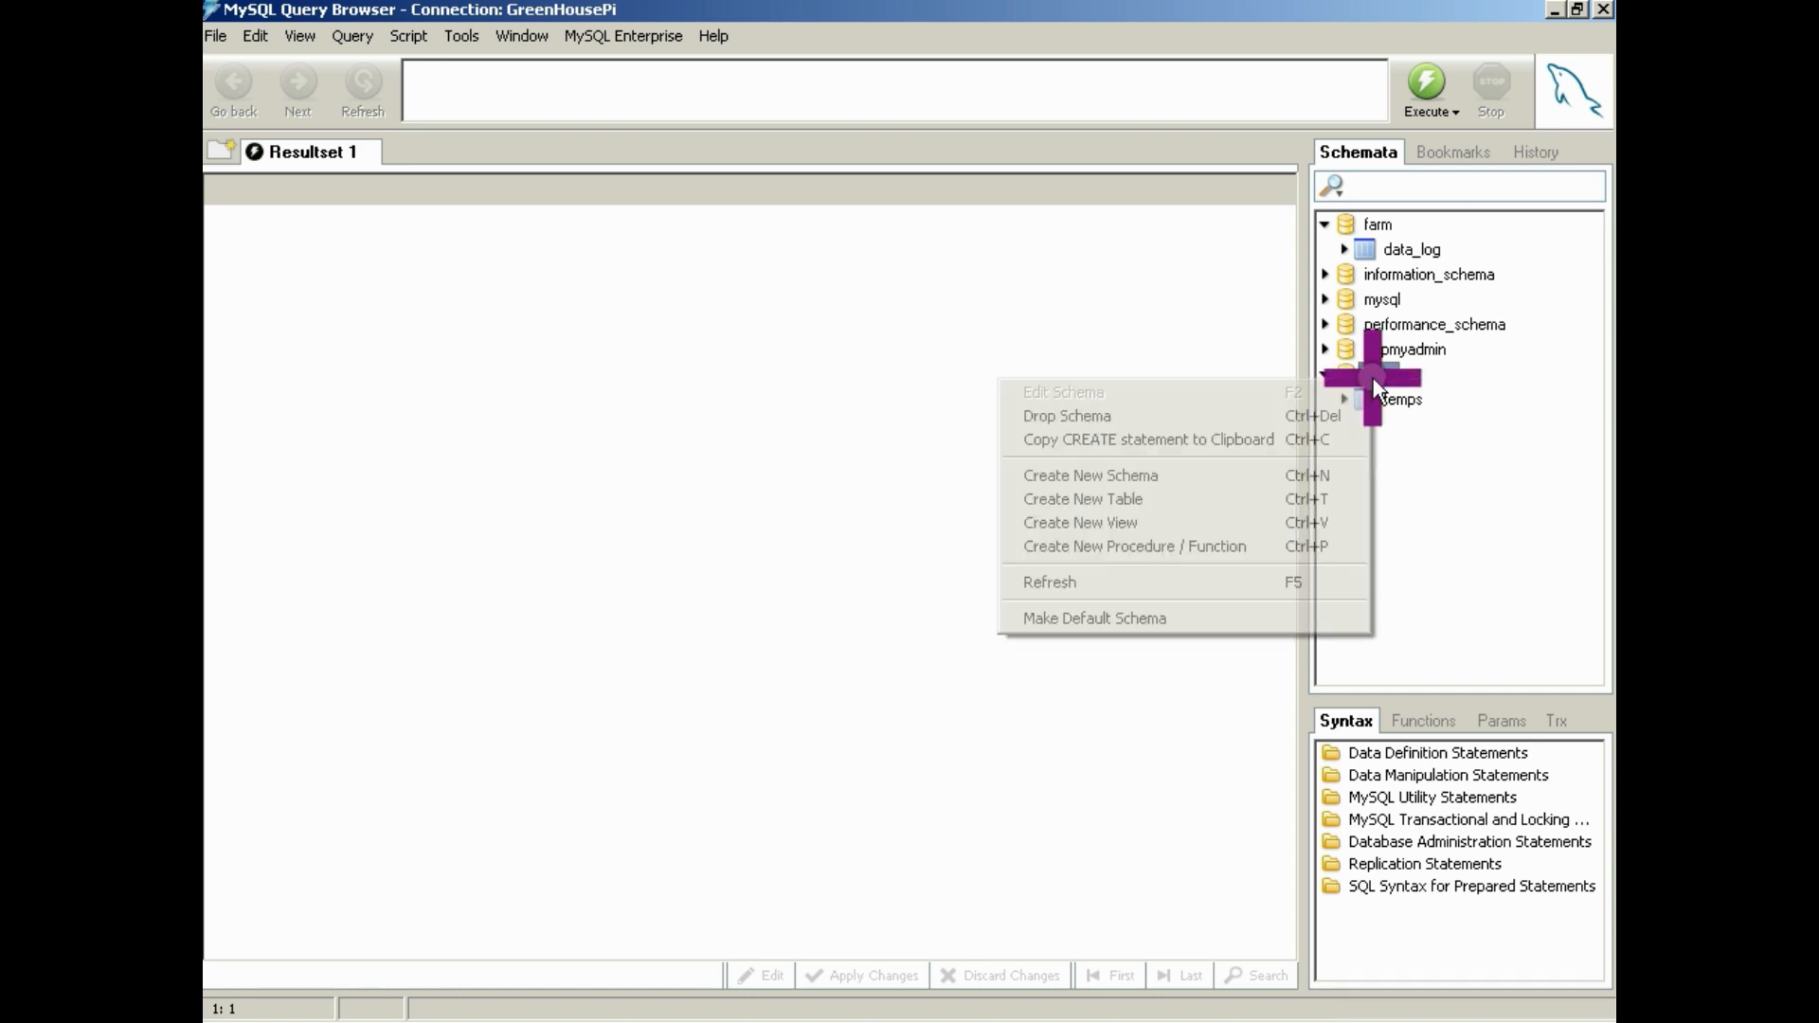
{"action": "left_click", "coordinate": [1280, 617]}
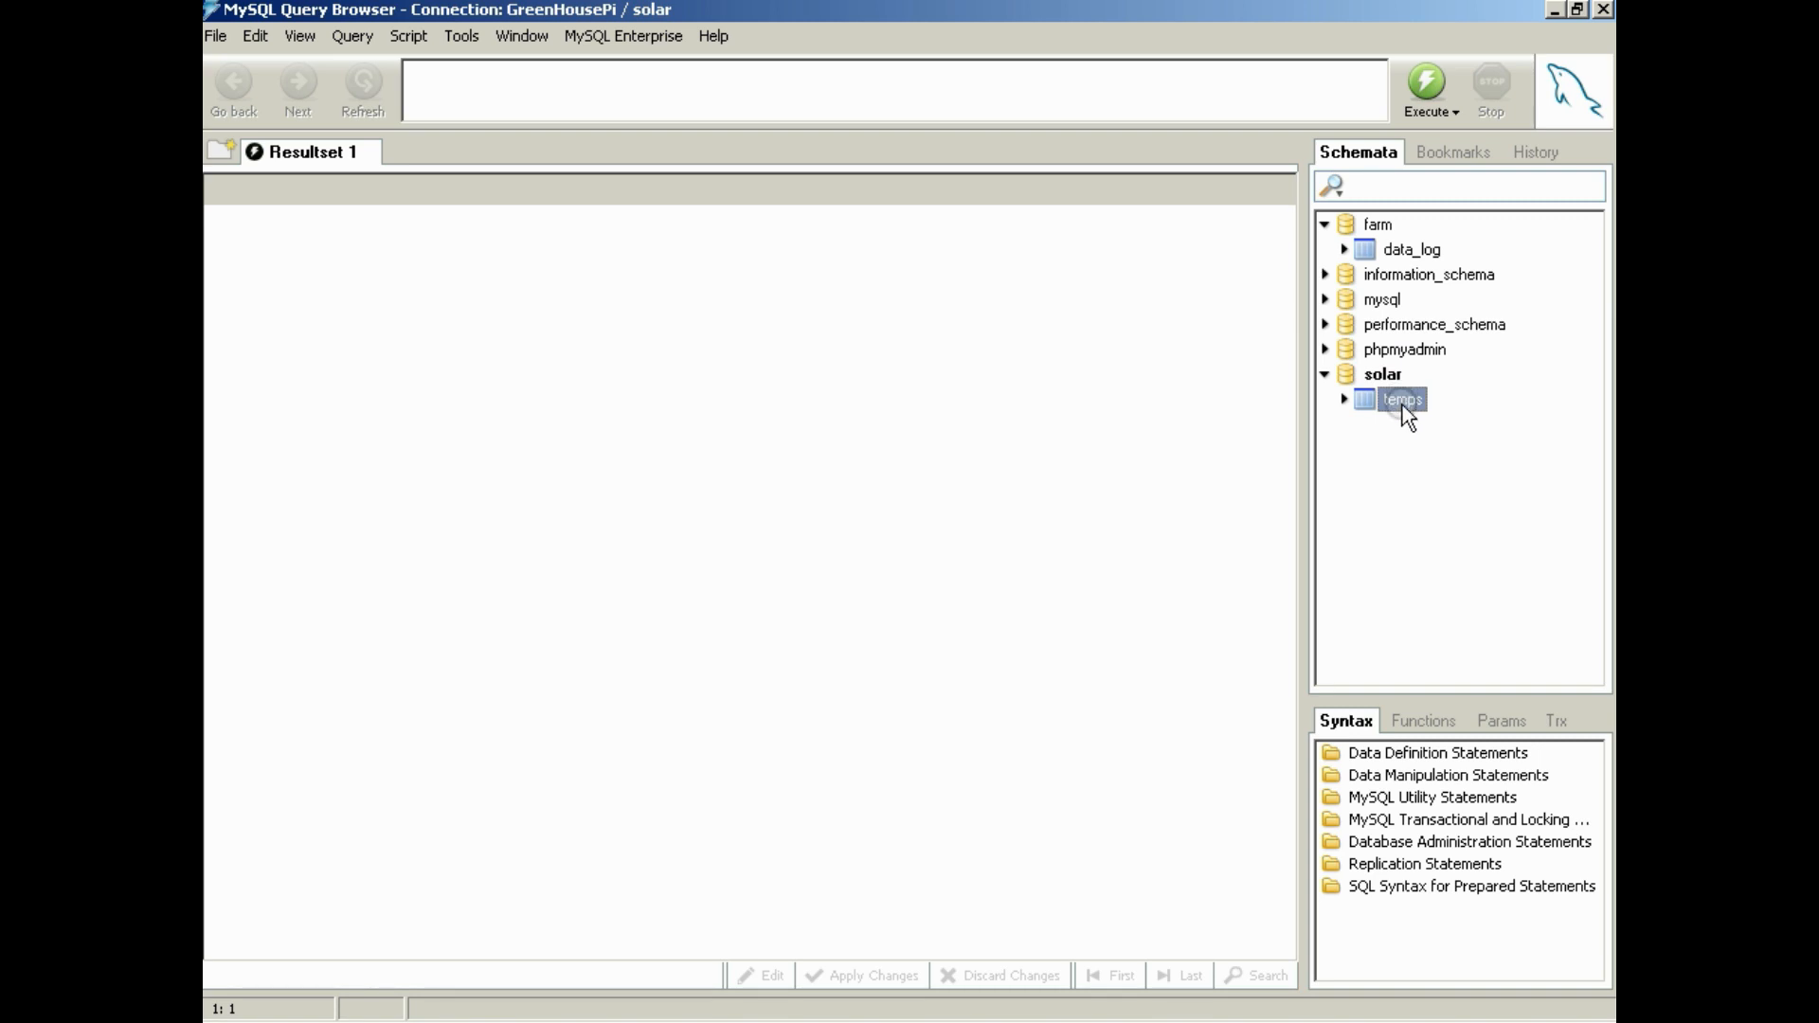
Build a query selecting everything from the temps table with the clause order by date_time DESC
{"action": "double_click", "coordinate": [1404, 402]}
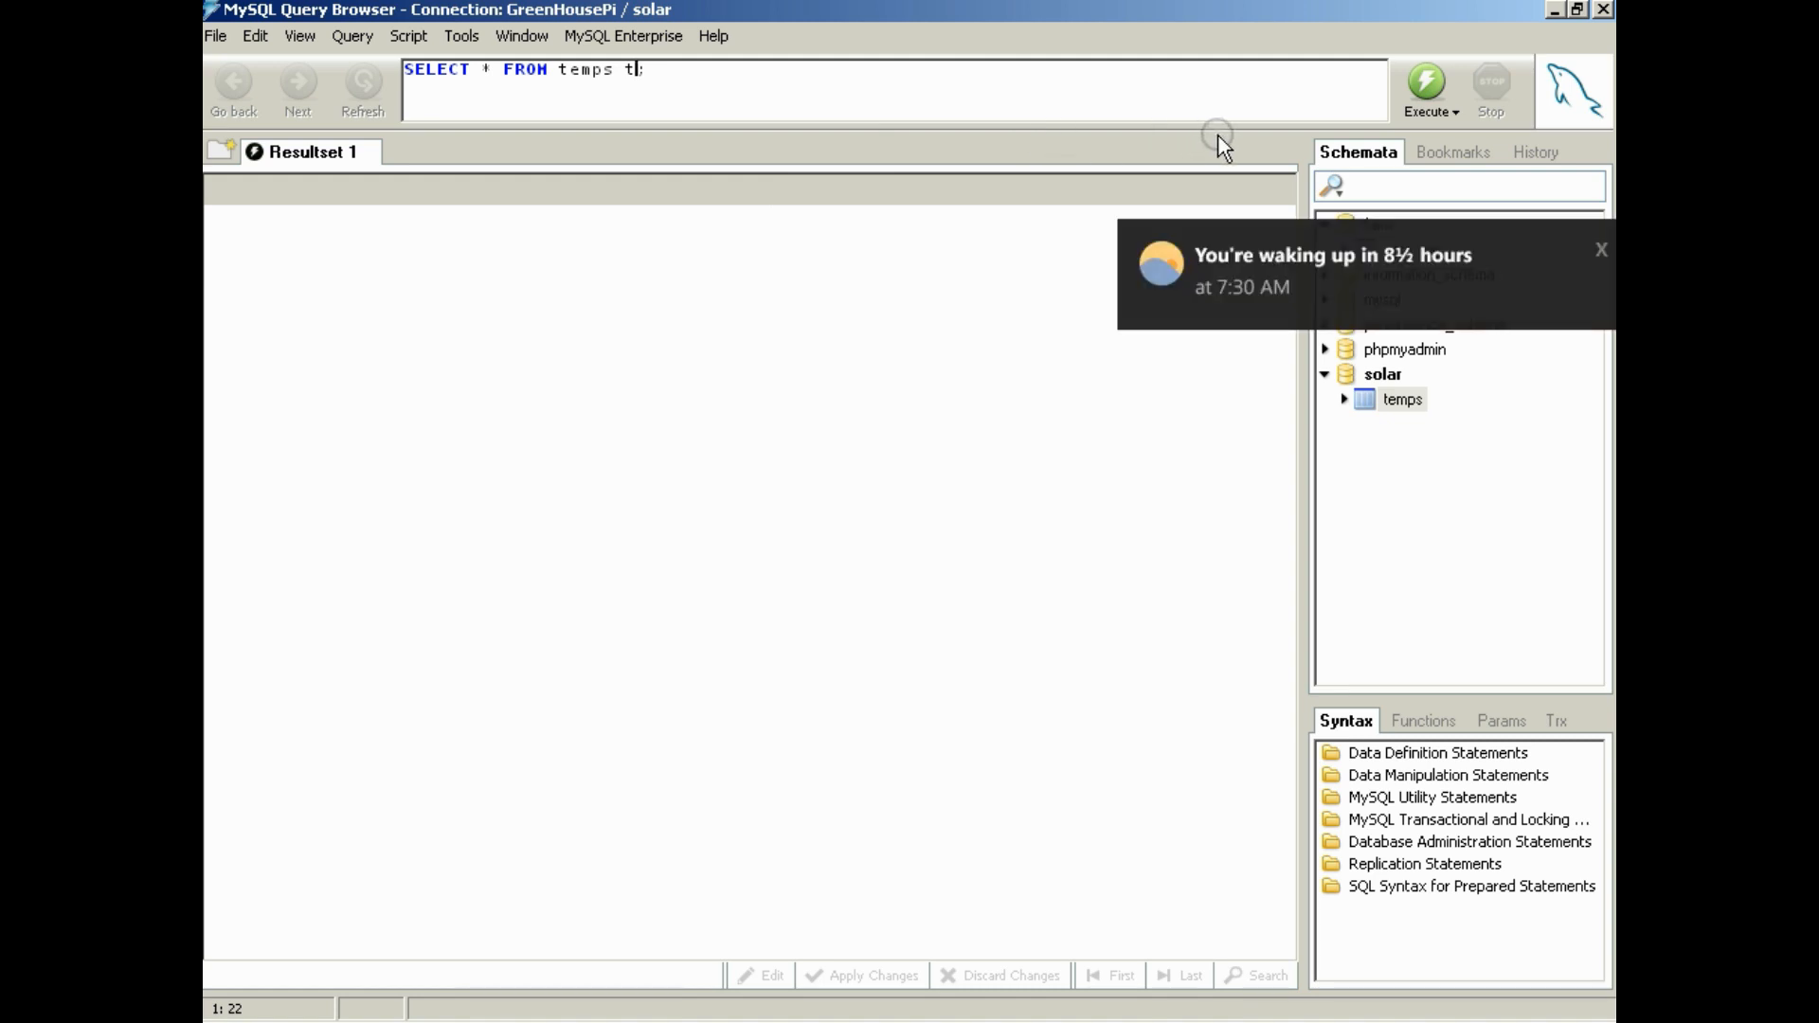
{"action": "left_click", "coordinate": [1601, 249]}
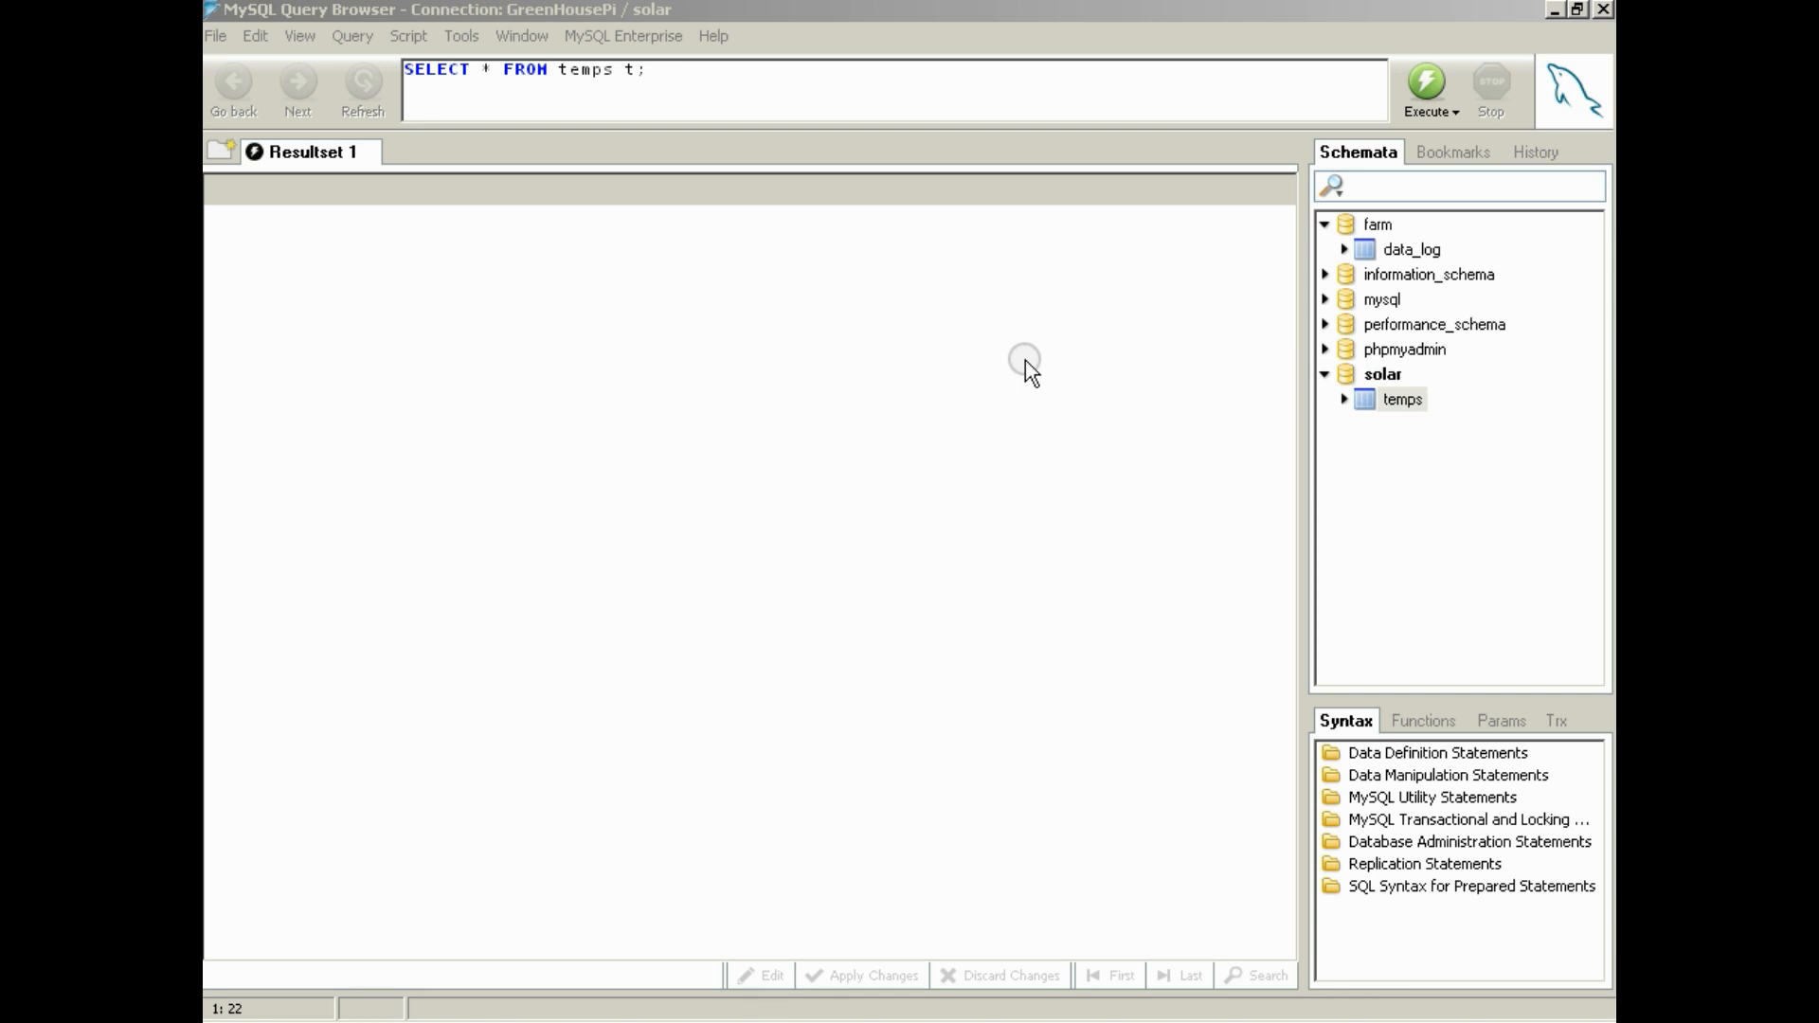
{"action": "left_click", "coordinate": [632, 70]}
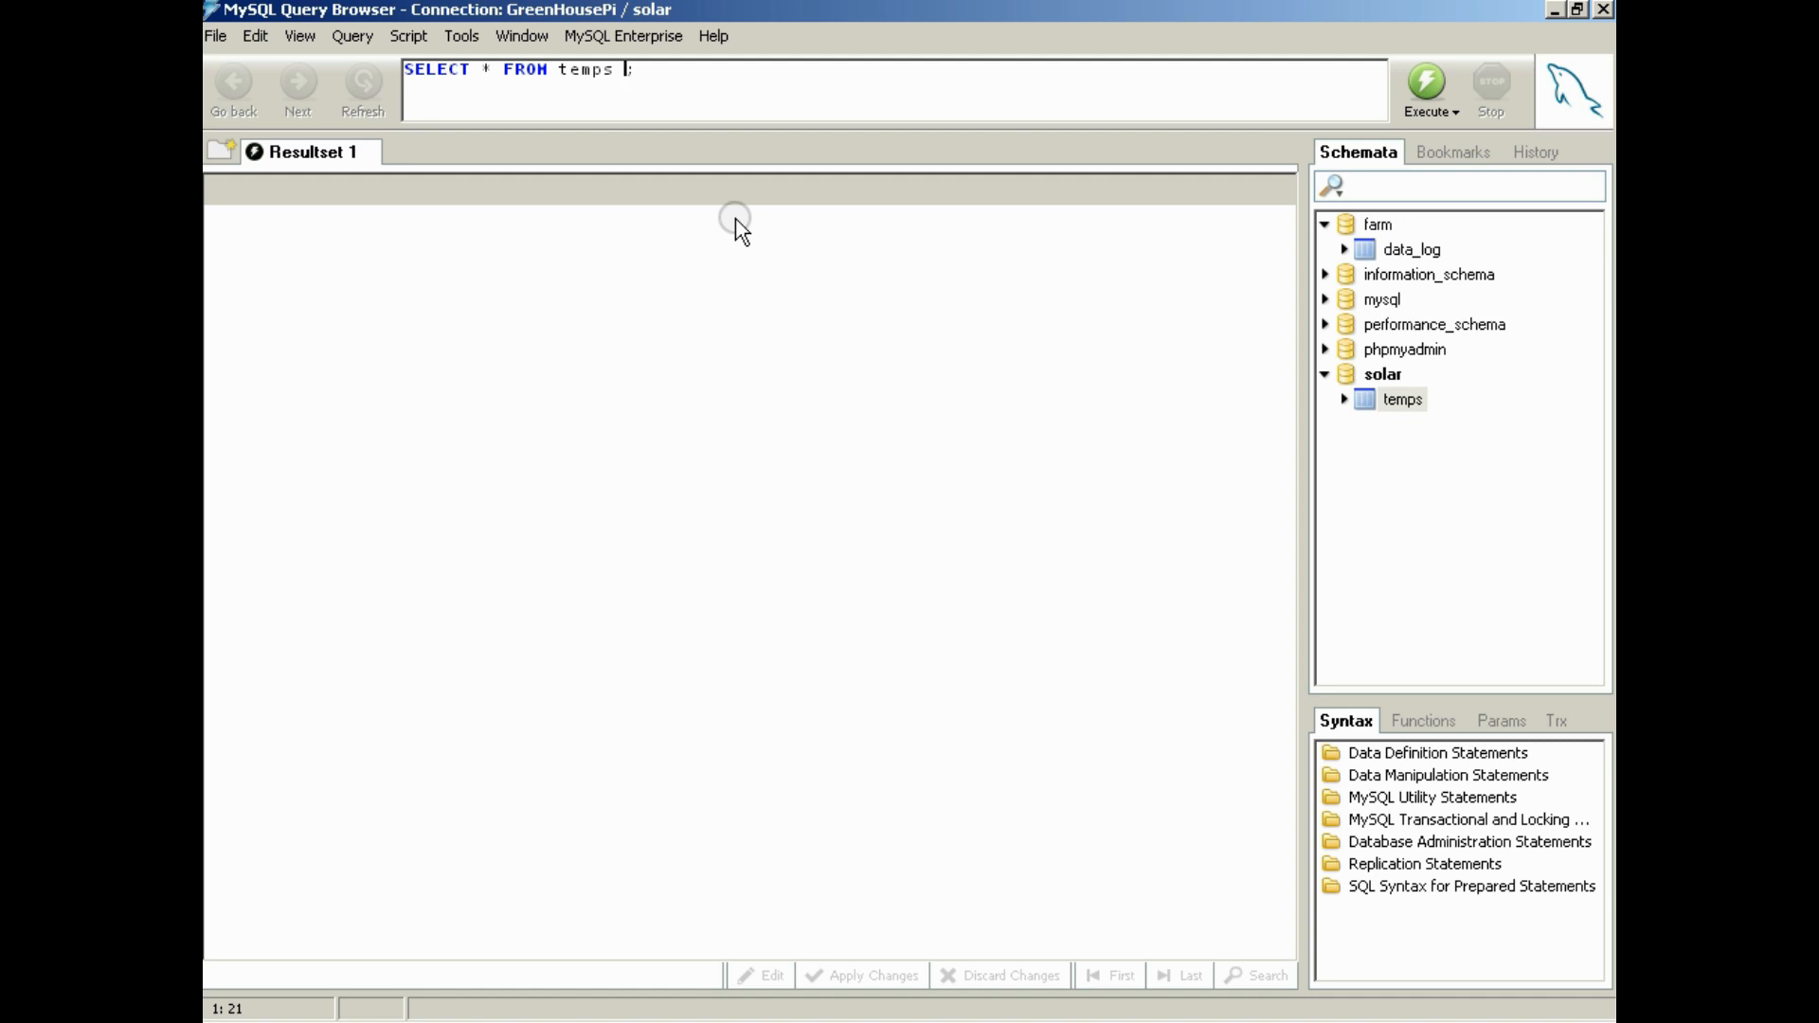
{"action": "type", "text": "order by date_time DESC"}
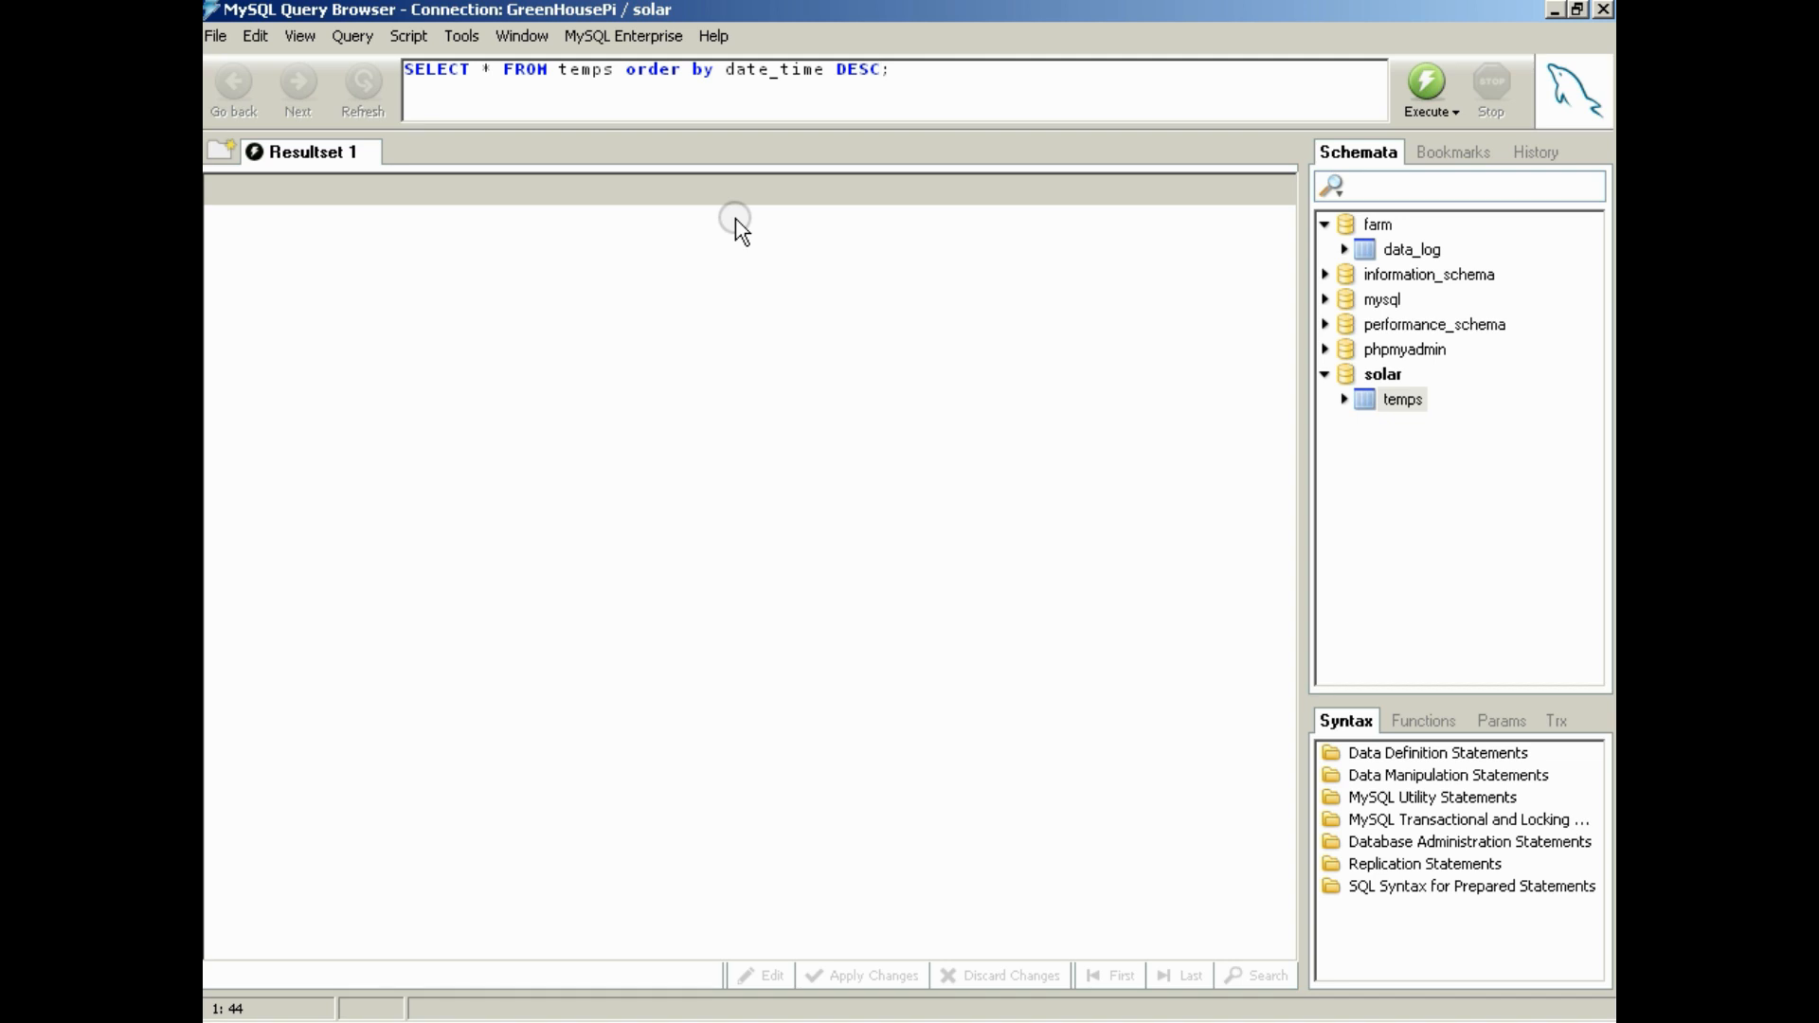
{"action": "type", "text": " LIMIT 1440"}
Add LIMIT 1440 to the temps query and execute it
{"action": "left_click", "coordinate": [1415, 88]}
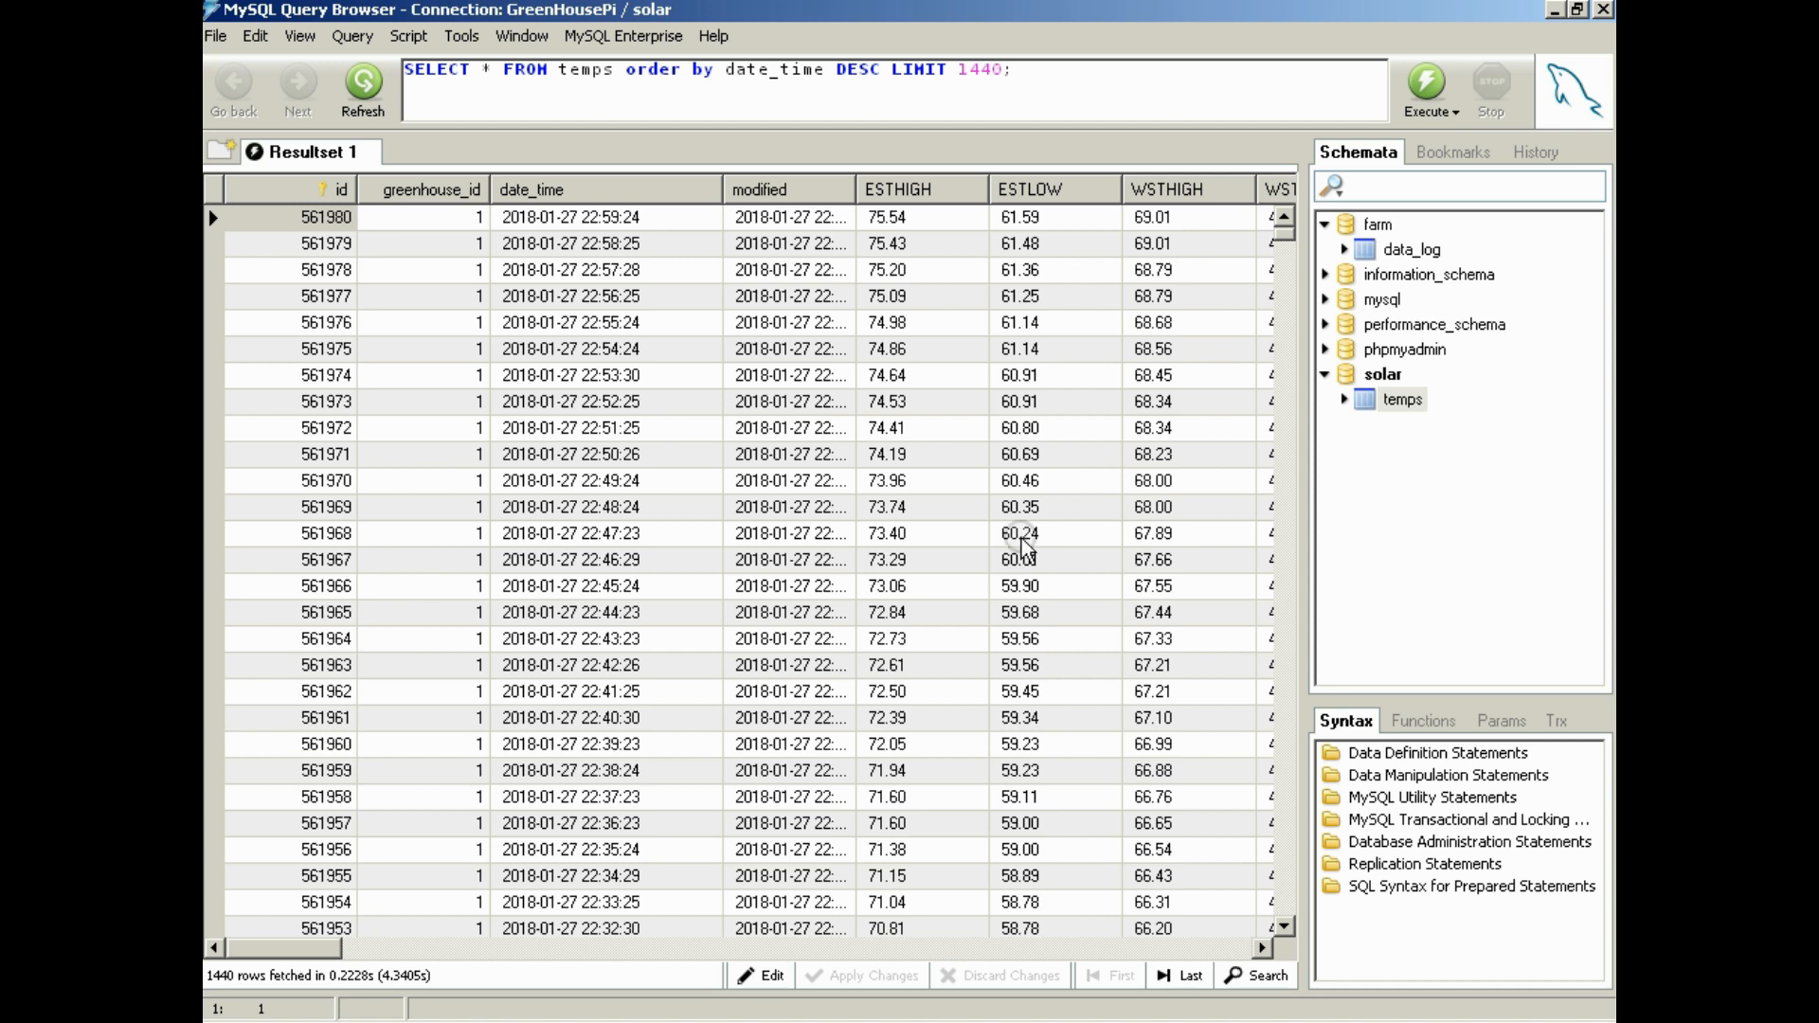
Examine the fetched row count and the id values of the newest records in the temps results
{"action": "left_click", "coordinate": [221, 974]}
{"action": "left_click", "coordinate": [320, 950]}
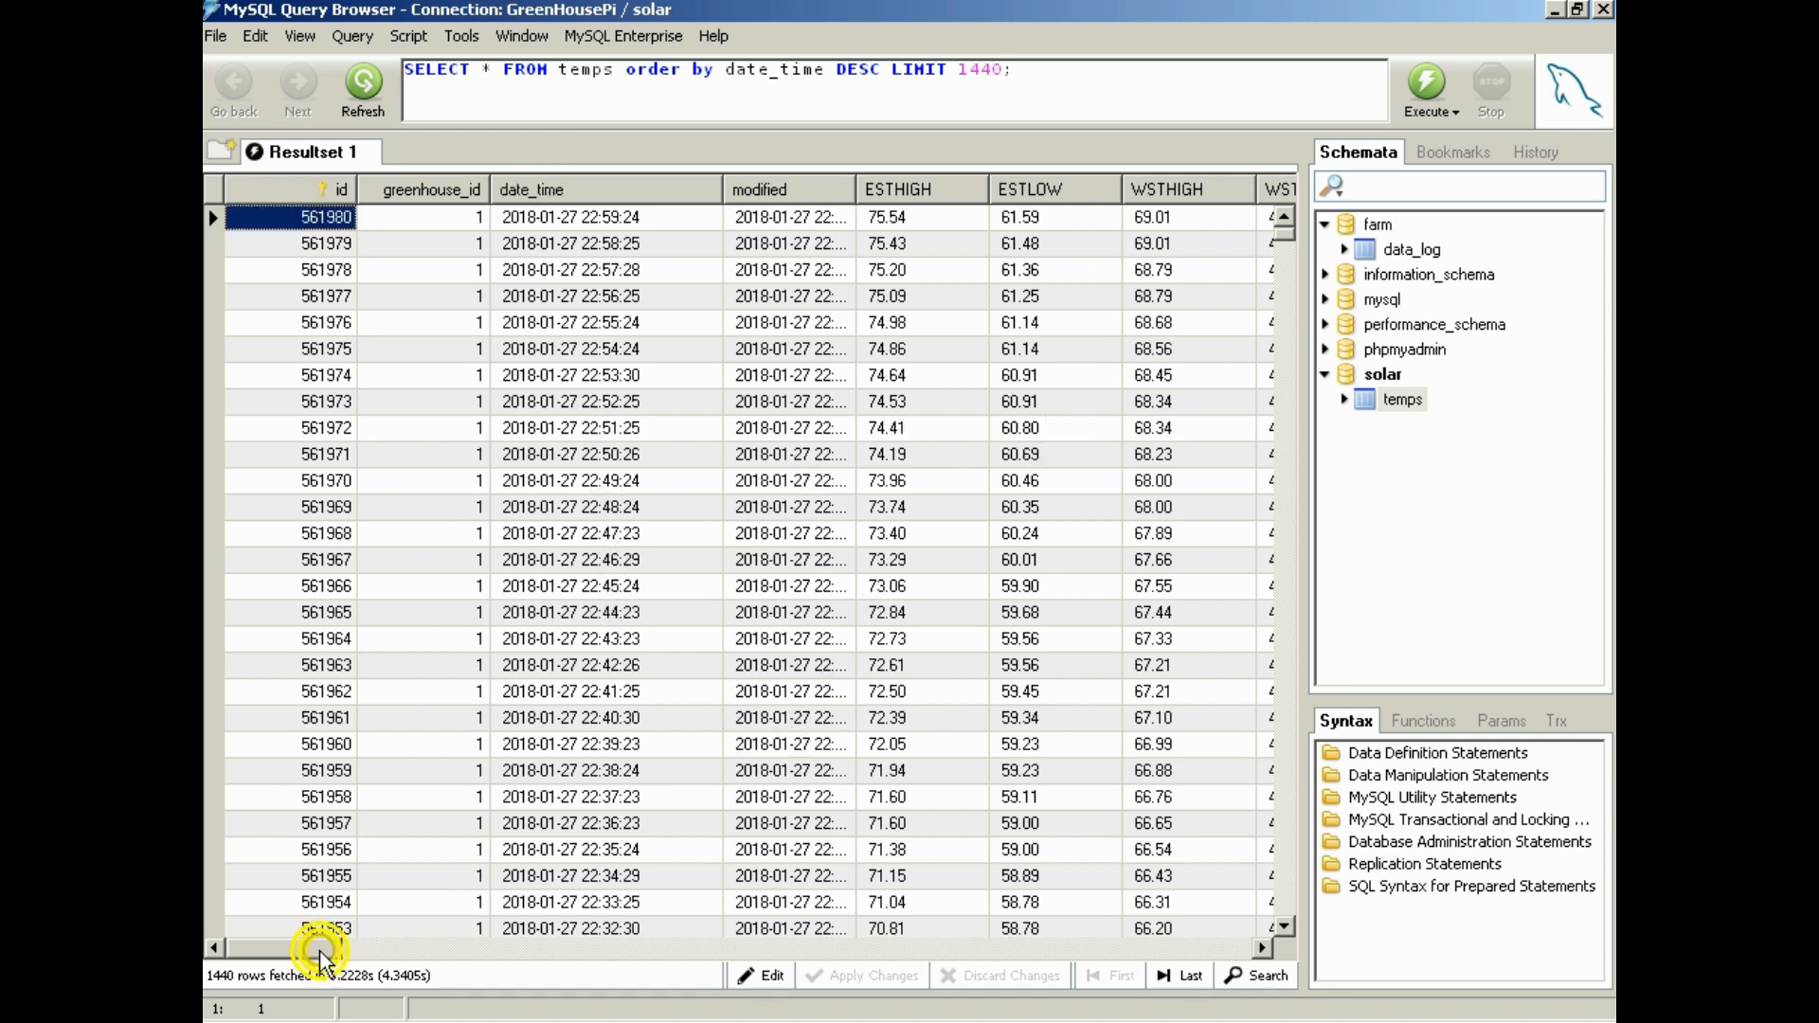
{"action": "left_click_drag", "start_coordinate": [322, 952], "coordinate": [294, 921]}
{"action": "left_click", "coordinate": [317, 246]}
{"action": "left_click", "coordinate": [327, 270]}
{"action": "left_click", "coordinate": [339, 302]}
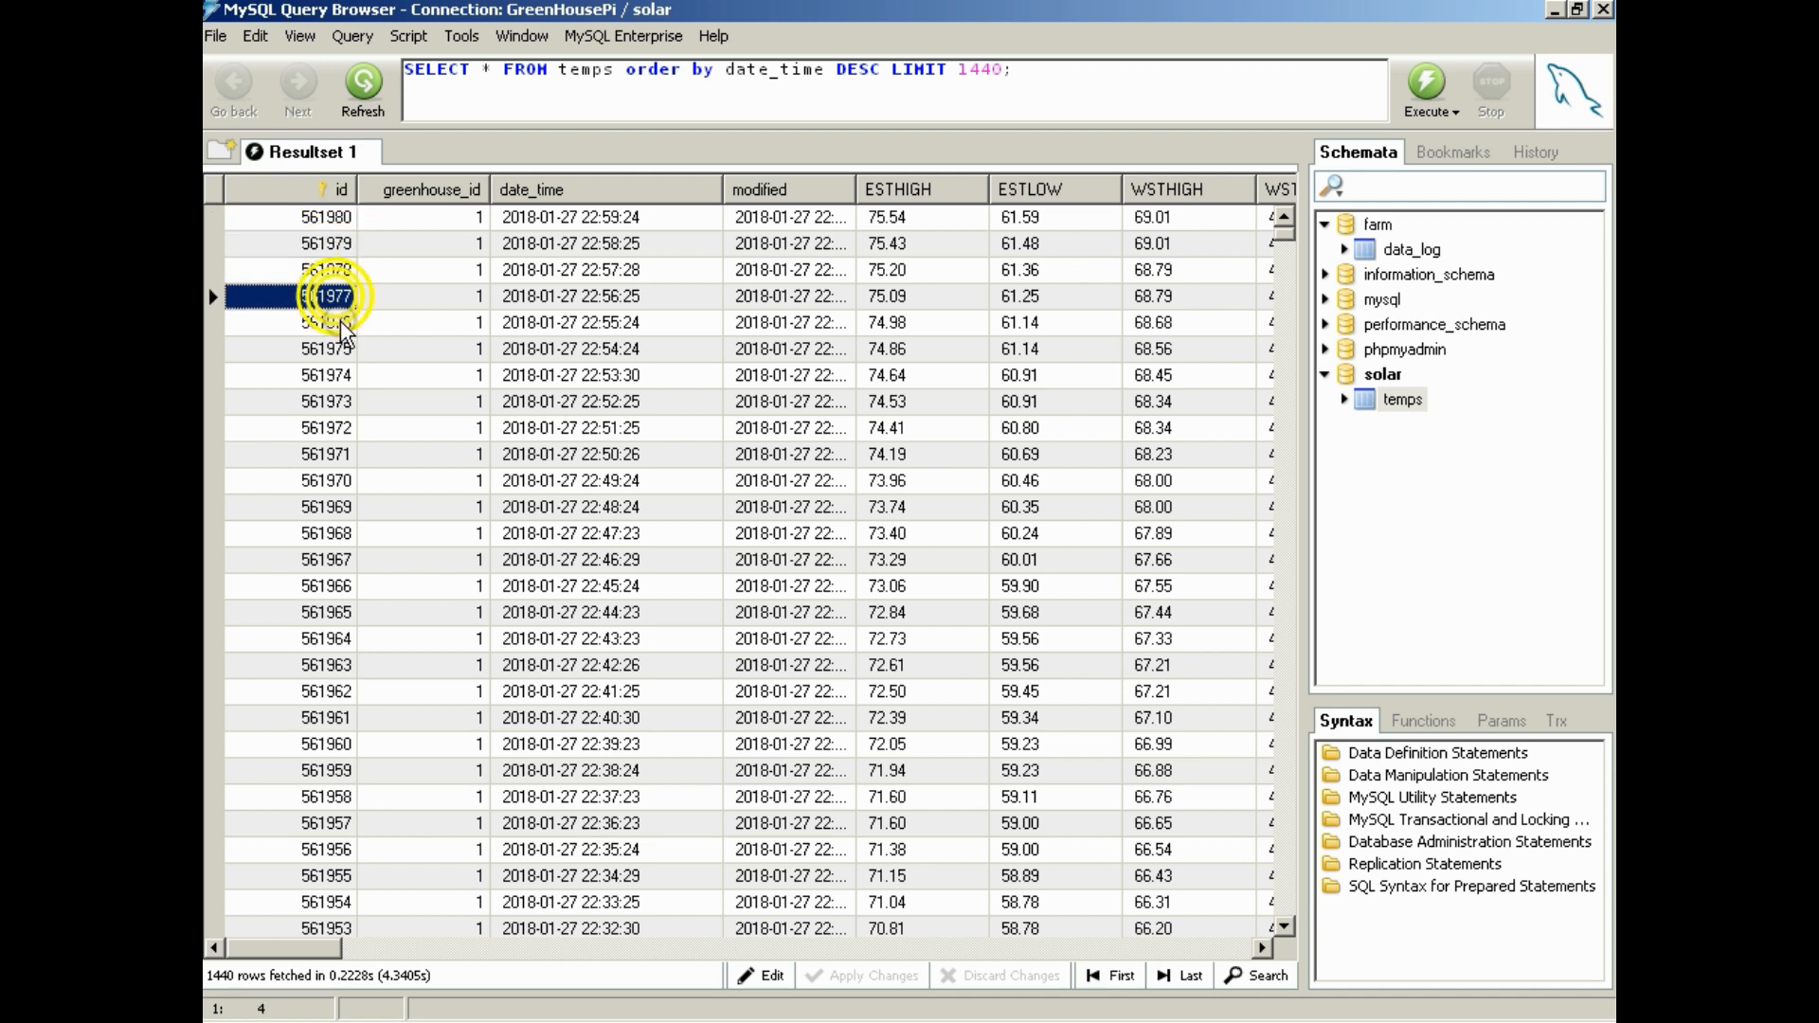
{"action": "left_click", "coordinate": [339, 323]}
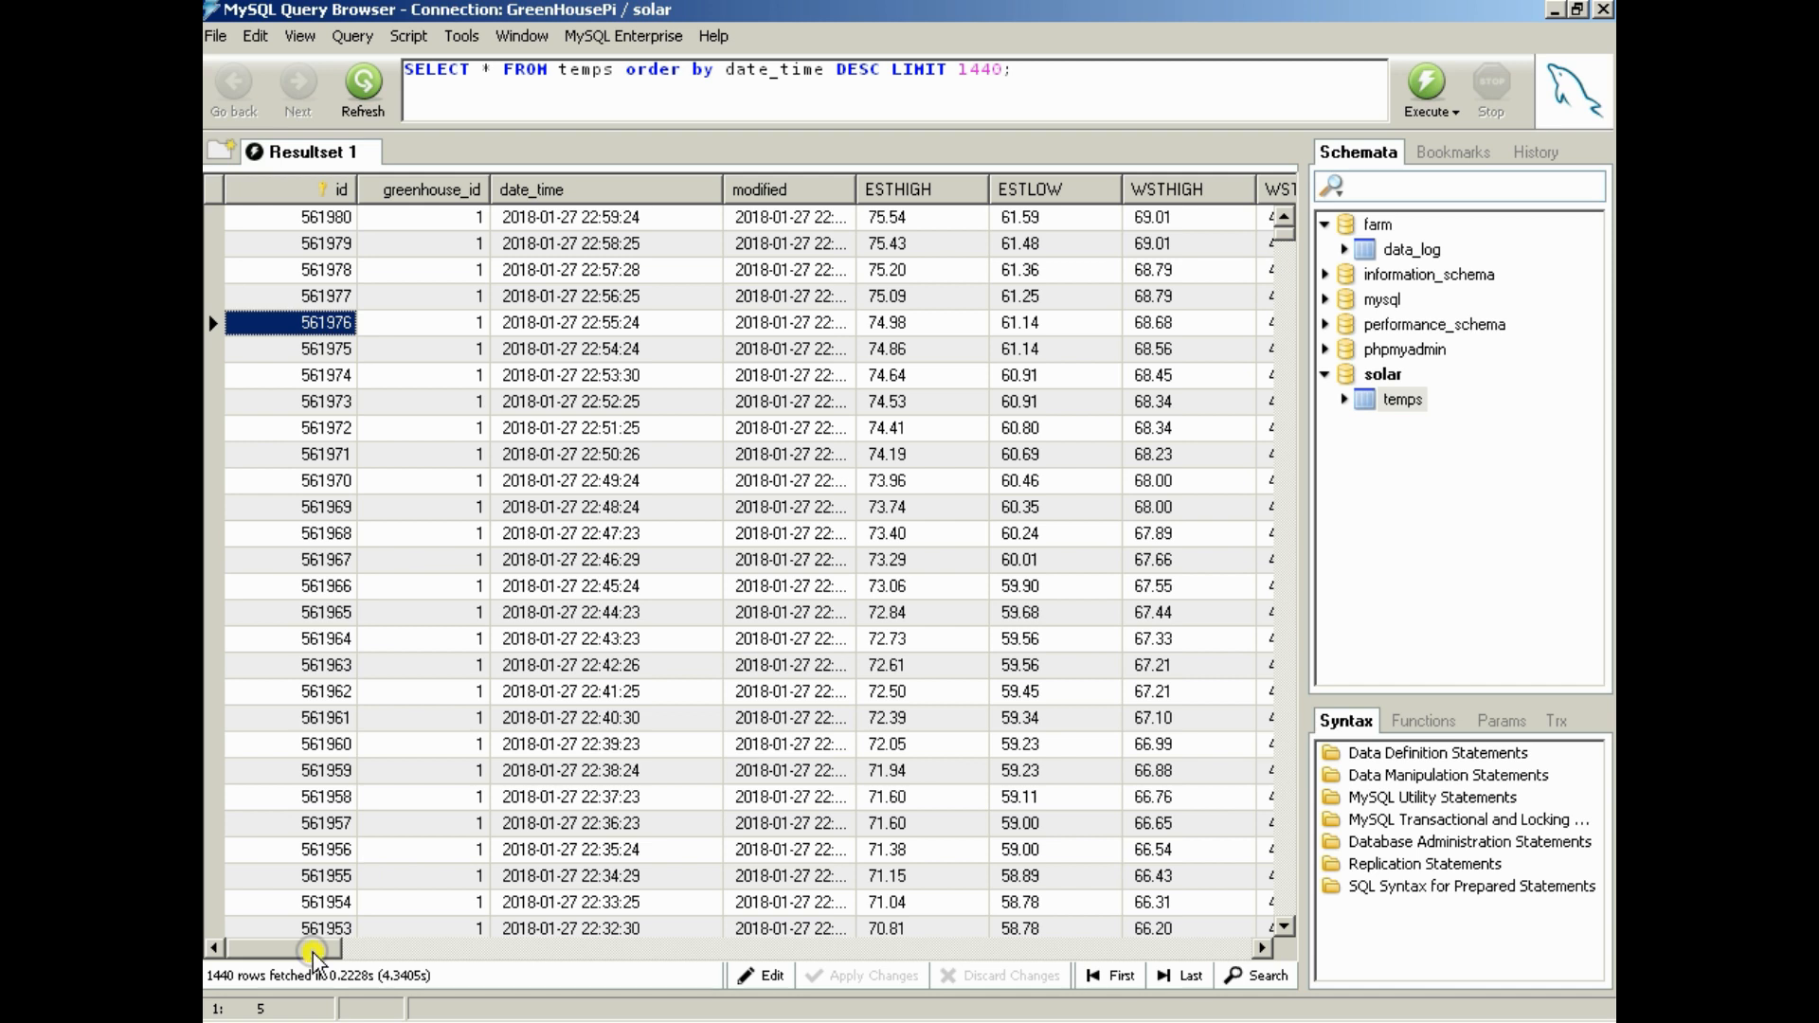
Examine the data columns of the temps results from ESTHIGH across to HOT1, and return to the id column
{"action": "left_click_drag", "start_coordinate": [313, 953], "coordinate": [379, 958]}
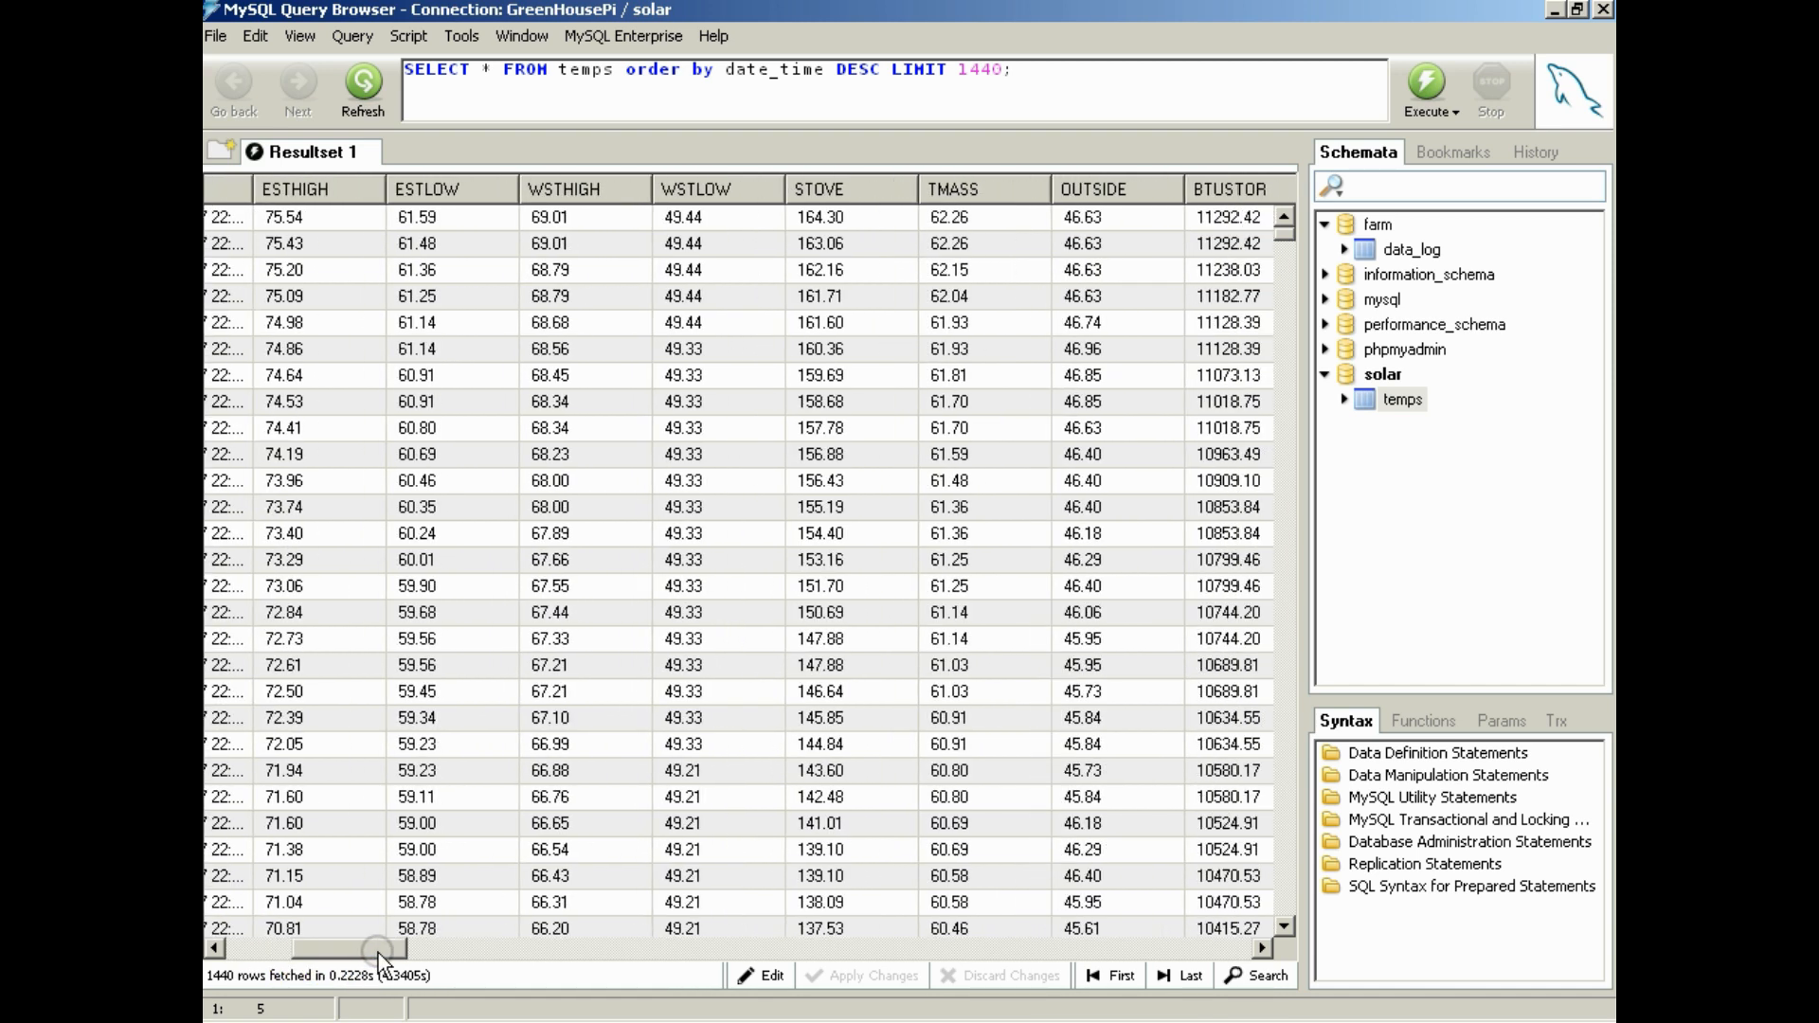
{"action": "left_click_drag", "start_coordinate": [379, 959], "coordinate": [366, 958]}
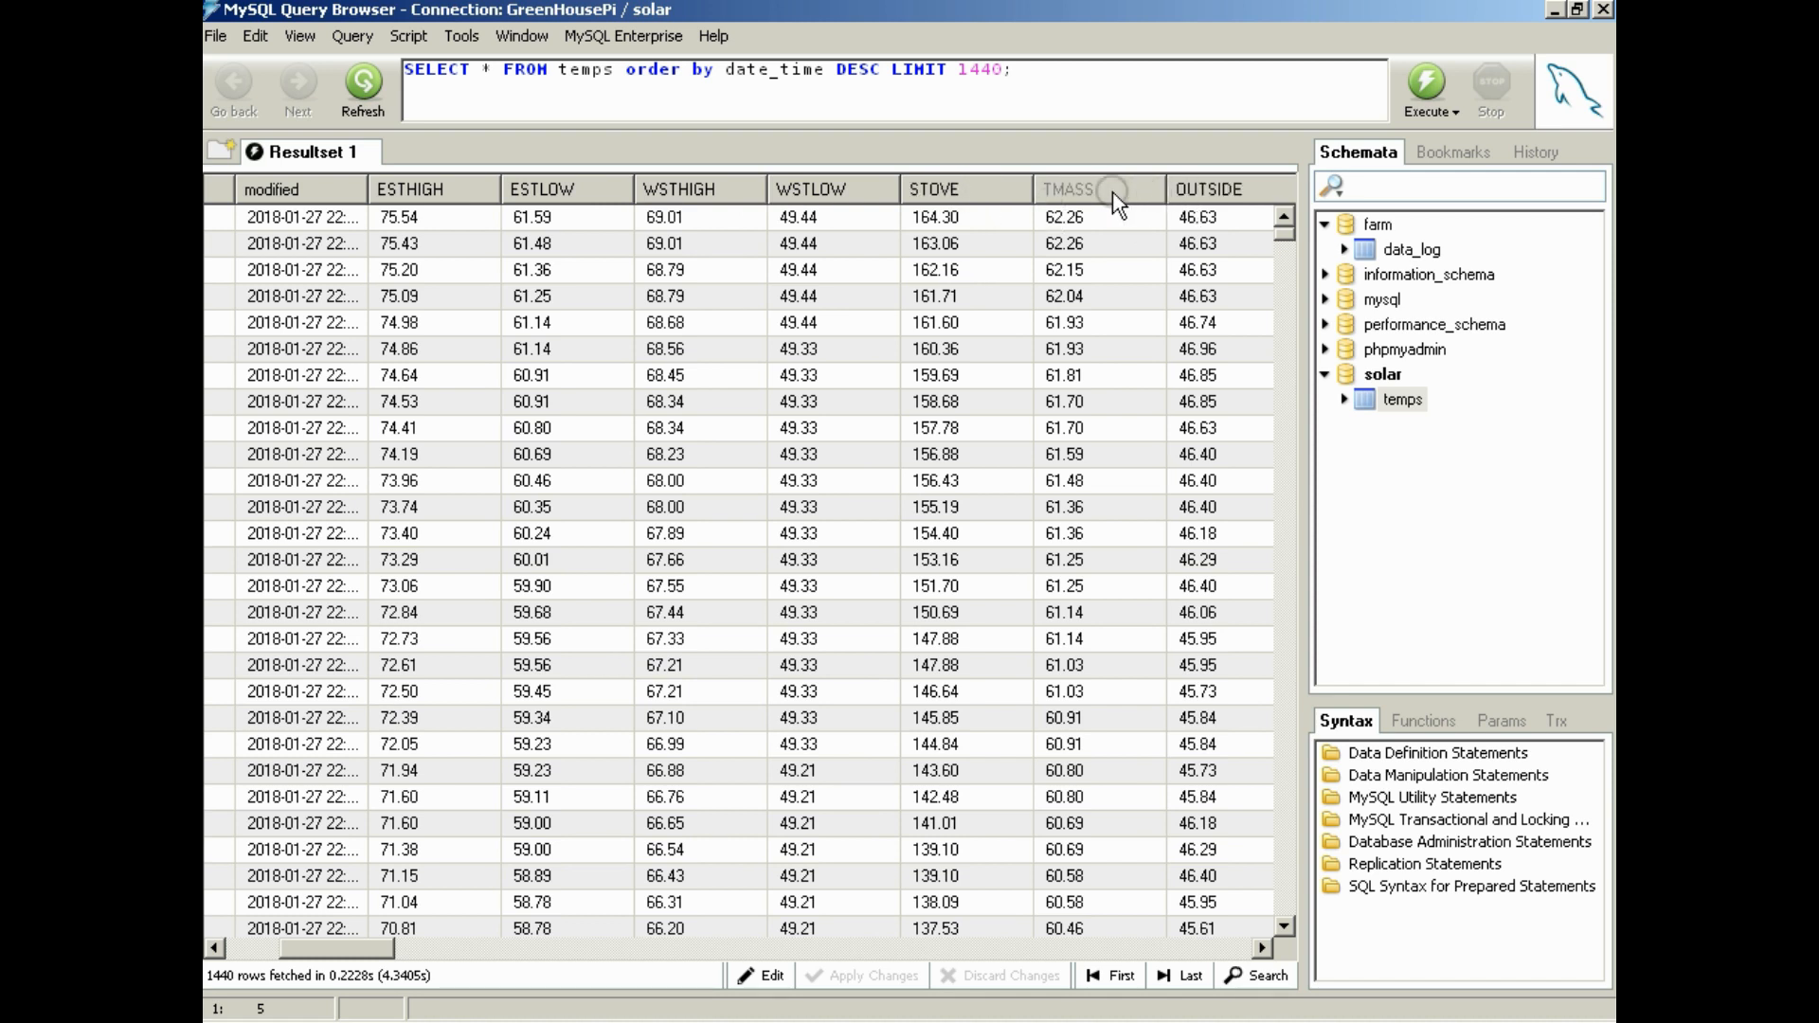
{"action": "left_click_drag", "start_coordinate": [375, 963], "coordinate": [415, 967]}
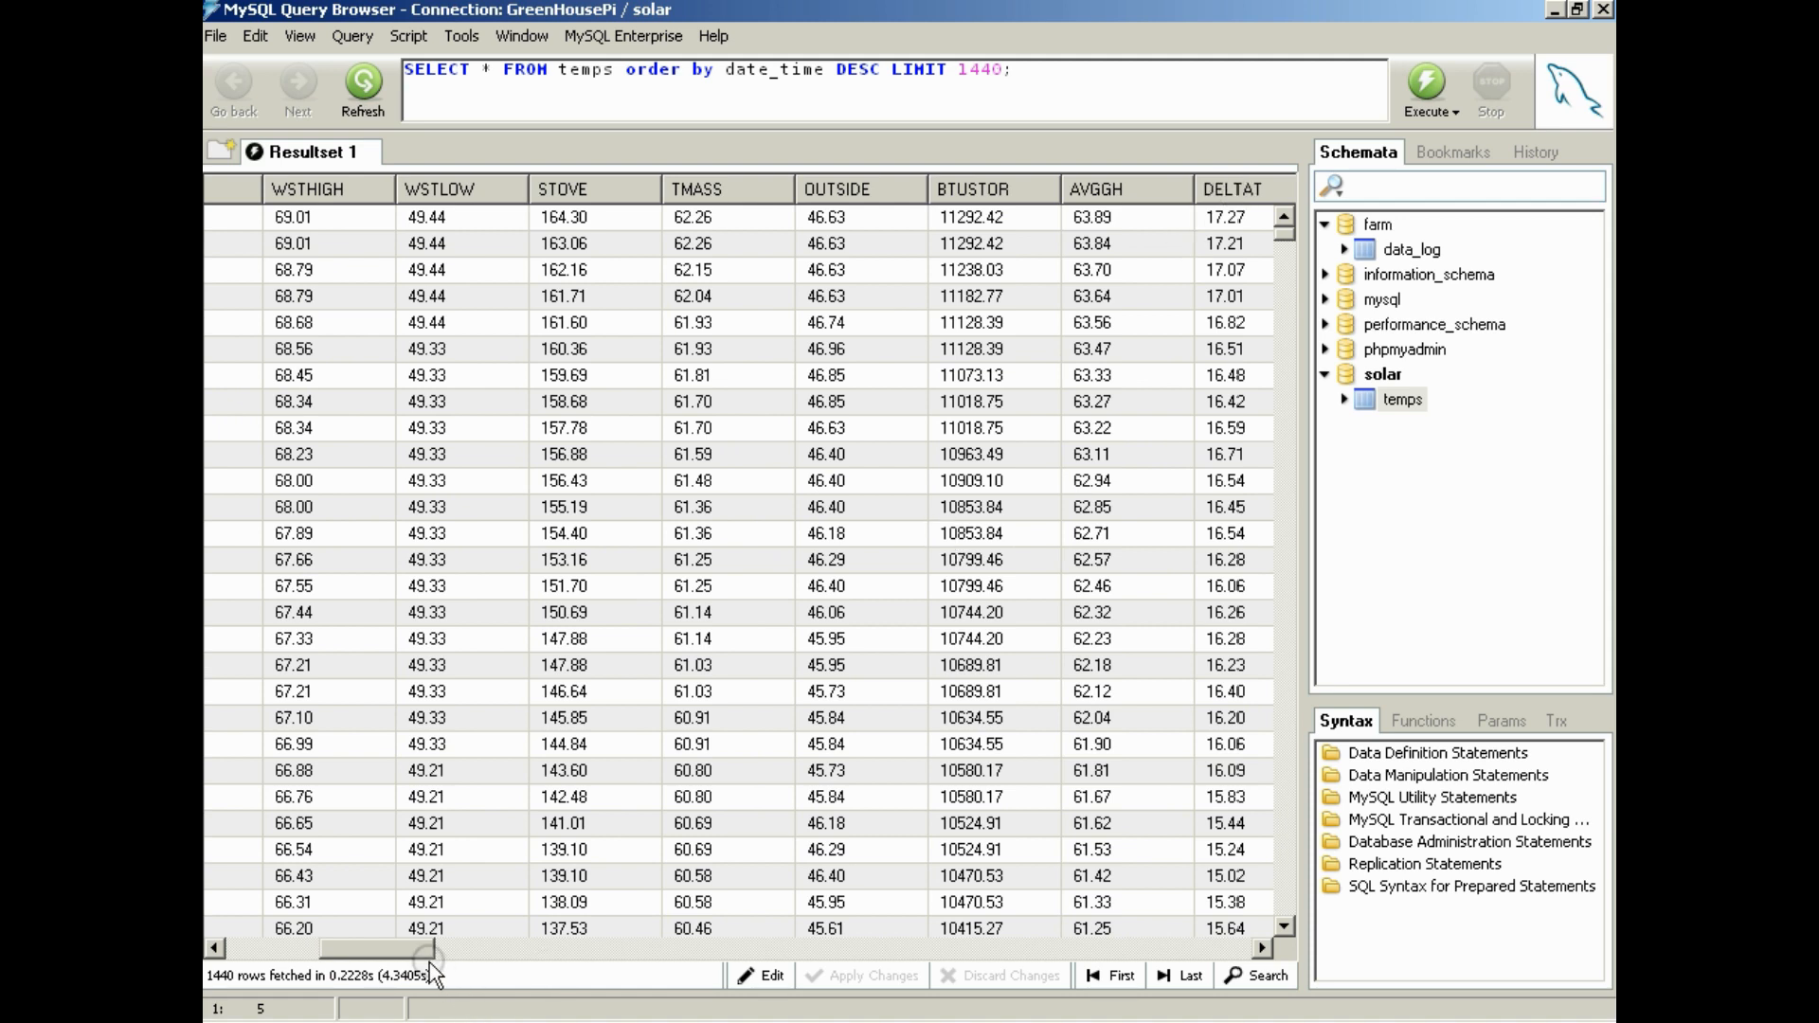
{"action": "left_click_drag", "start_coordinate": [423, 958], "coordinate": [479, 959]}
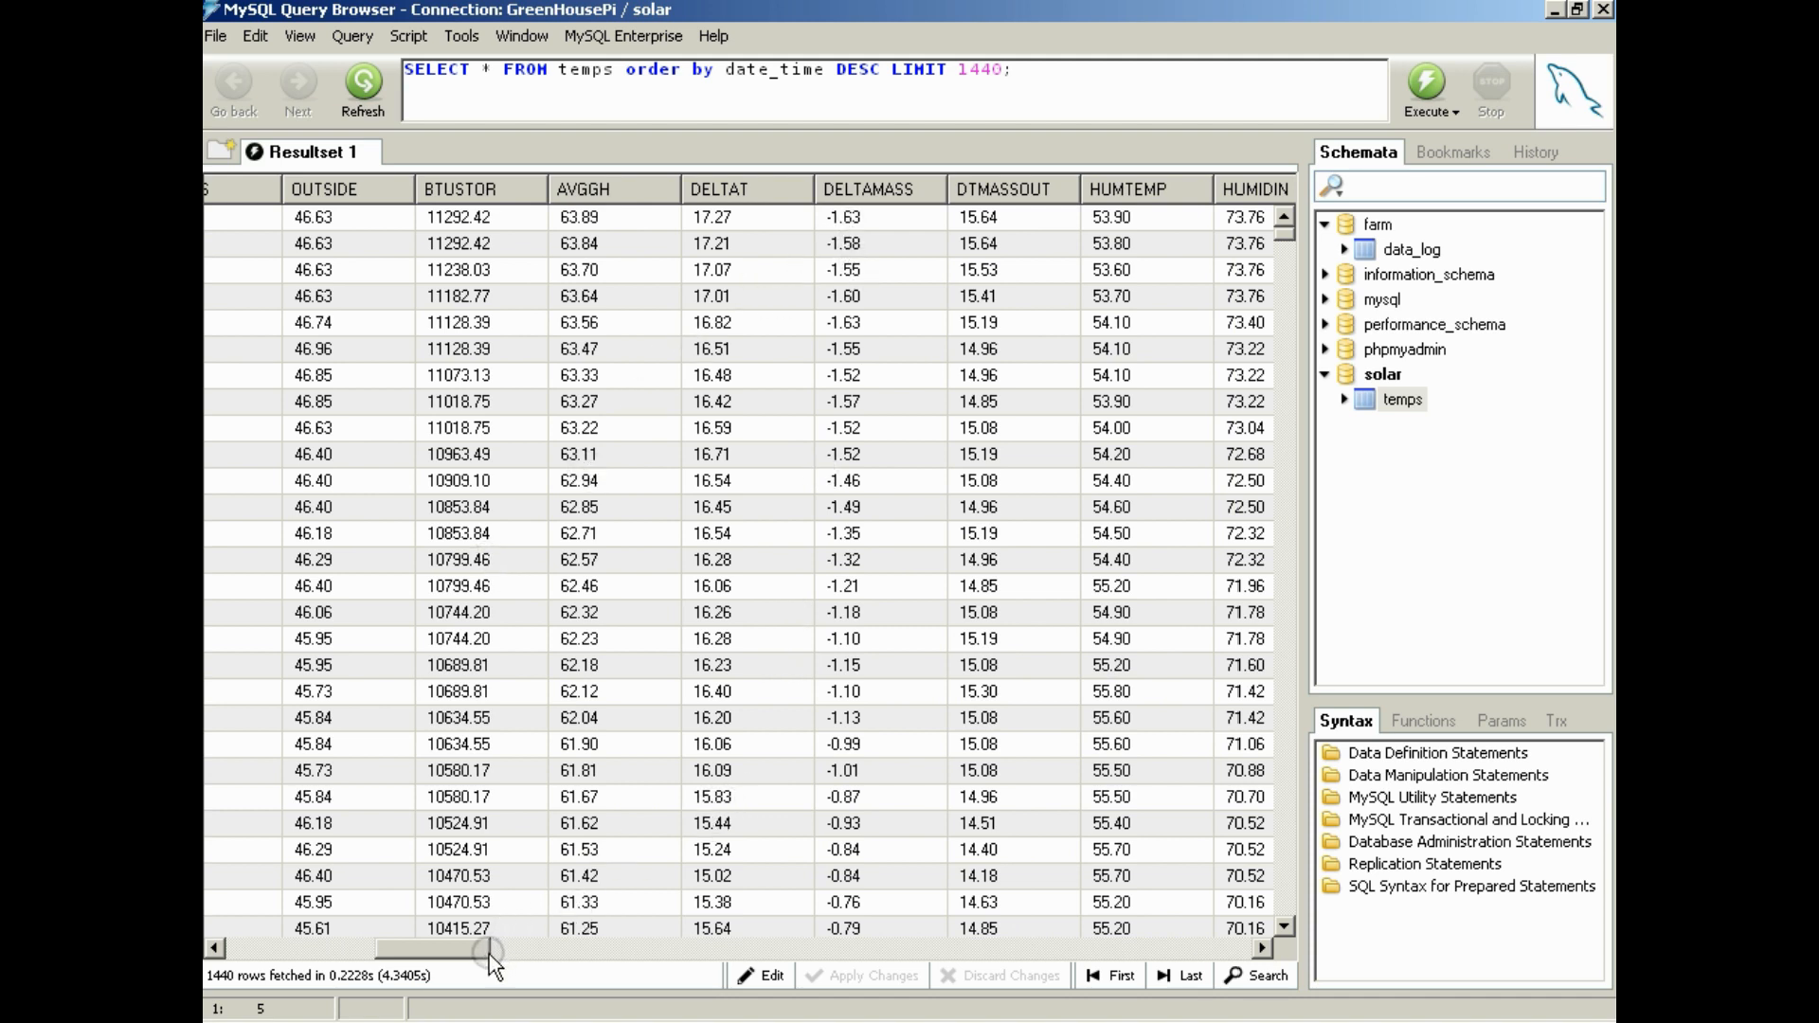
{"action": "left_click_drag", "start_coordinate": [479, 957], "coordinate": [701, 965]}
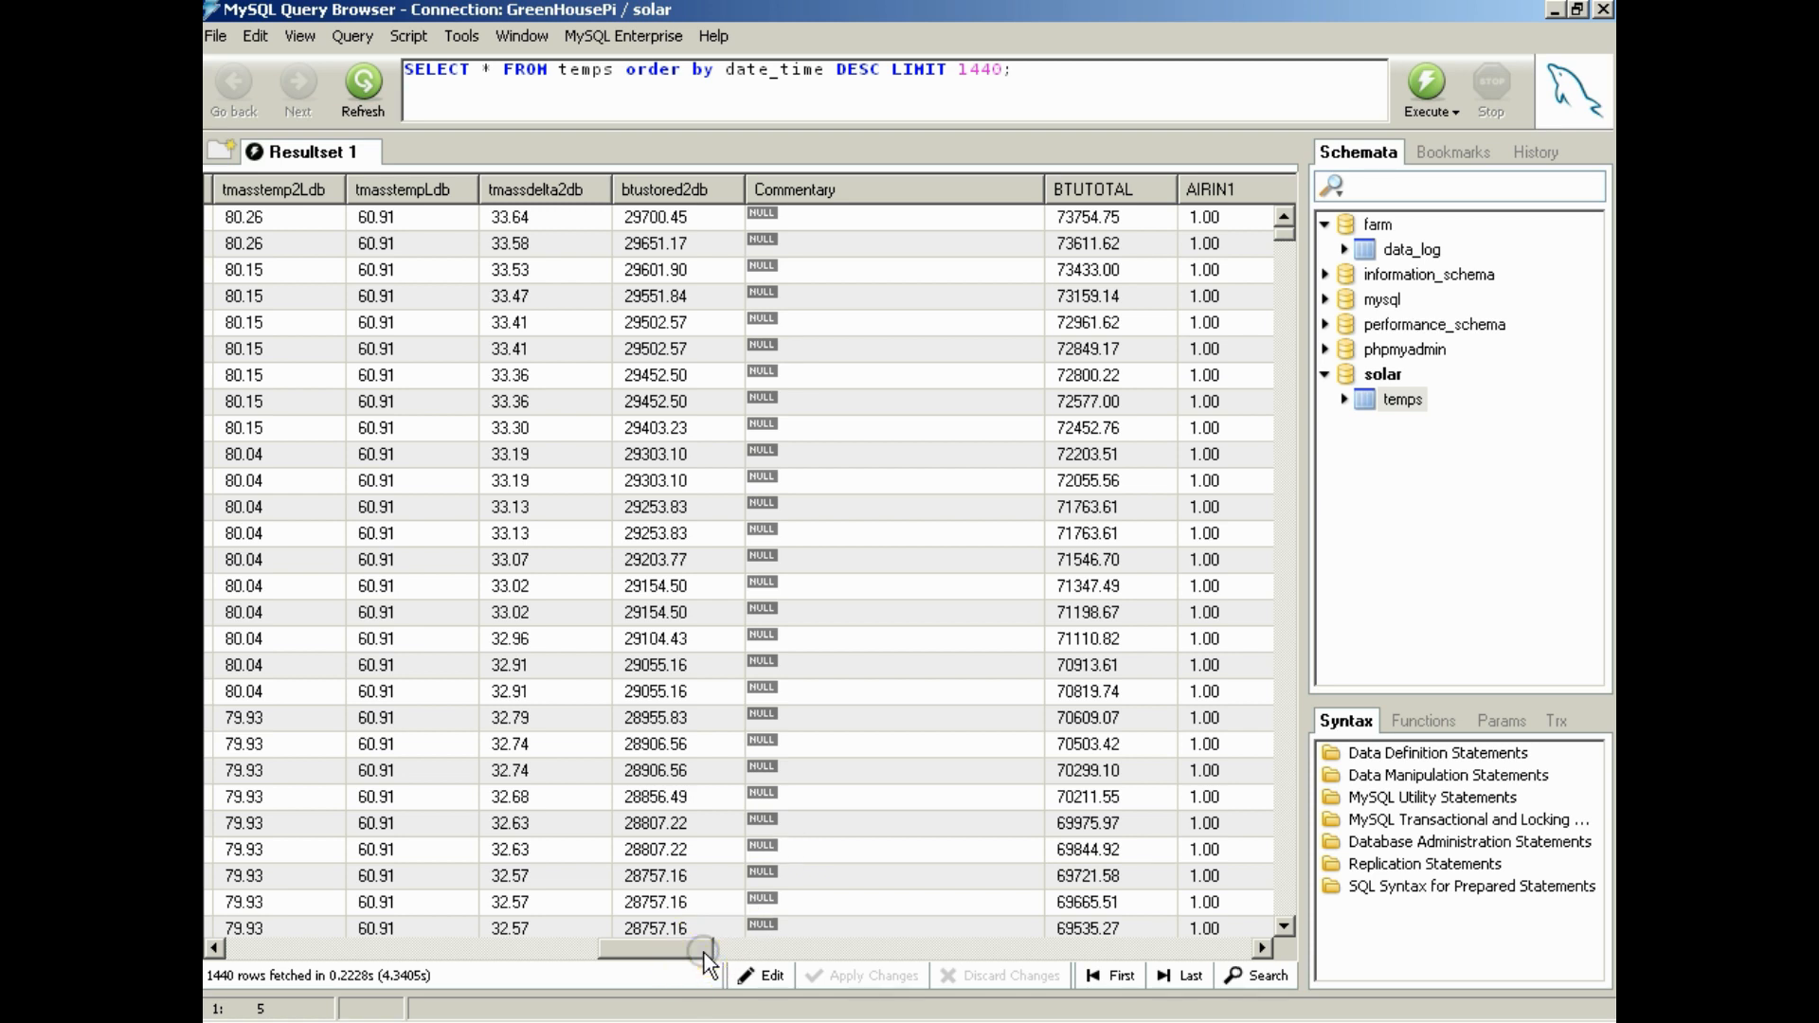
{"action": "left_click_drag", "start_coordinate": [706, 957], "coordinate": [820, 956]}
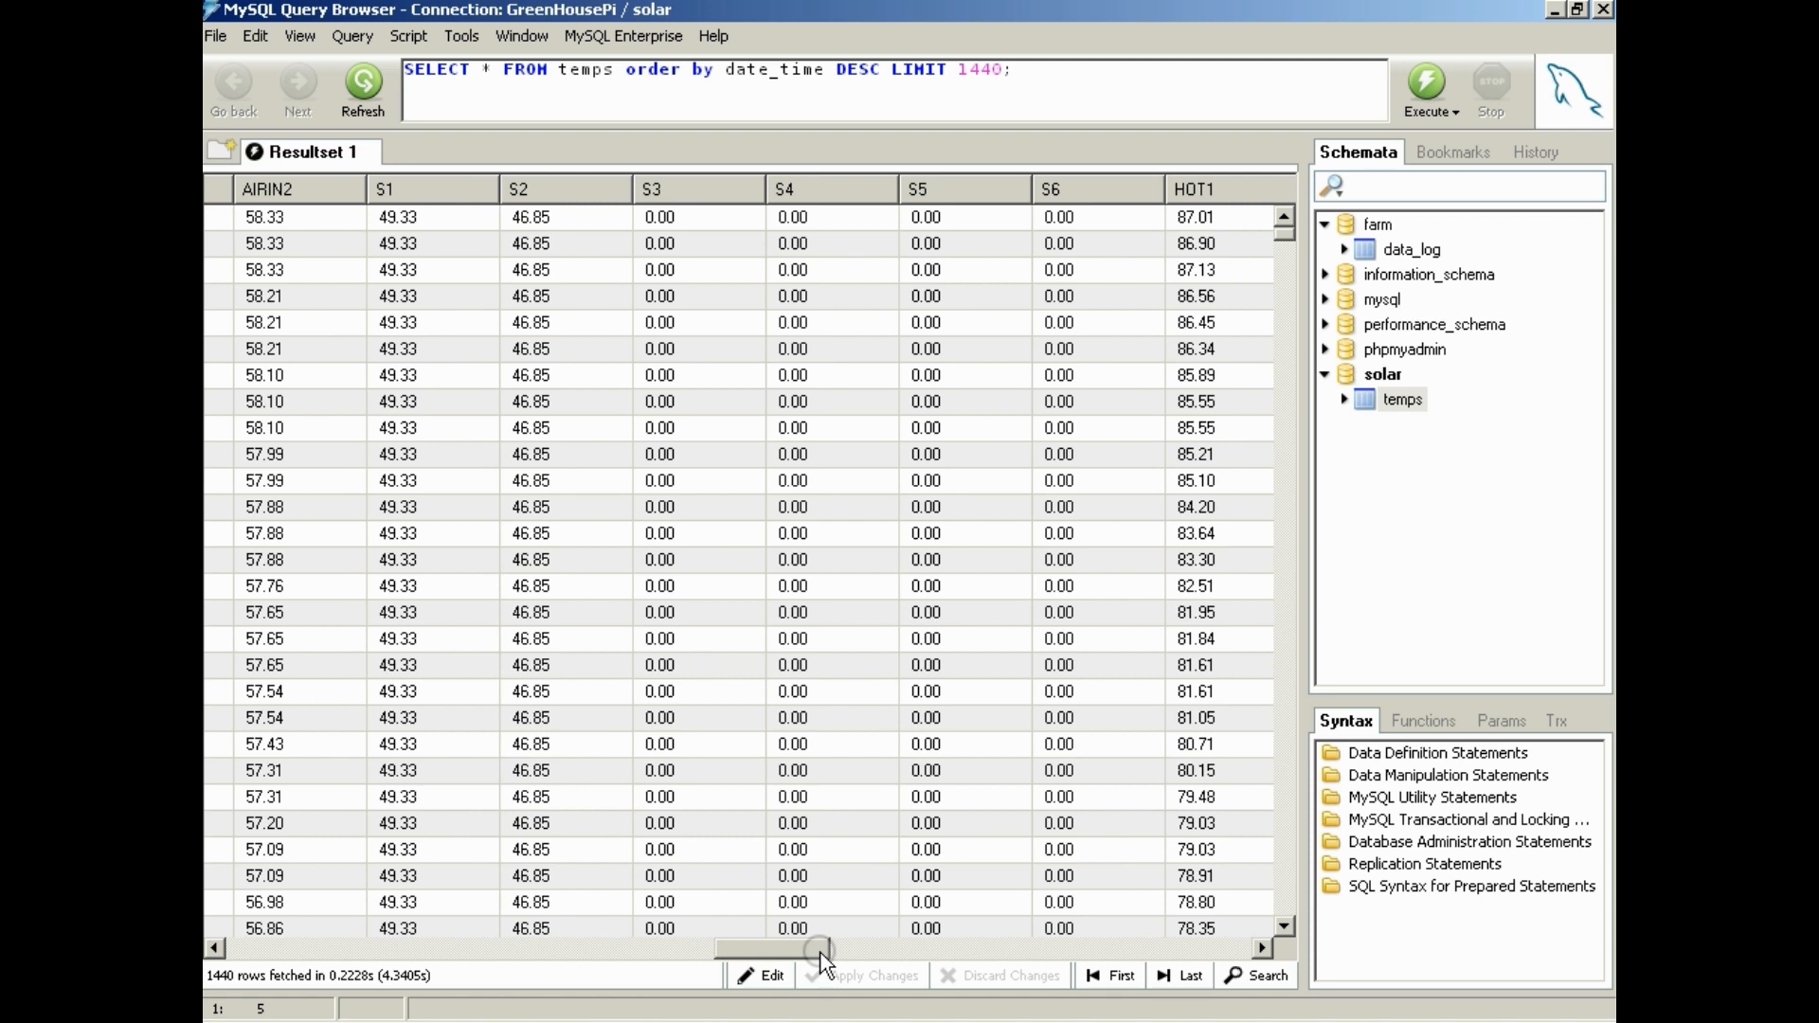
{"action": "left_click_drag", "start_coordinate": [820, 955], "coordinate": [307, 947]}
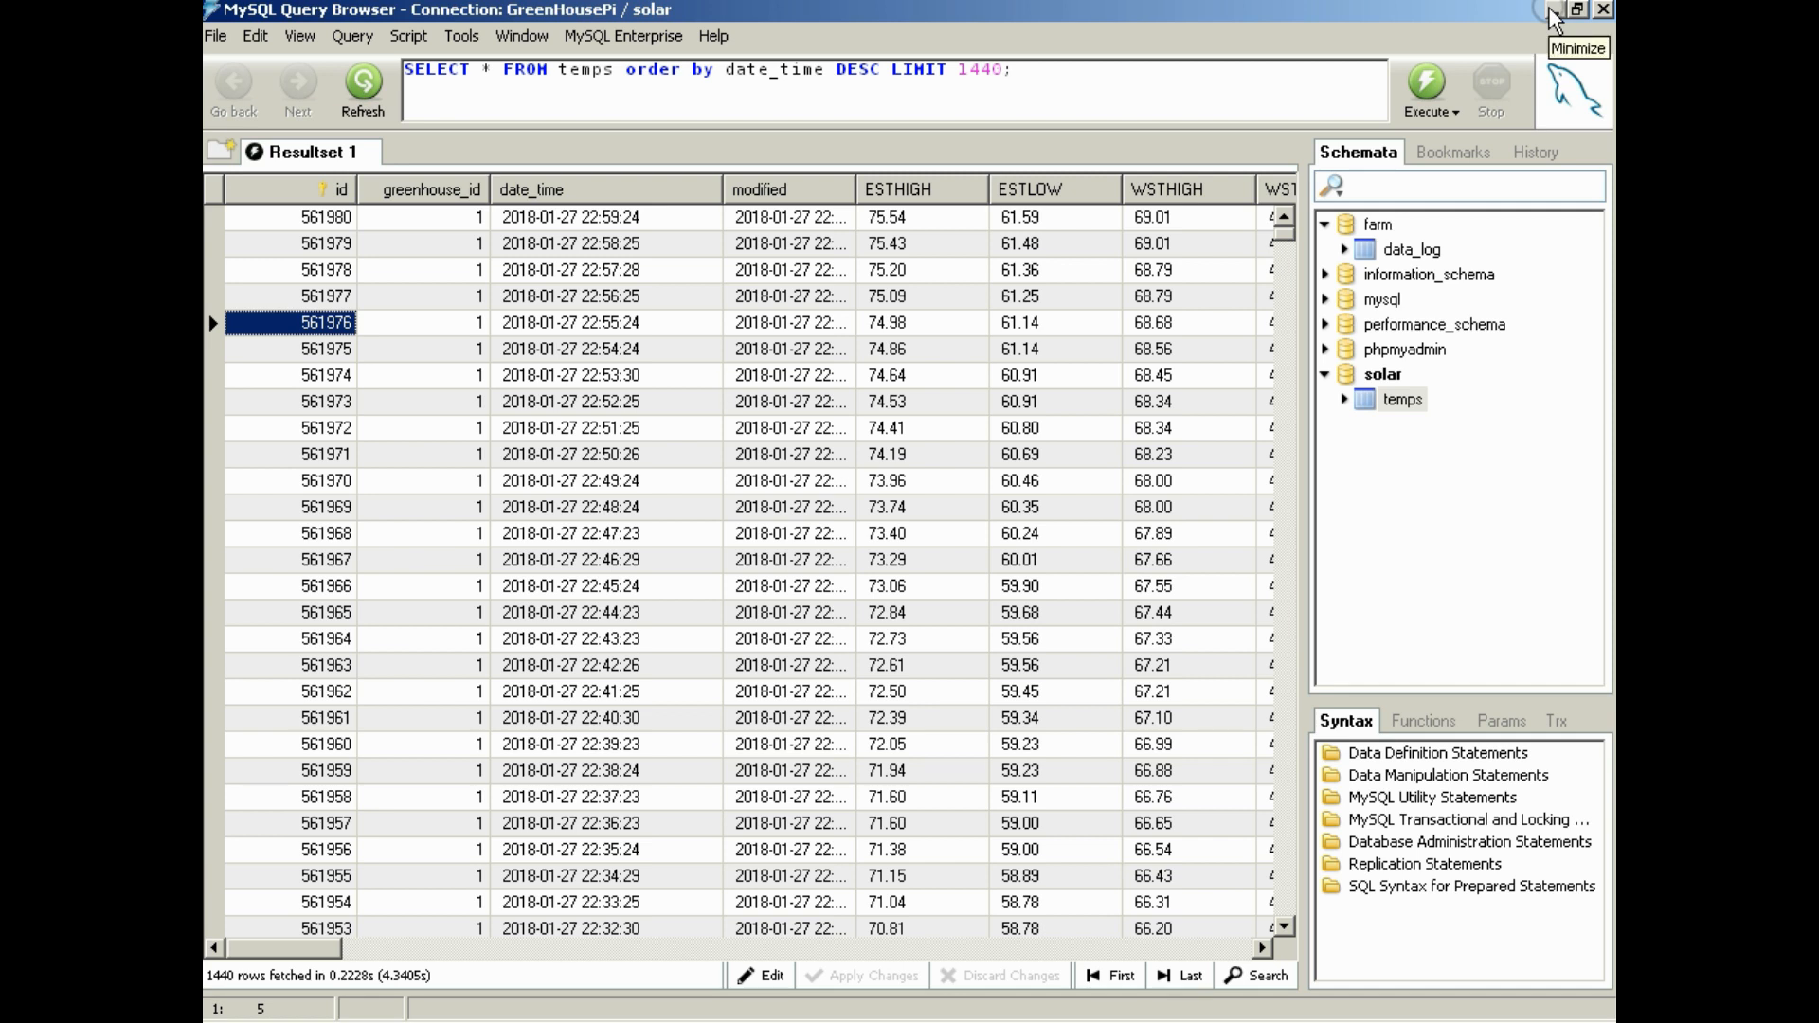
Close the GreenHousePi session, relaunch MySQL Query Browser and connect through the stored connection trainer, entering the account password
{"action": "left_click", "coordinate": [1603, 11]}
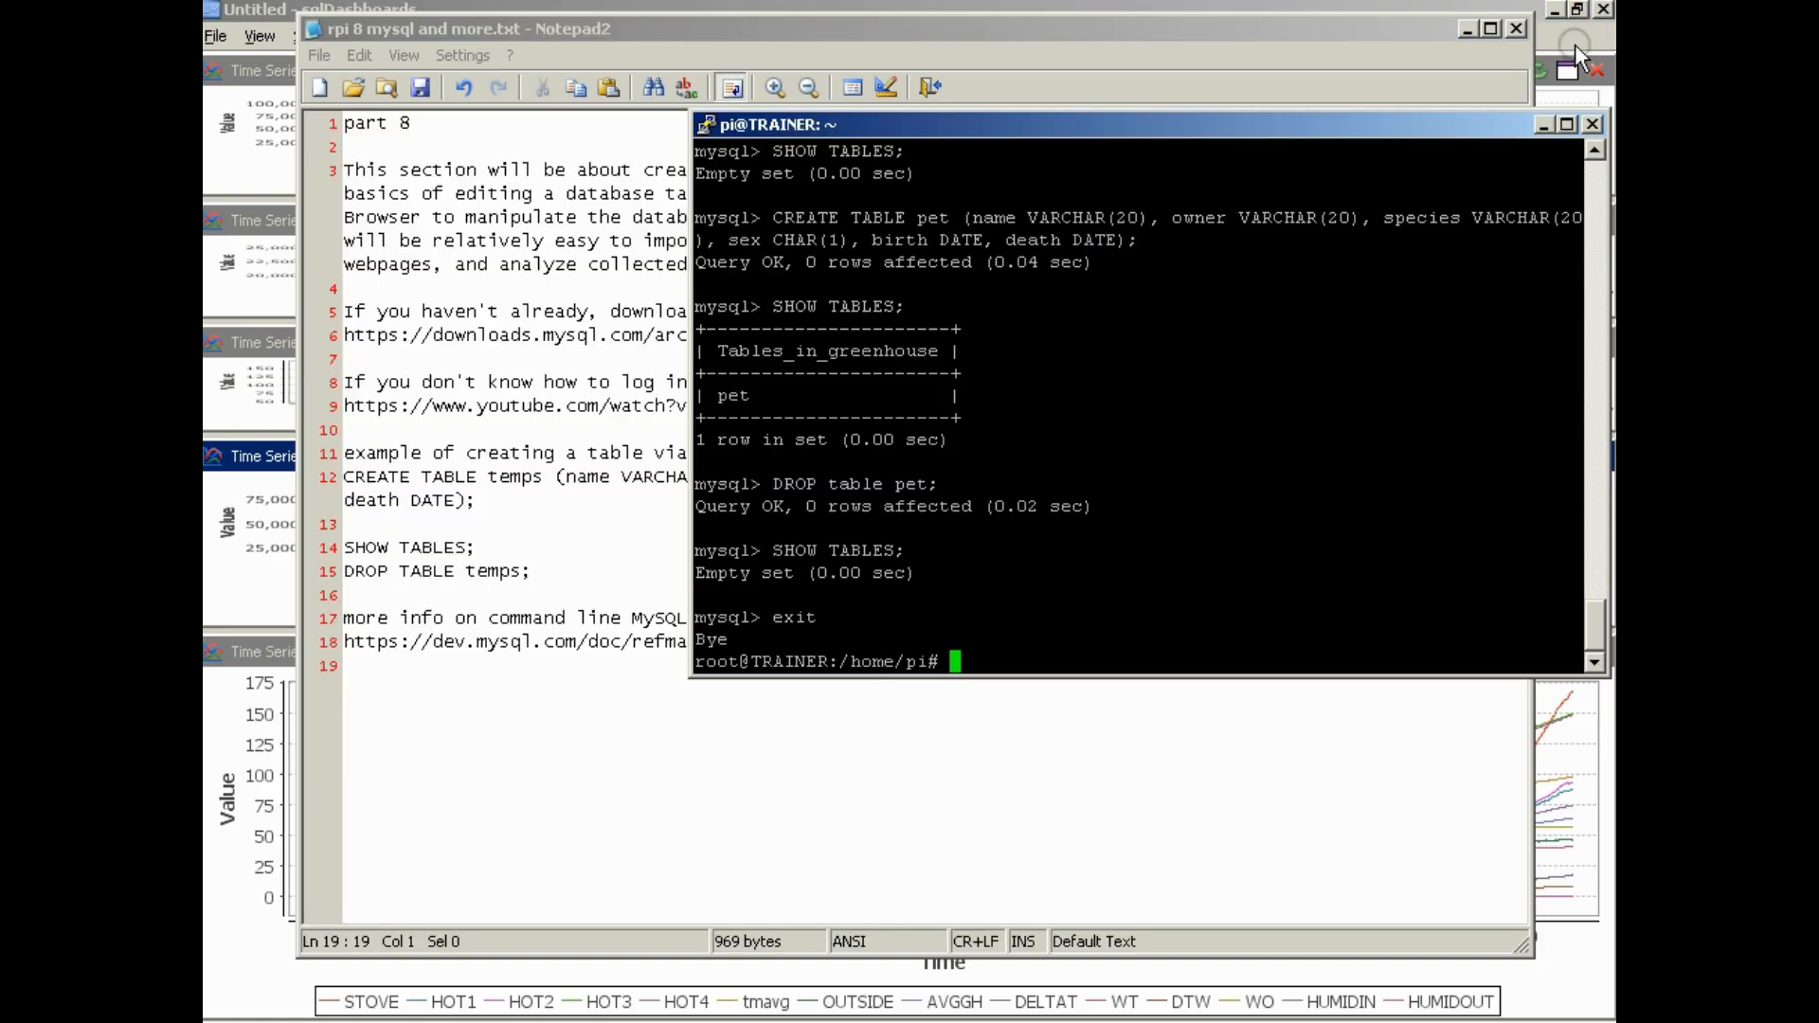
{"action": "left_click", "coordinate": [237, 1022]}
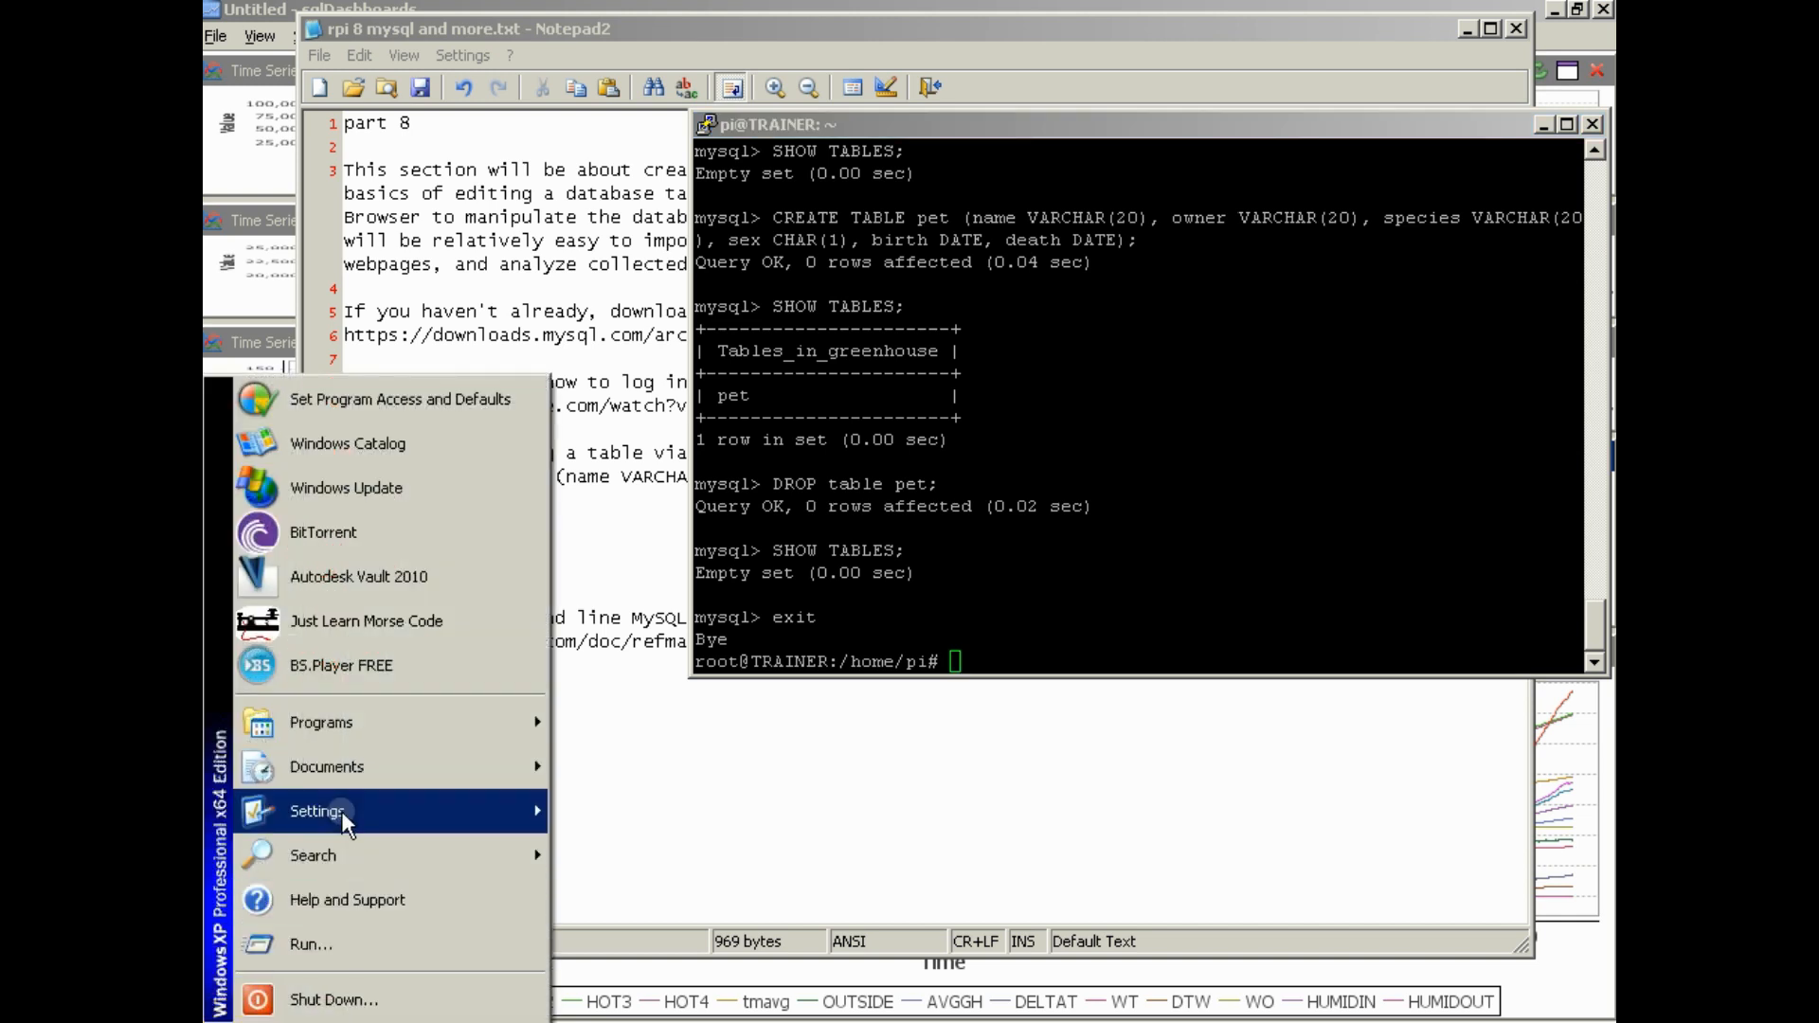
{"action": "left_click", "coordinate": [360, 729]}
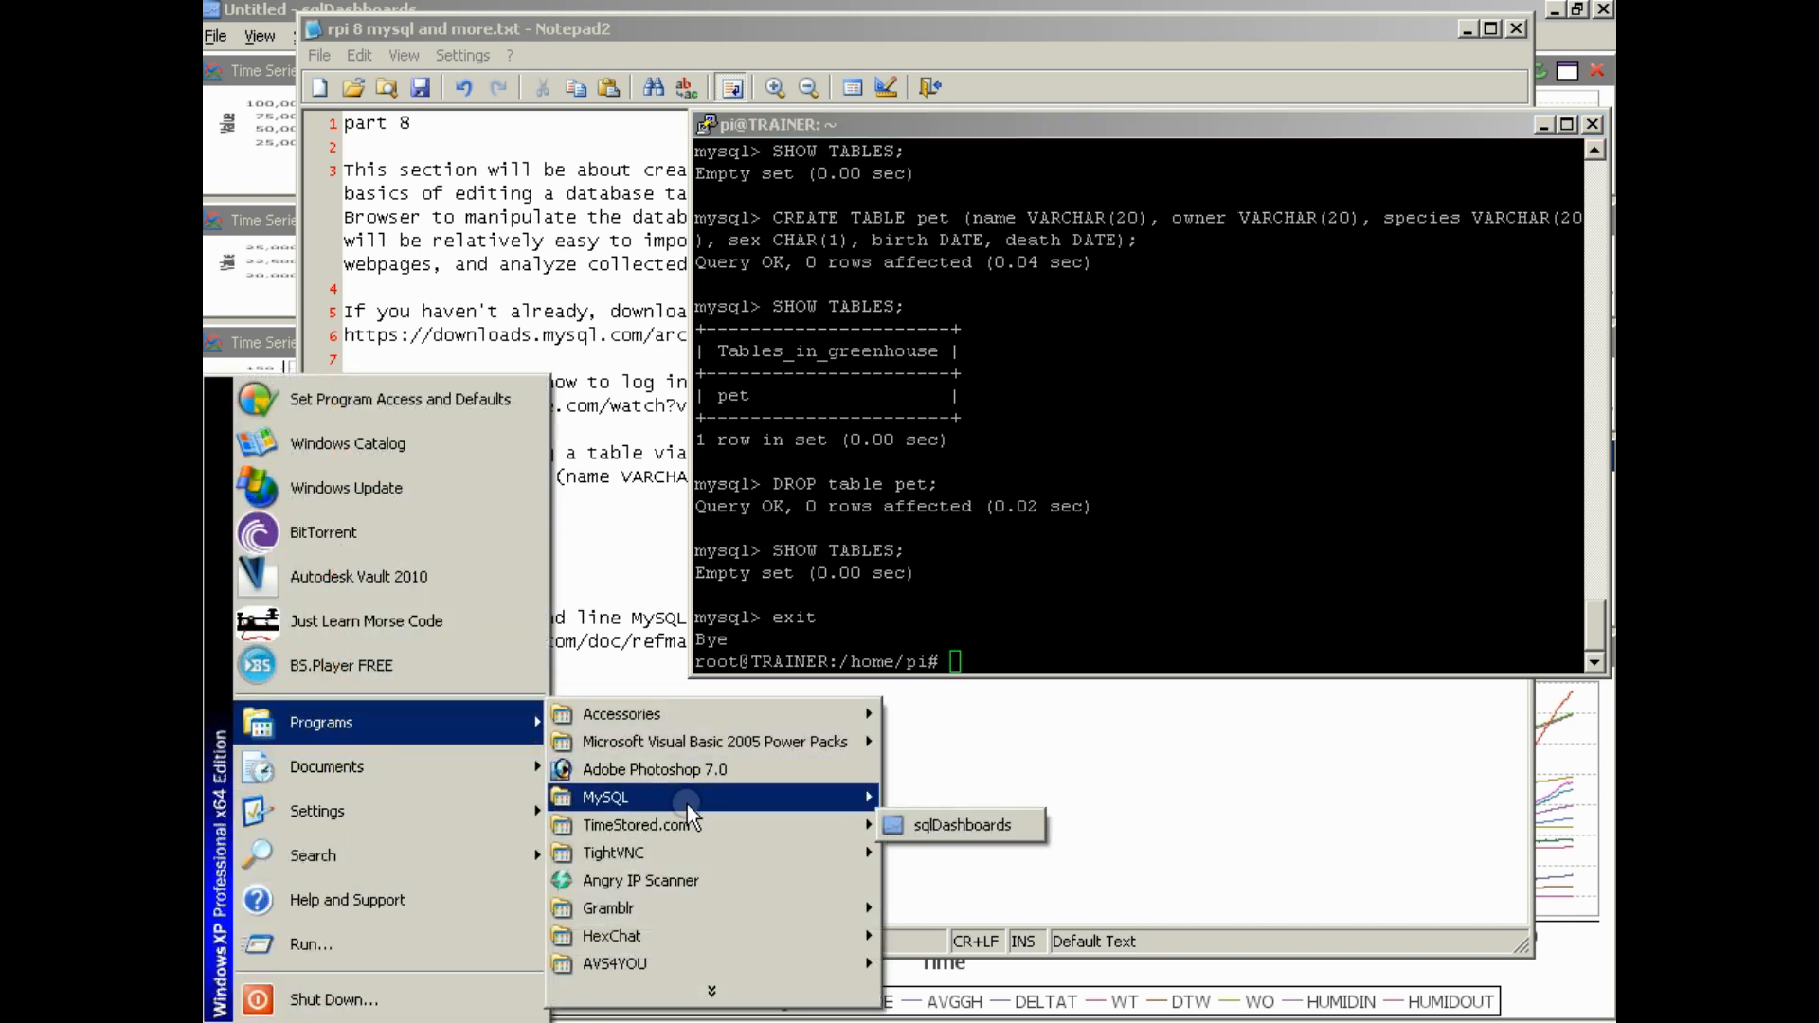
{"action": "mouse_move", "coordinate": [686, 798]}
{"action": "left_click", "coordinate": [936, 825]}
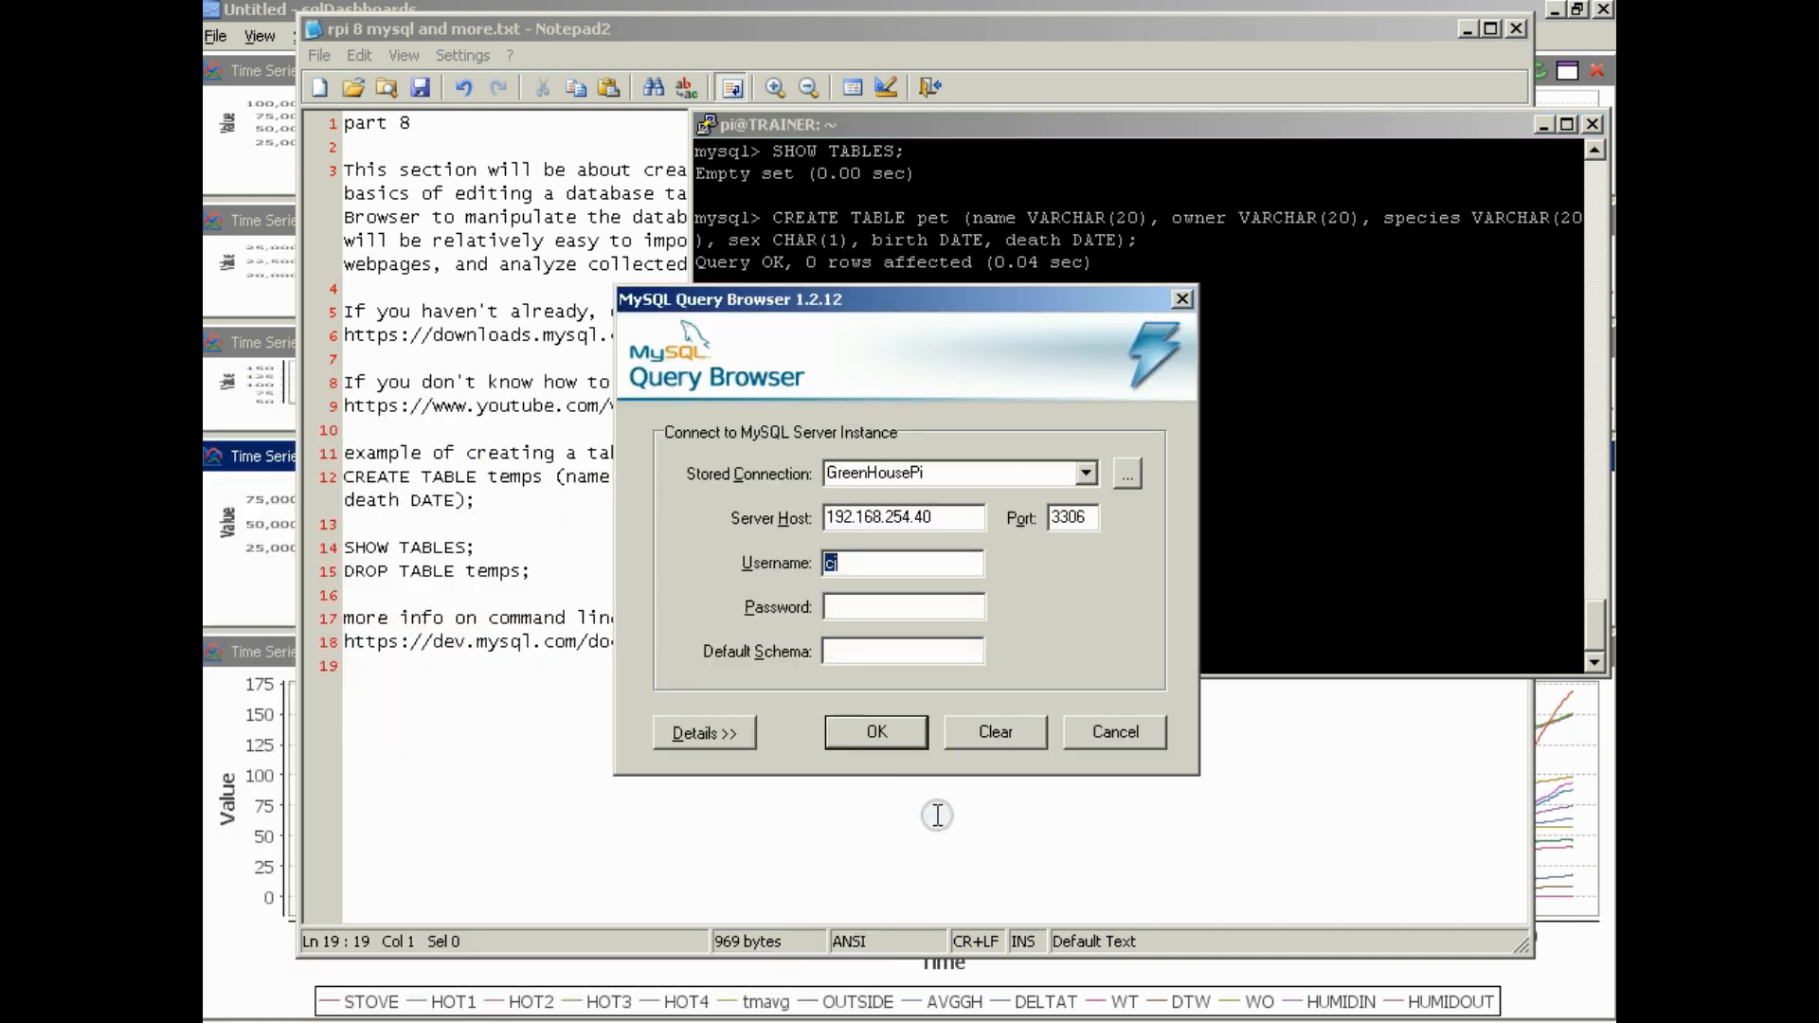
{"action": "left_click", "coordinate": [1087, 474]}
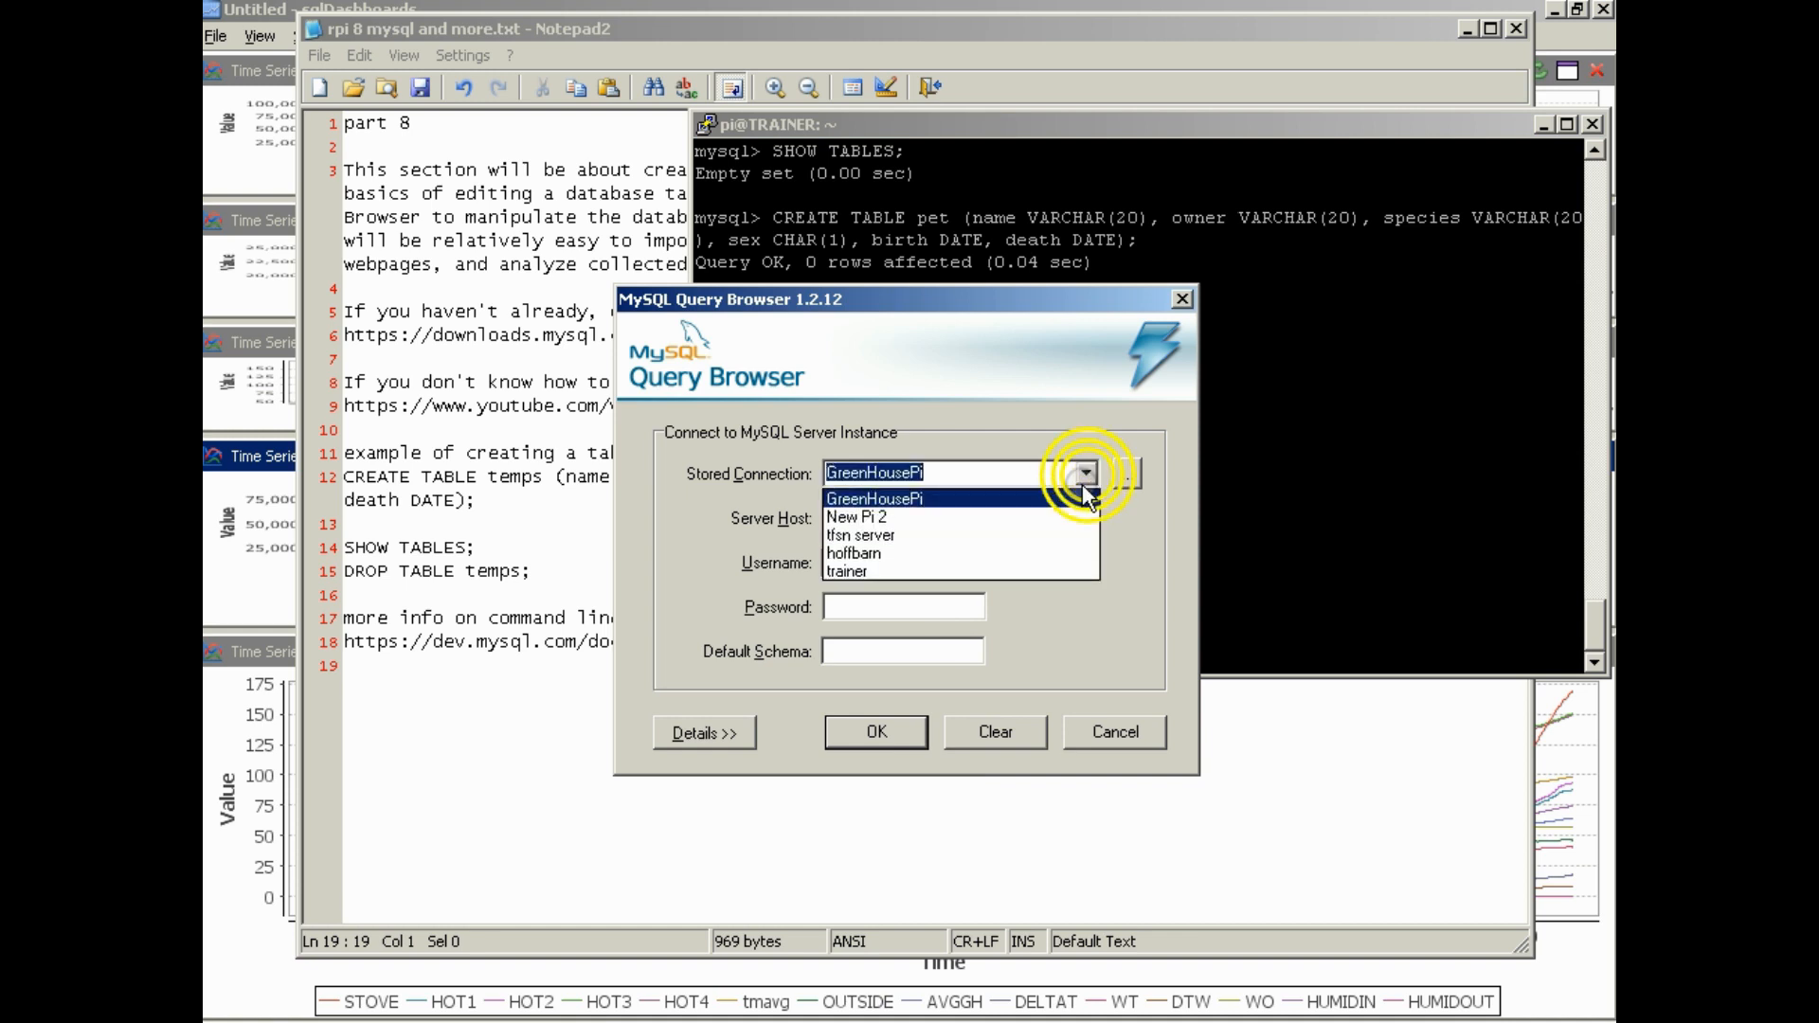
{"action": "left_click", "coordinate": [1035, 566]}
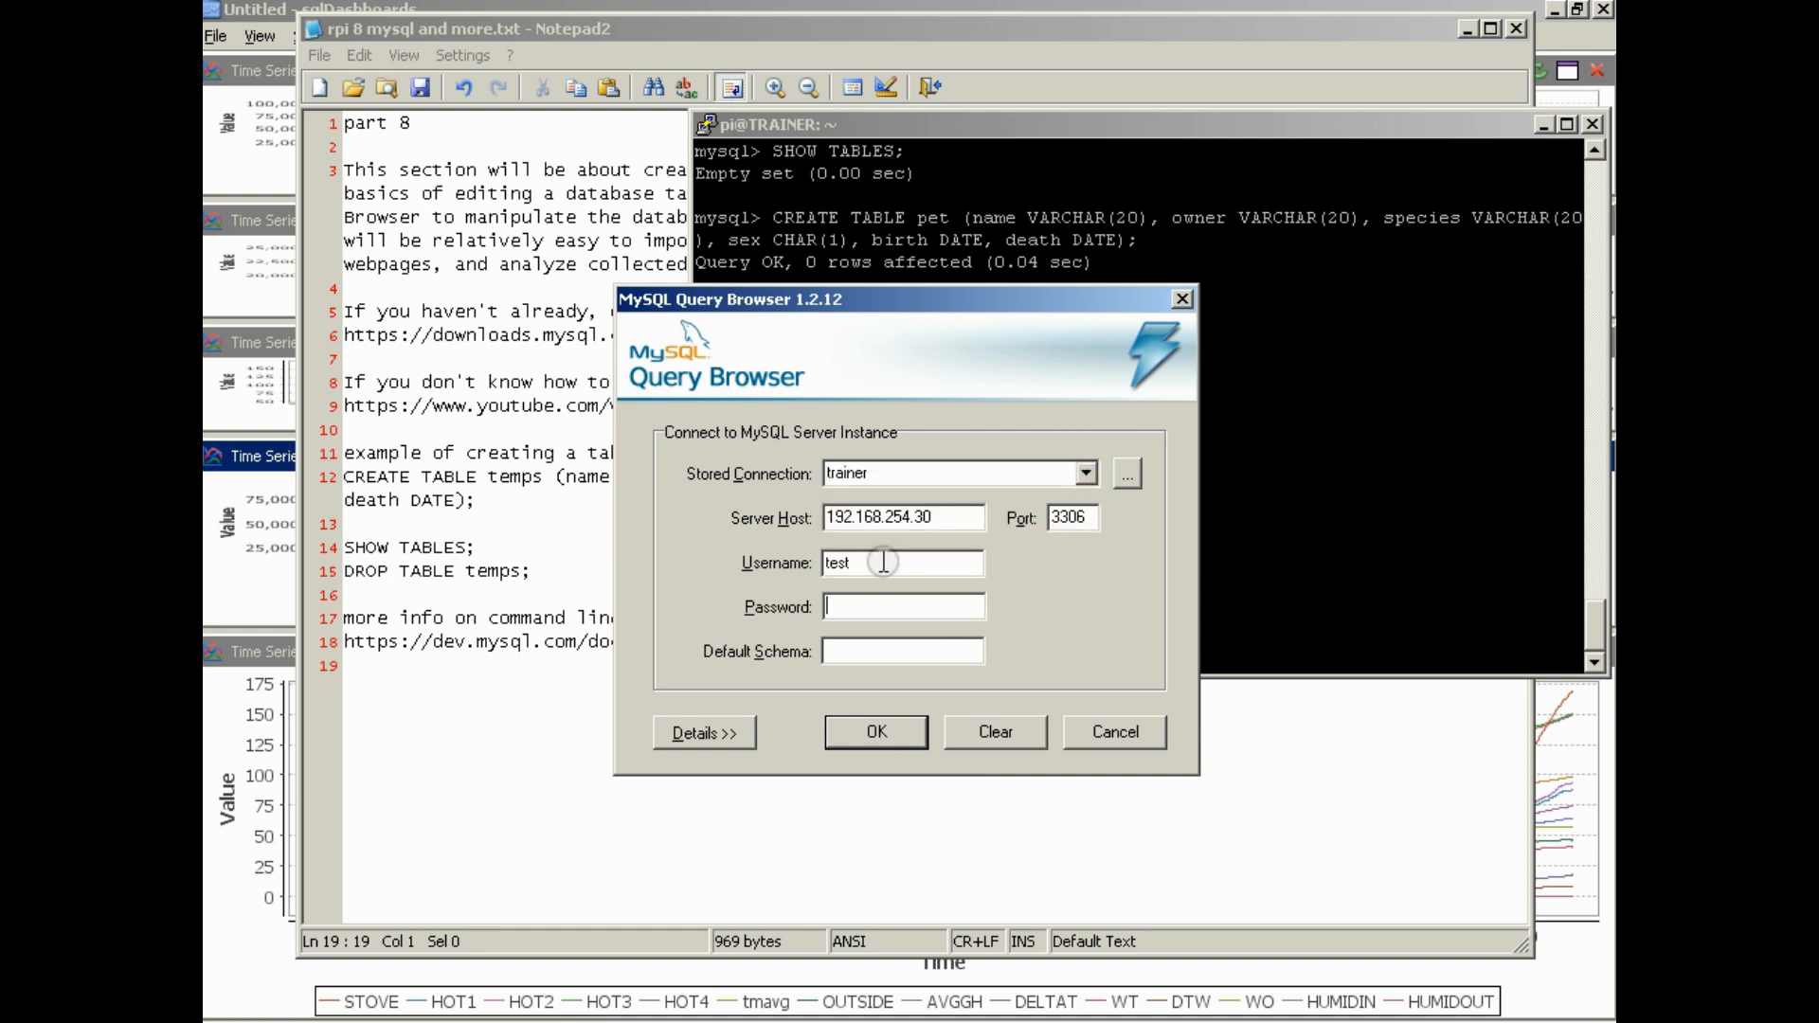
{"action": "type", "text": "test"}
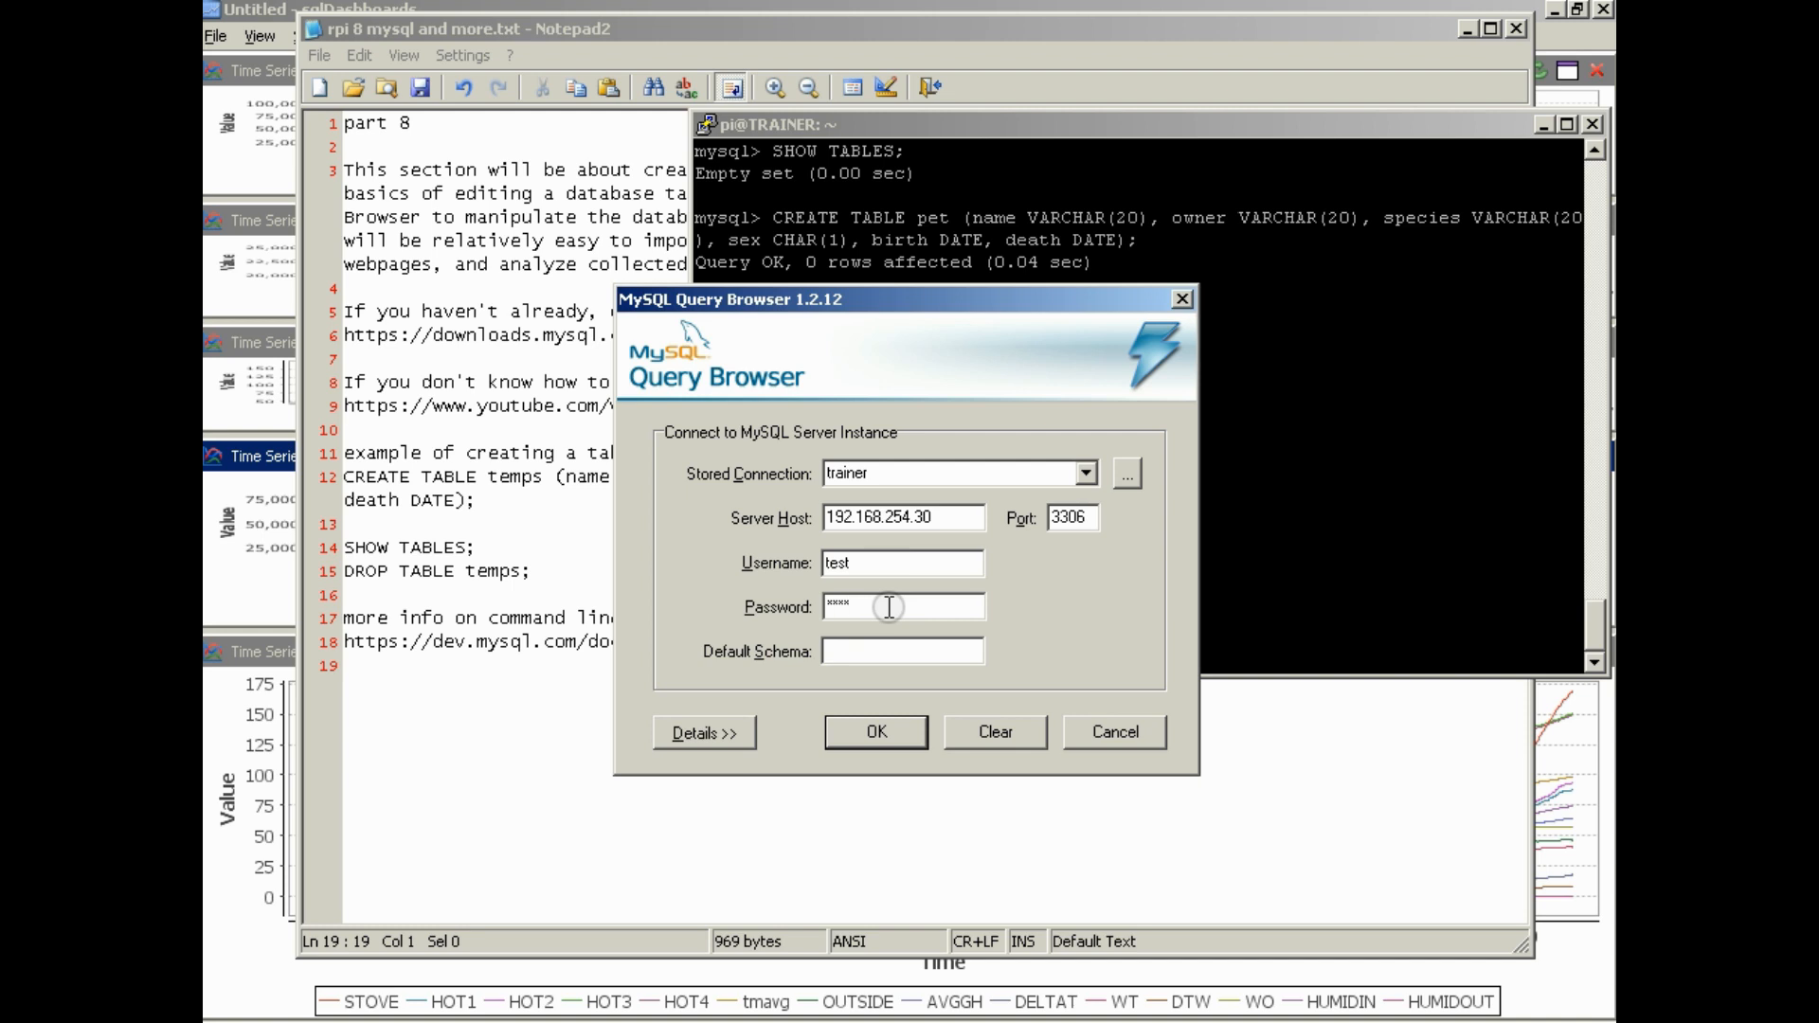
{"action": "left_click", "coordinate": [879, 730]}
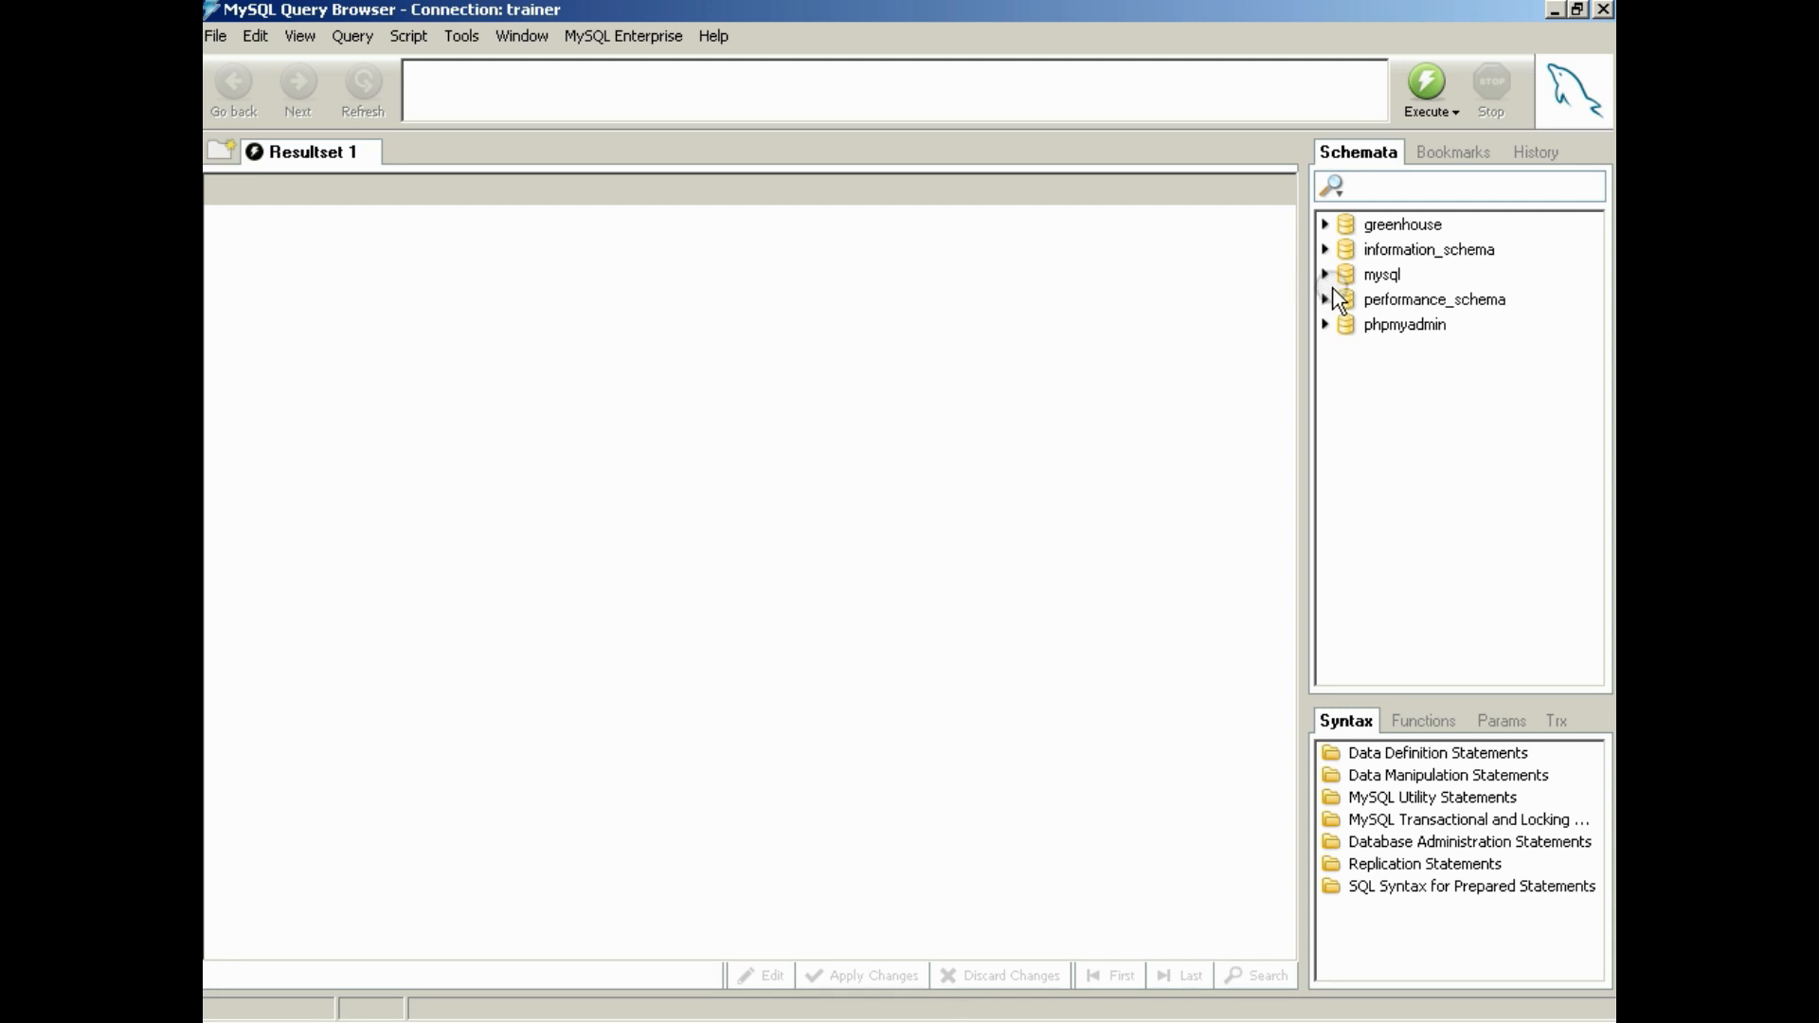
Check the greenhouse schema for tables and make it the default schema
{"action": "left_click", "coordinate": [1391, 225]}
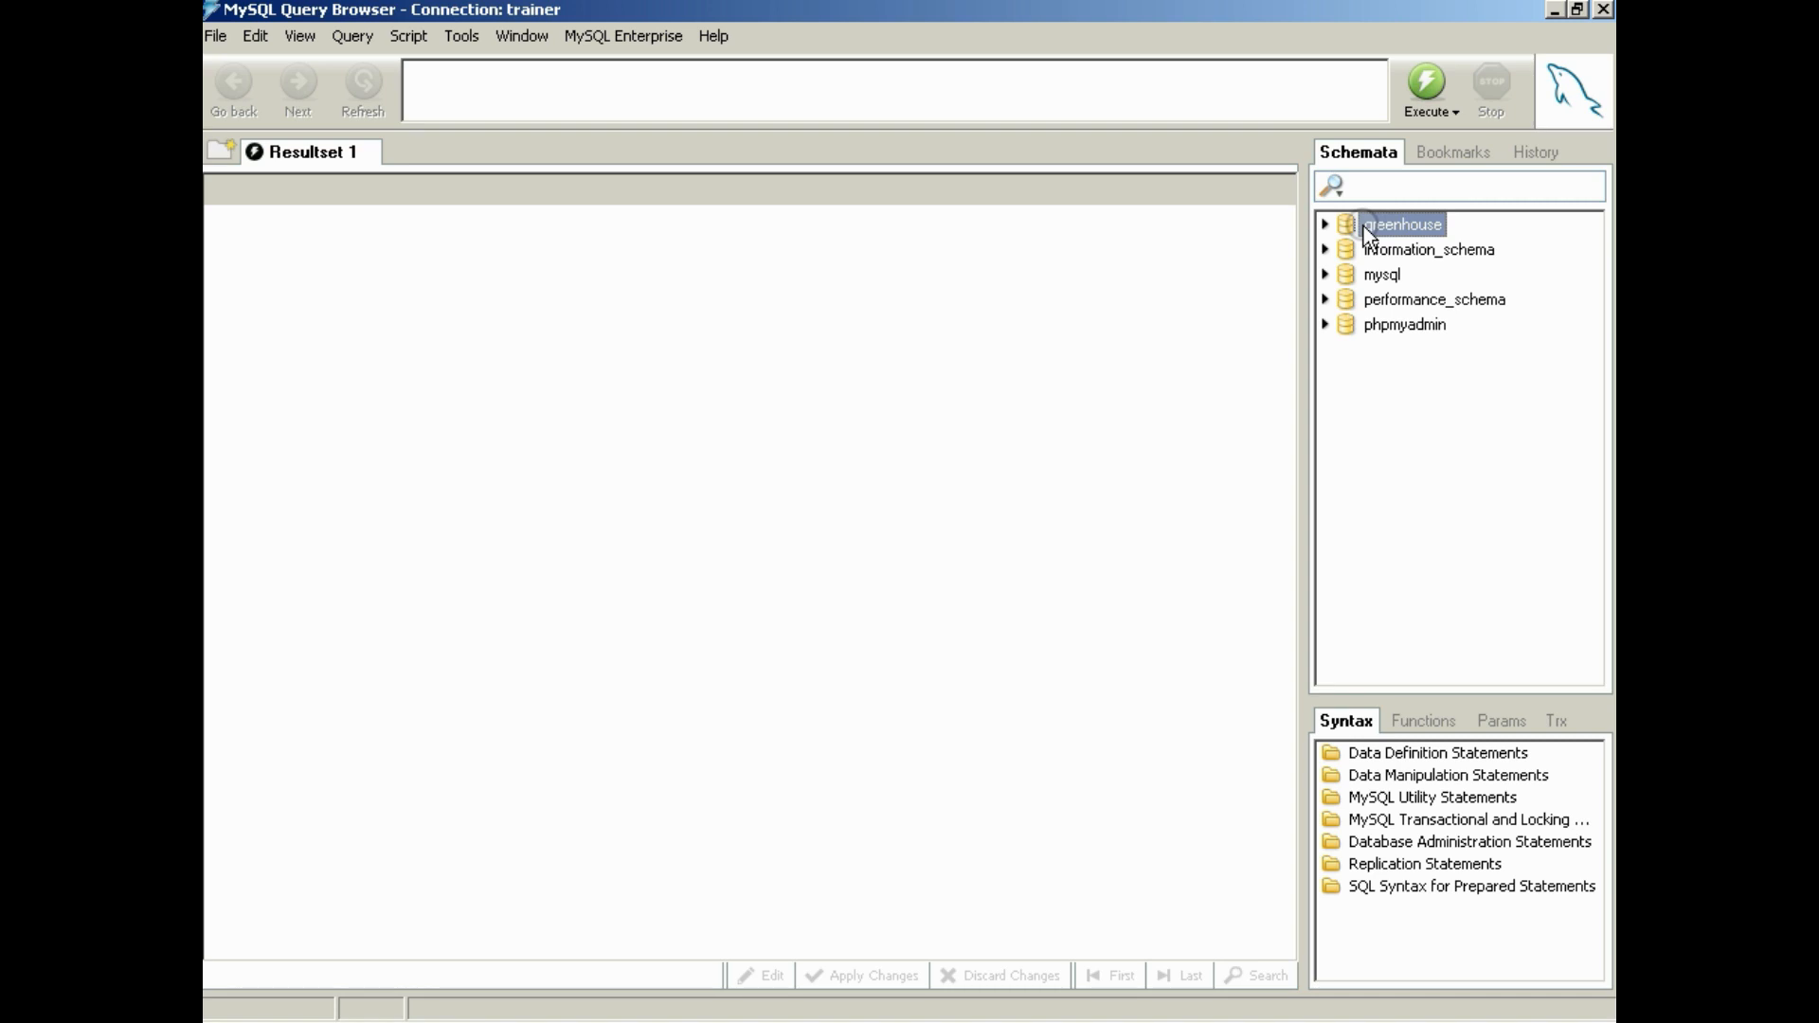
{"action": "left_click", "coordinate": [1328, 225]}
{"action": "left_click", "coordinate": [1388, 233]}
{"action": "right_click", "coordinate": [1394, 229]}
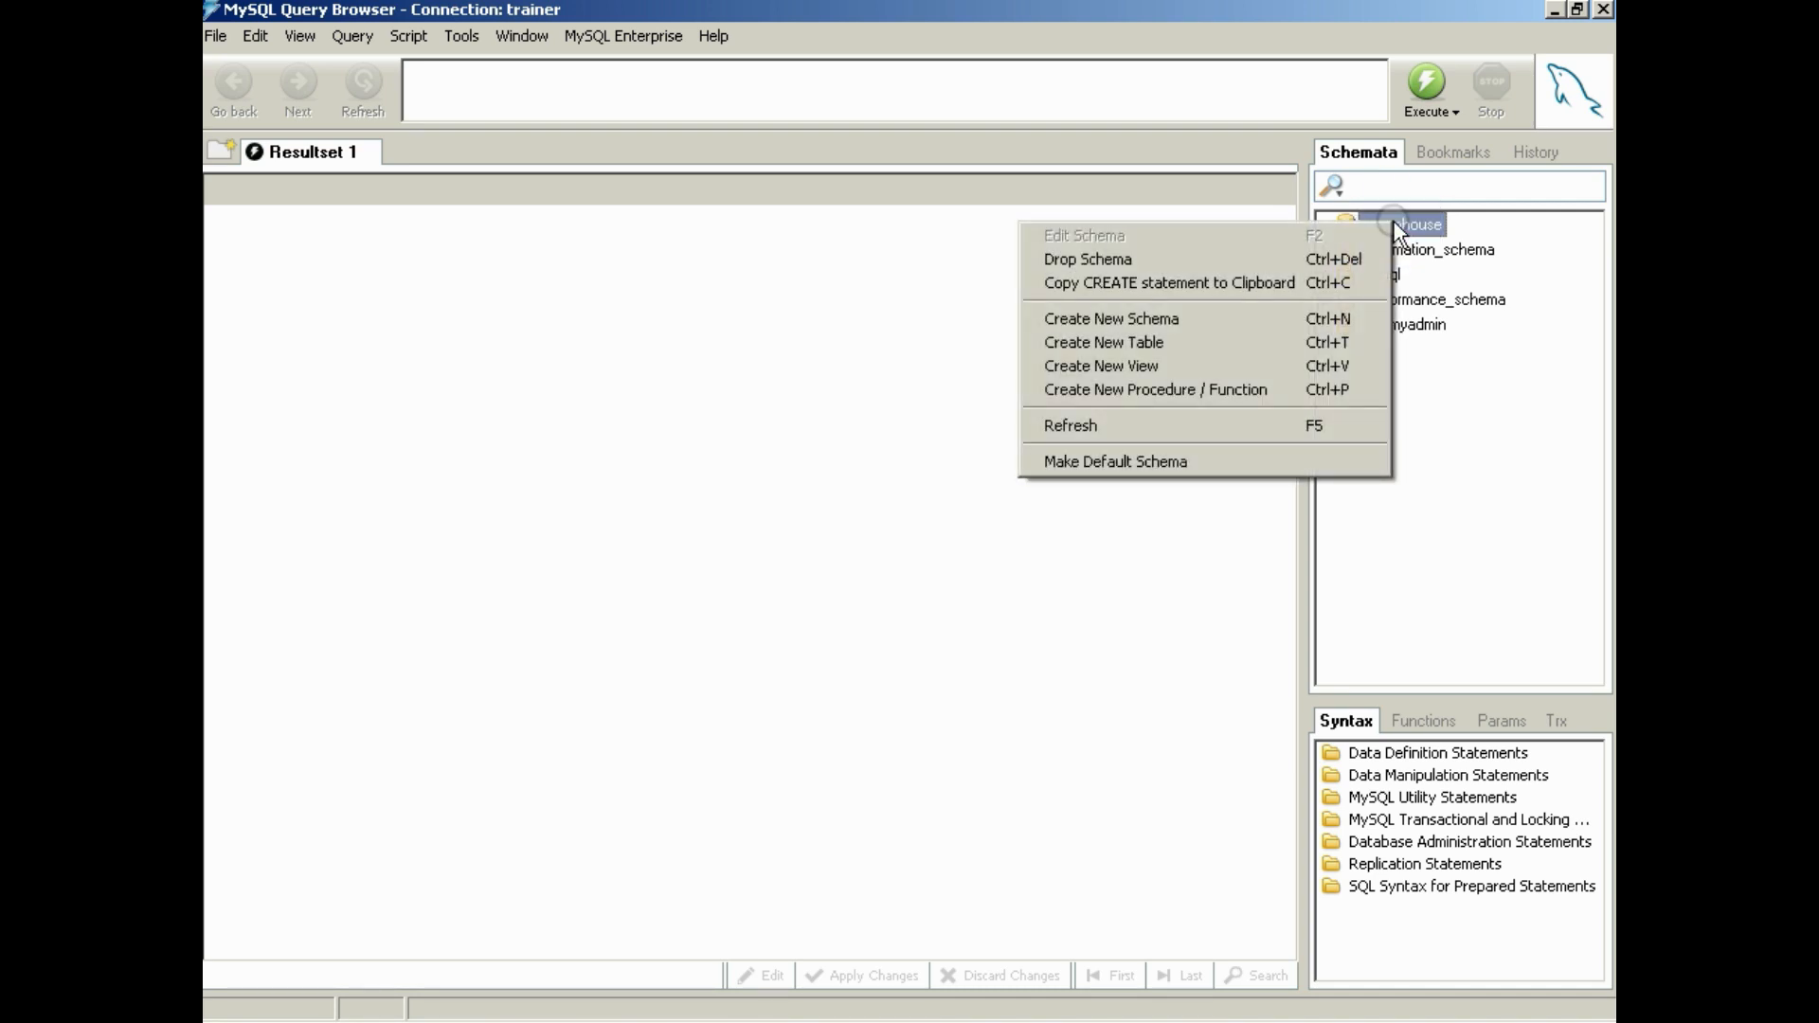
{"action": "left_click", "coordinate": [1269, 463]}
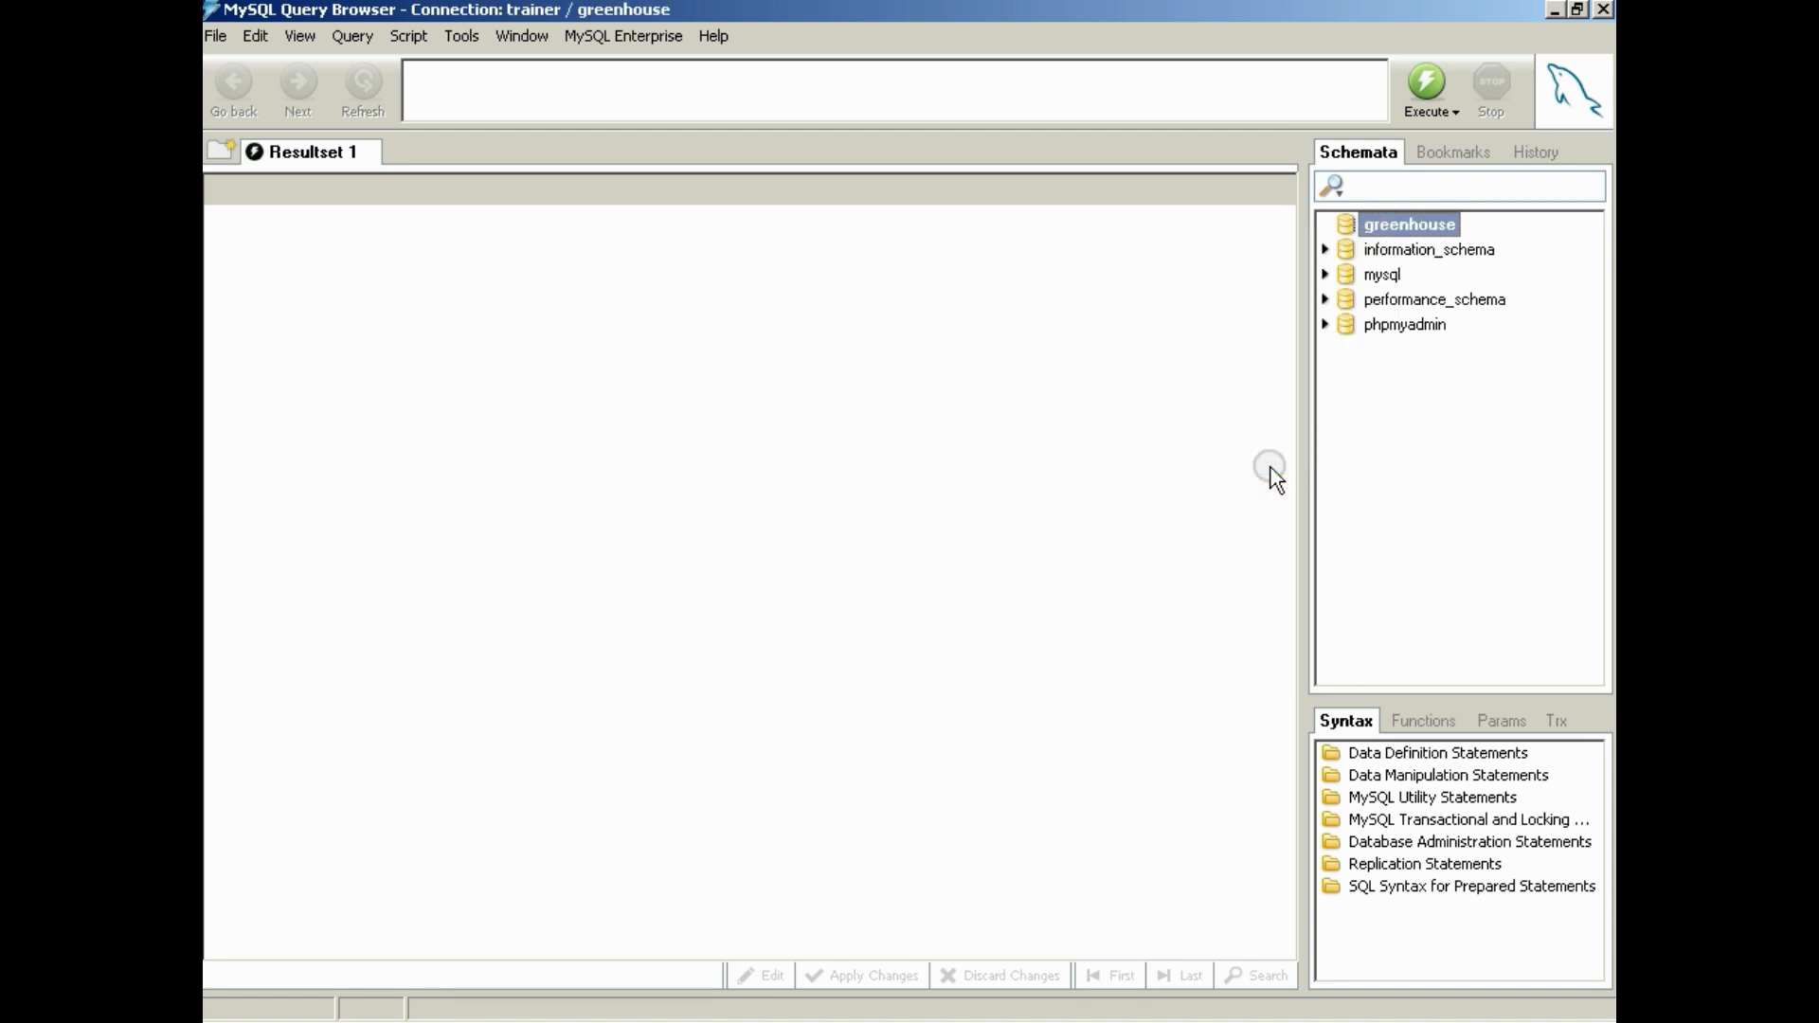
Start a new table in the greenhouse schema named data_log with the comment New Greenhouse Table
{"action": "right_click", "coordinate": [1379, 225]}
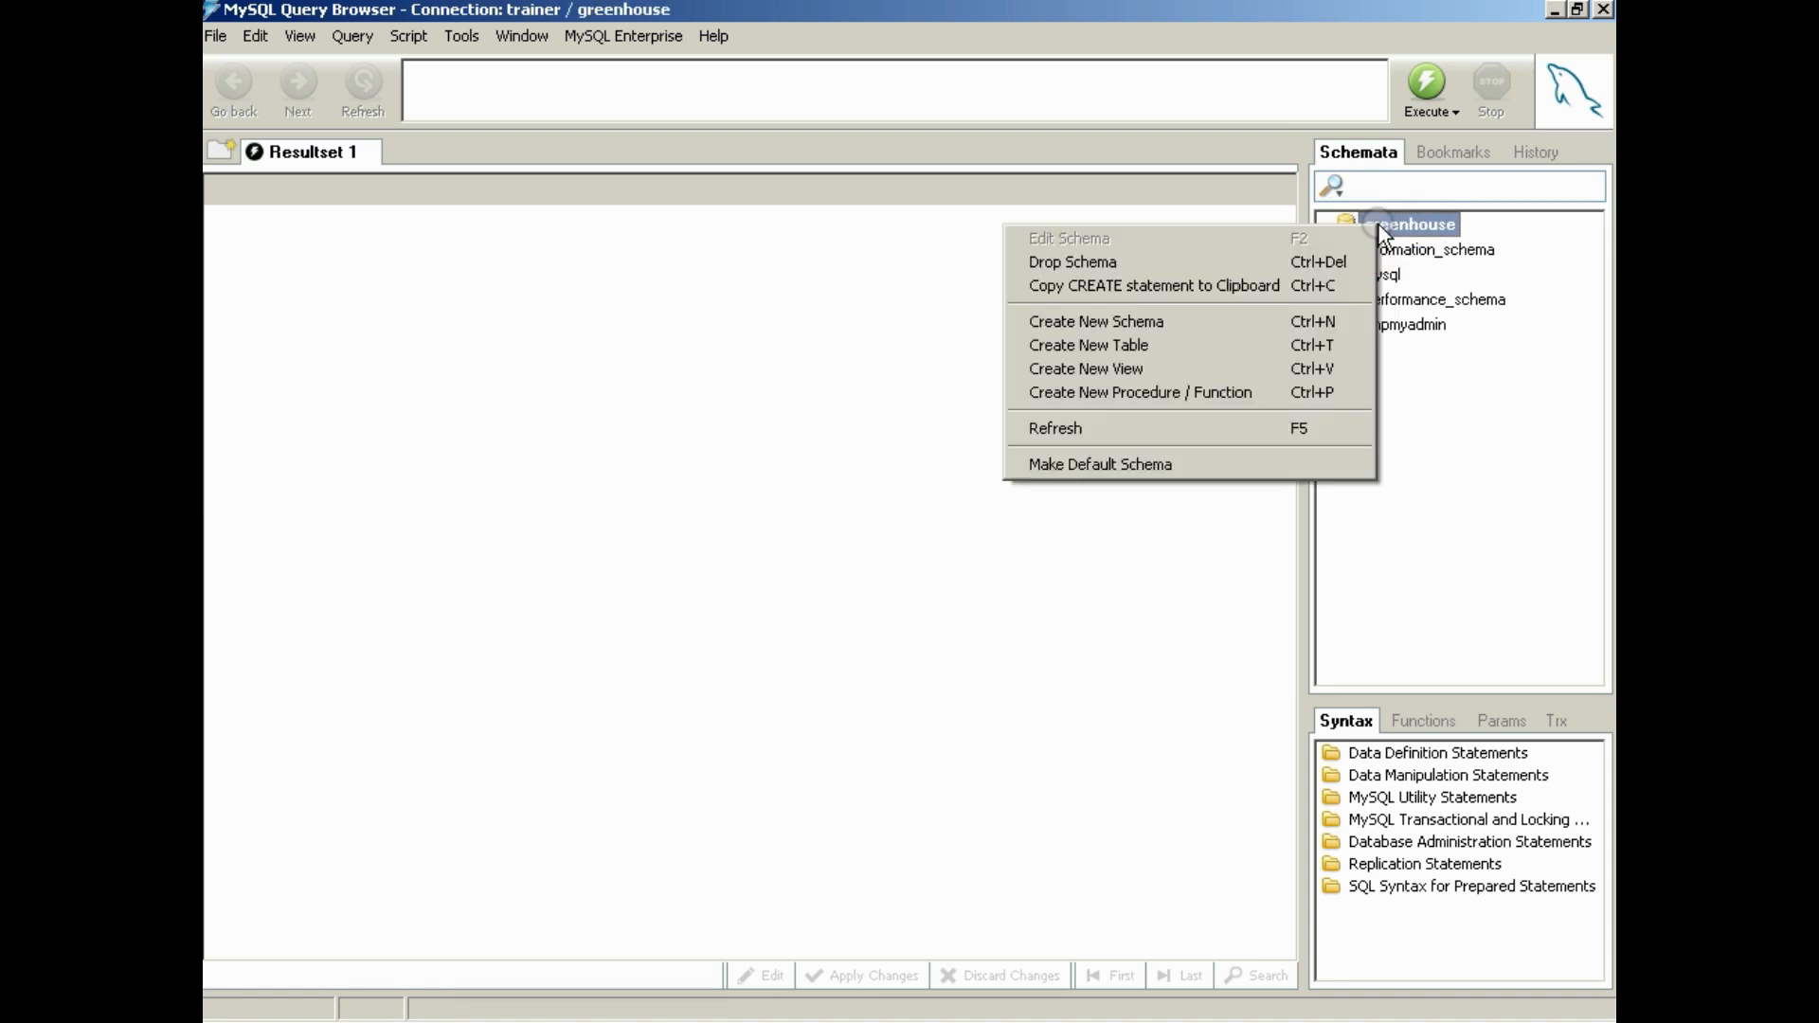
{"action": "left_click", "coordinate": [1268, 343]}
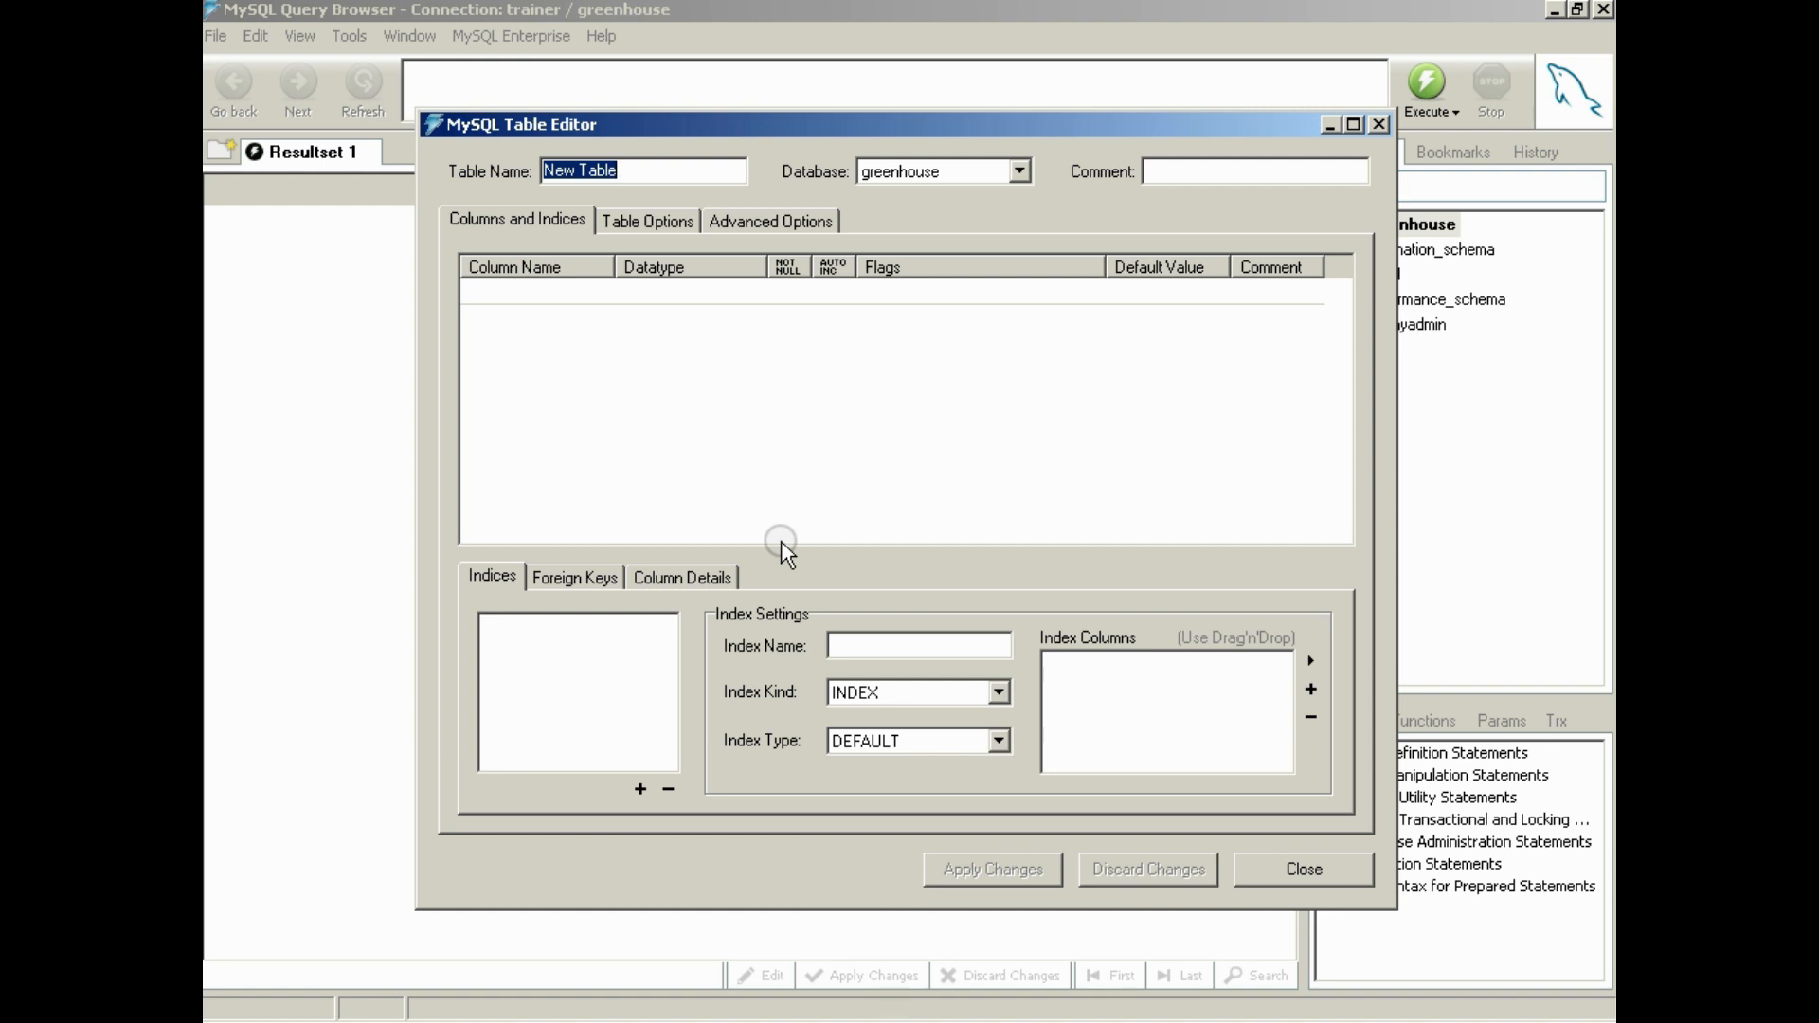
{"action": "type", "text": "da"}
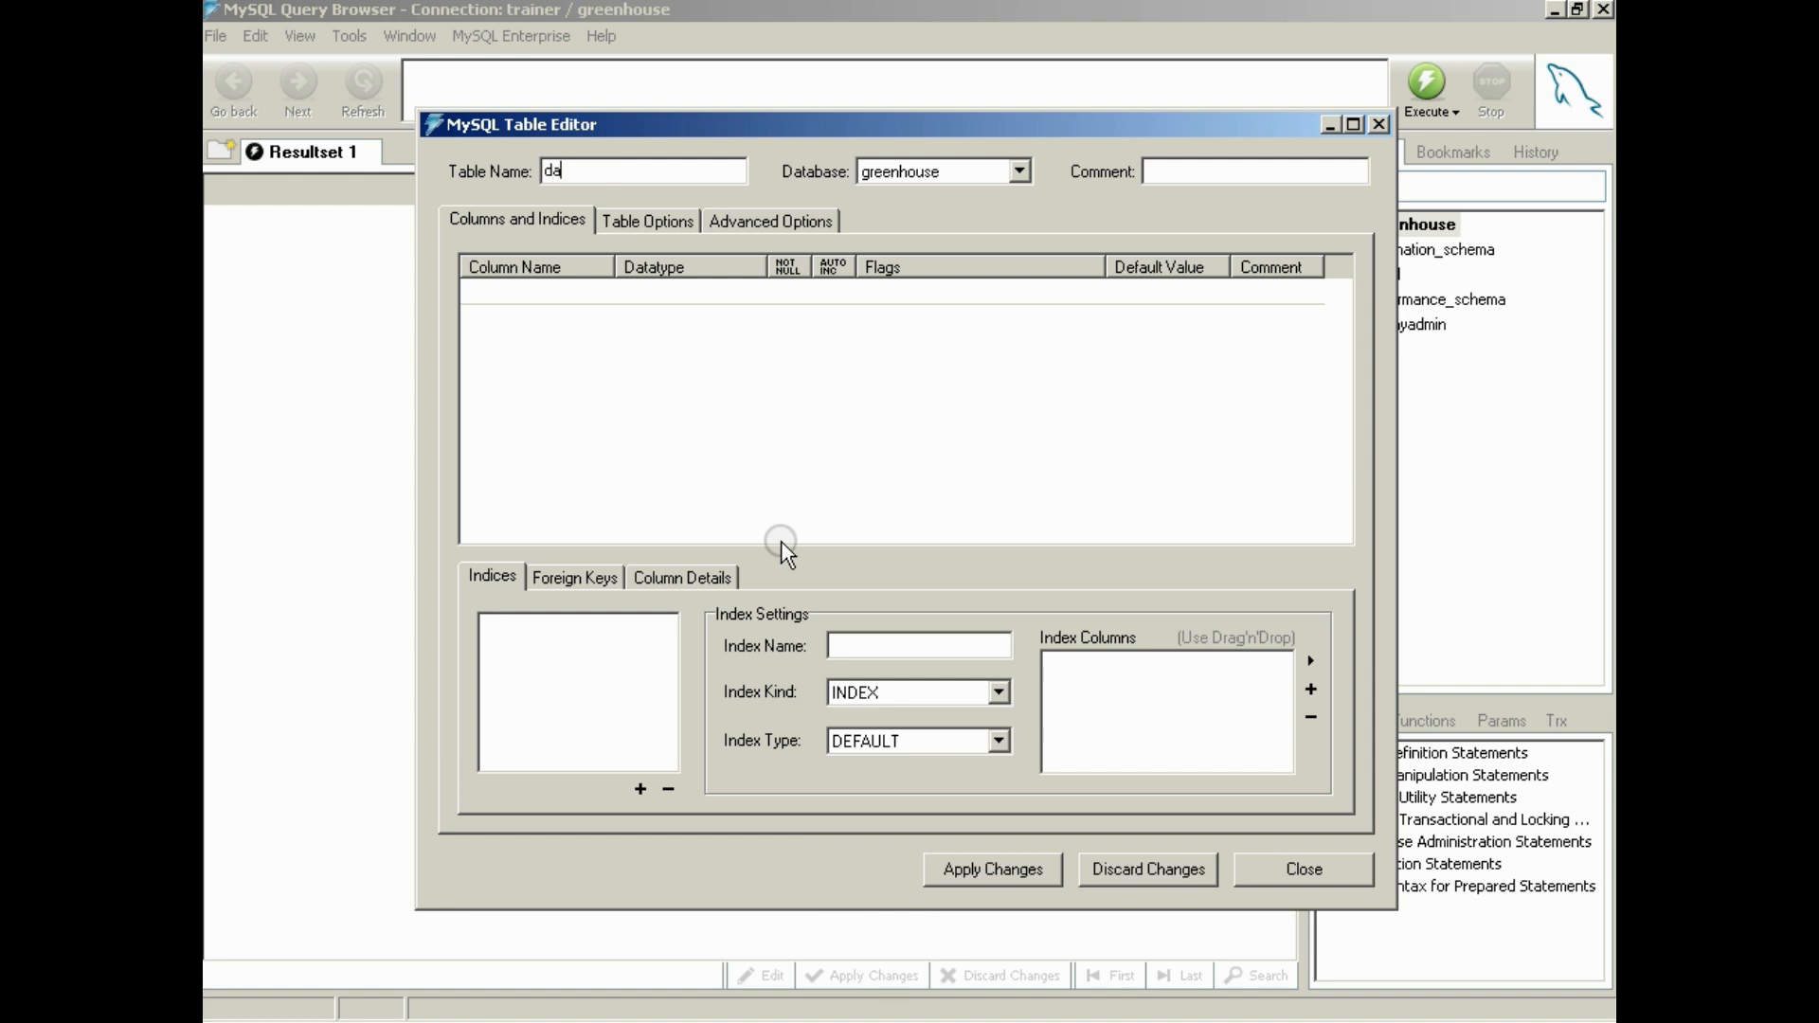
{"action": "type", "text": "ta_log"}
{"action": "type", "text": "New Green"}
{"action": "type", "text": "house"}
{"action": "type", "text": " Ta"}
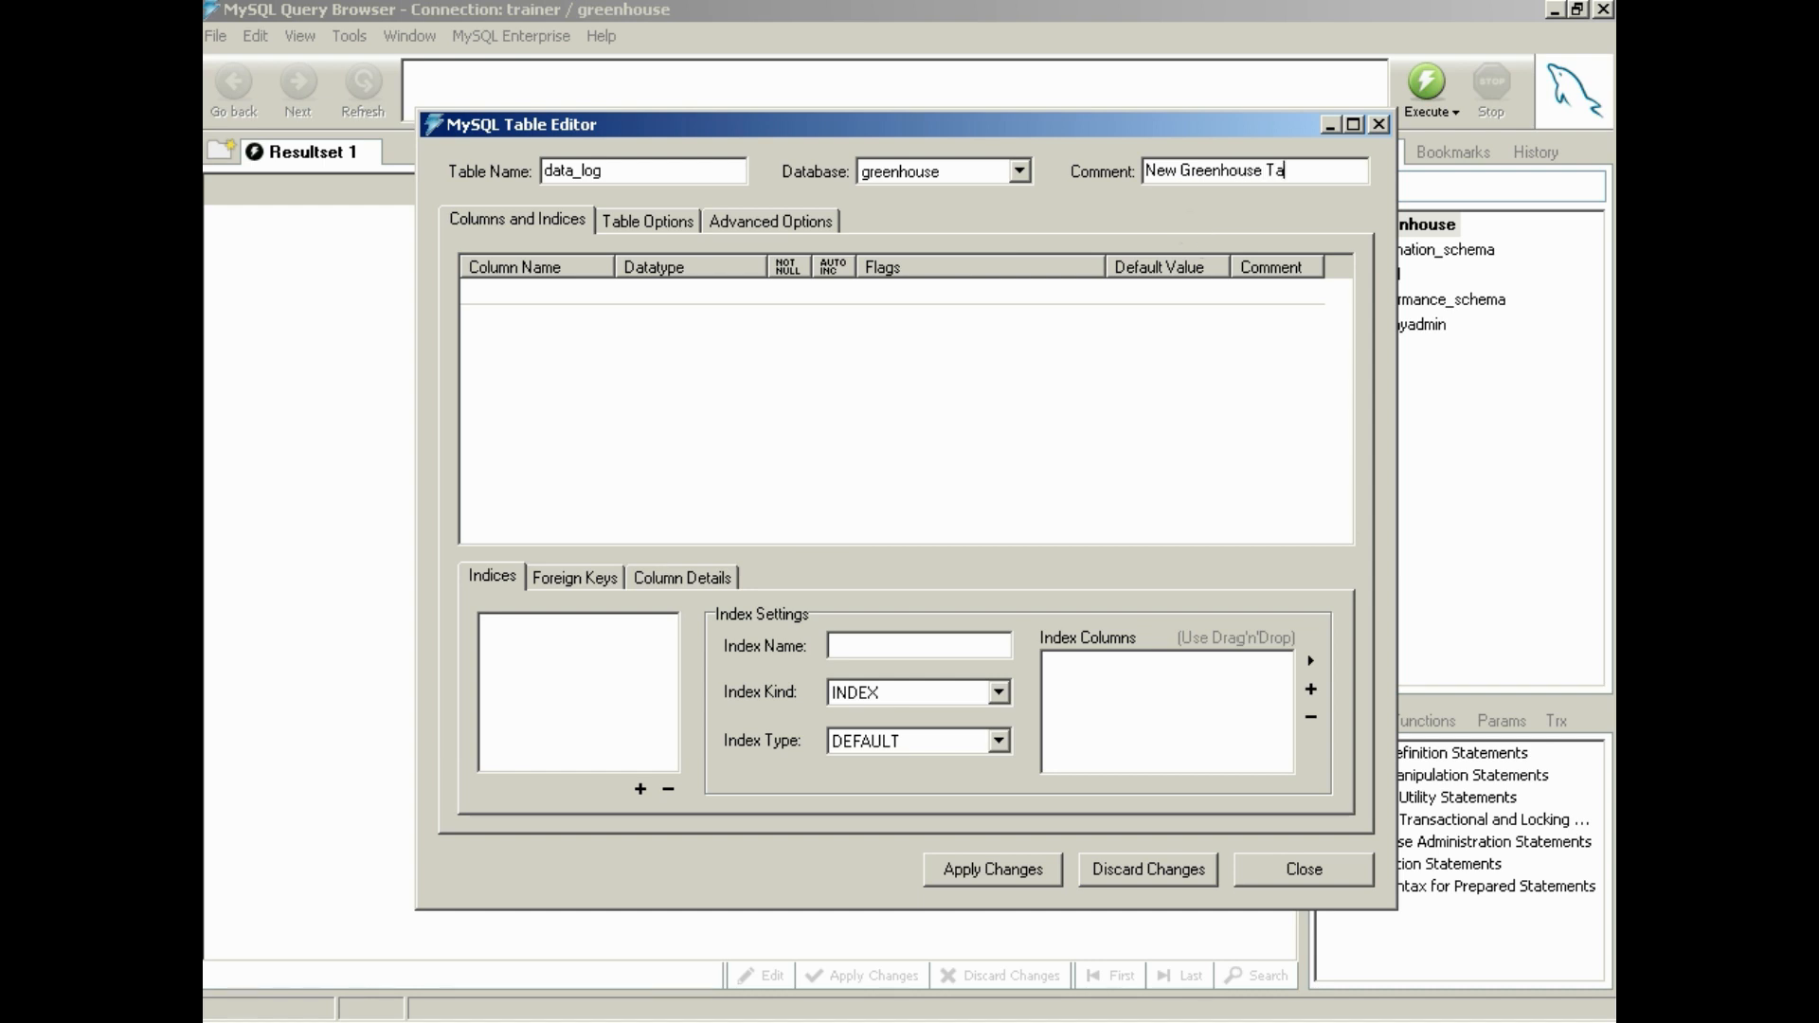
{"action": "type", "text": "ble"}
Consult the reference screenshot of the temps table in Windows Picture and Fax Viewer, and add the INTEGER primary key column id to data_log
{"action": "left_click", "coordinate": [578, 294]}
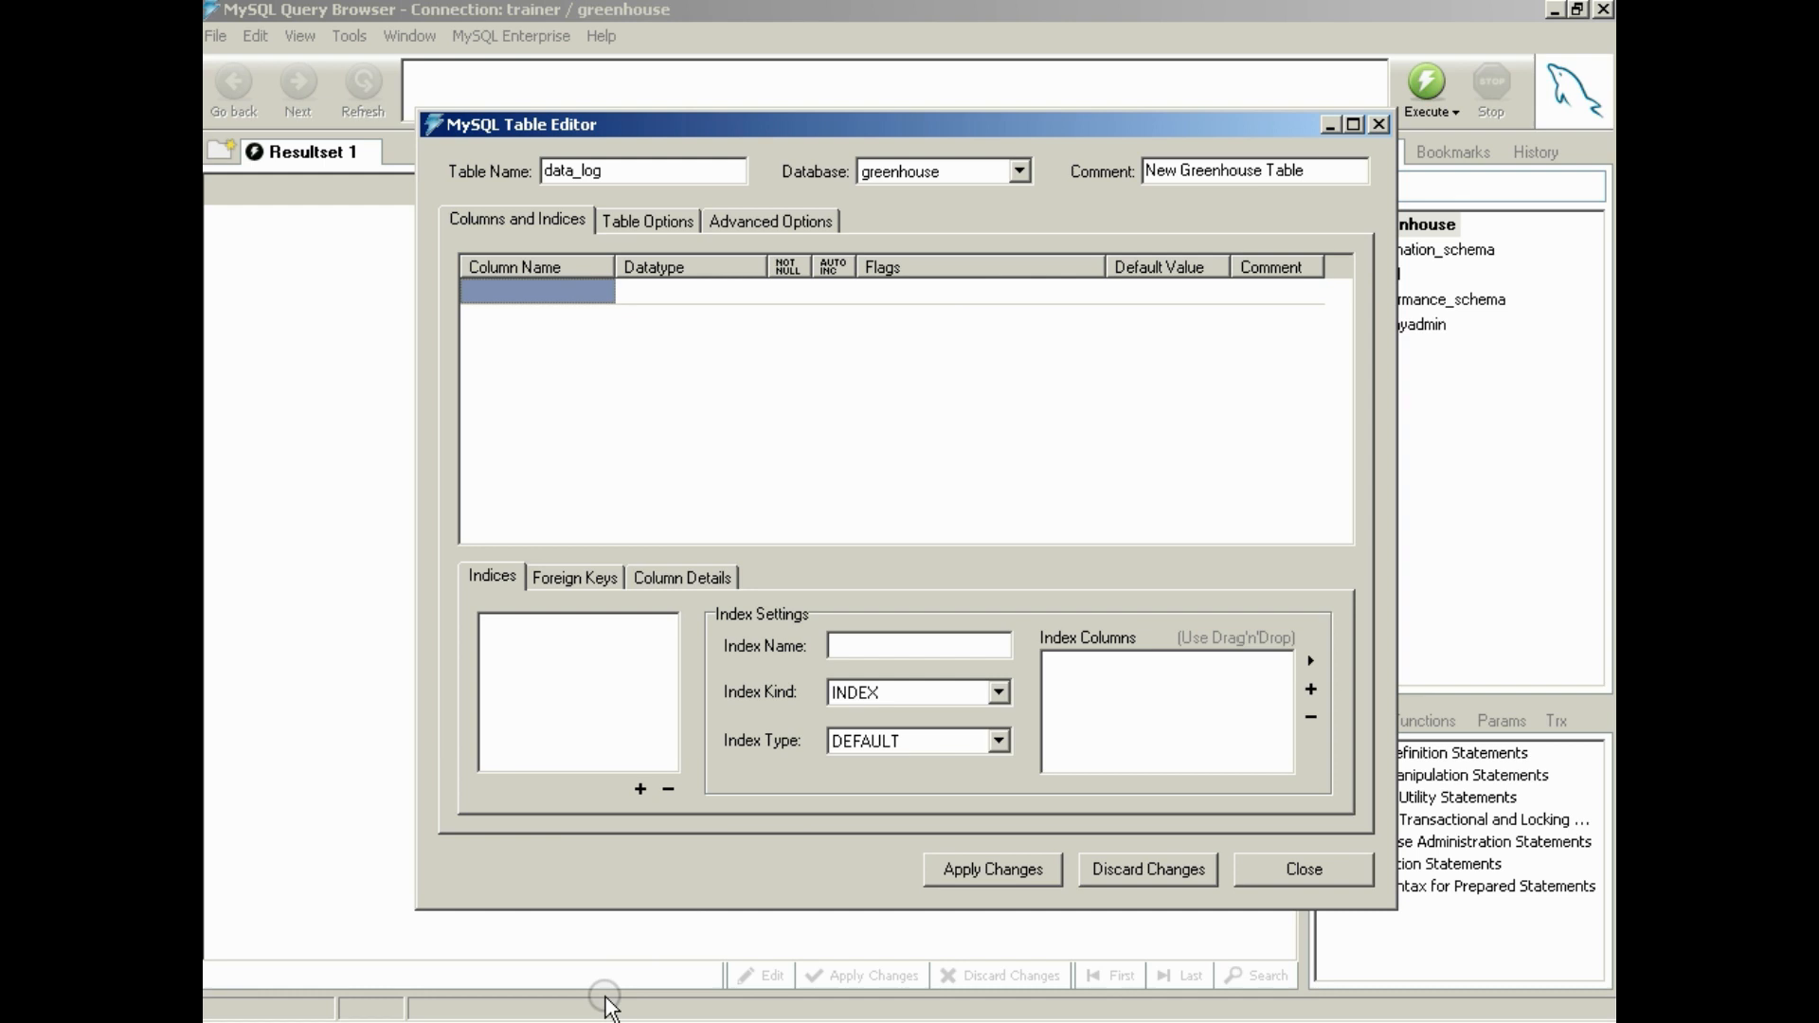
{"action": "left_click", "coordinate": [653, 1021]}
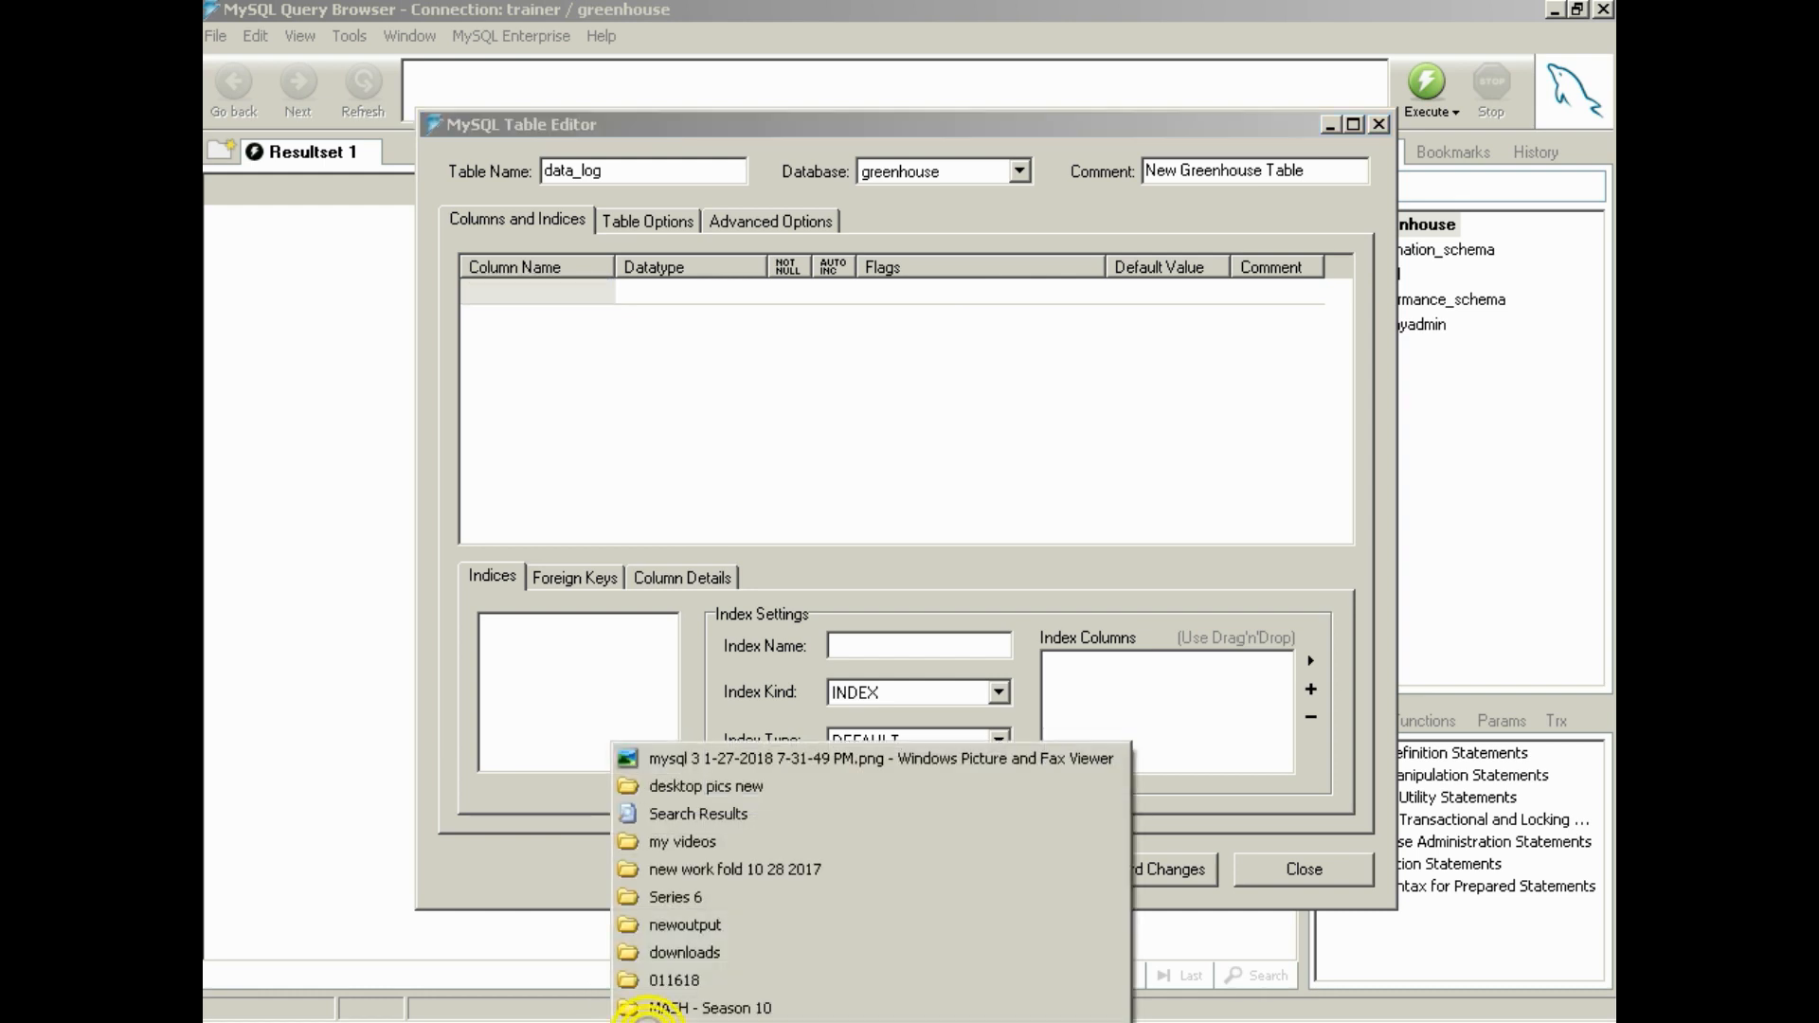
{"action": "left_click", "coordinate": [742, 756]}
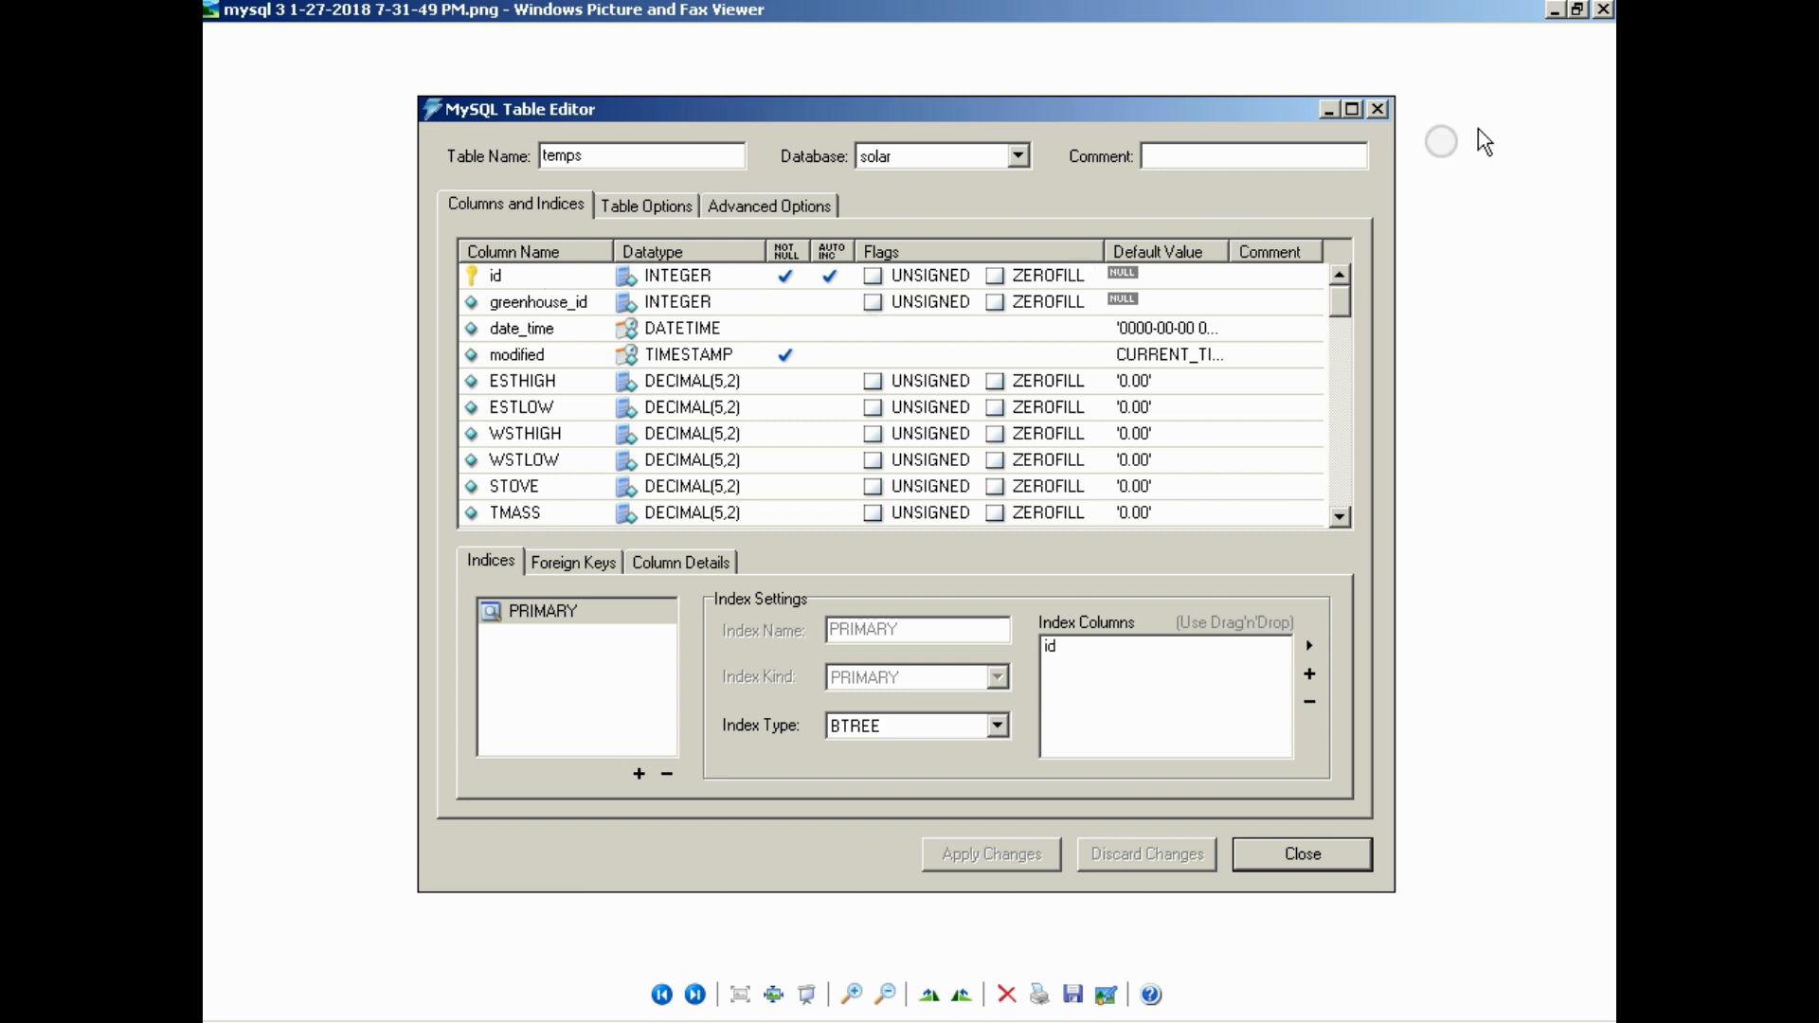
{"action": "left_click", "coordinate": [1554, 9]}
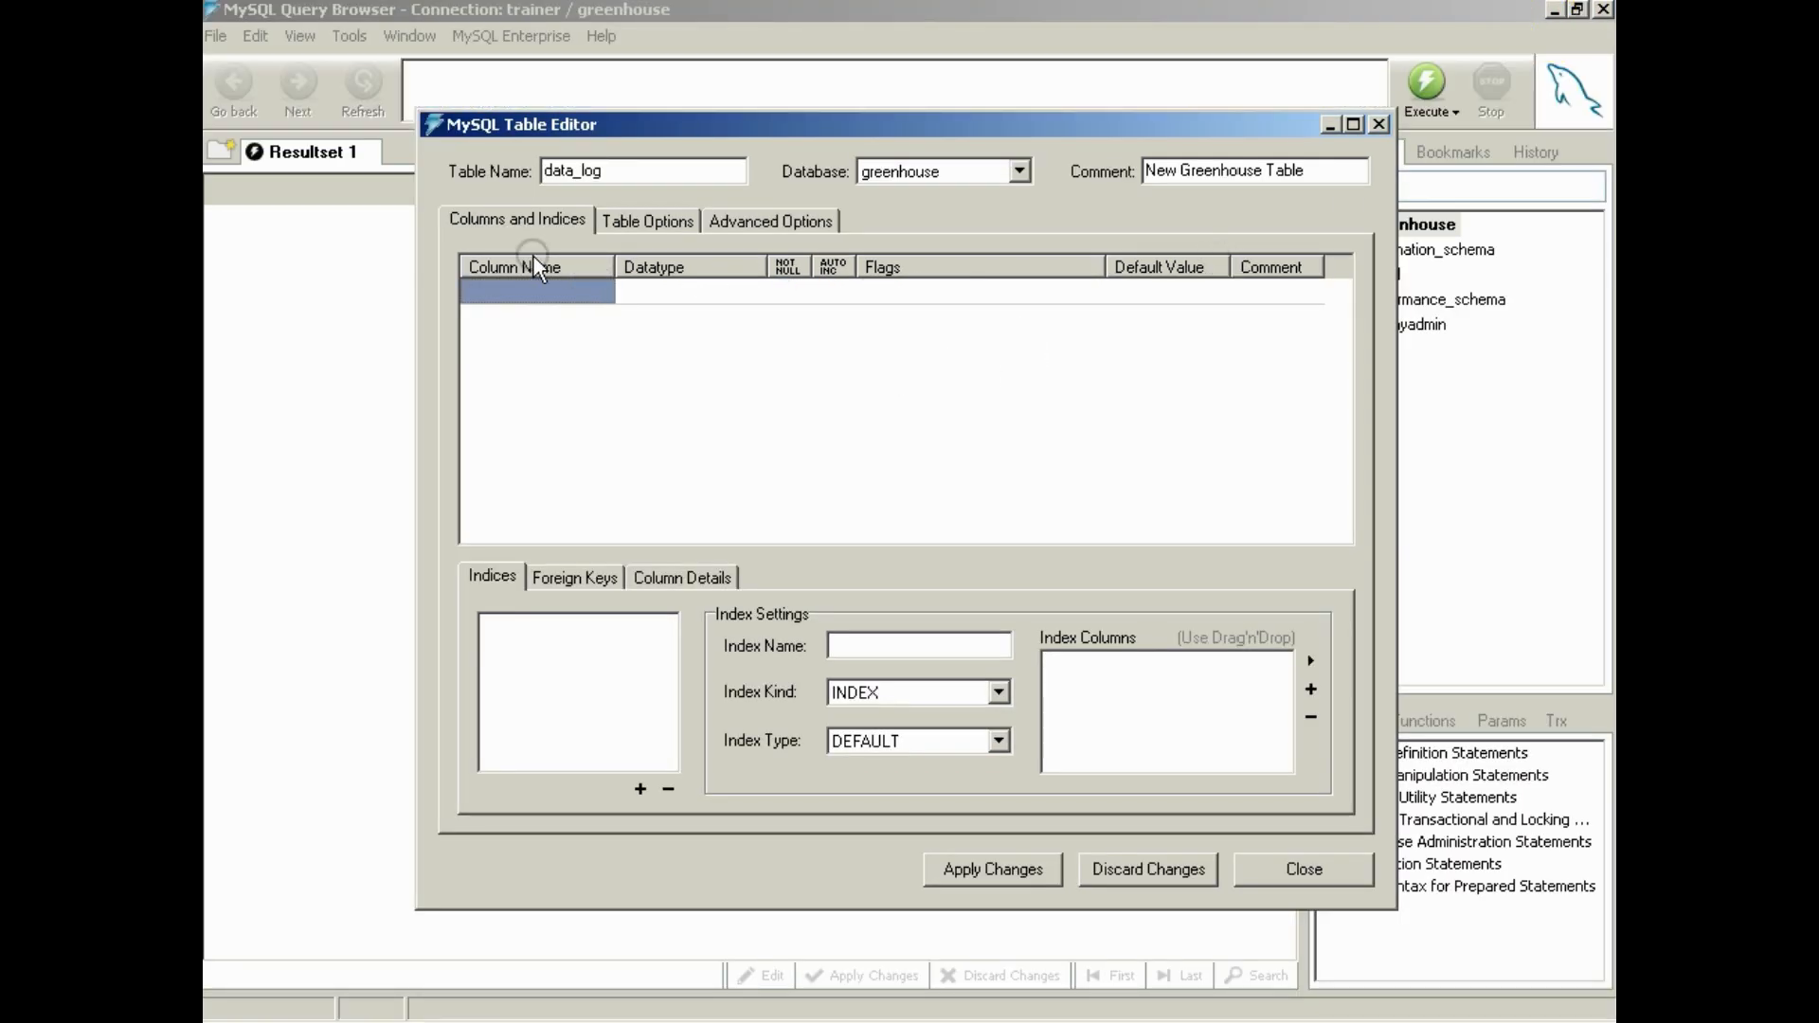
{"action": "double_click", "coordinate": [564, 294]}
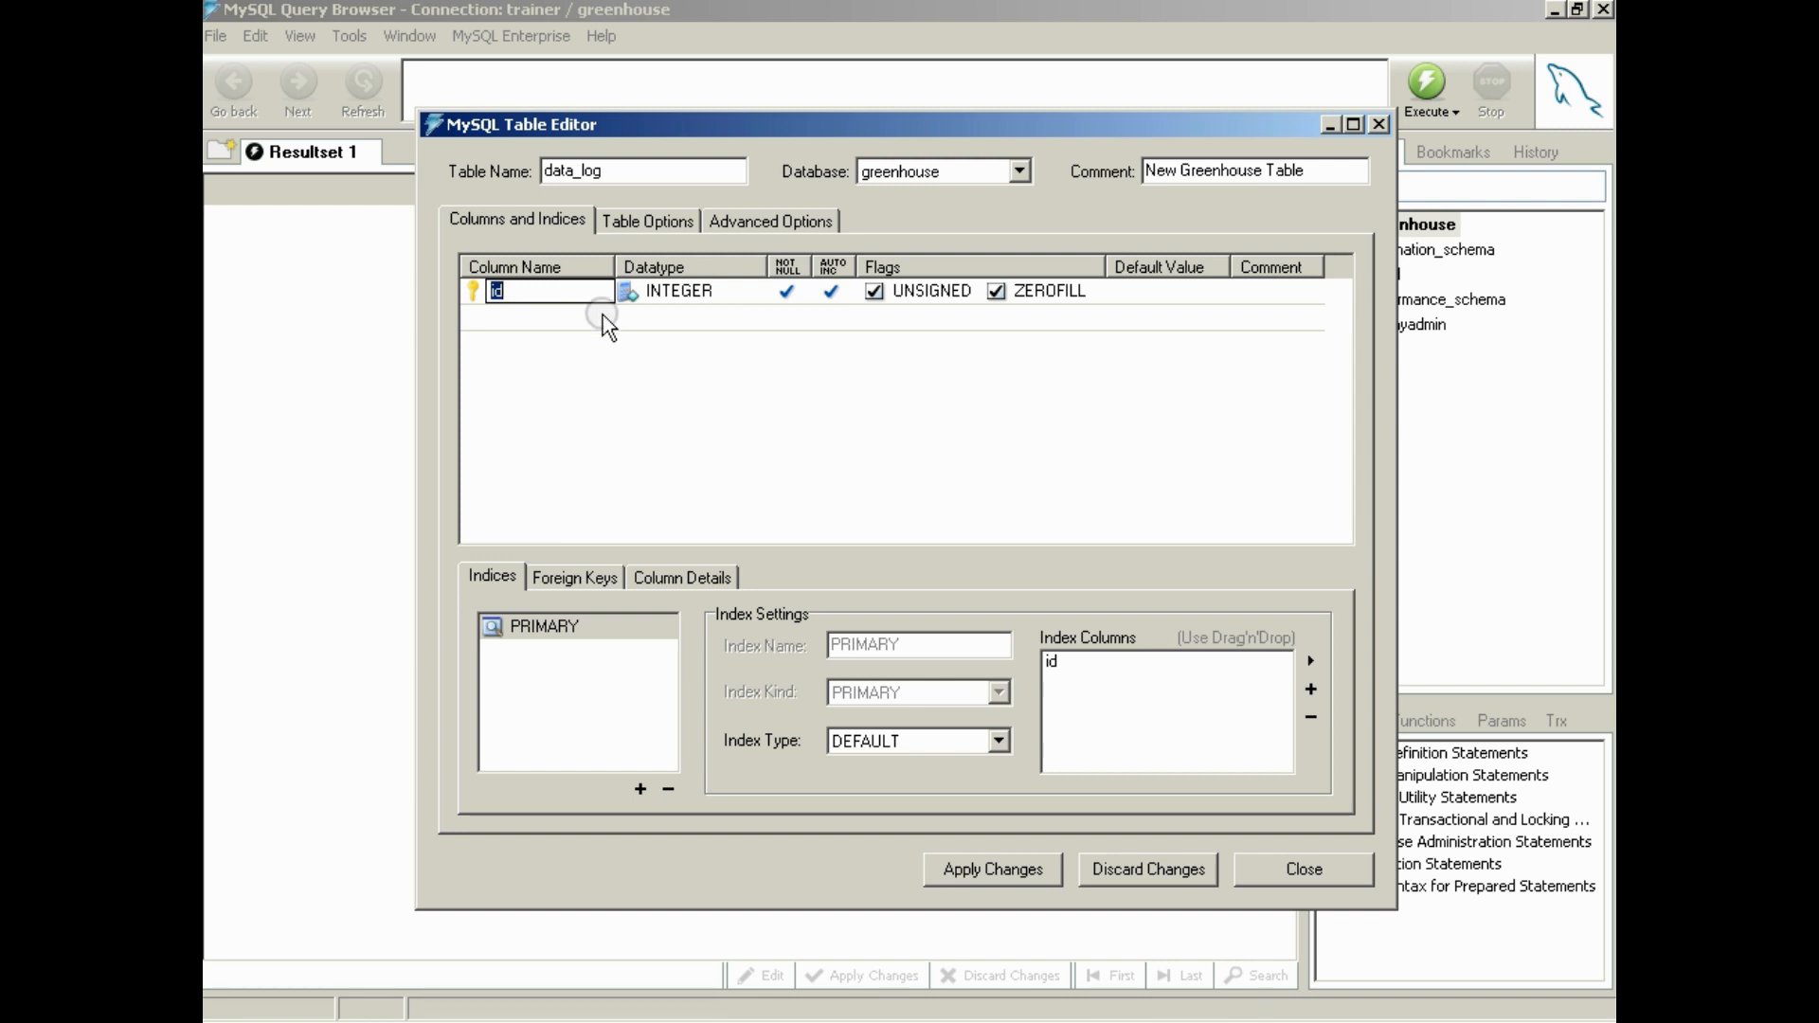
{"action": "key", "text": "Return"}
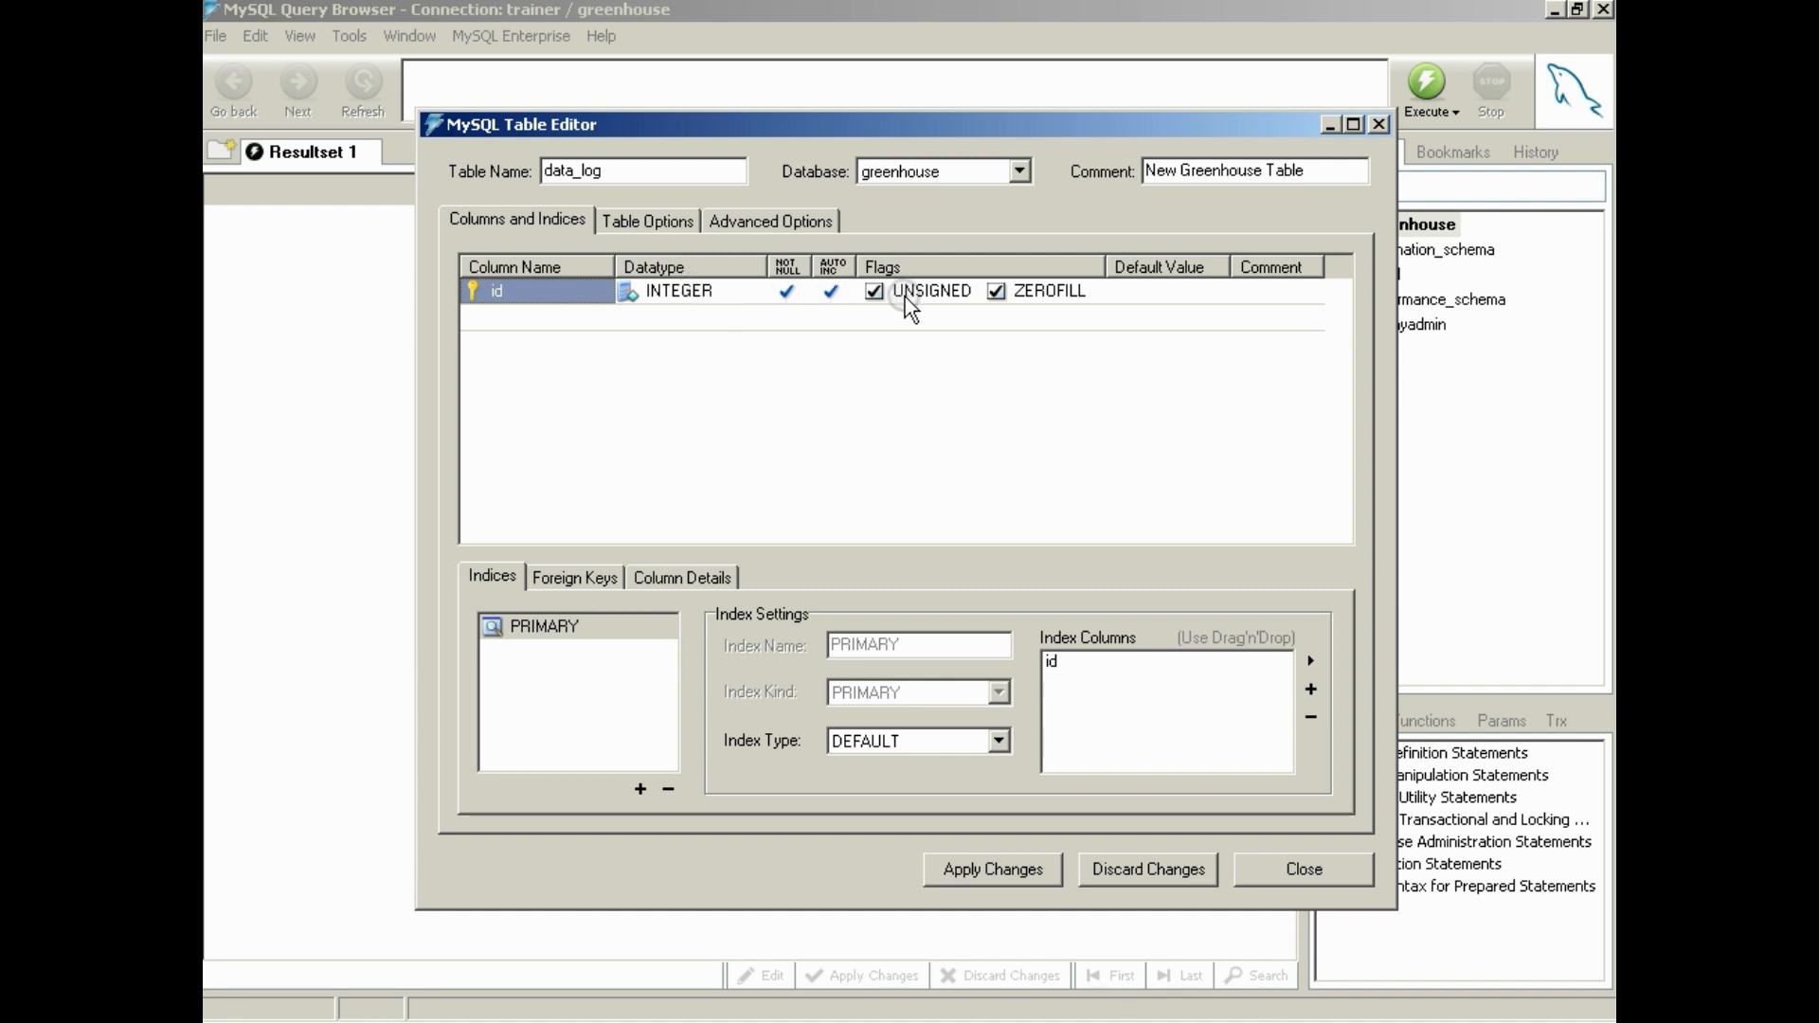
Check the second column in the temps reference screenshot and add a greenhouse_id column with datatype INTEGER to data_log
{"action": "left_click", "coordinate": [529, 313]}
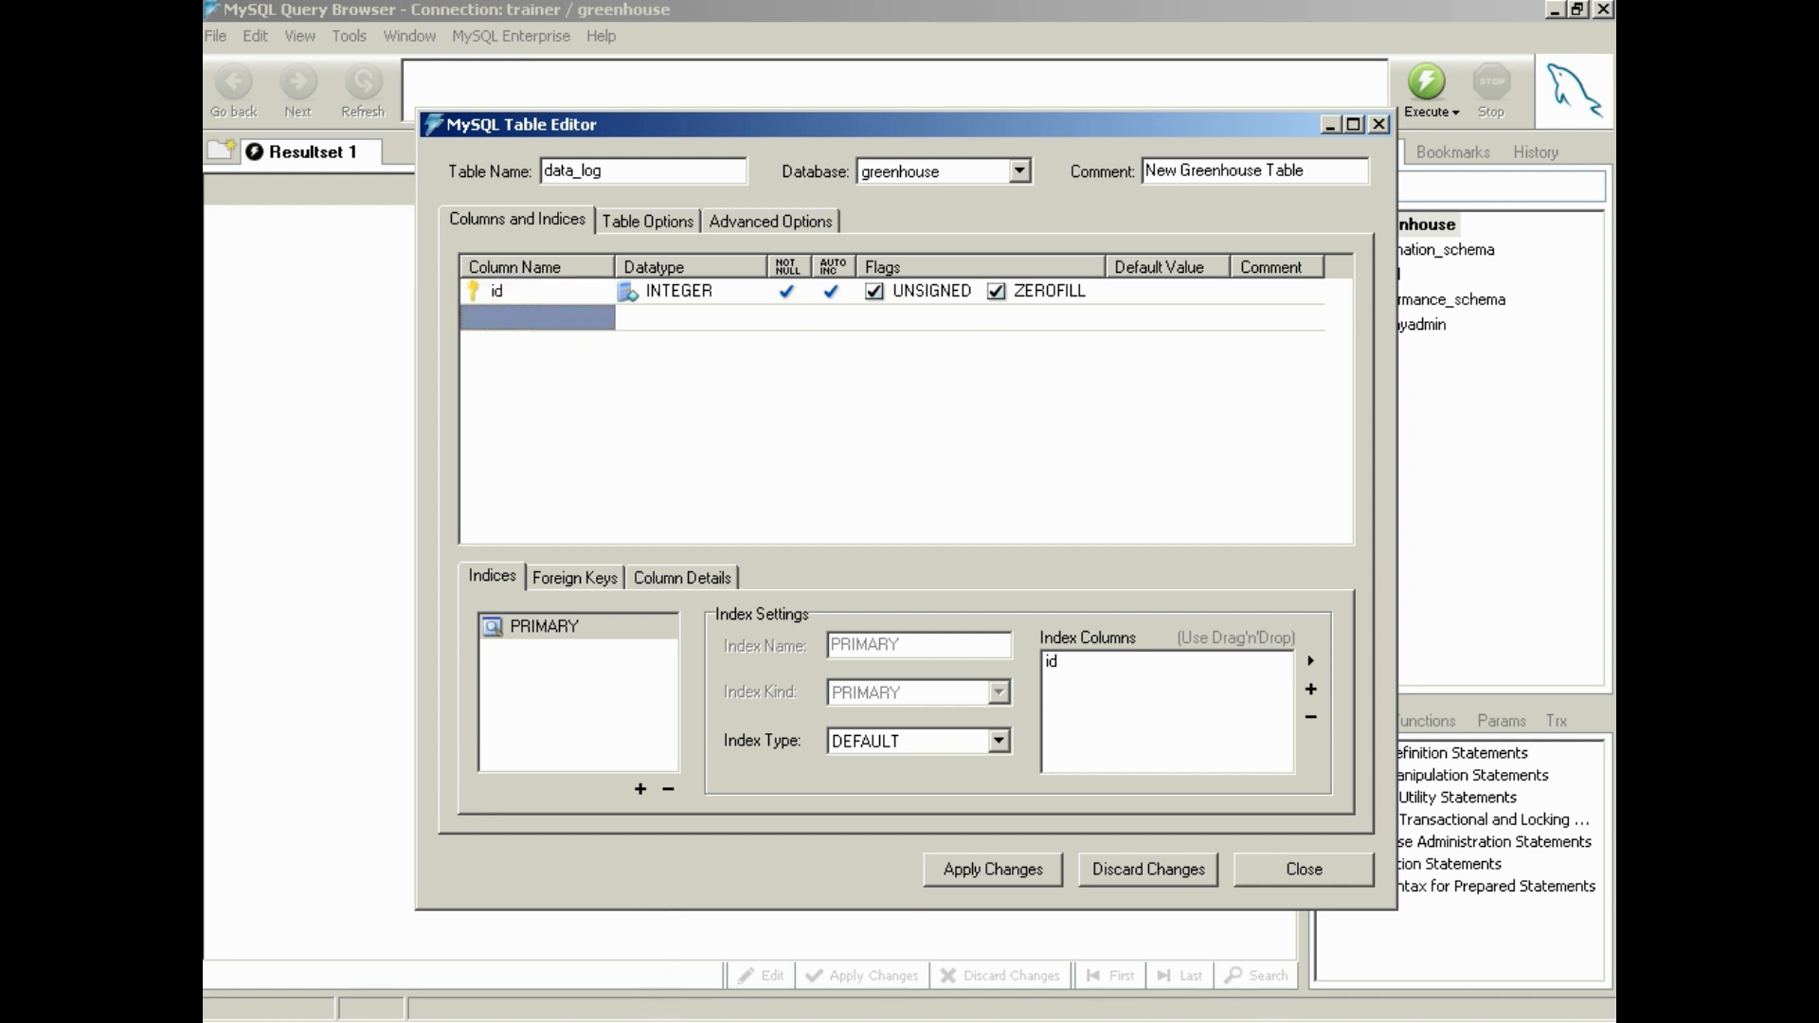
{"action": "left_click", "coordinate": [758, 758]}
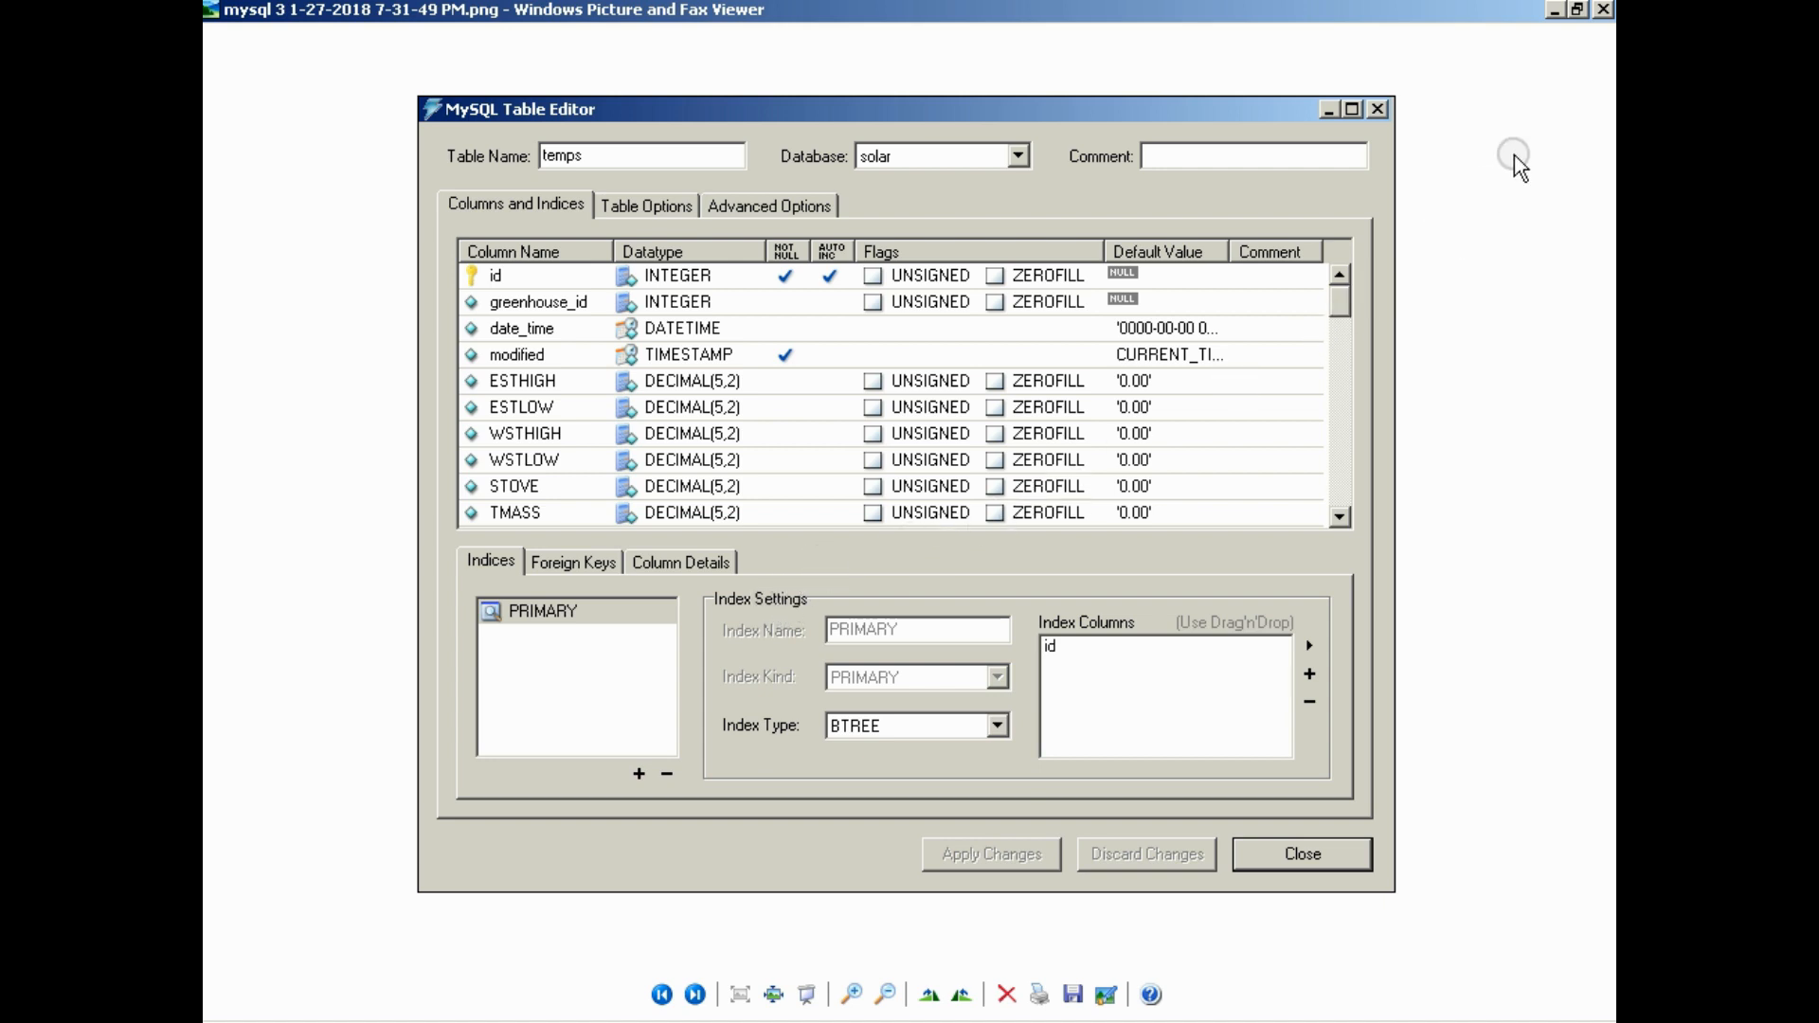
{"action": "left_click", "coordinate": [1555, 9]}
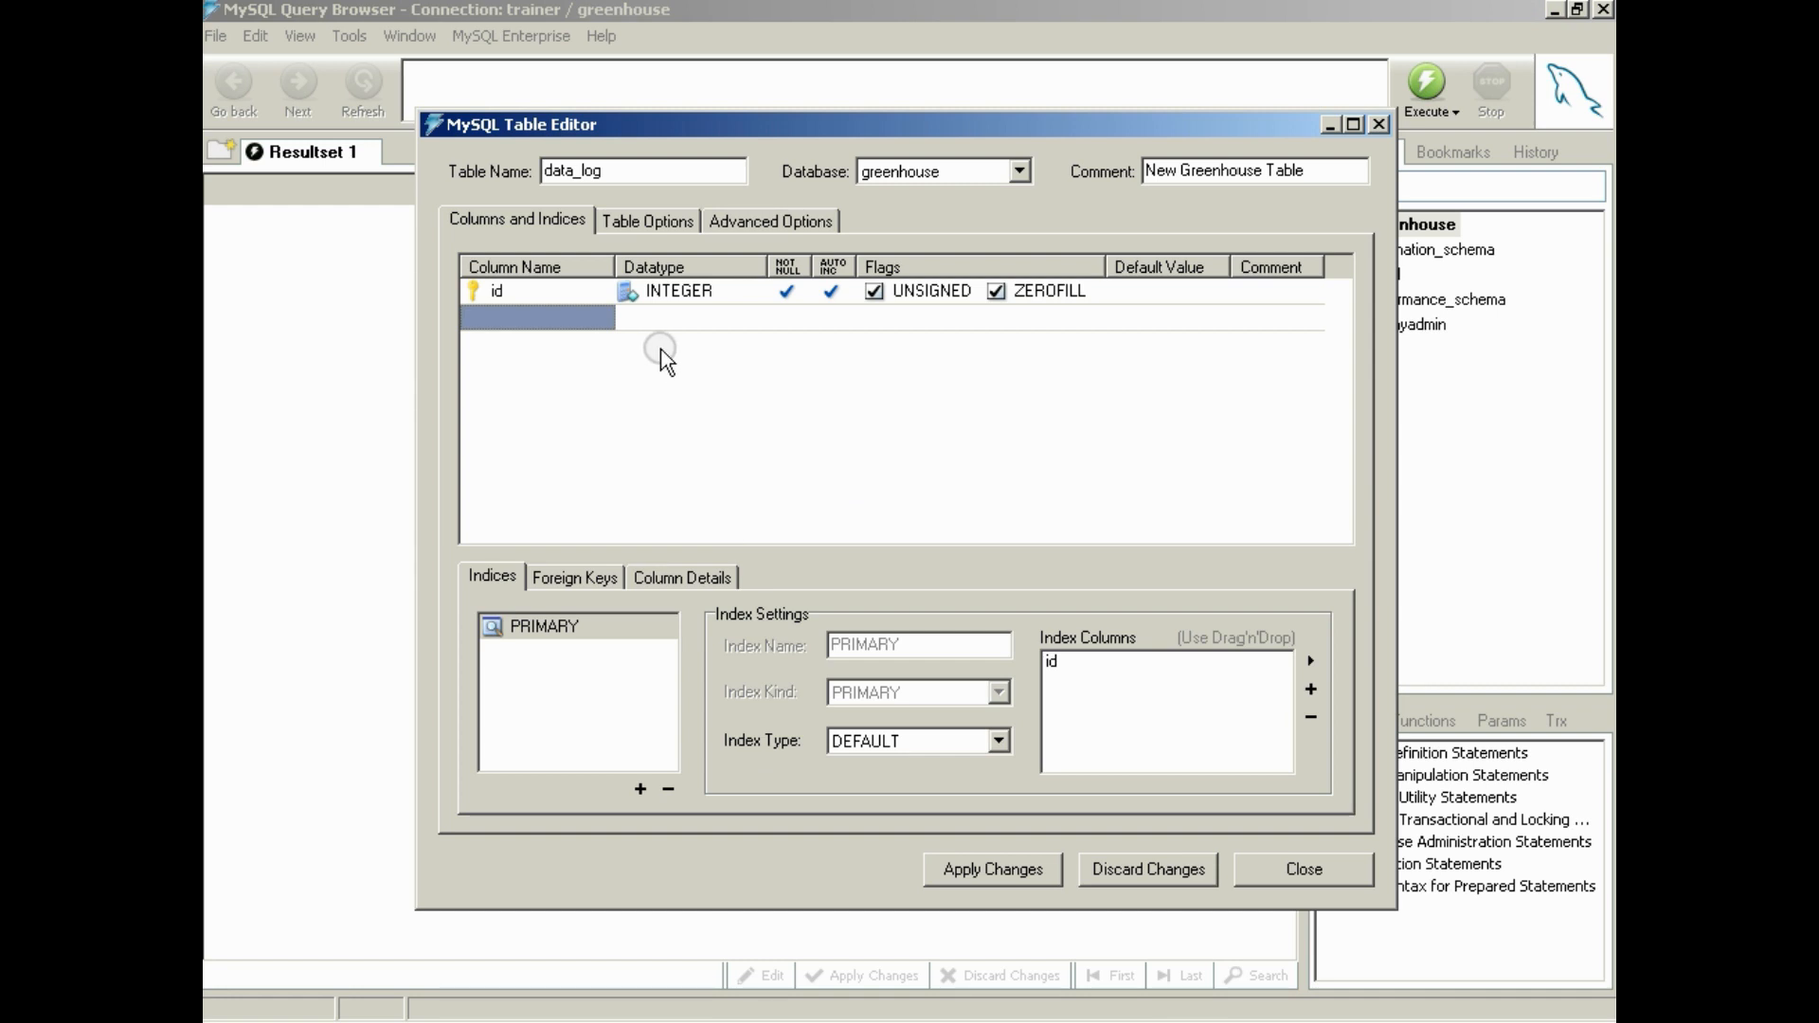
{"action": "left_click", "coordinate": [574, 315]}
{"action": "type", "text": "green"}
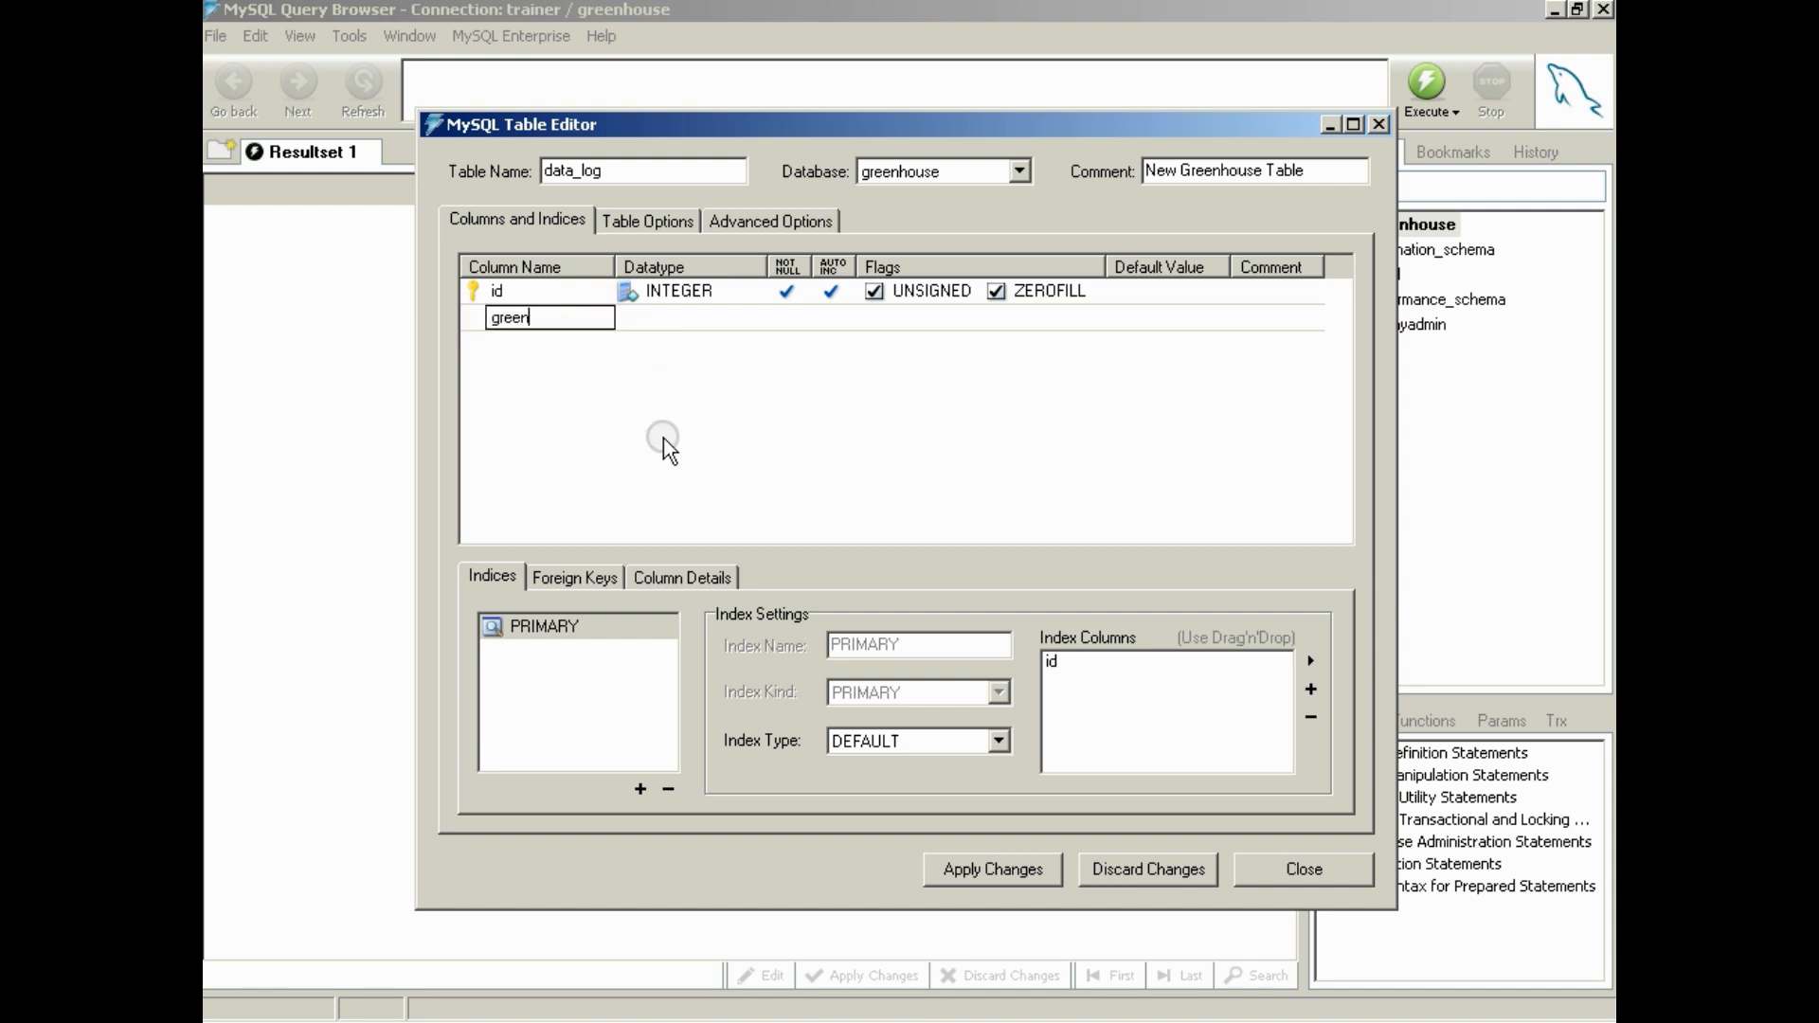
{"action": "type", "text": "house_id"}
{"action": "key", "text": "Tab"}
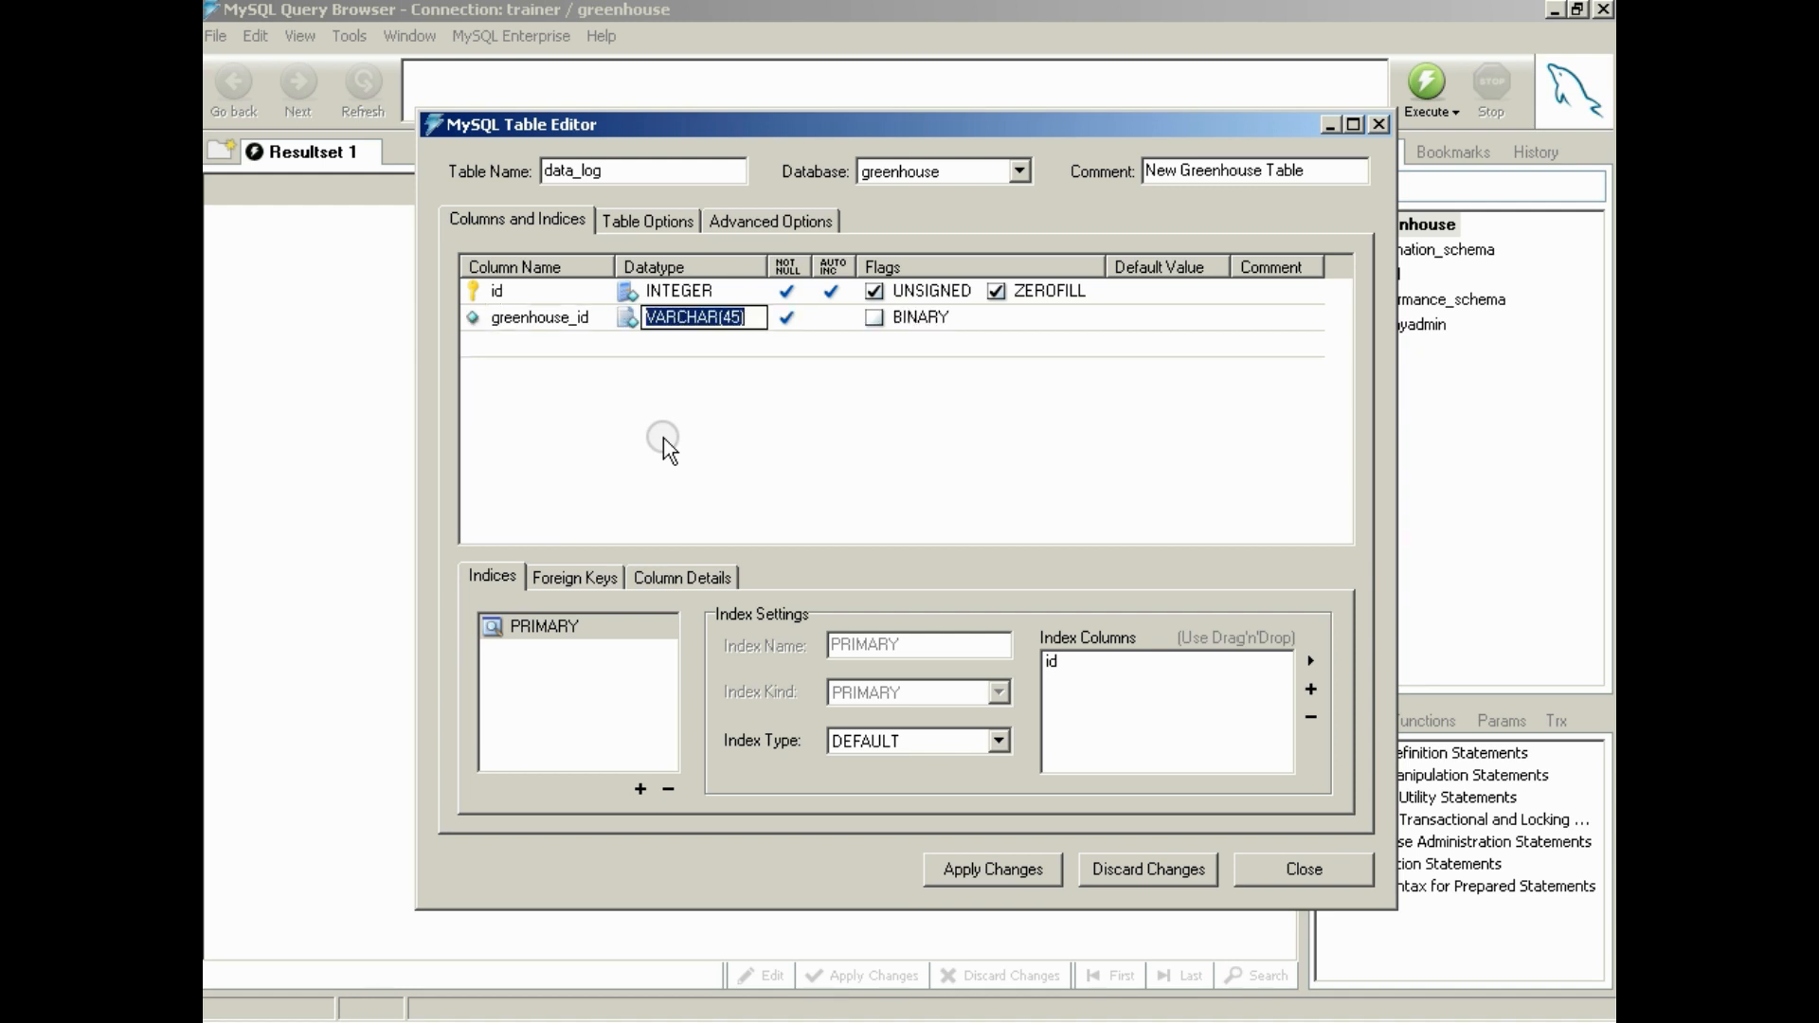
{"action": "type", "text": "INTEGER"}
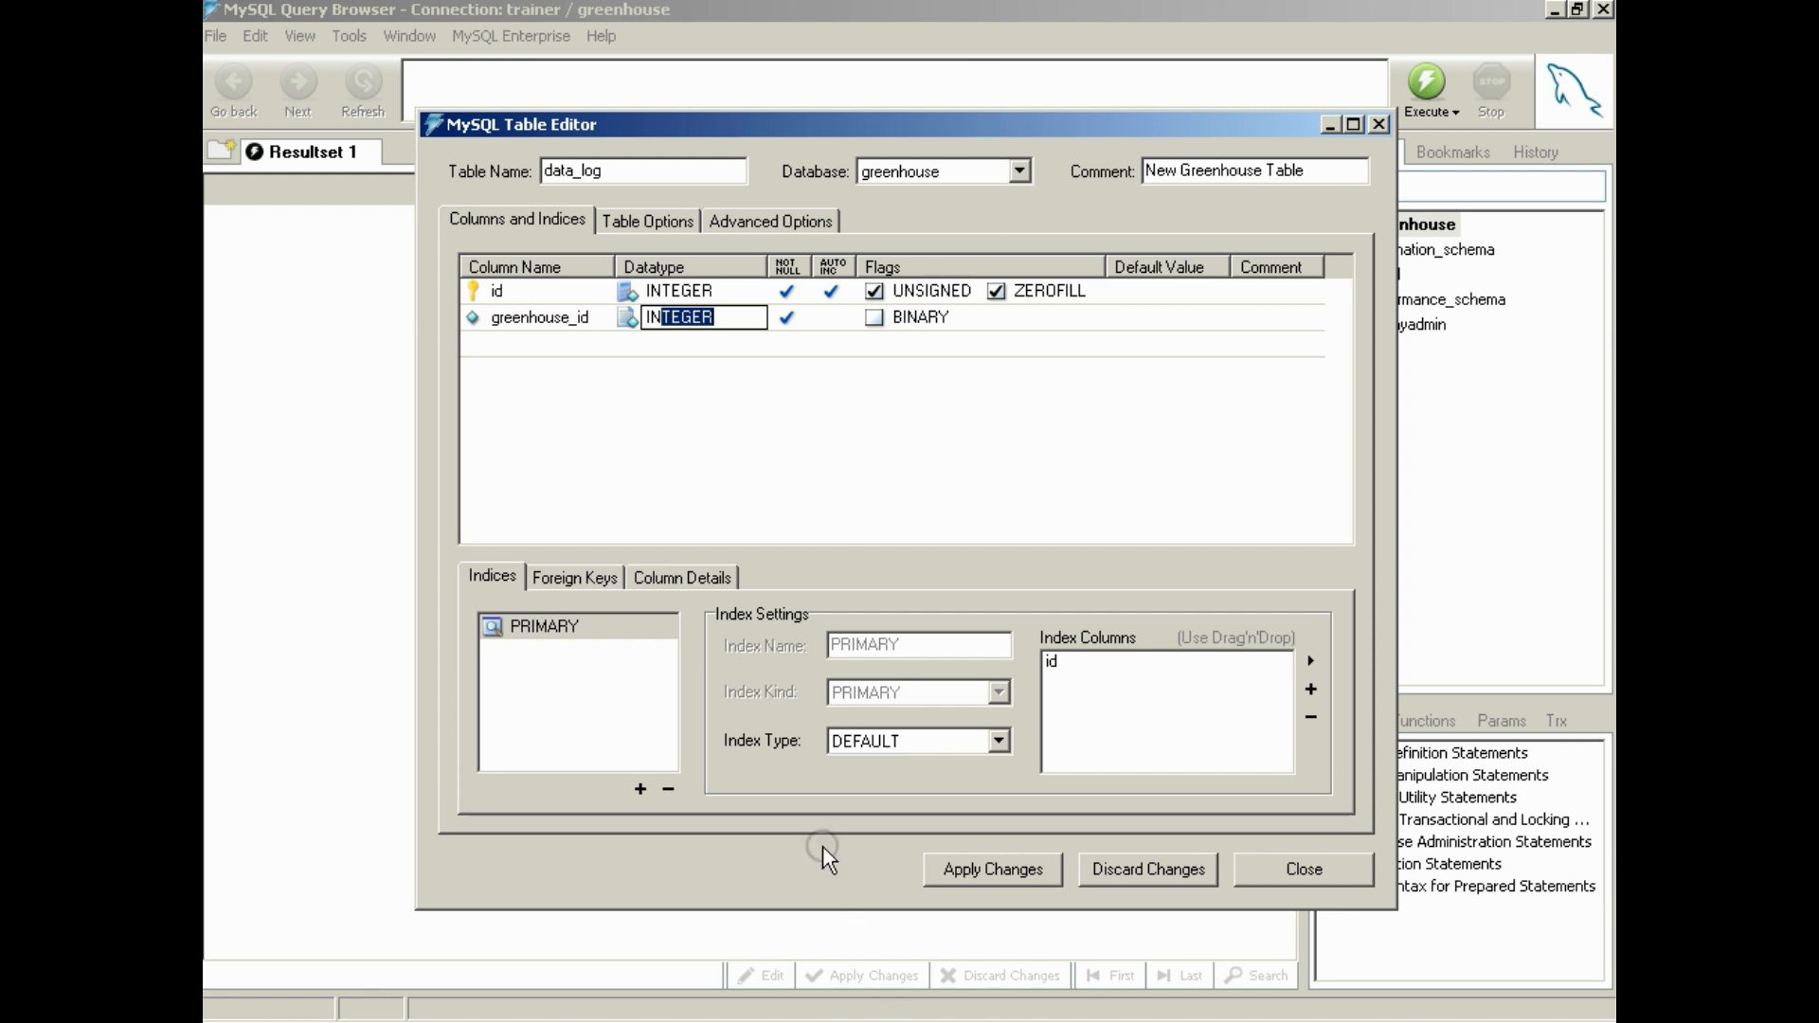
{"action": "key", "text": "Return"}
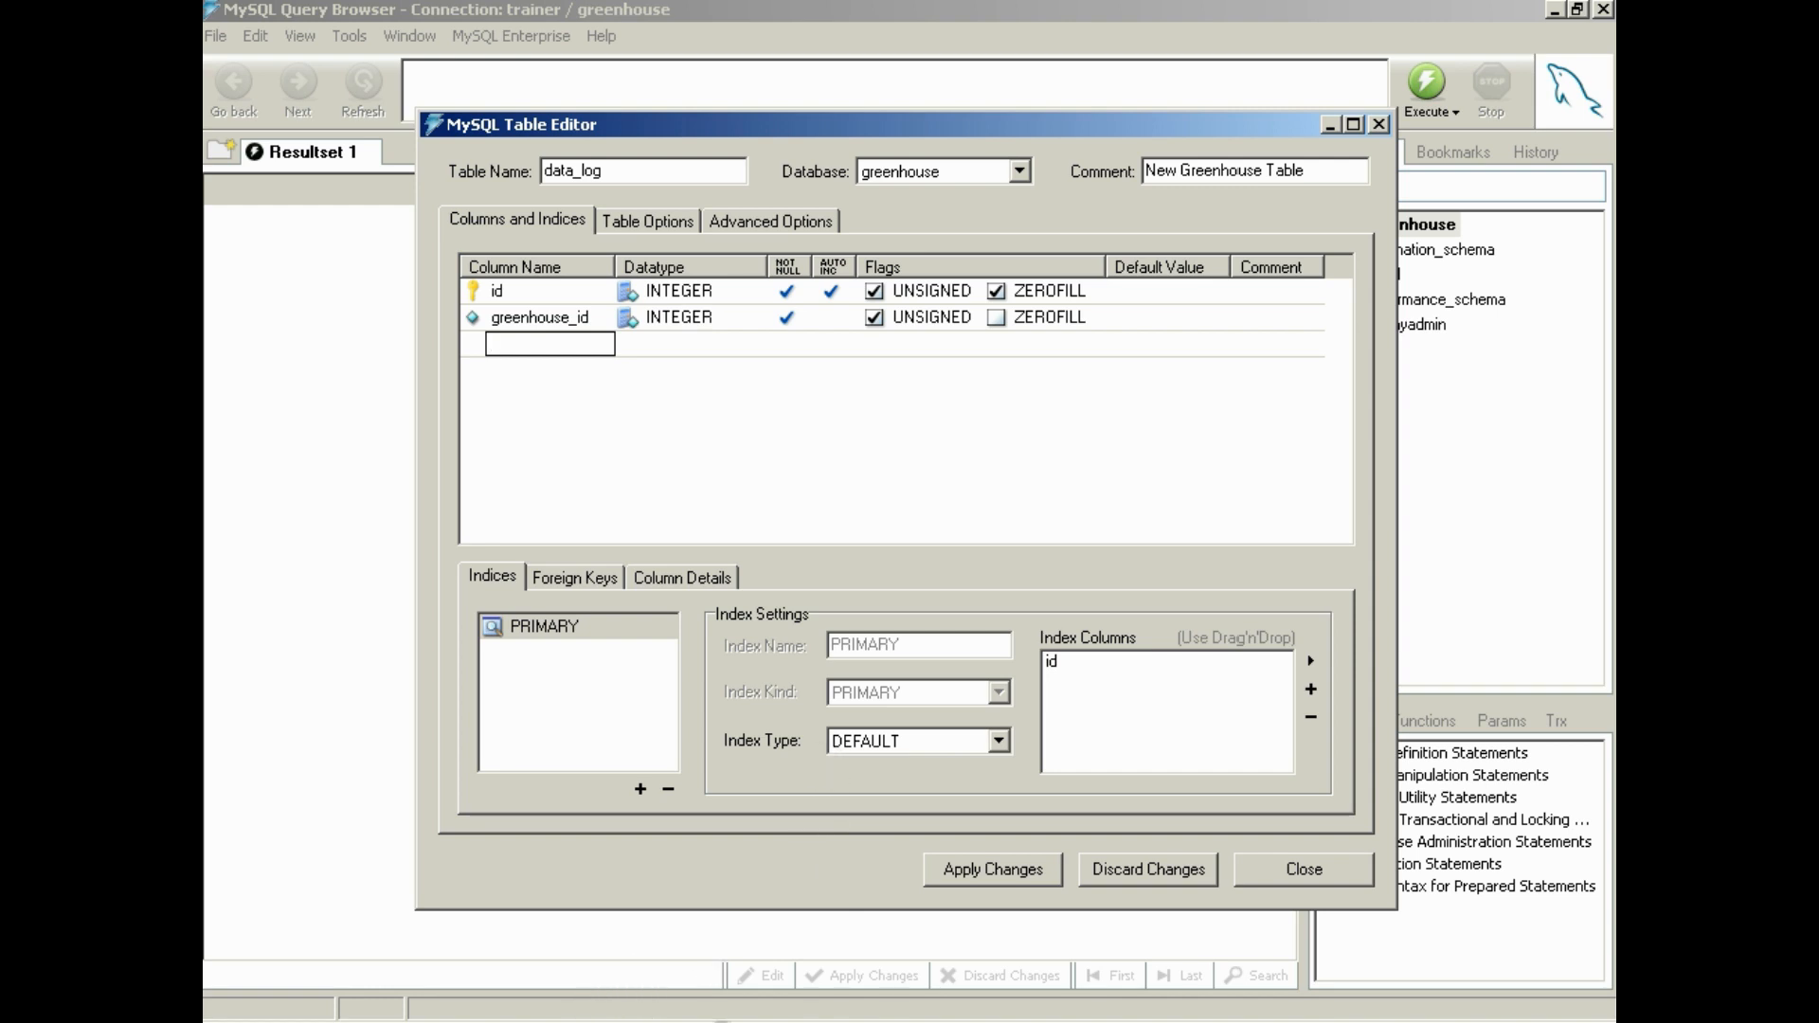
Compare greenhouse_id with the temps reference screenshot and turn off its NOT NULL and UNSIGNED options
{"action": "left_click", "coordinate": [625, 1012]}
{"action": "left_click", "coordinate": [738, 761]}
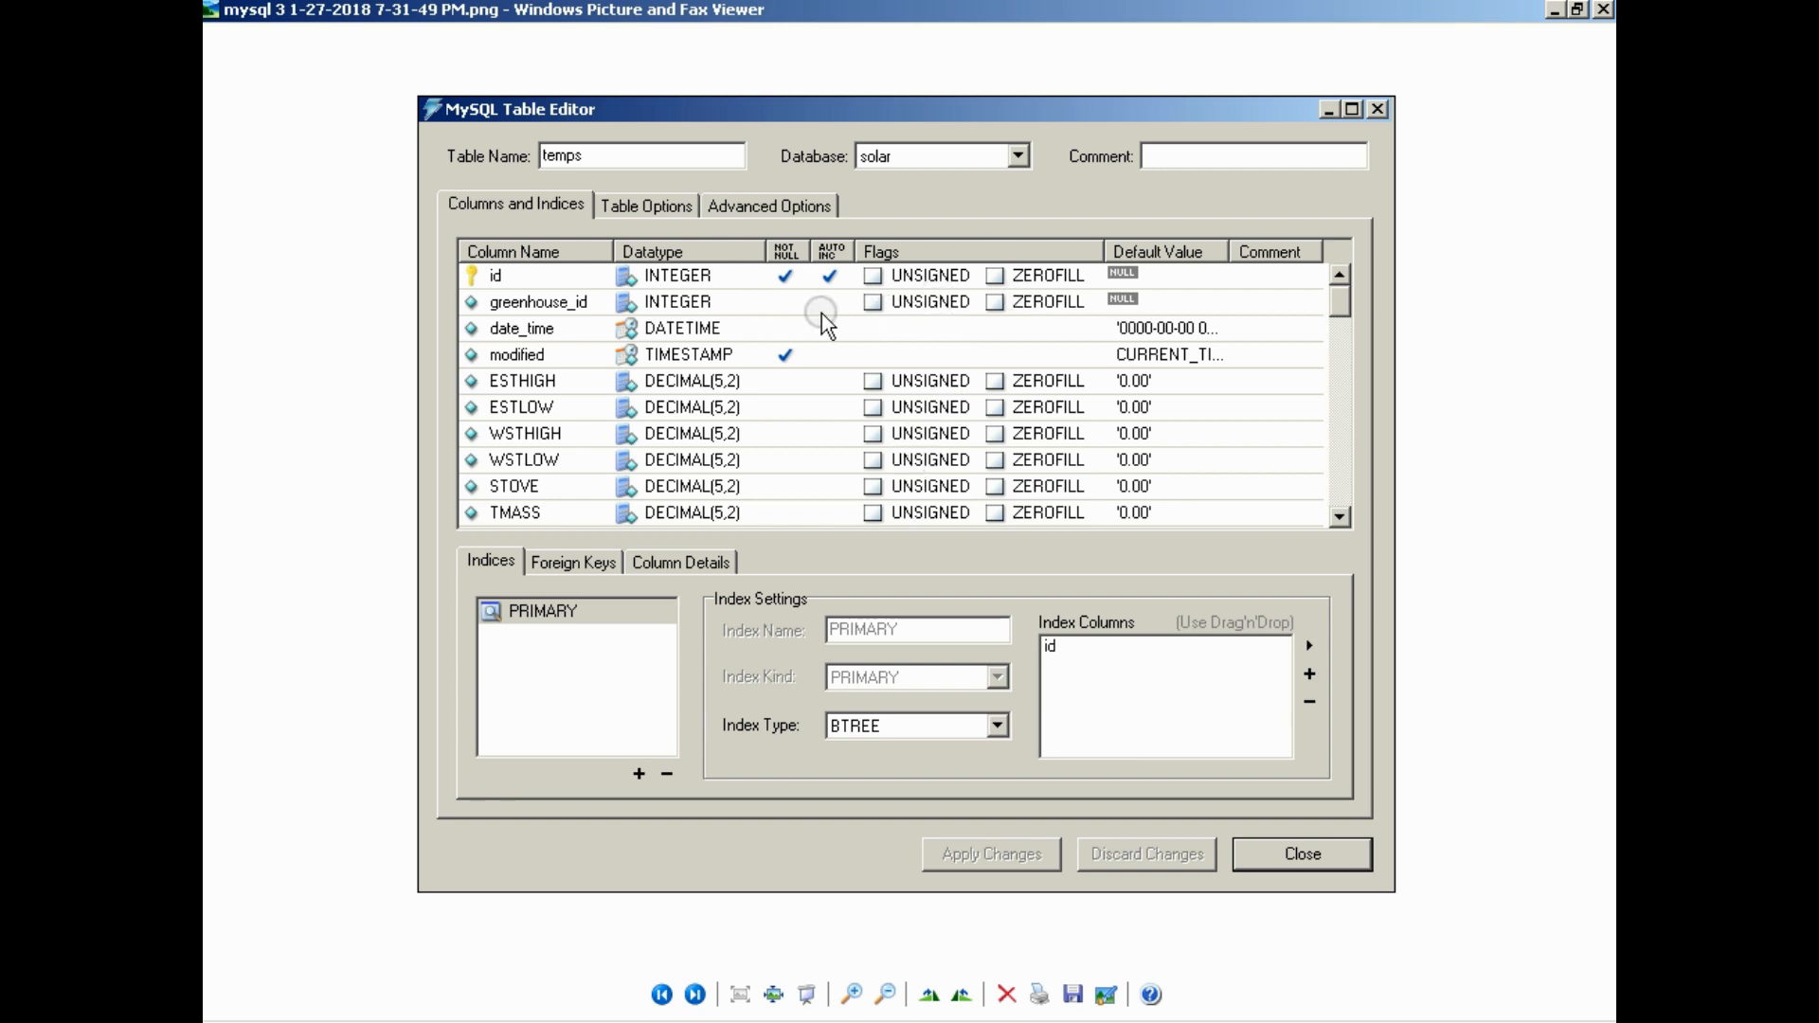
{"action": "left_click", "coordinate": [1552, 10]}
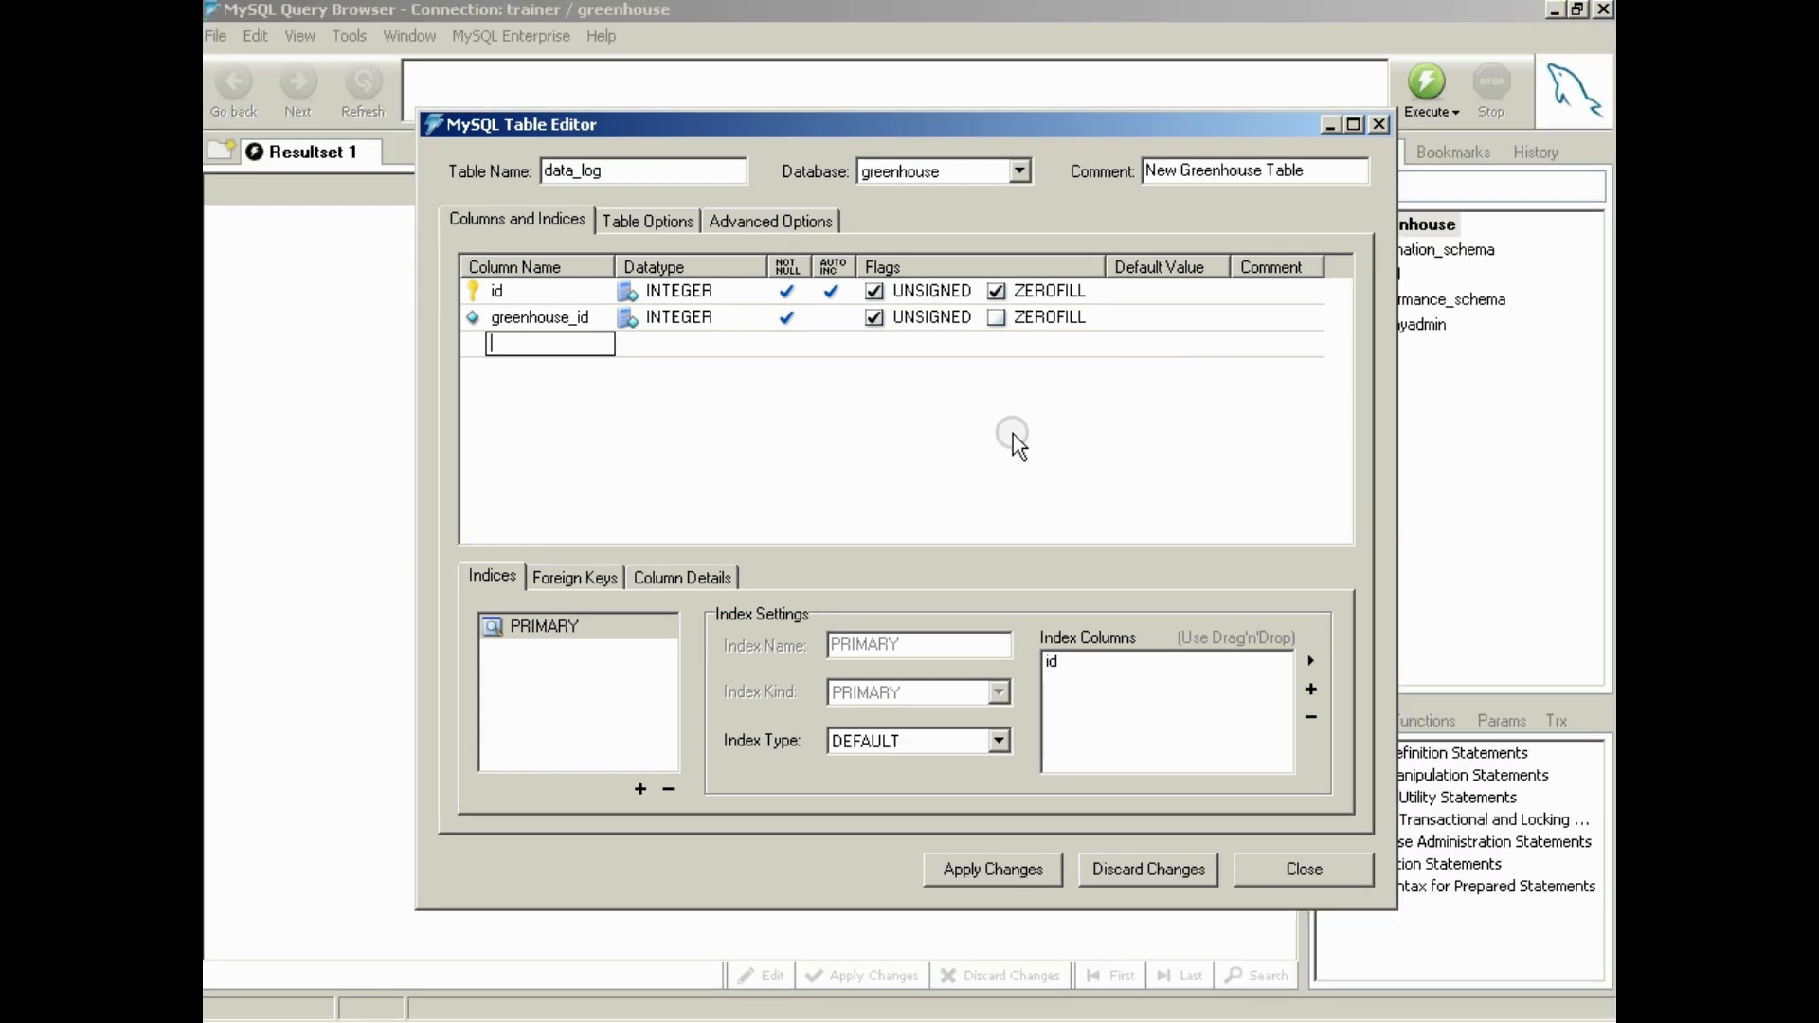
{"action": "left_click", "coordinate": [787, 317]}
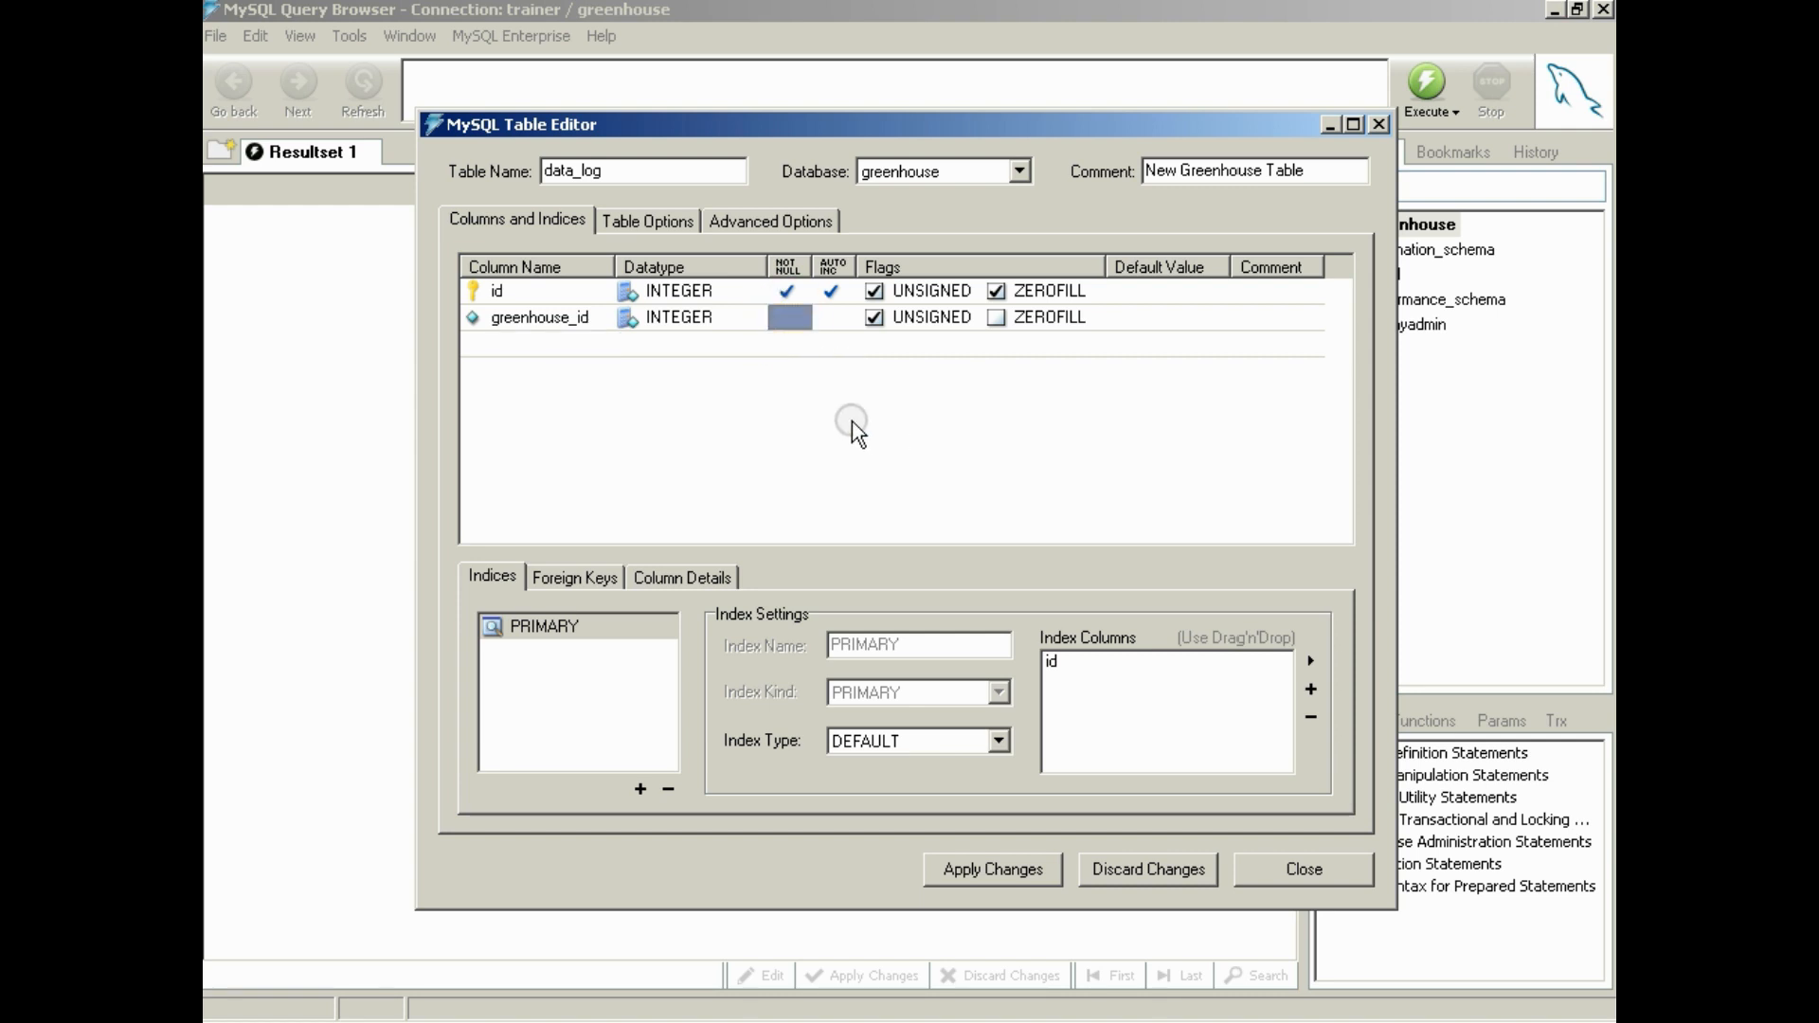
{"action": "left_click", "coordinate": [875, 323]}
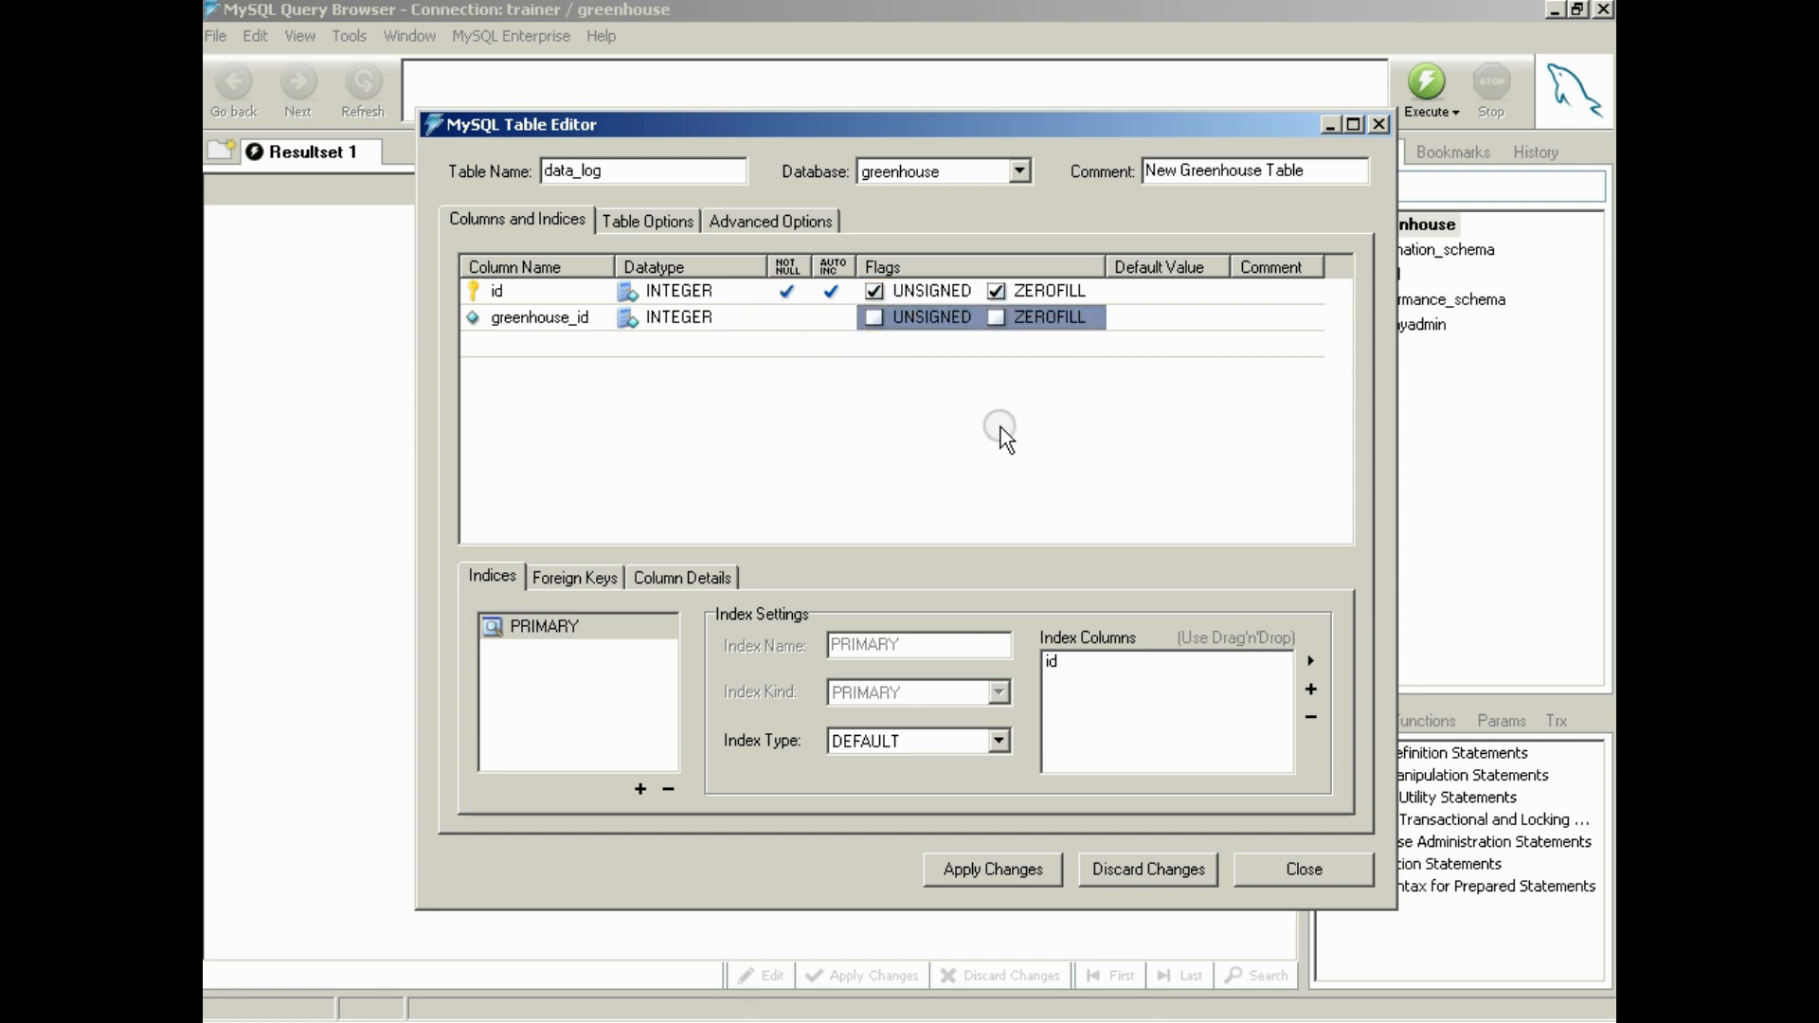
Check the third column in the temps reference screenshot and add a date_time column with datatype DATETIME to data_log
{"action": "left_click", "coordinate": [530, 343]}
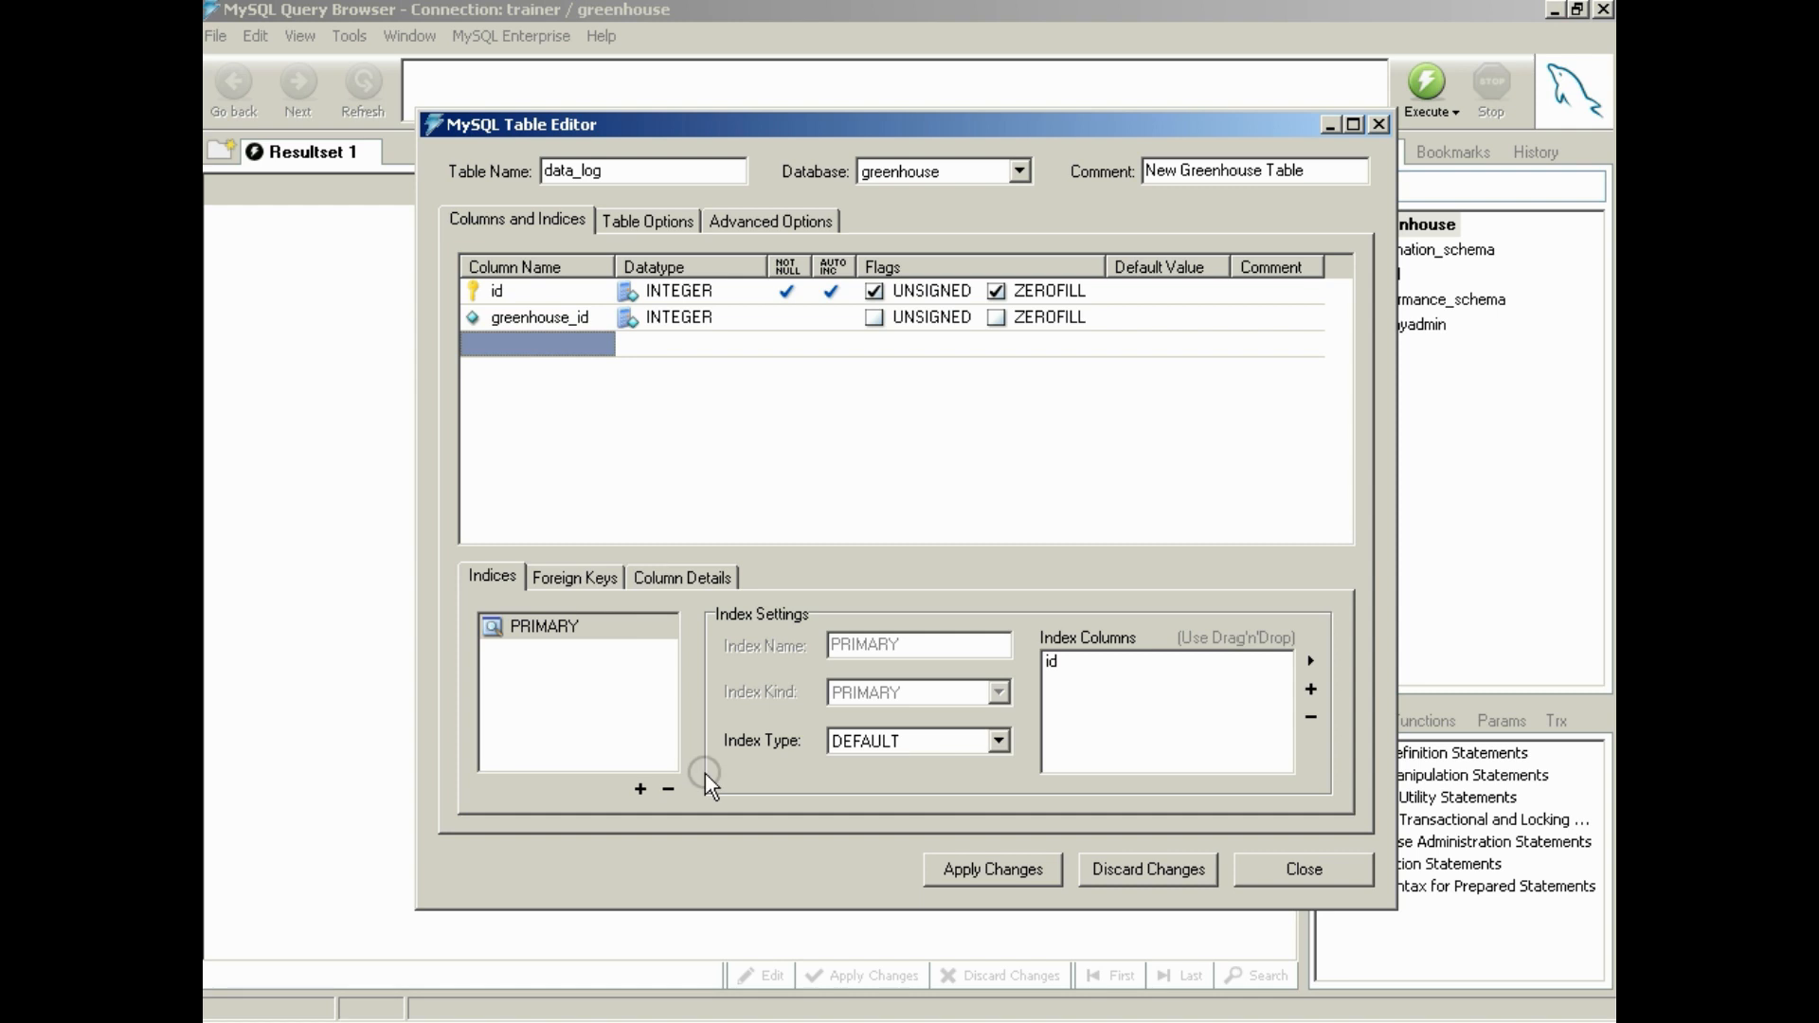
{"action": "left_click", "coordinate": [650, 1022]}
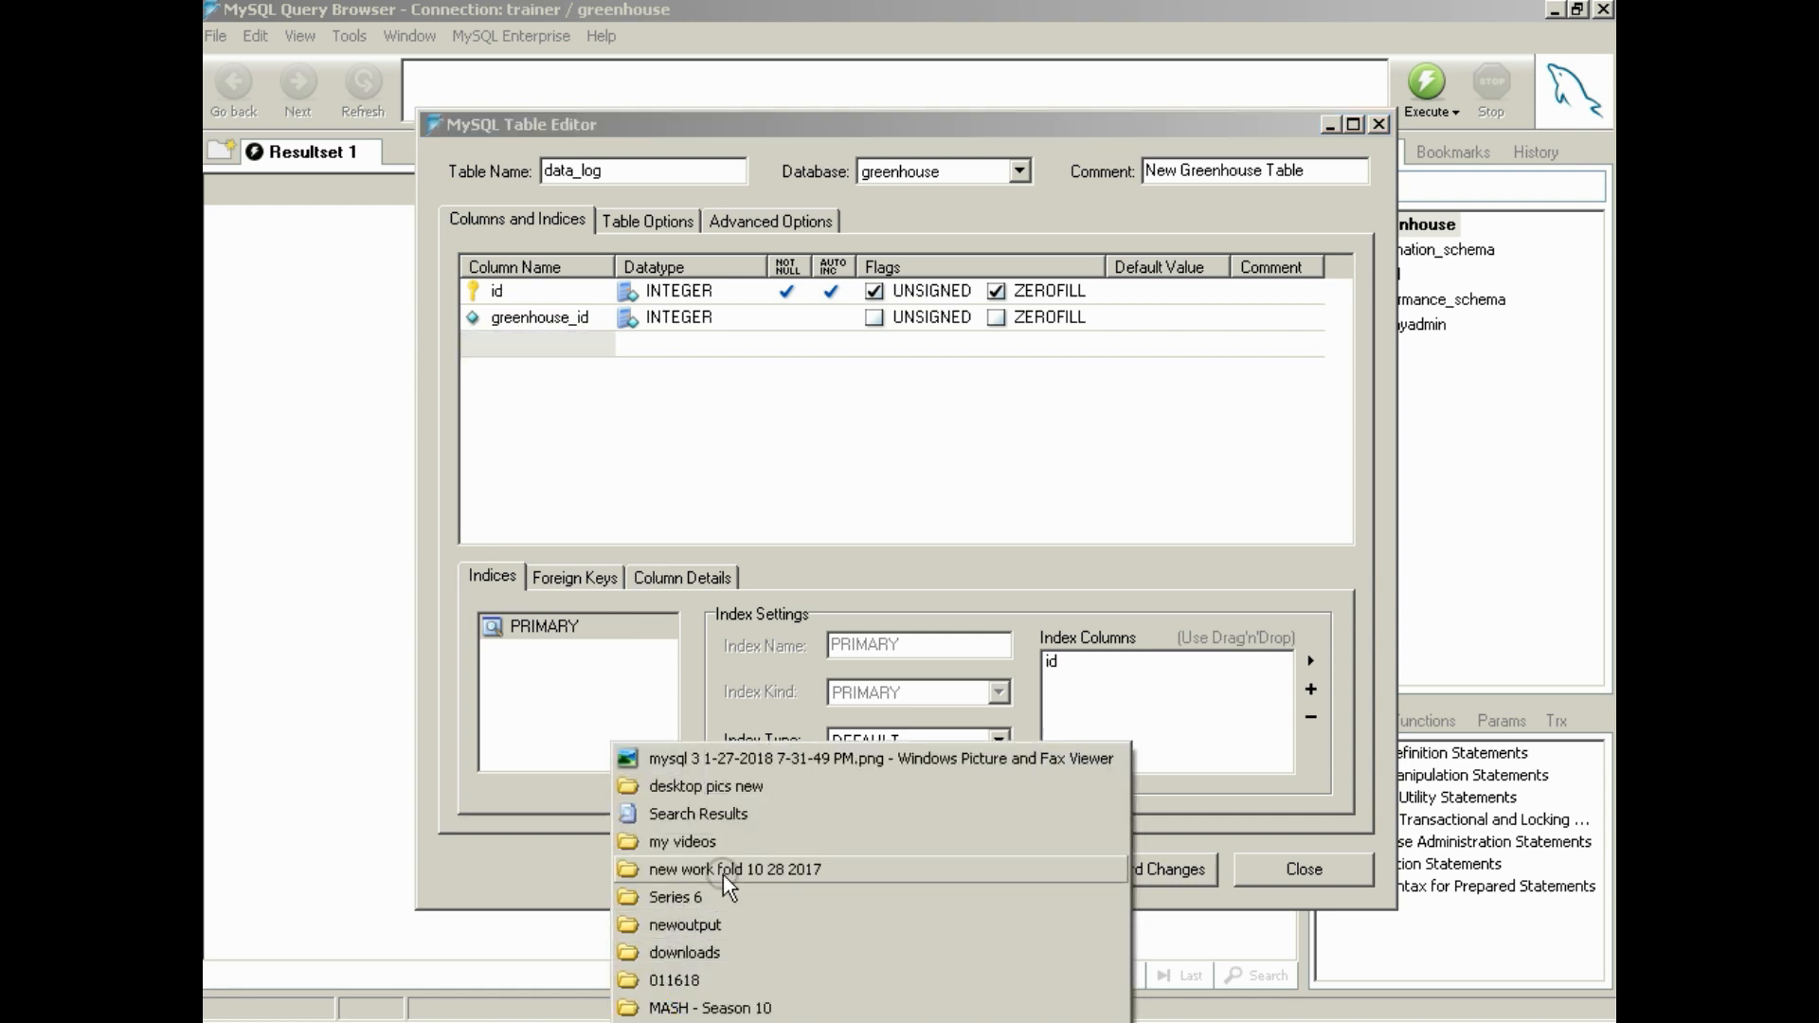
{"action": "left_click", "coordinate": [749, 757]}
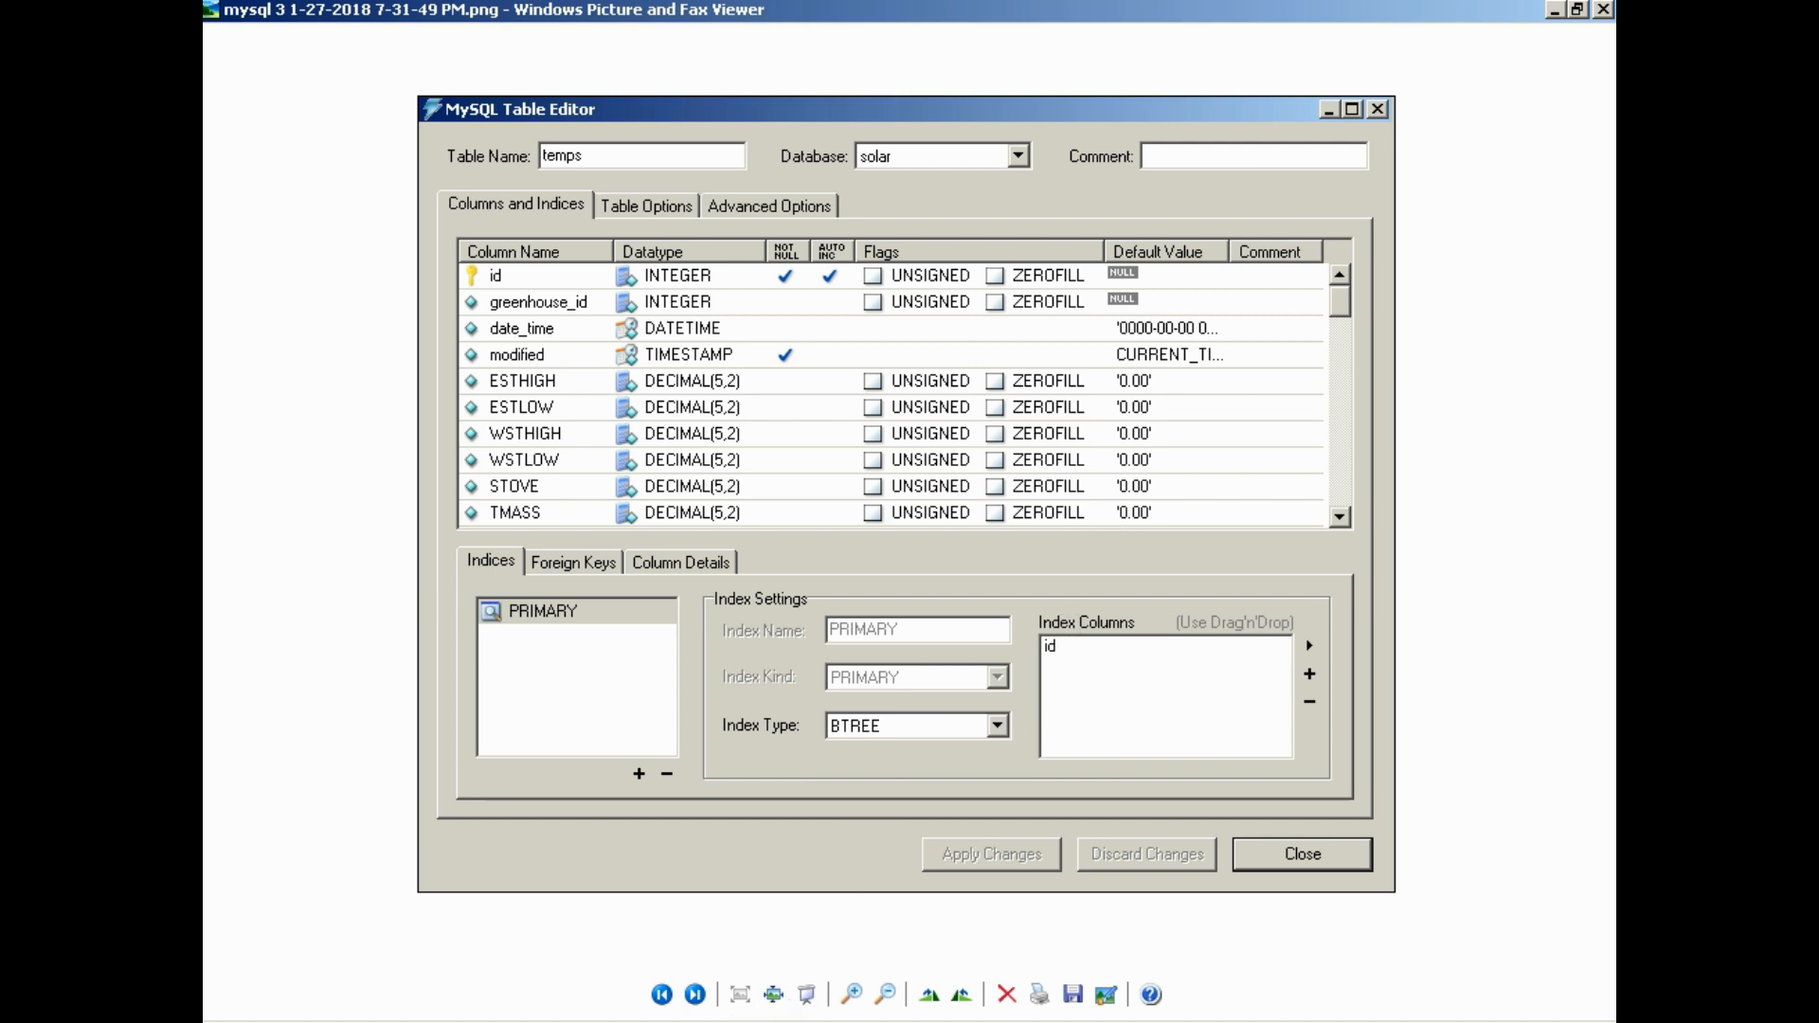
{"action": "left_click", "coordinate": [1089, 1019]}
{"action": "left_click", "coordinate": [1092, 986]}
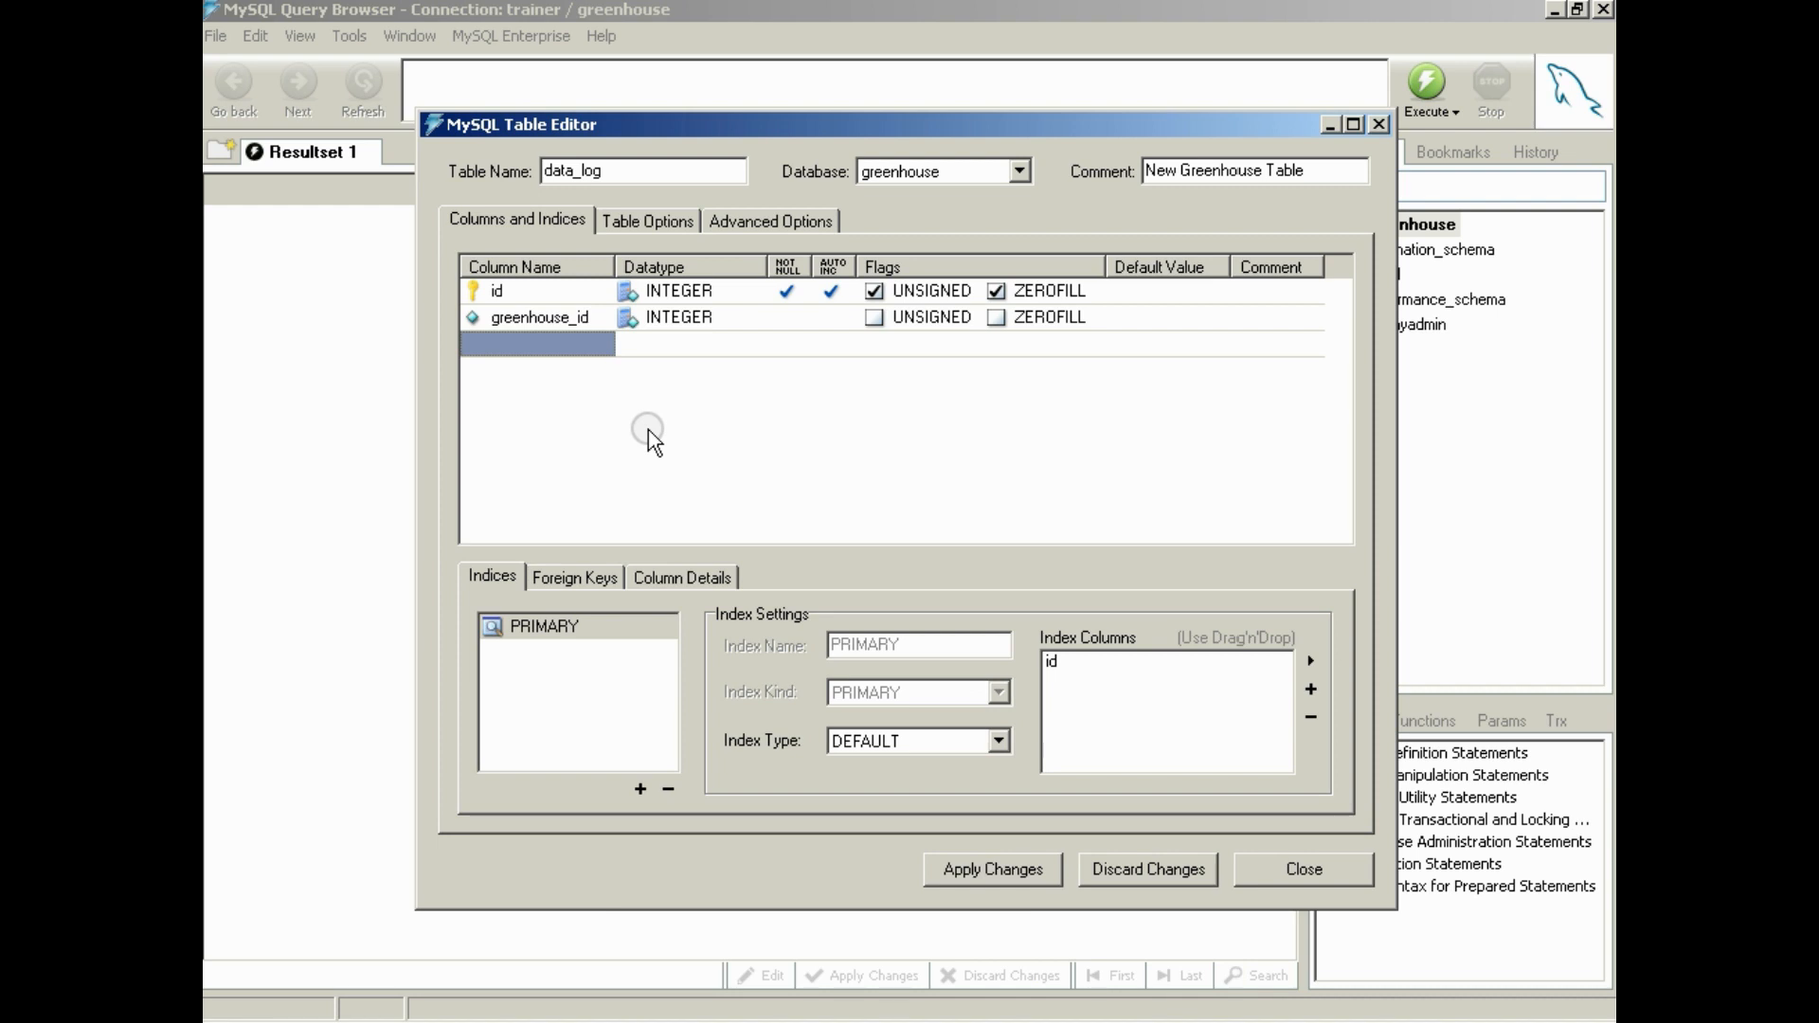
{"action": "left_click", "coordinate": [509, 346]}
{"action": "type", "text": "date_time"}
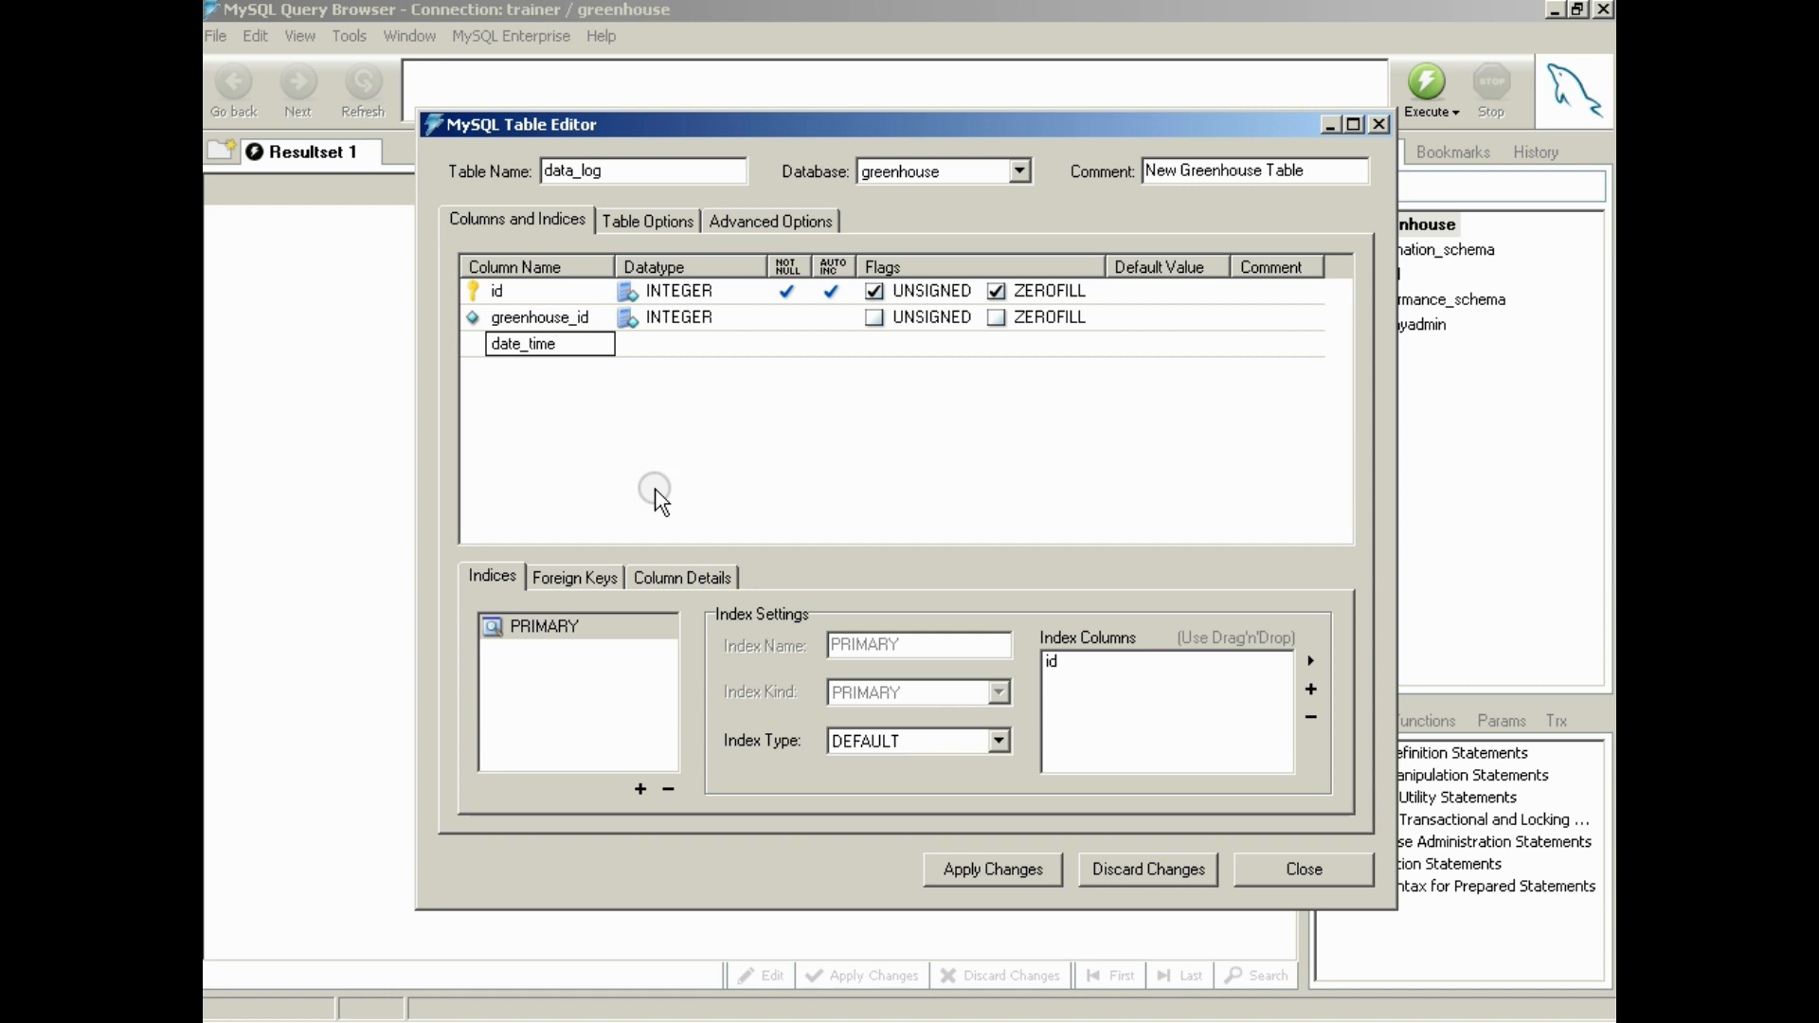
{"action": "key", "text": "Tab"}
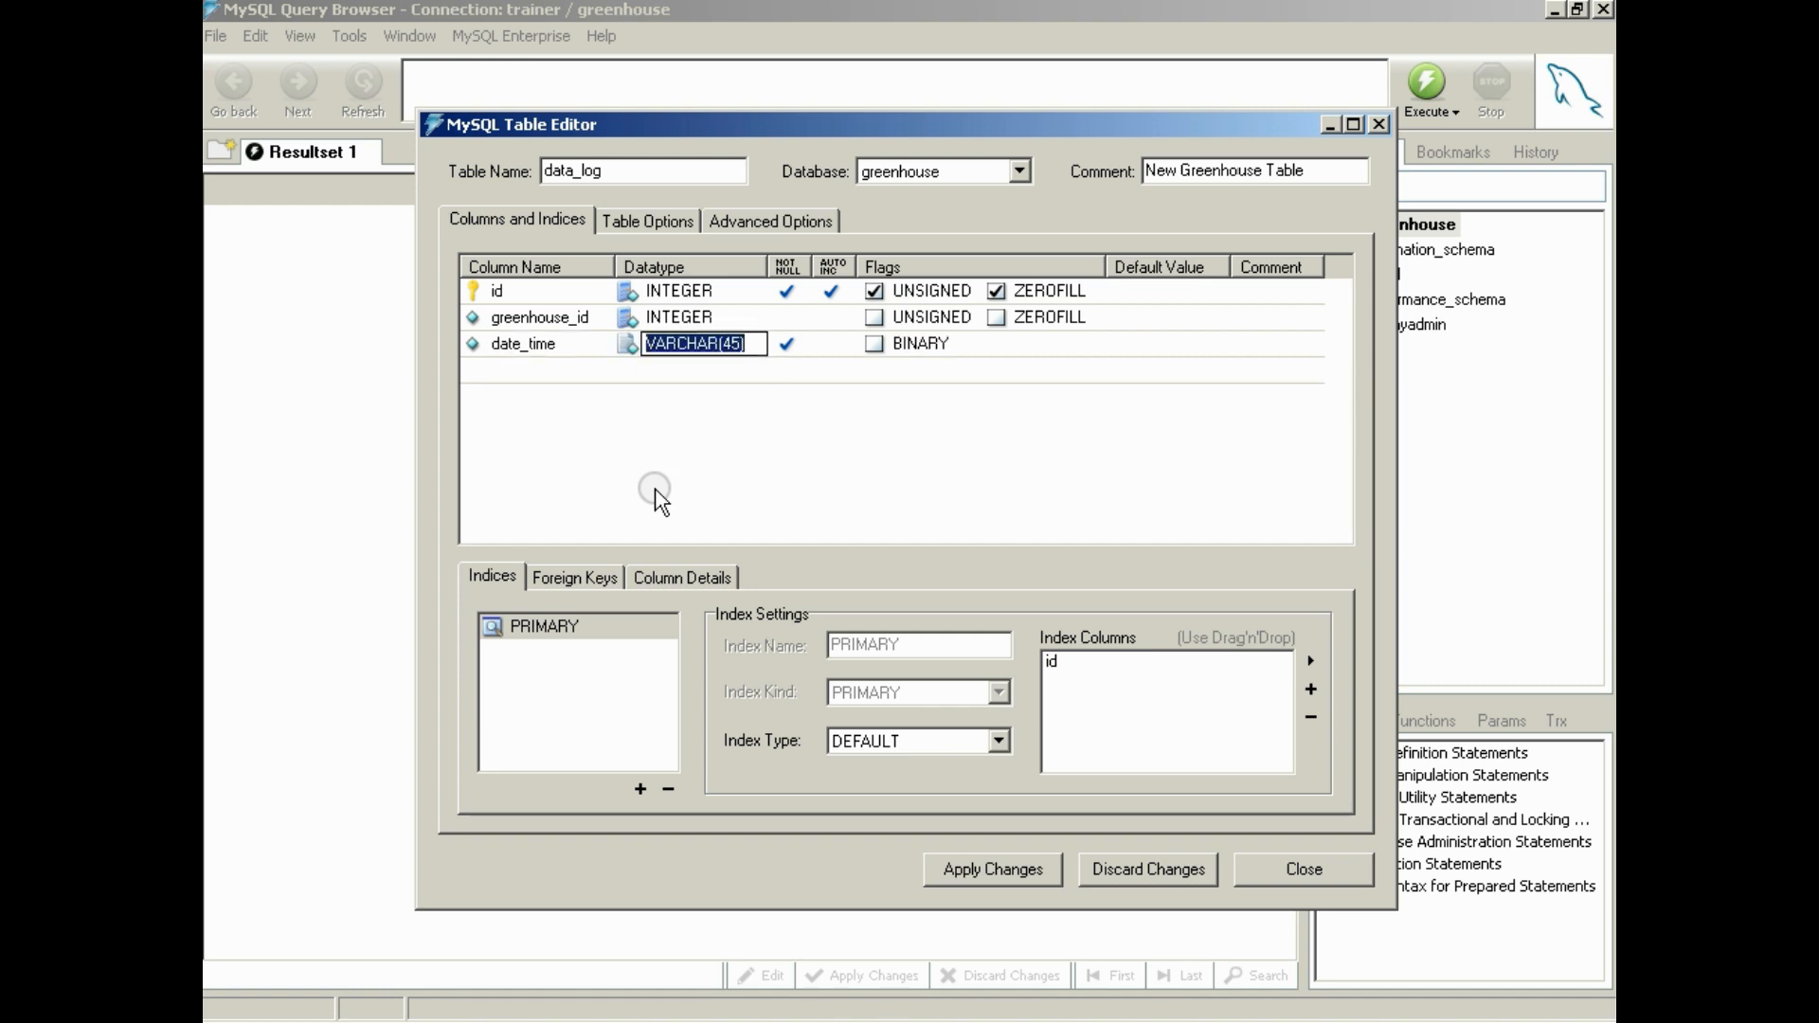
{"action": "left_click", "coordinate": [634, 333]}
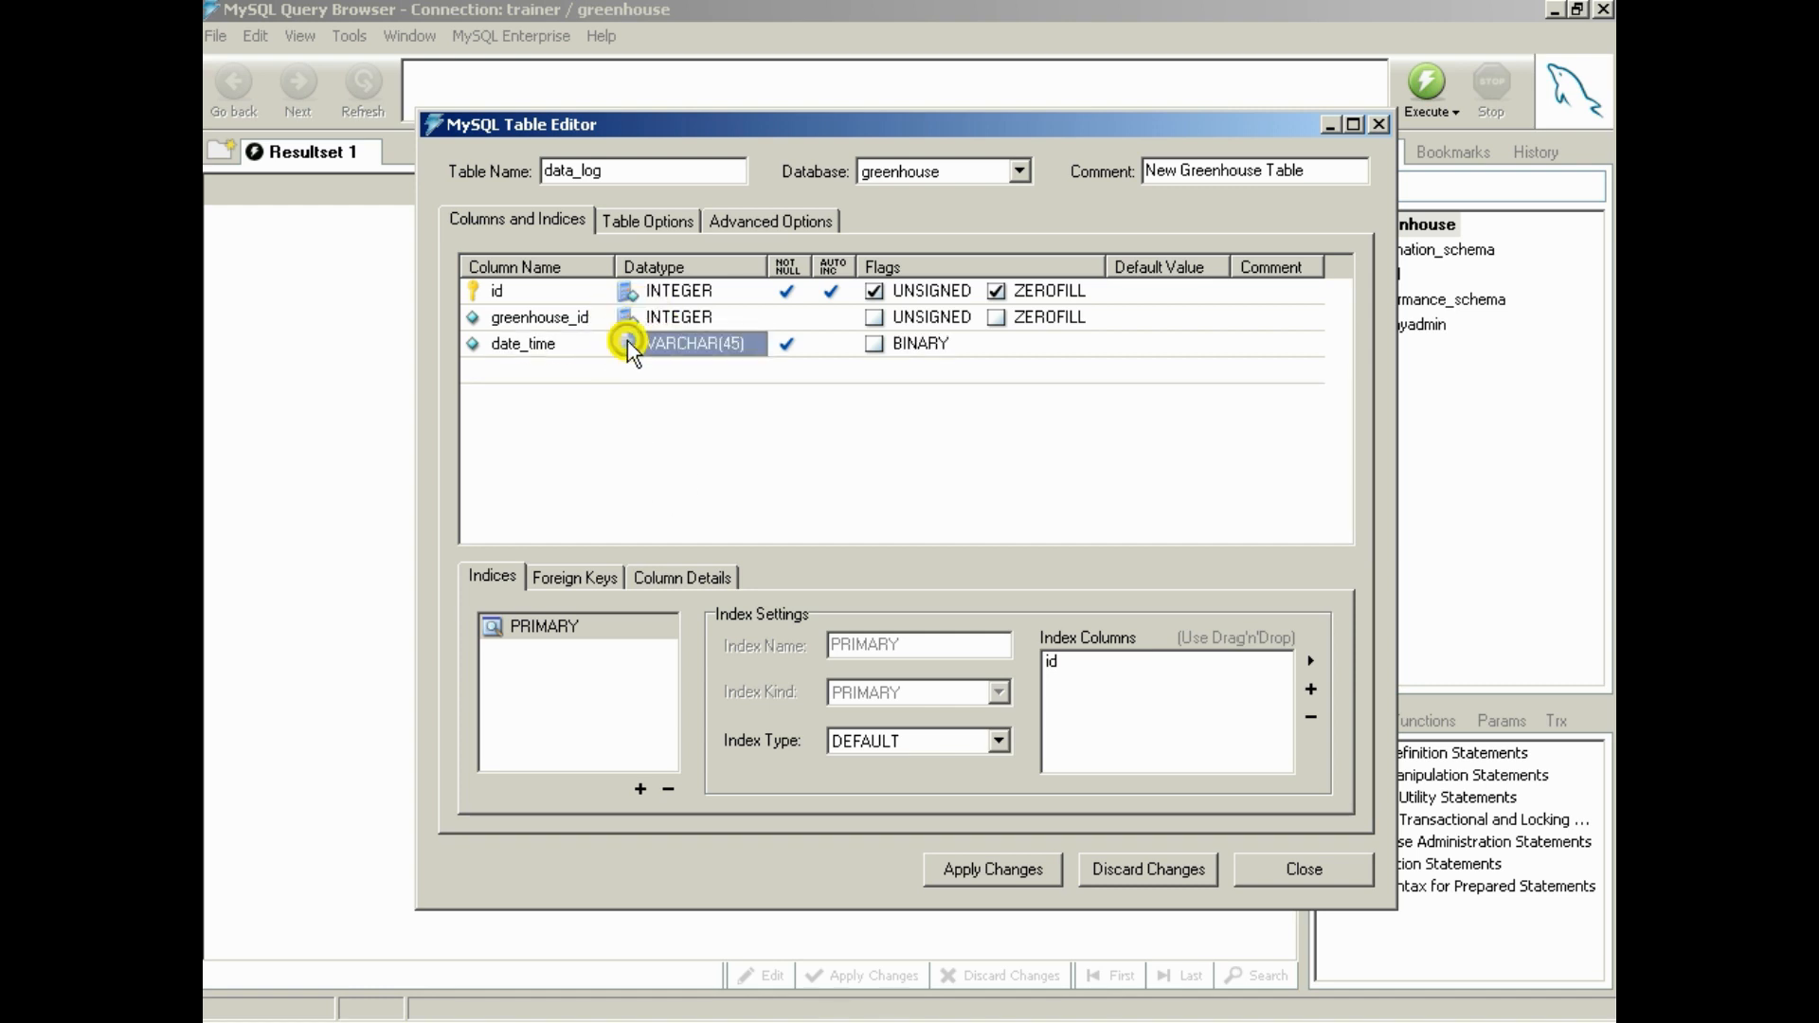
{"action": "left_click", "coordinate": [690, 342]}
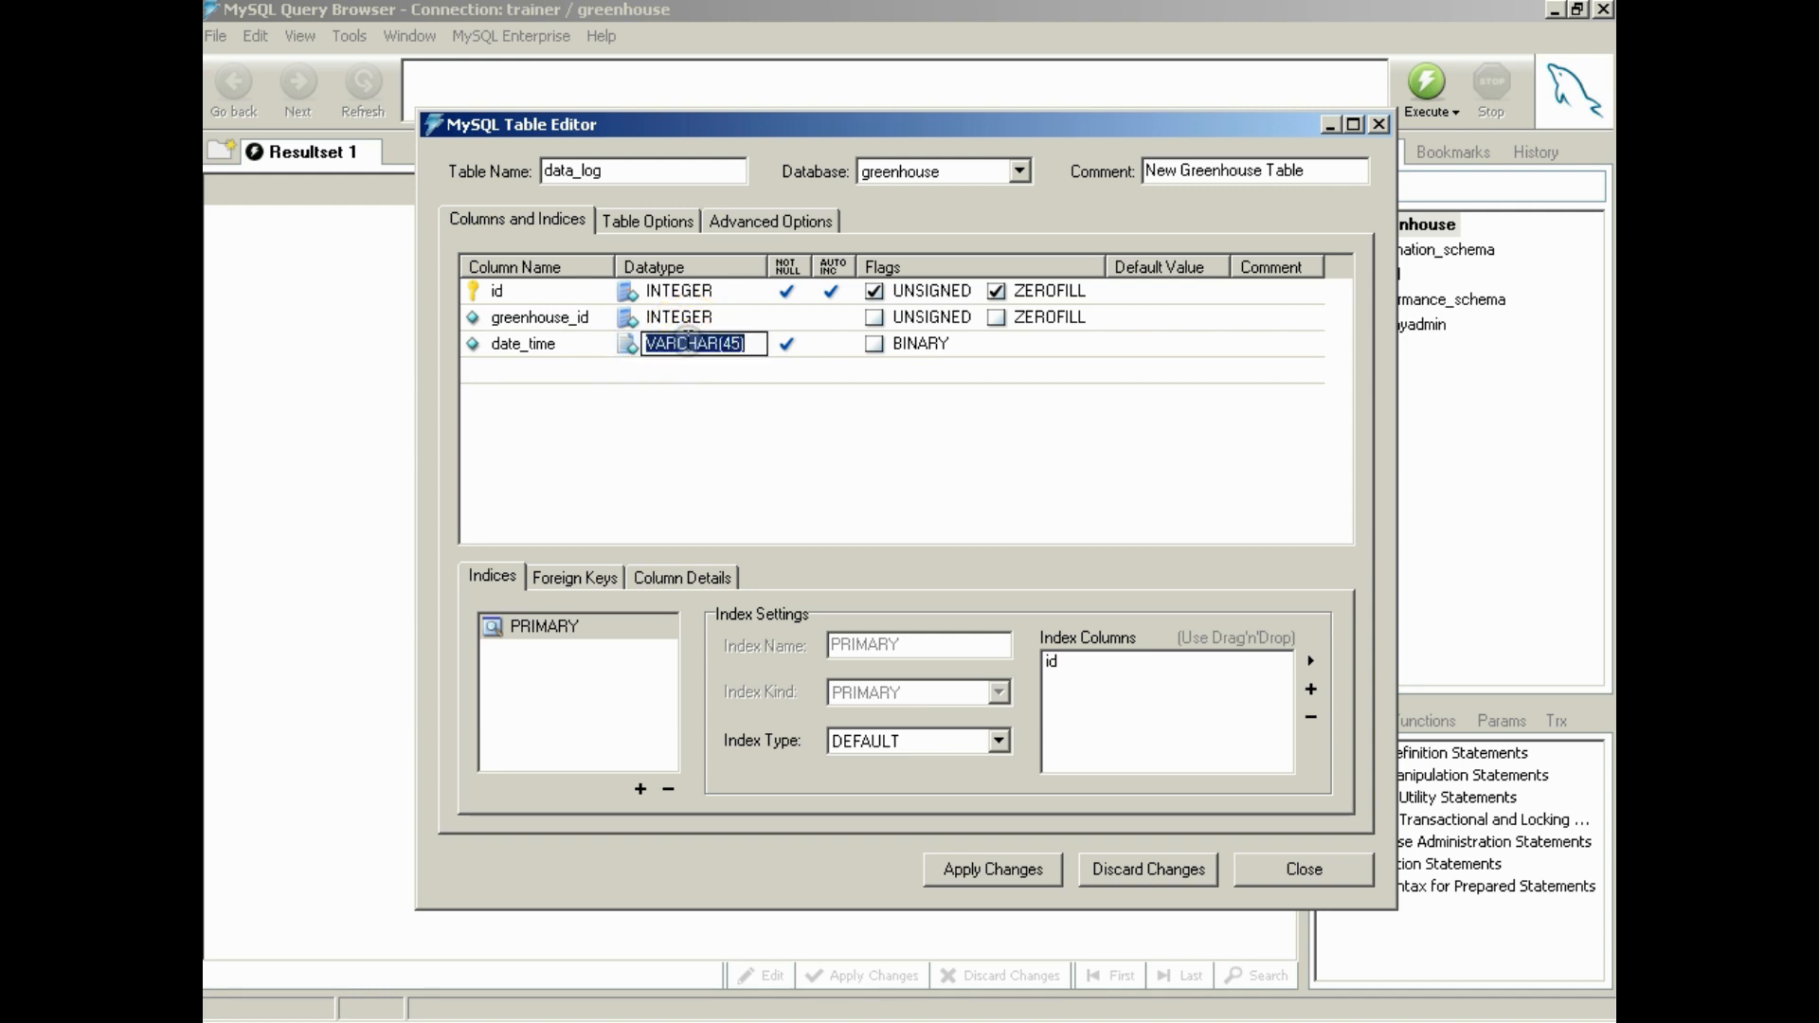
{"action": "type", "text": "DATETIME"}
{"action": "key", "text": "Return"}
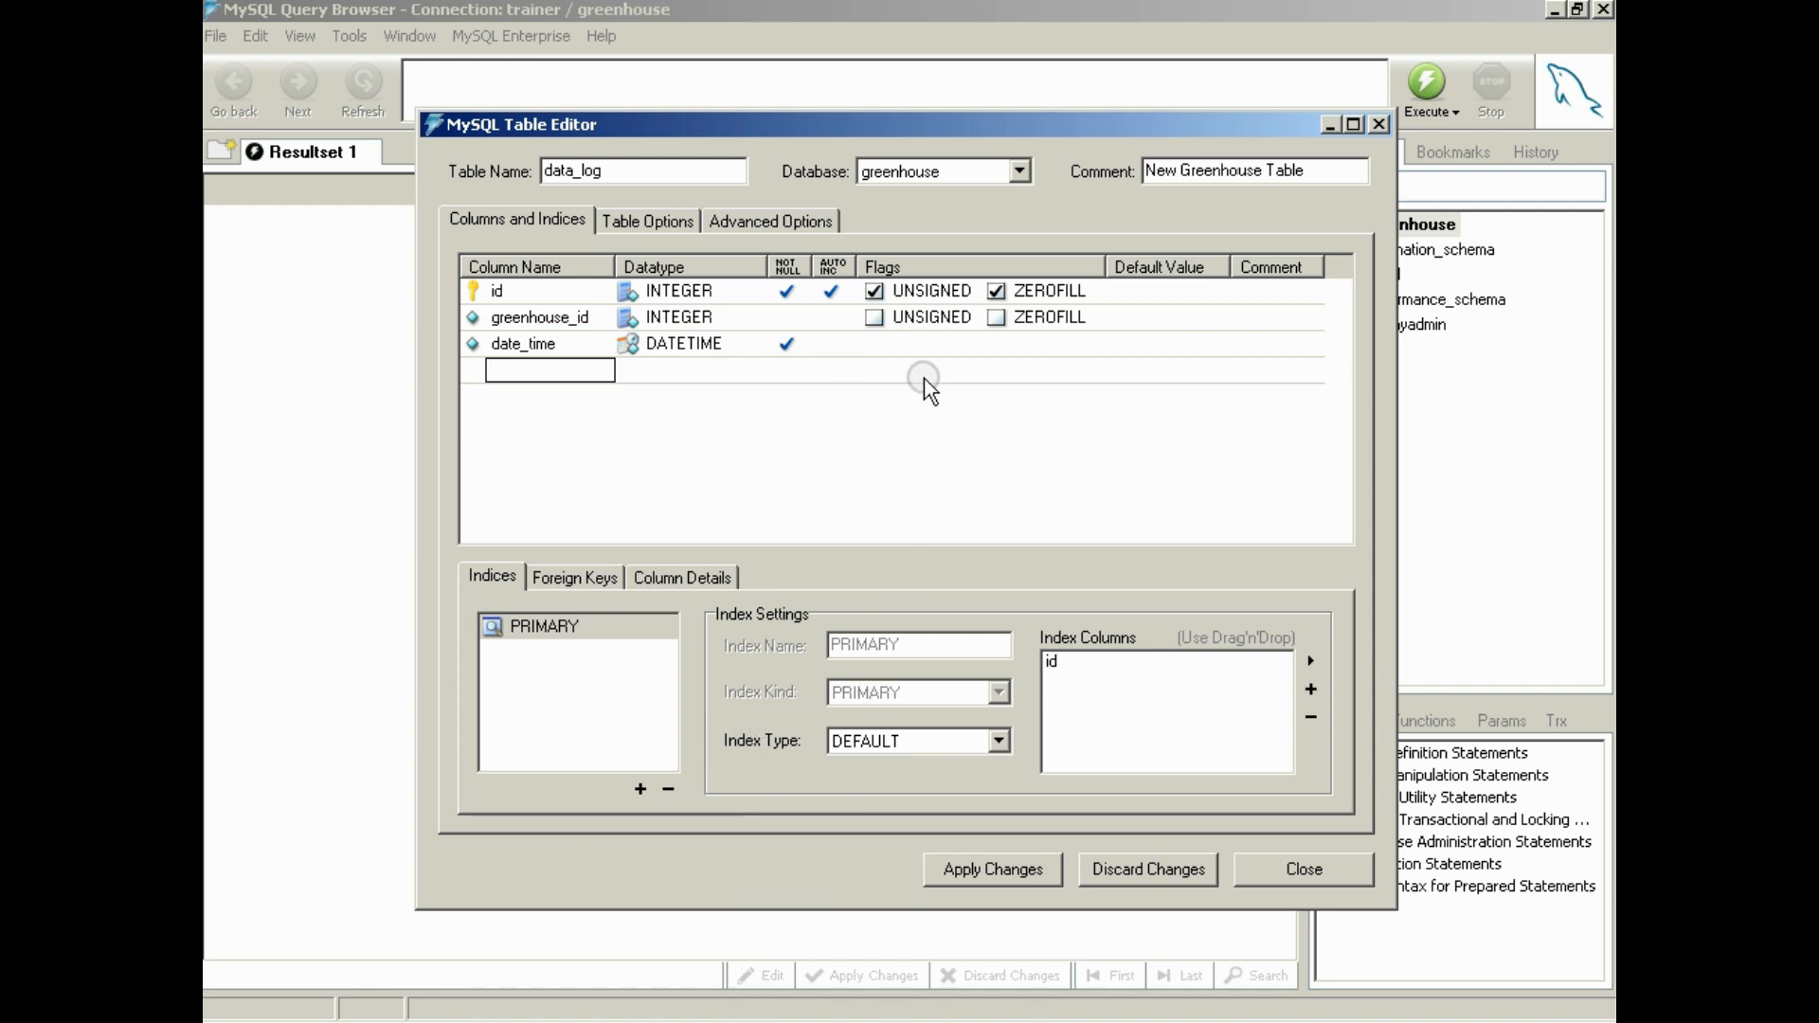
{"action": "left_click", "coordinate": [924, 344]}
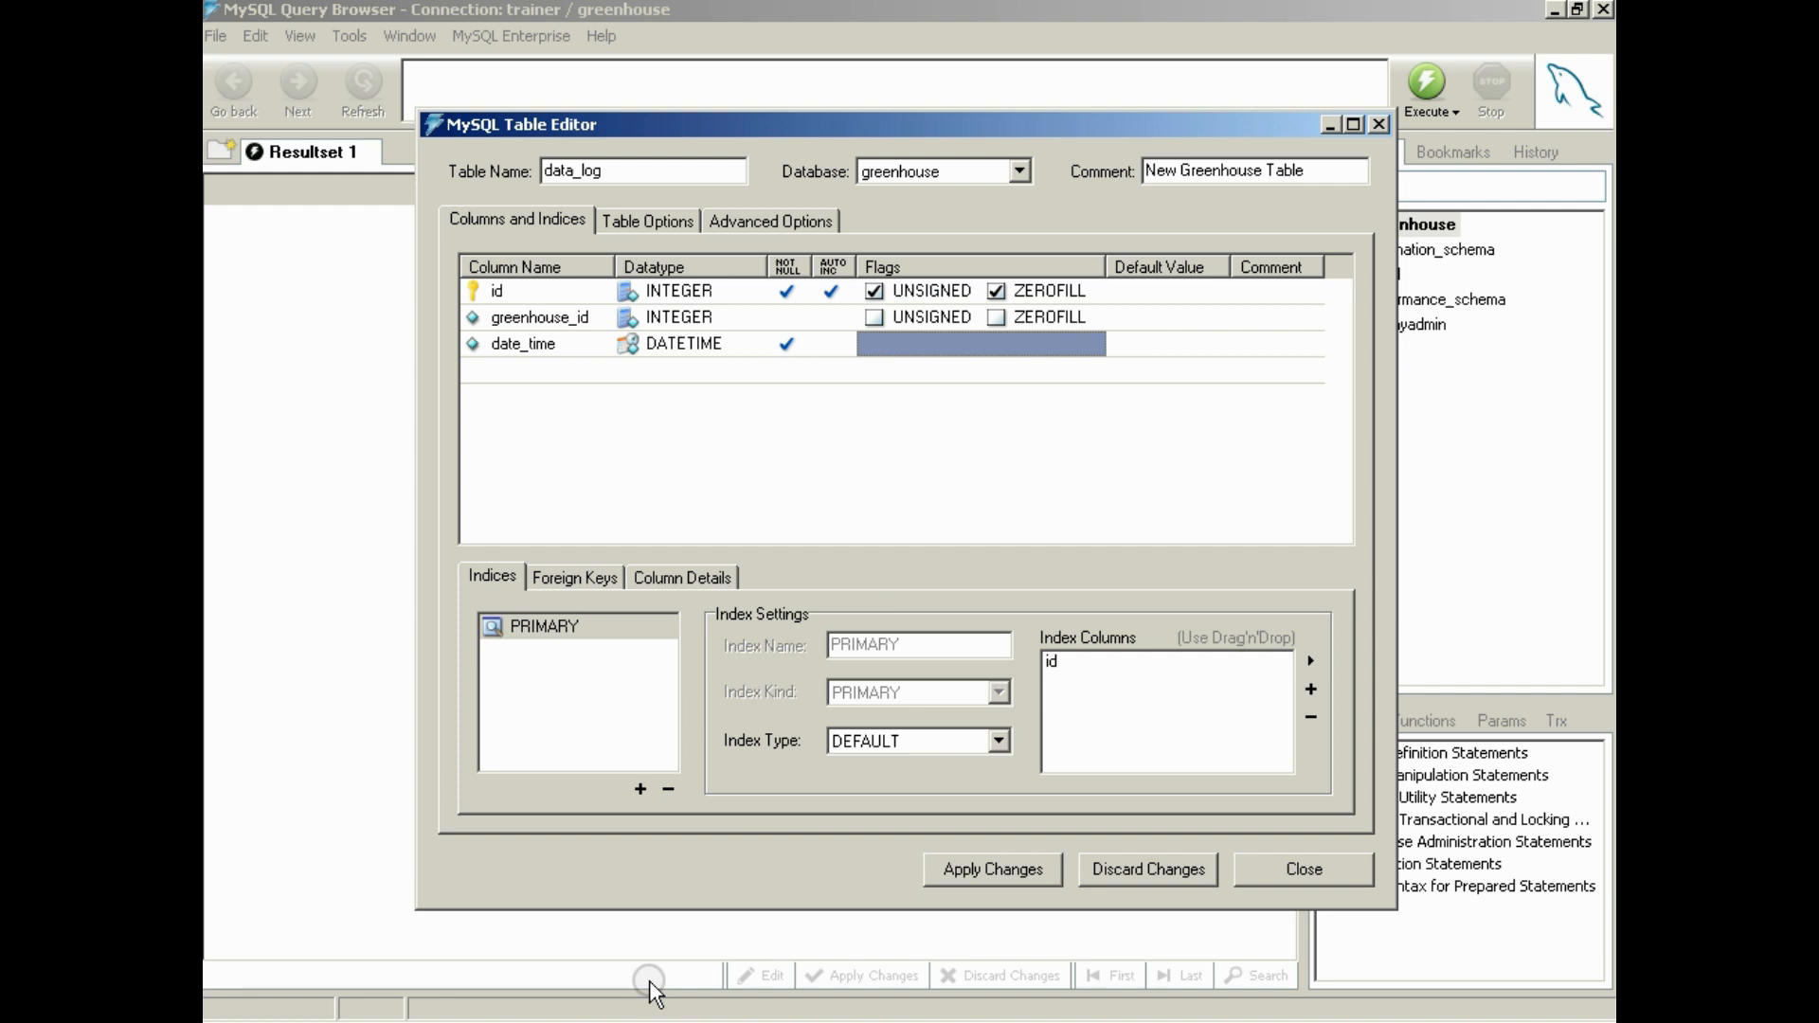
{"action": "left_click", "coordinate": [646, 1021]}
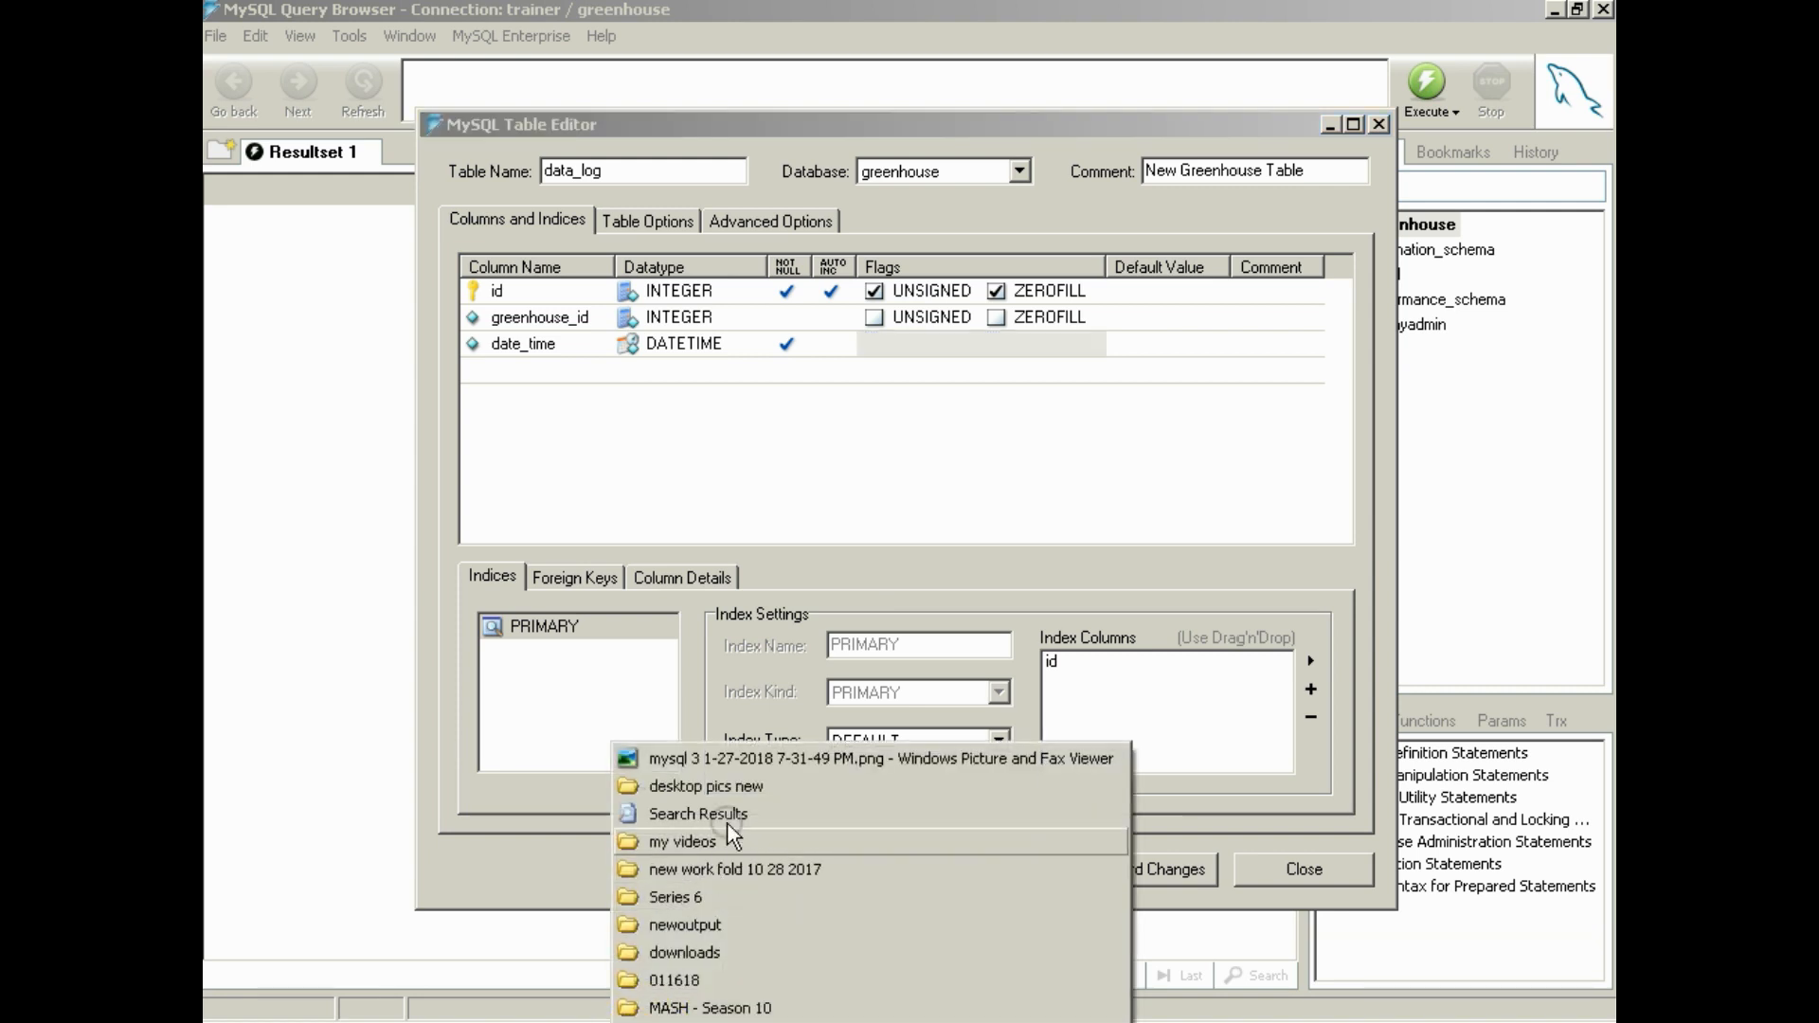
{"action": "left_click", "coordinate": [744, 764]}
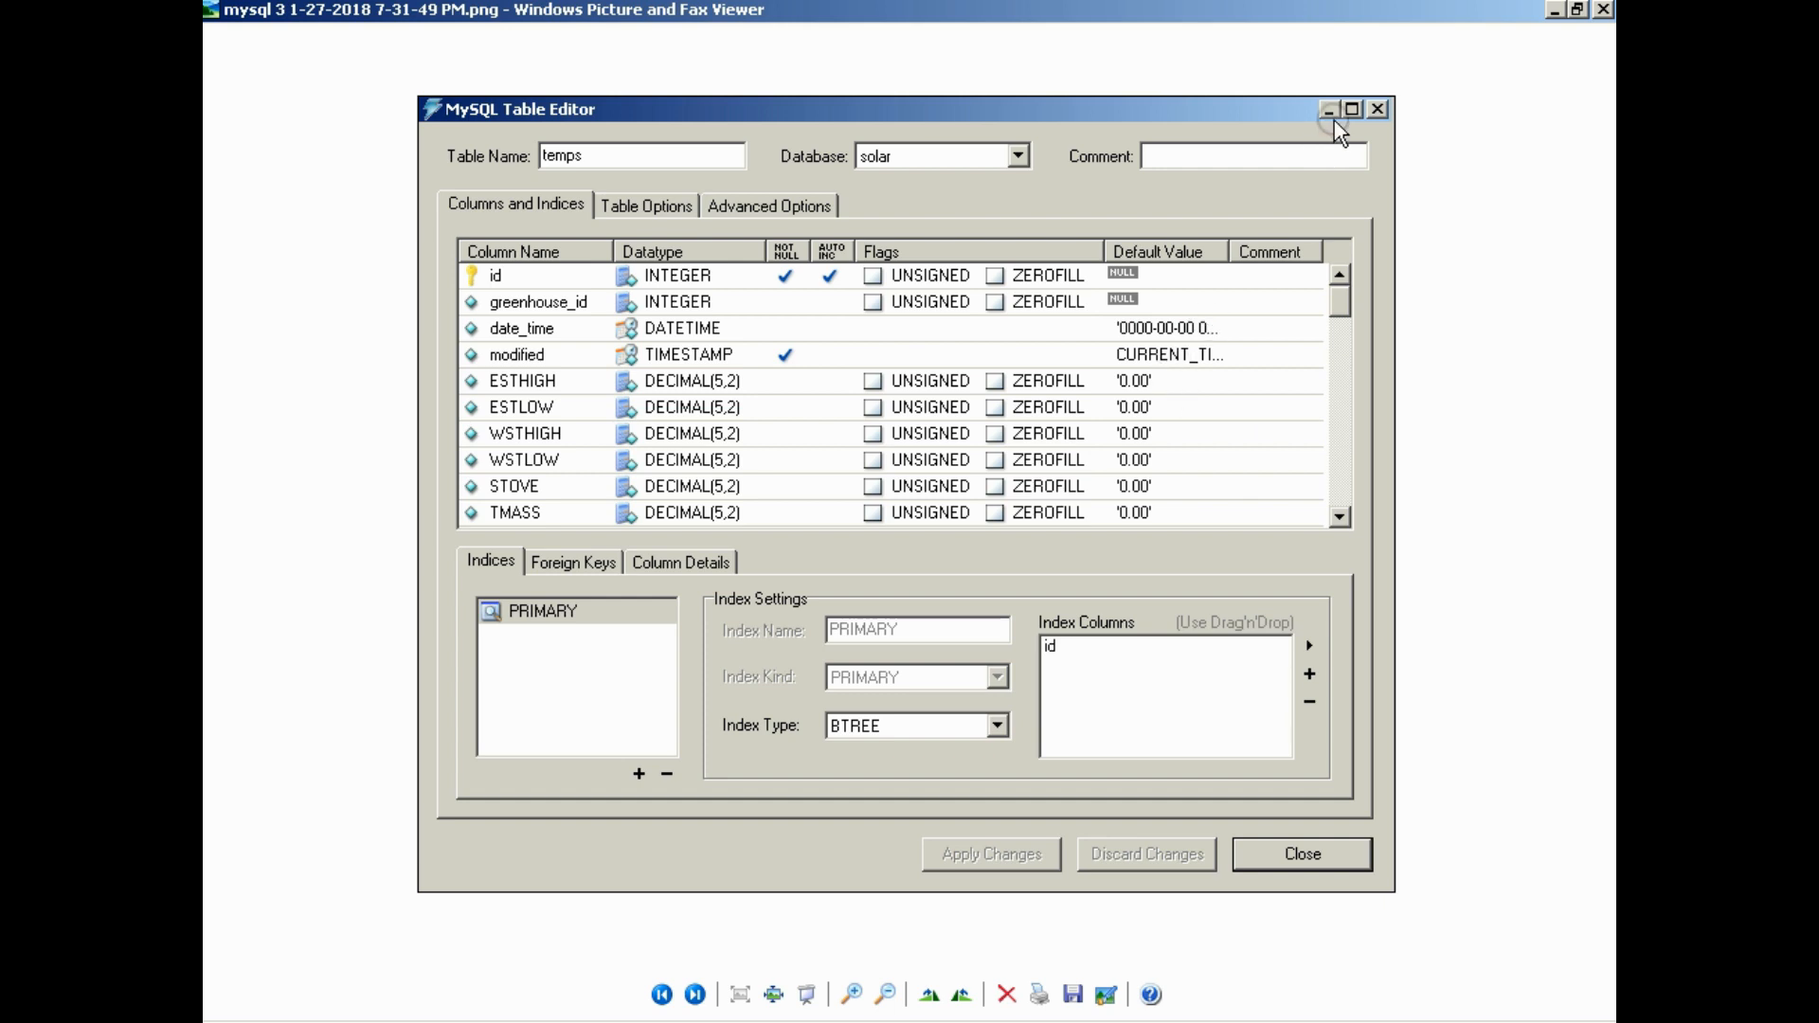
{"action": "left_click", "coordinate": [1554, 7]}
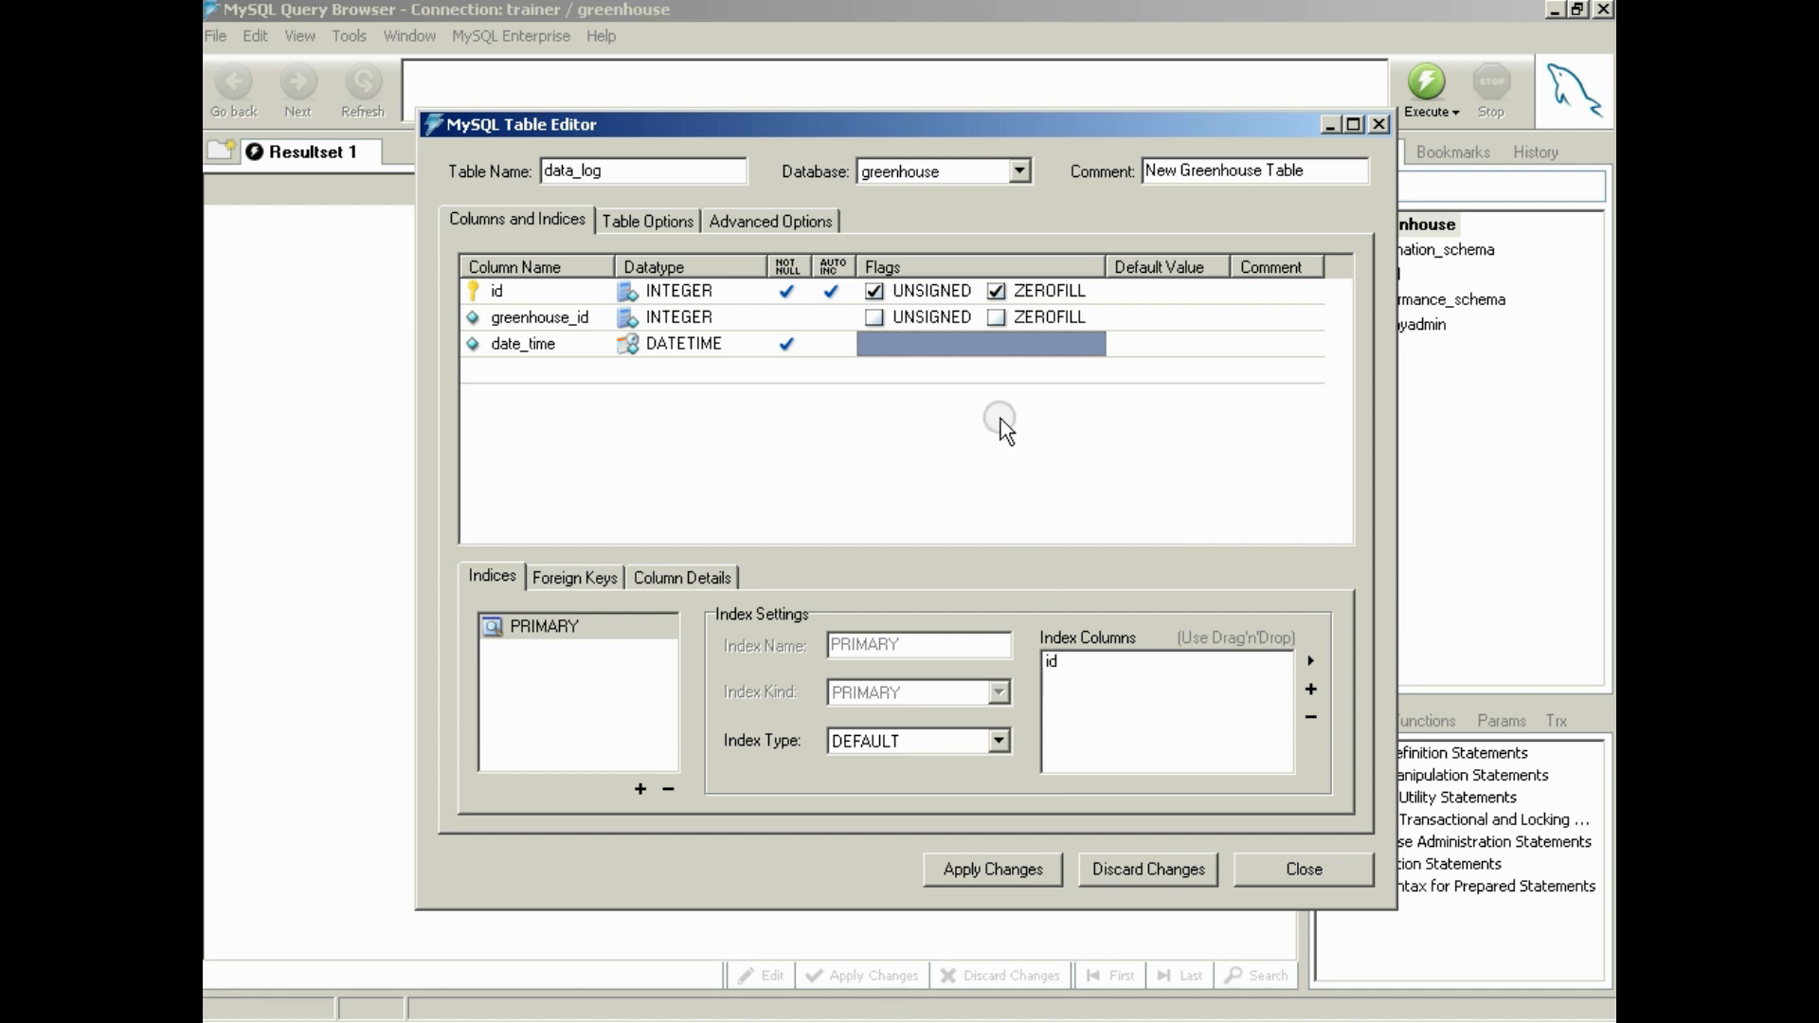
{"action": "left_click", "coordinate": [1183, 343]}
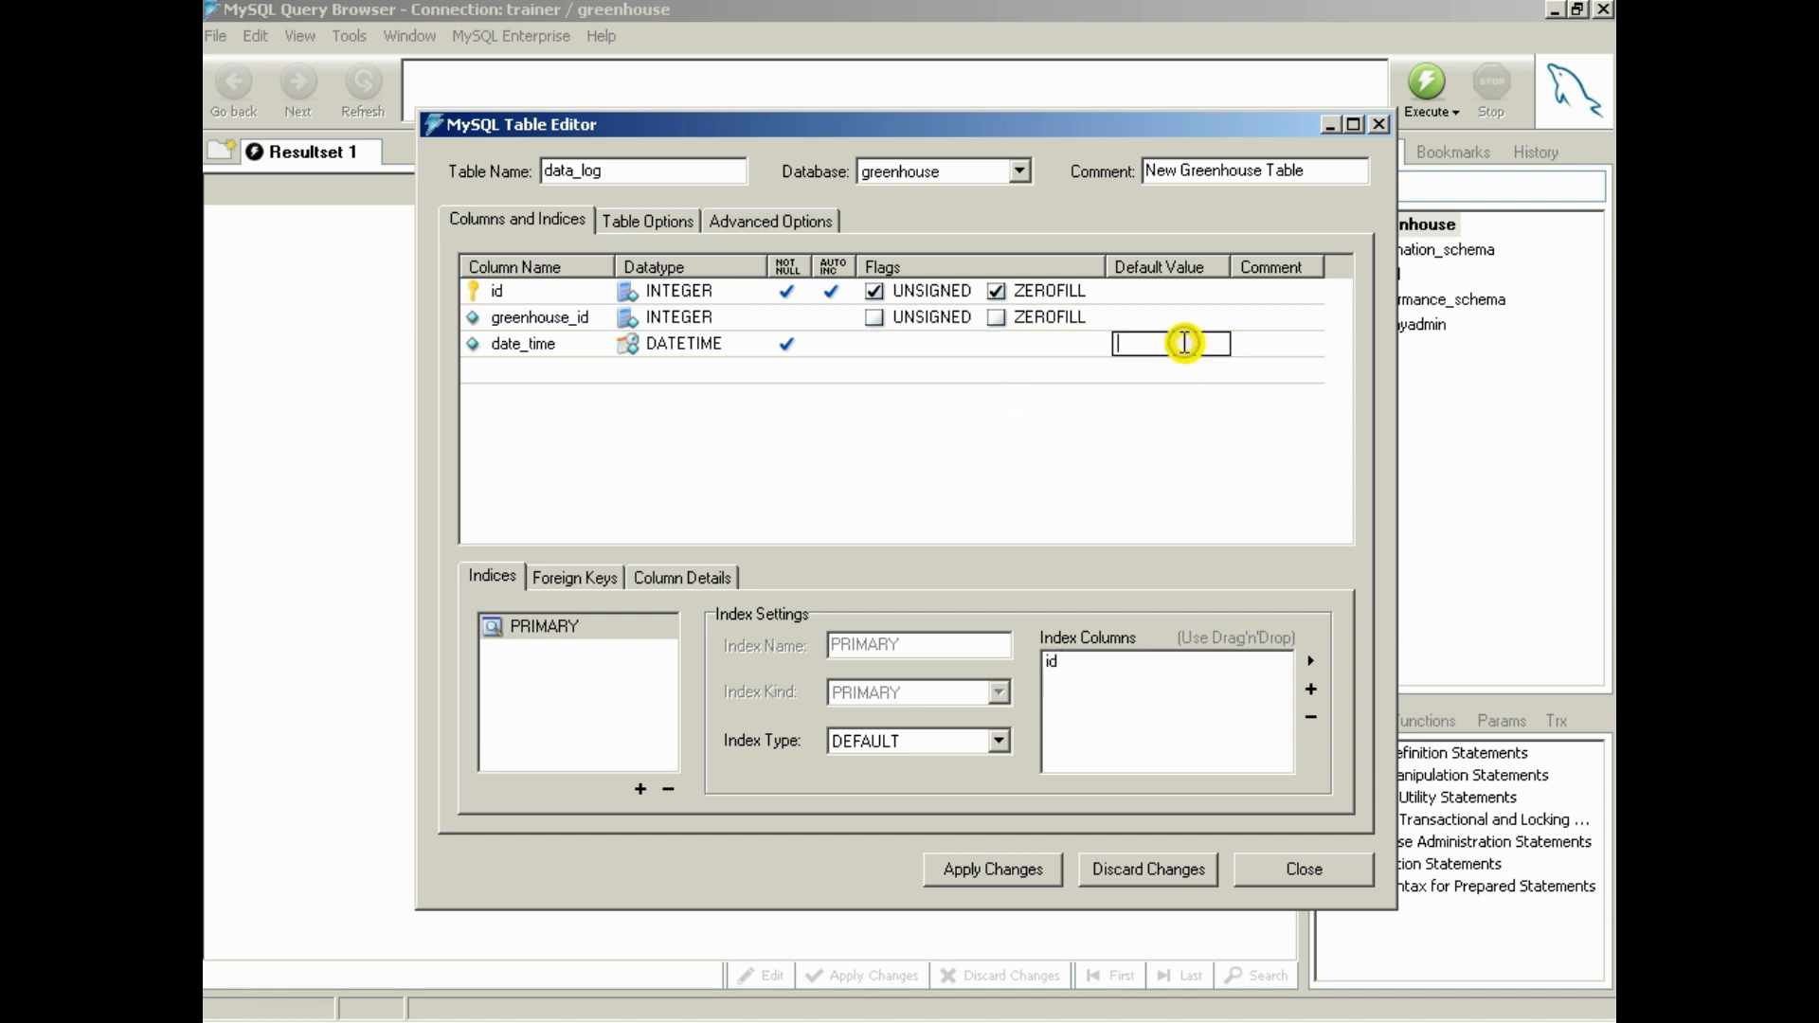
{"action": "type", "text": "0000-00"}
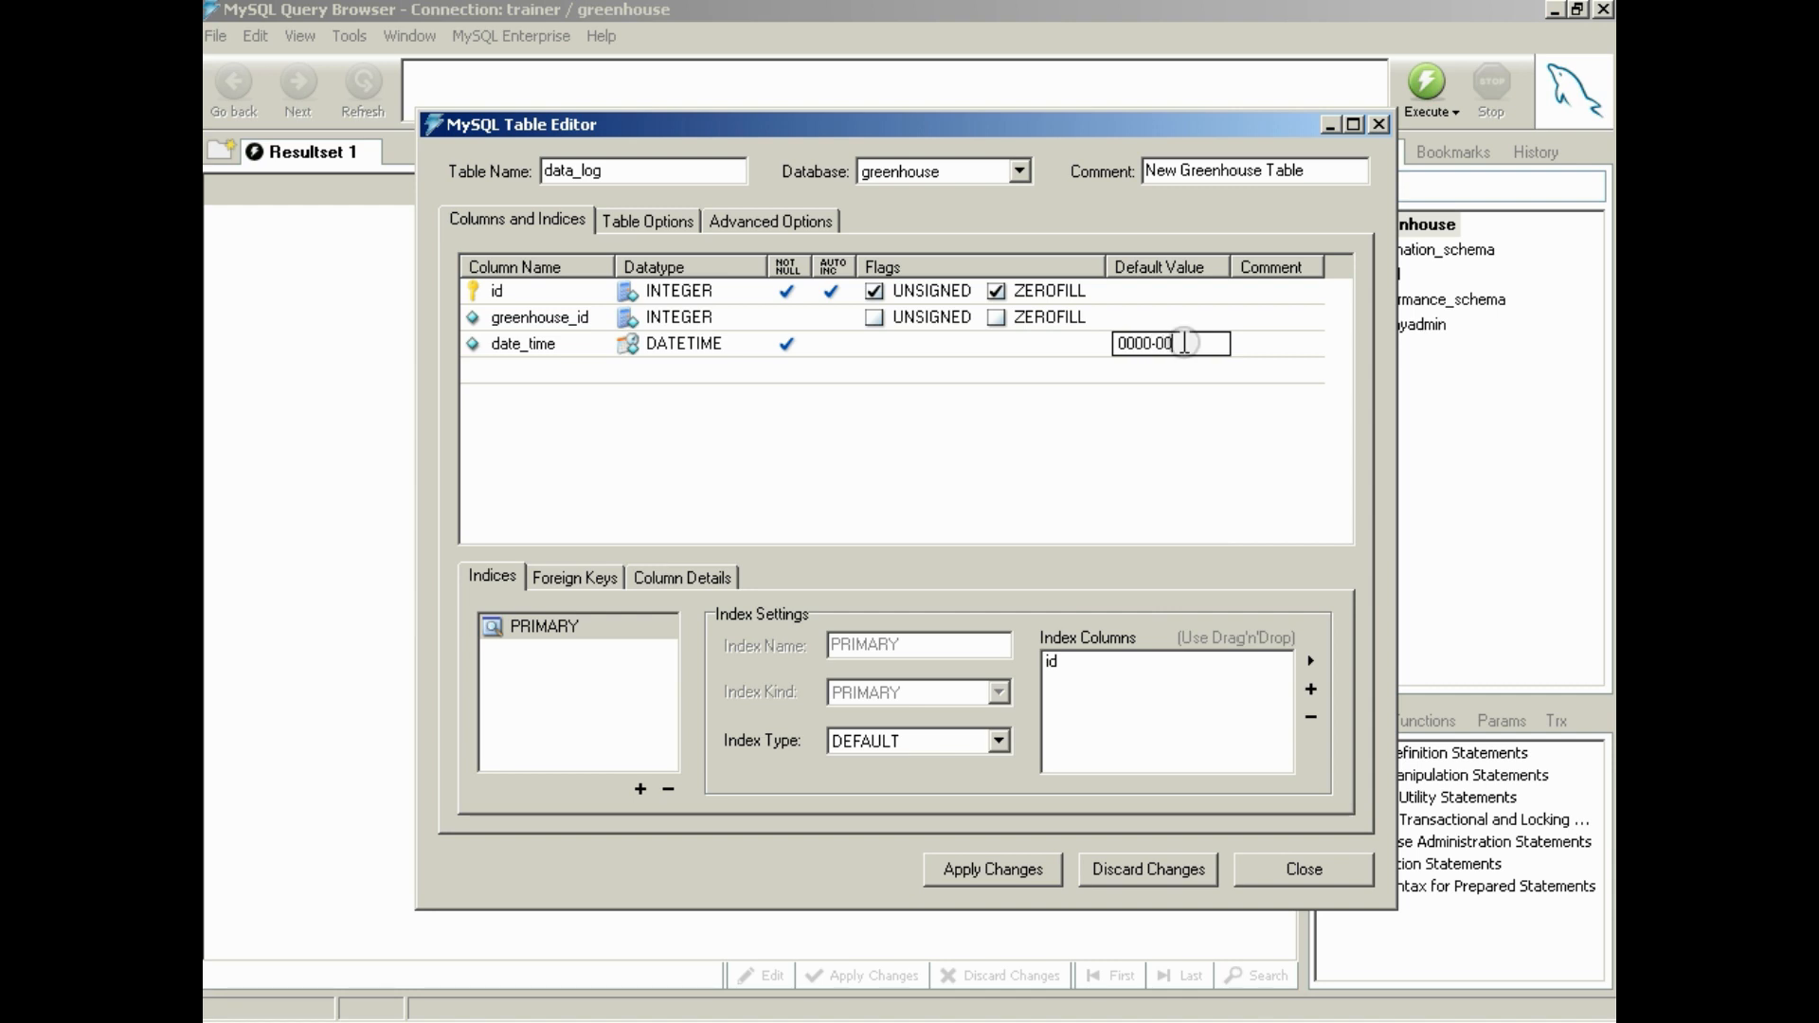
{"action": "type", "text": "-00 00:00:00'"}
{"action": "key", "text": "Home"}
{"action": "type", "text": "'"}
{"action": "key", "text": "Return"}
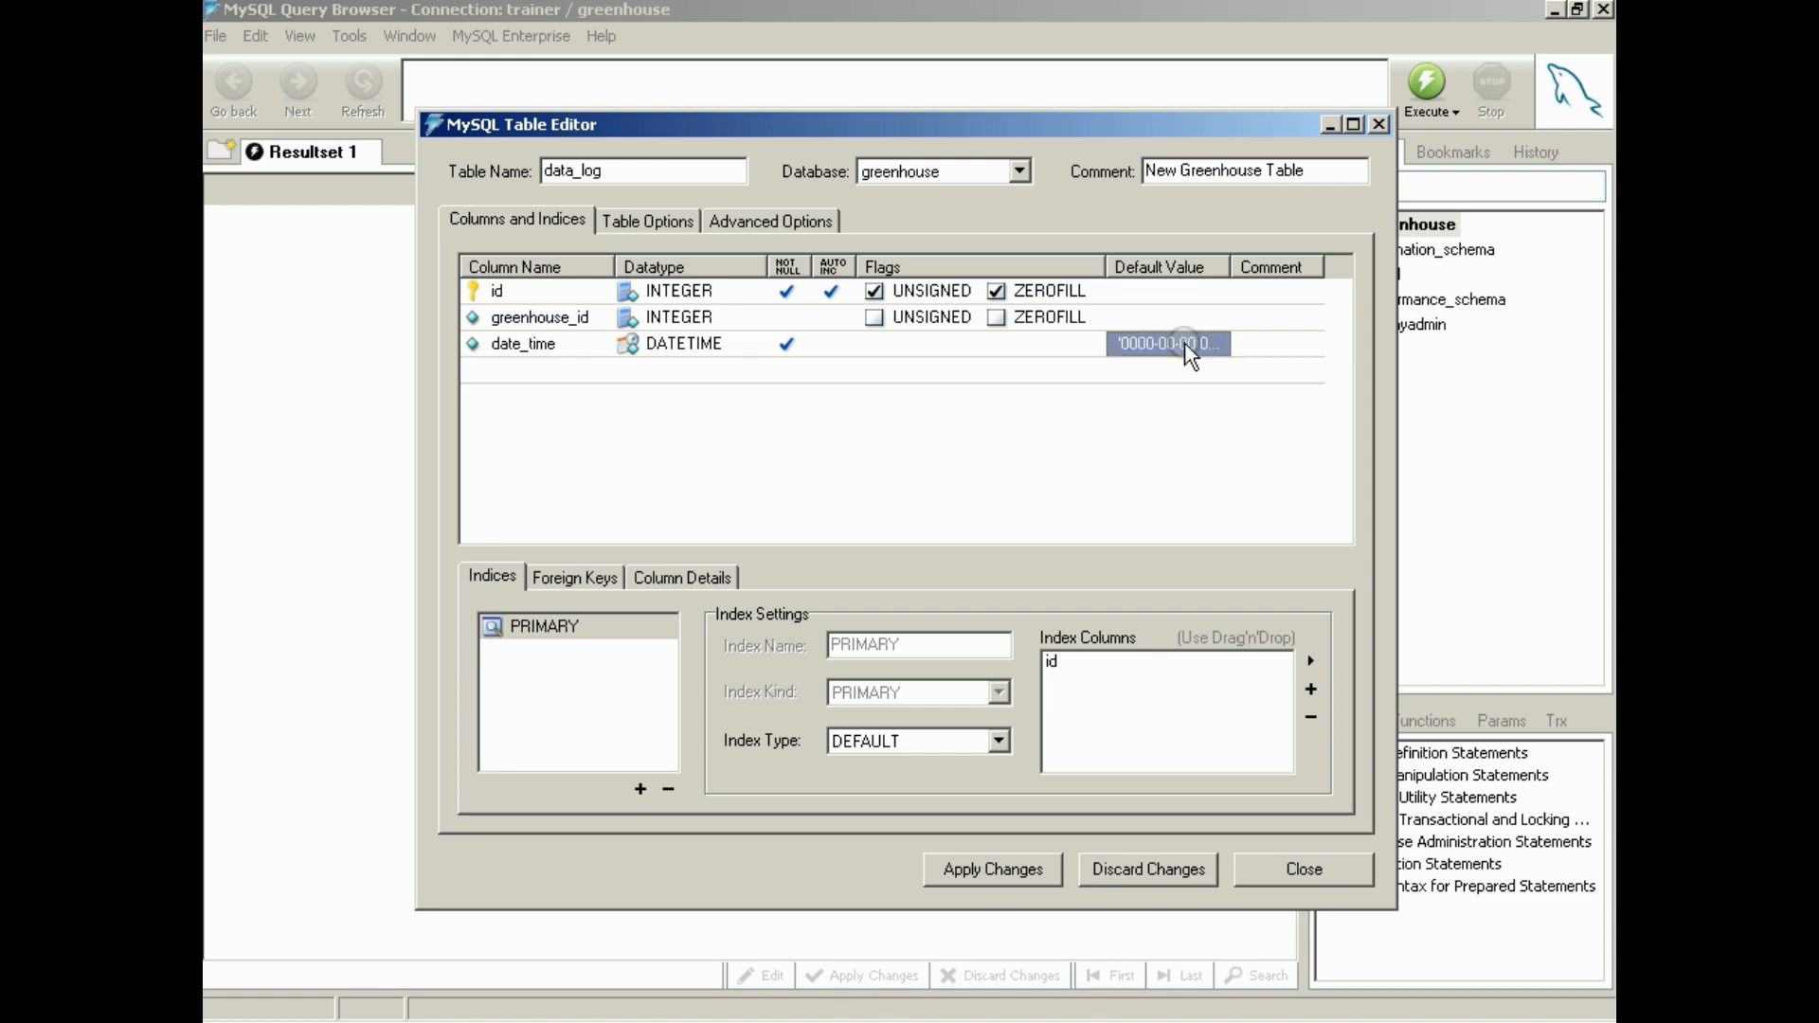
{"action": "left_click", "coordinate": [1164, 343]}
{"action": "key", "text": "ctrl+c"}
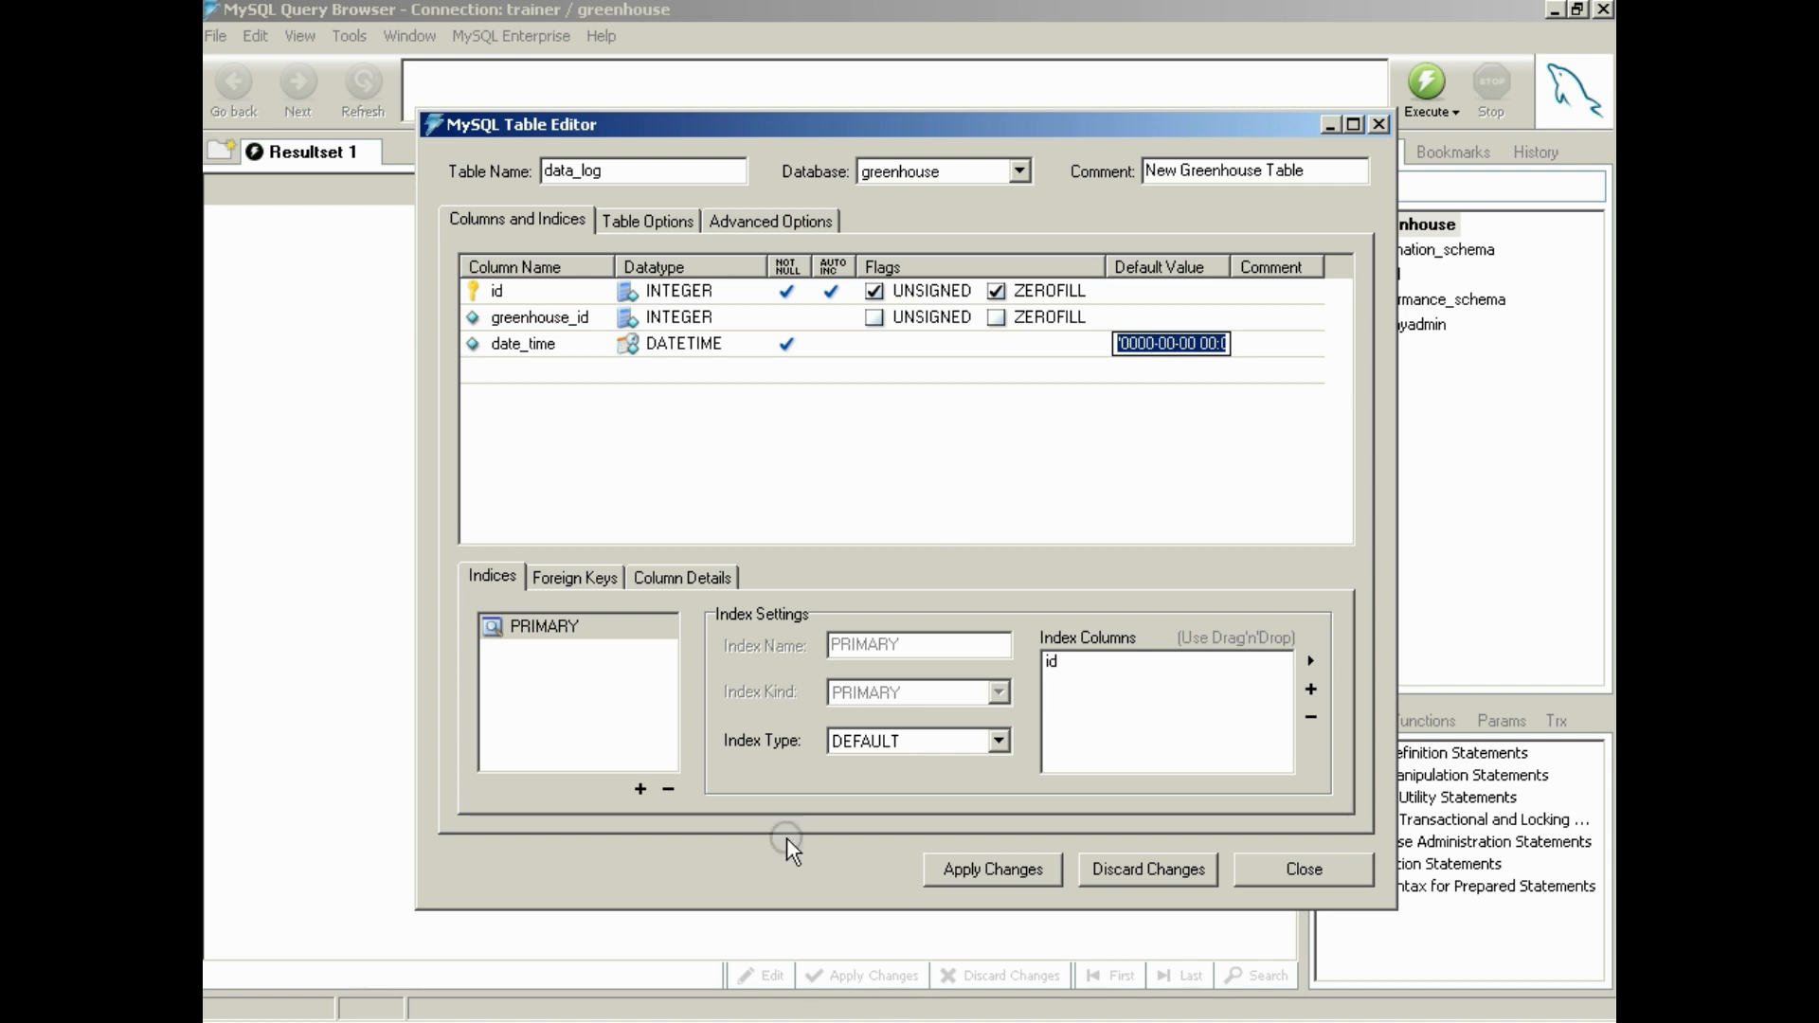
{"action": "left_click", "coordinate": [933, 1021]}
{"action": "left_click", "coordinate": [1046, 980]}
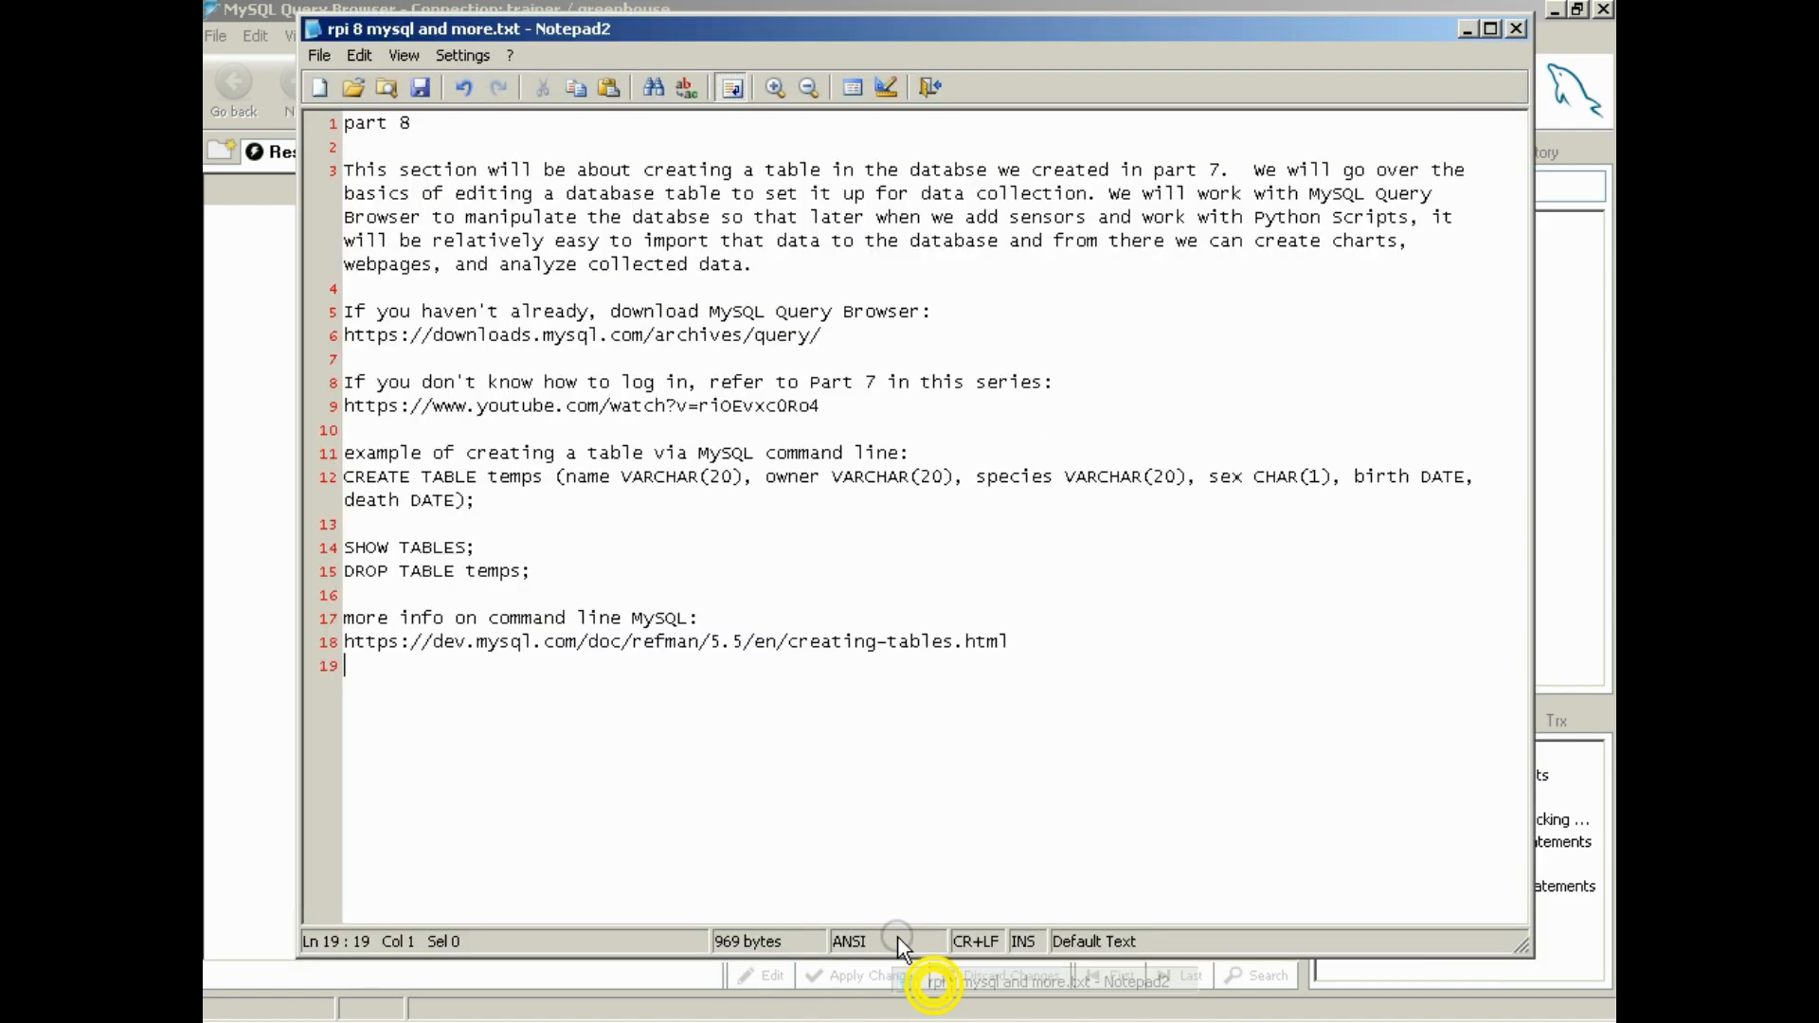
{"action": "key", "text": "Return"}
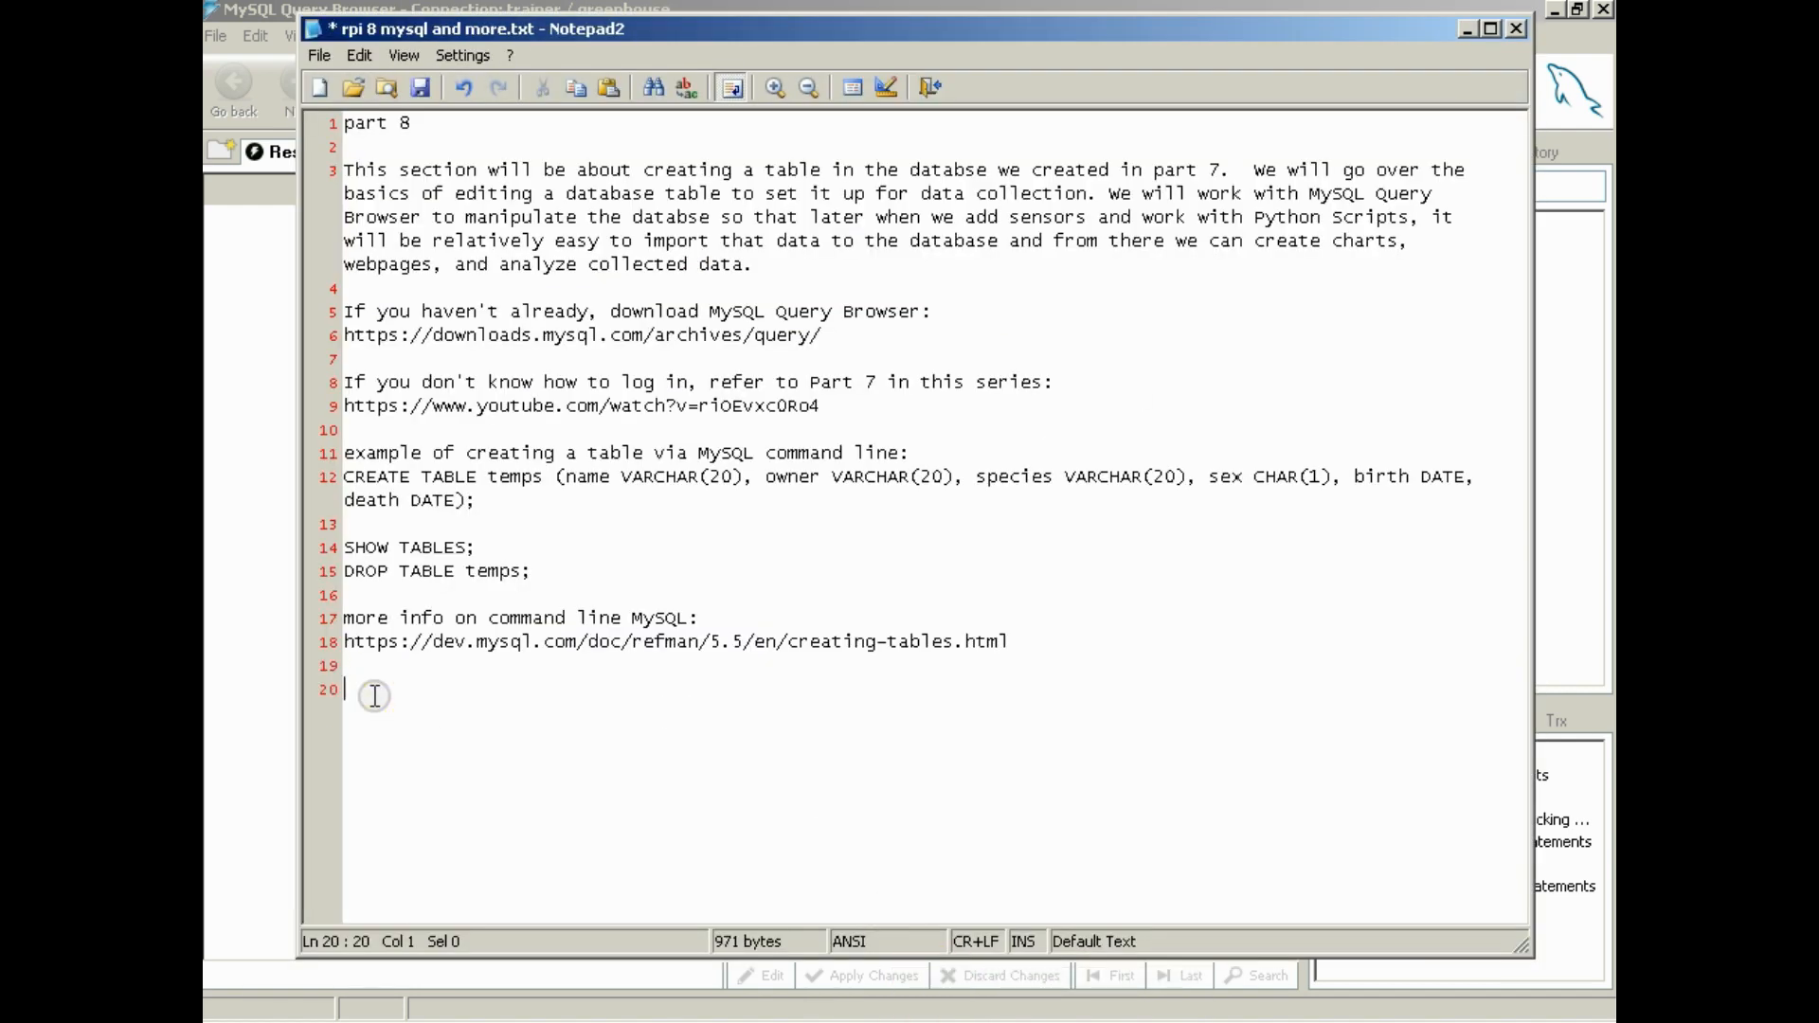
{"action": "key", "text": "ctrl+v"}
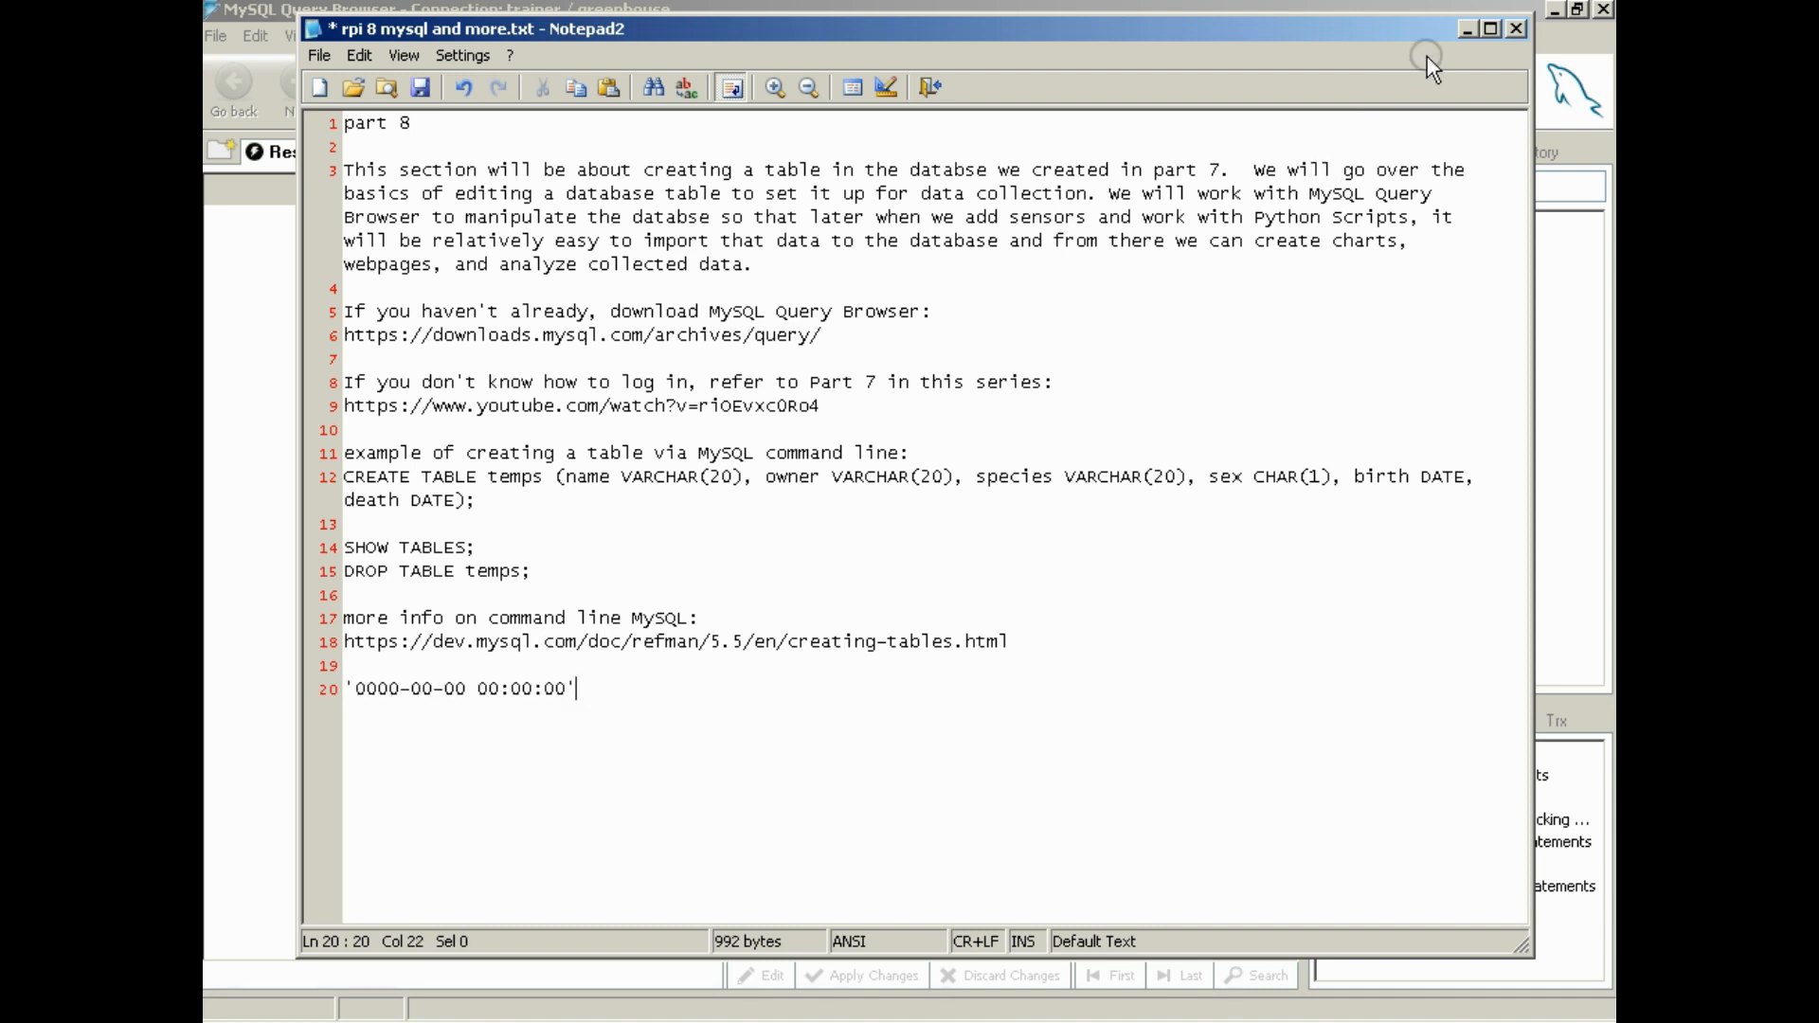
{"action": "left_click", "coordinate": [1465, 29]}
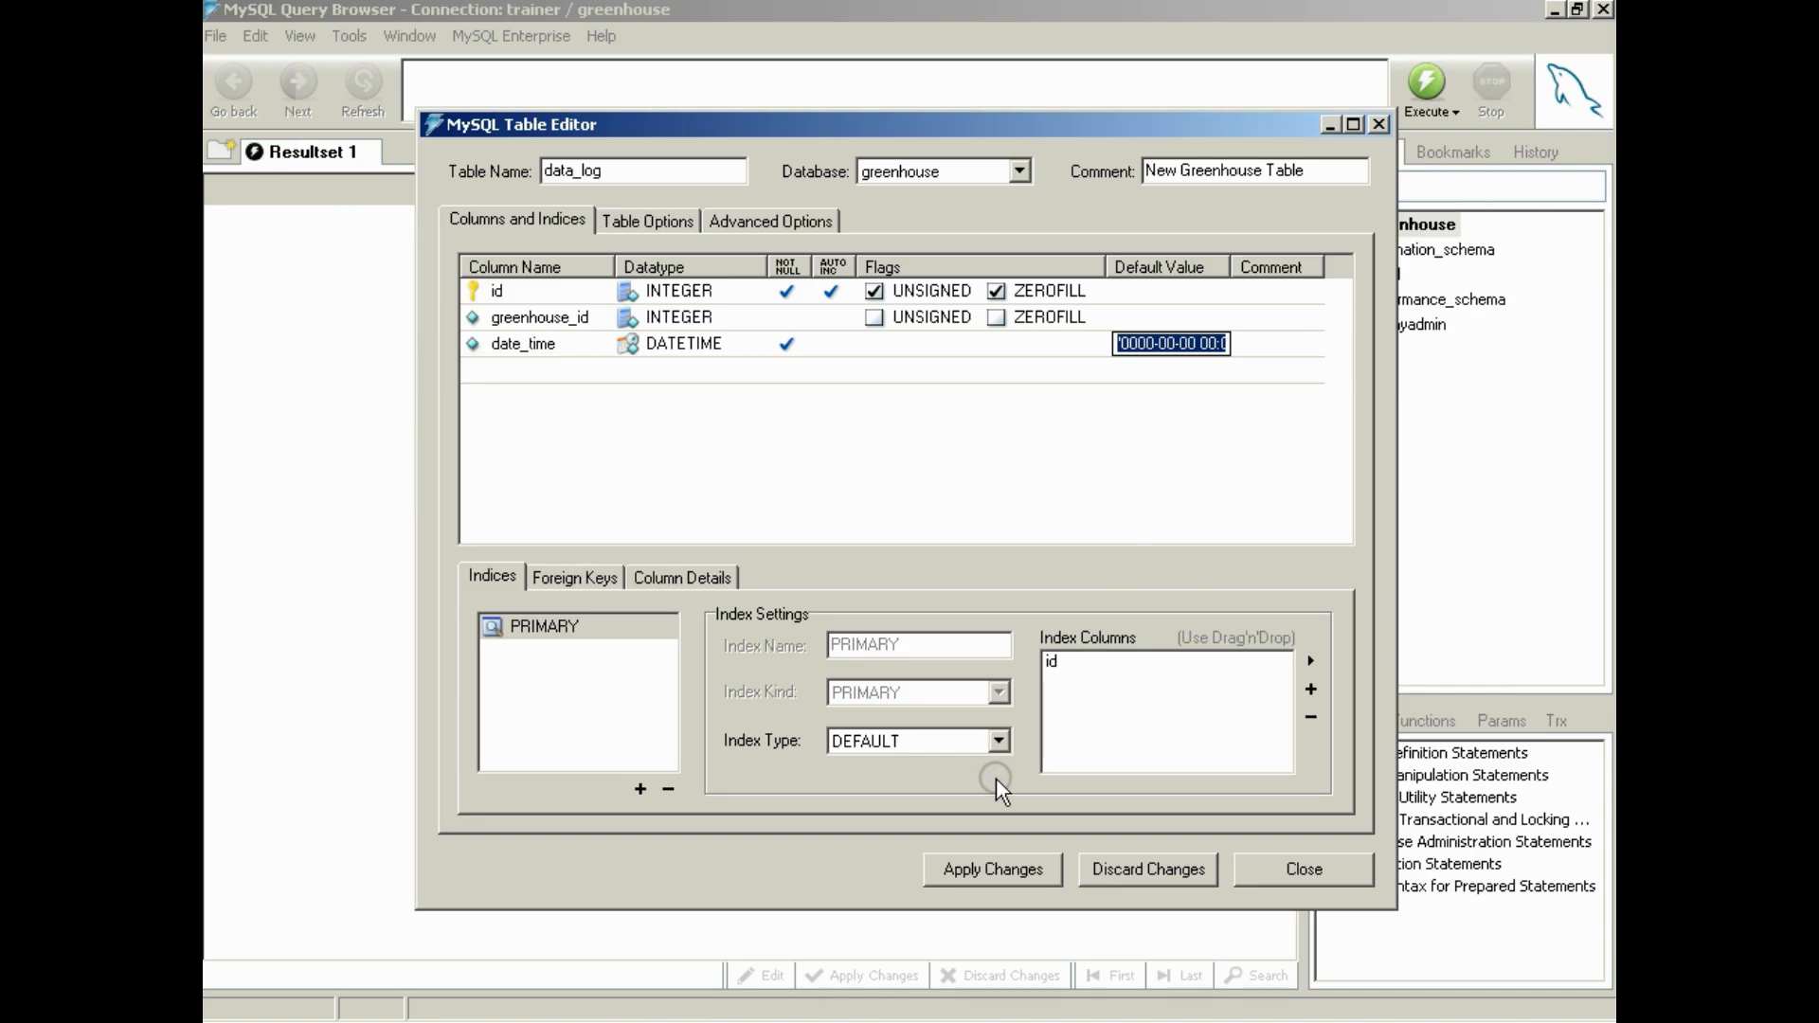
{"action": "left_click", "coordinate": [1111, 361]}
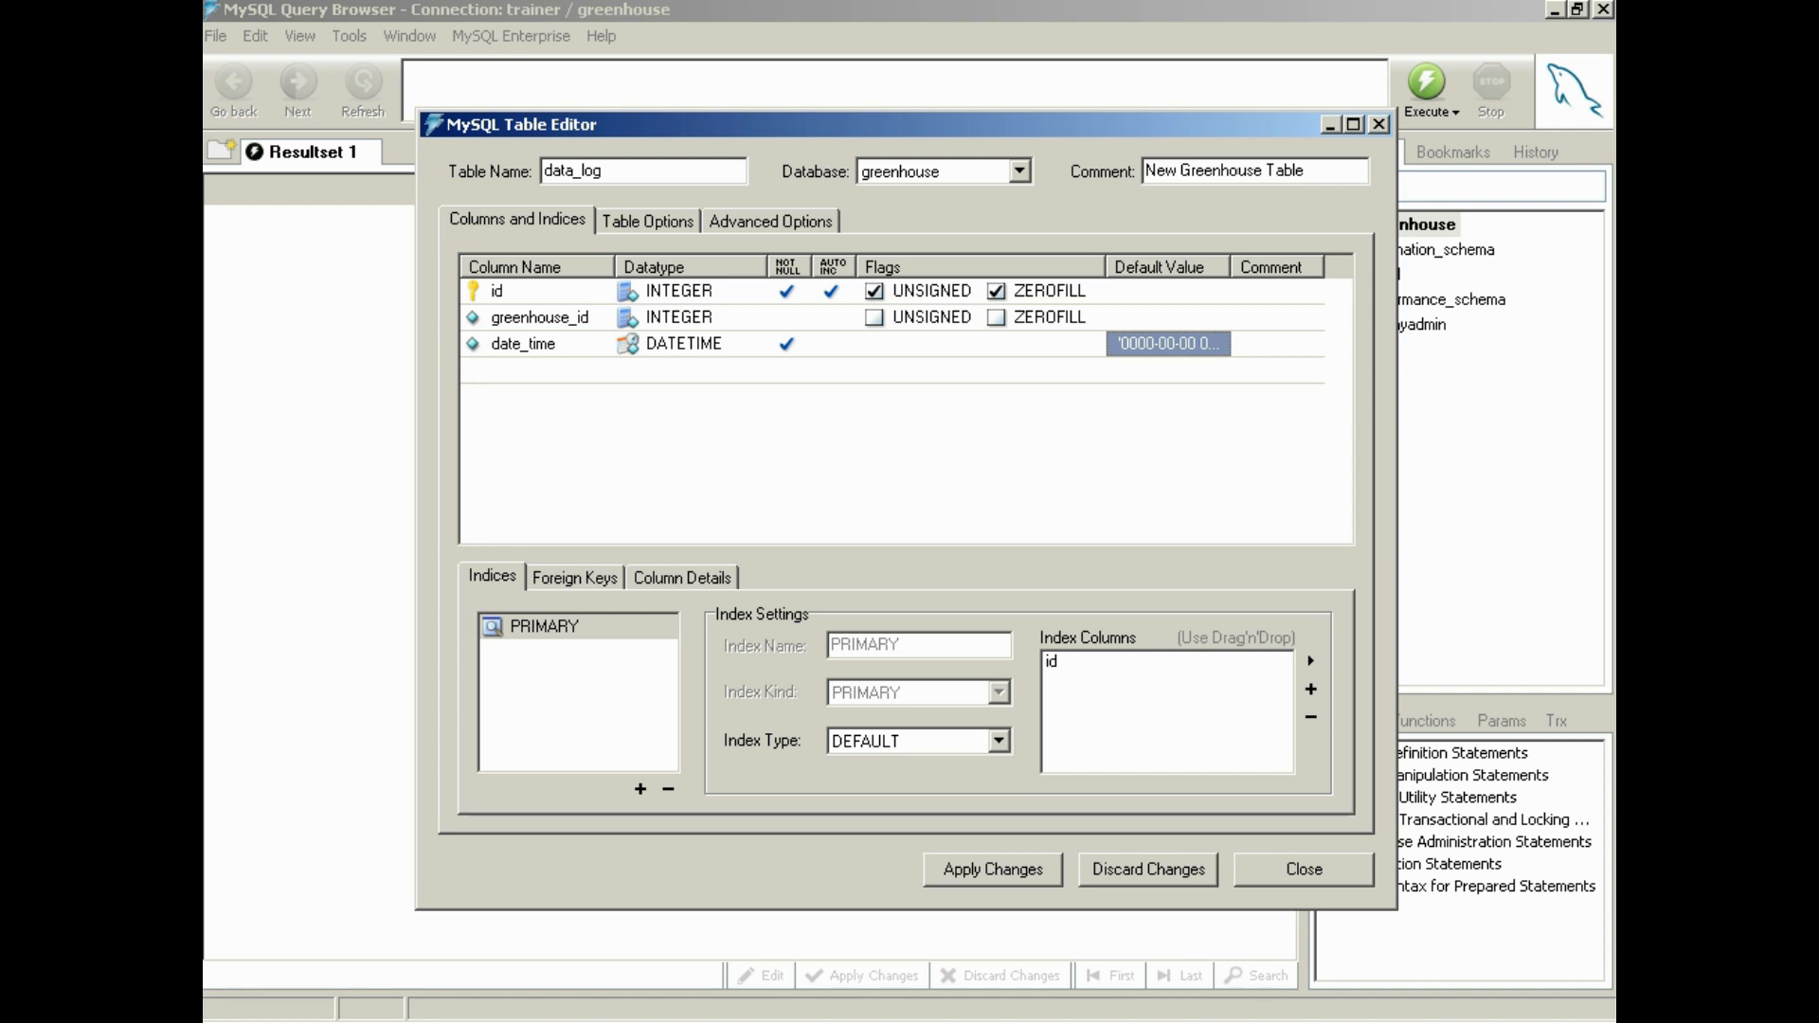
Check the fourth column in the temps reference screenshot and add a modified column with datatype TIMESTAMP to data_log
{"action": "left_click", "coordinate": [667, 1022]}
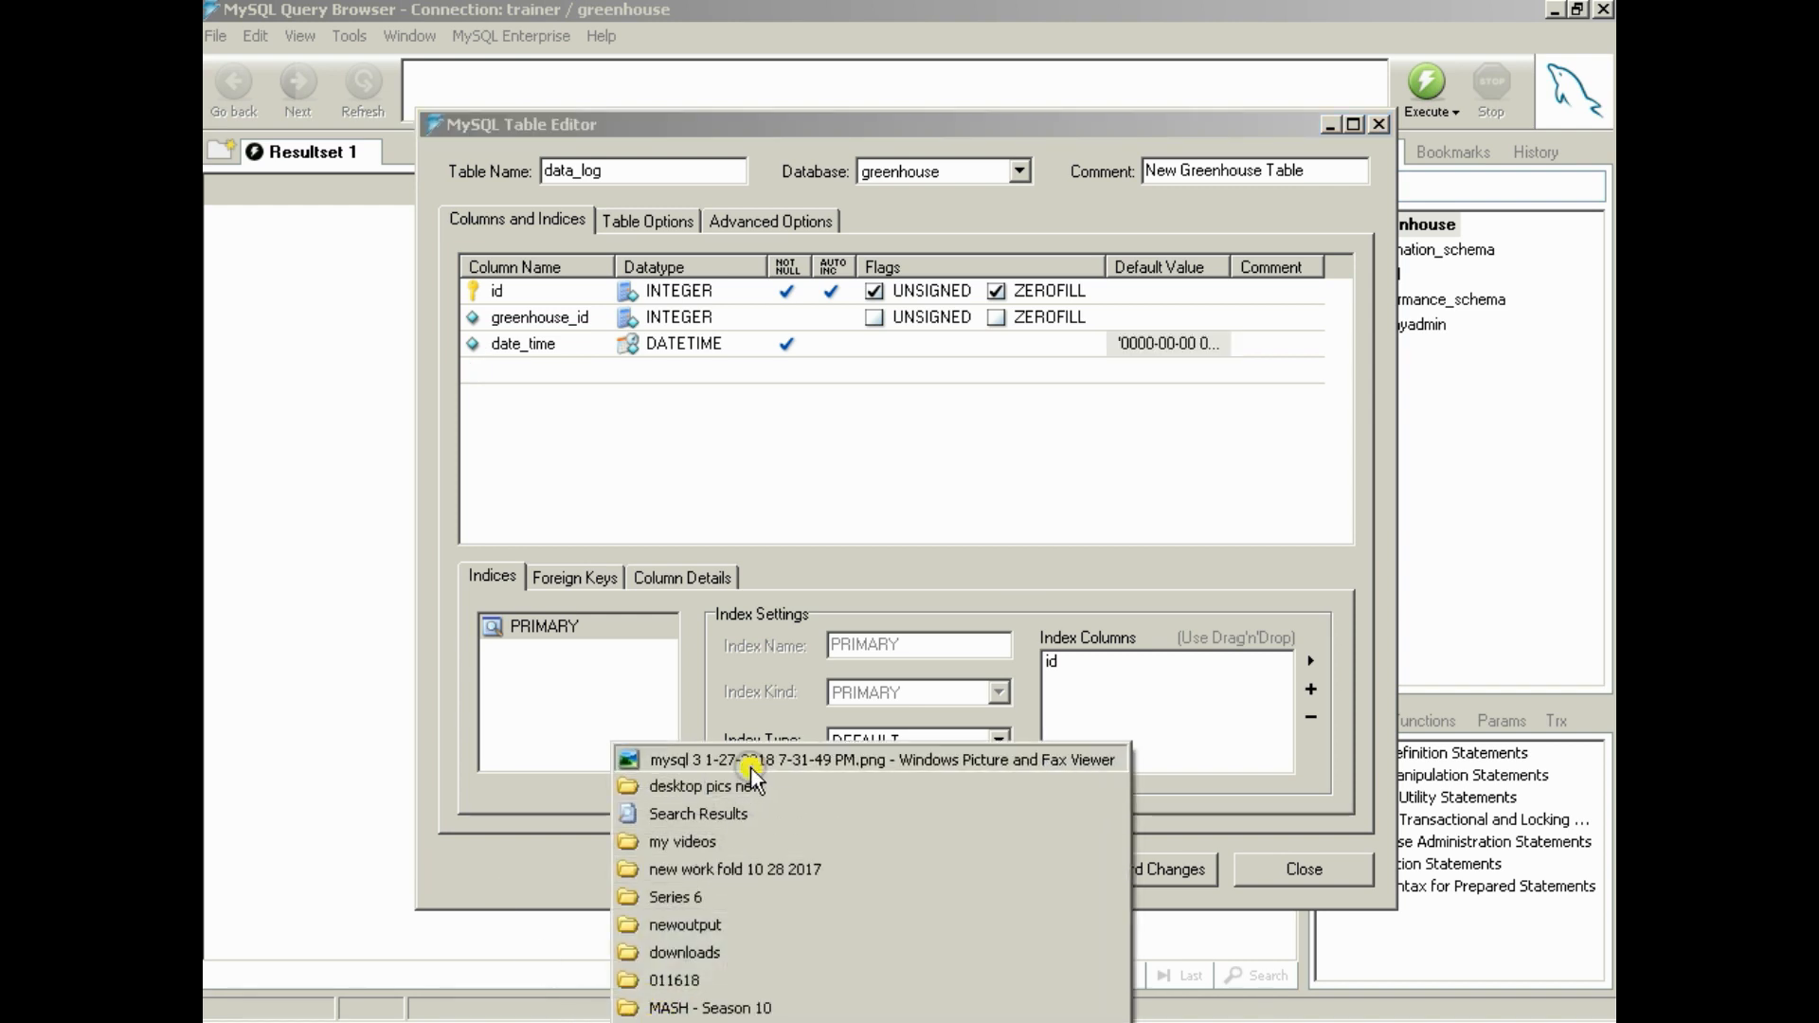
{"action": "left_click", "coordinate": [751, 761]}
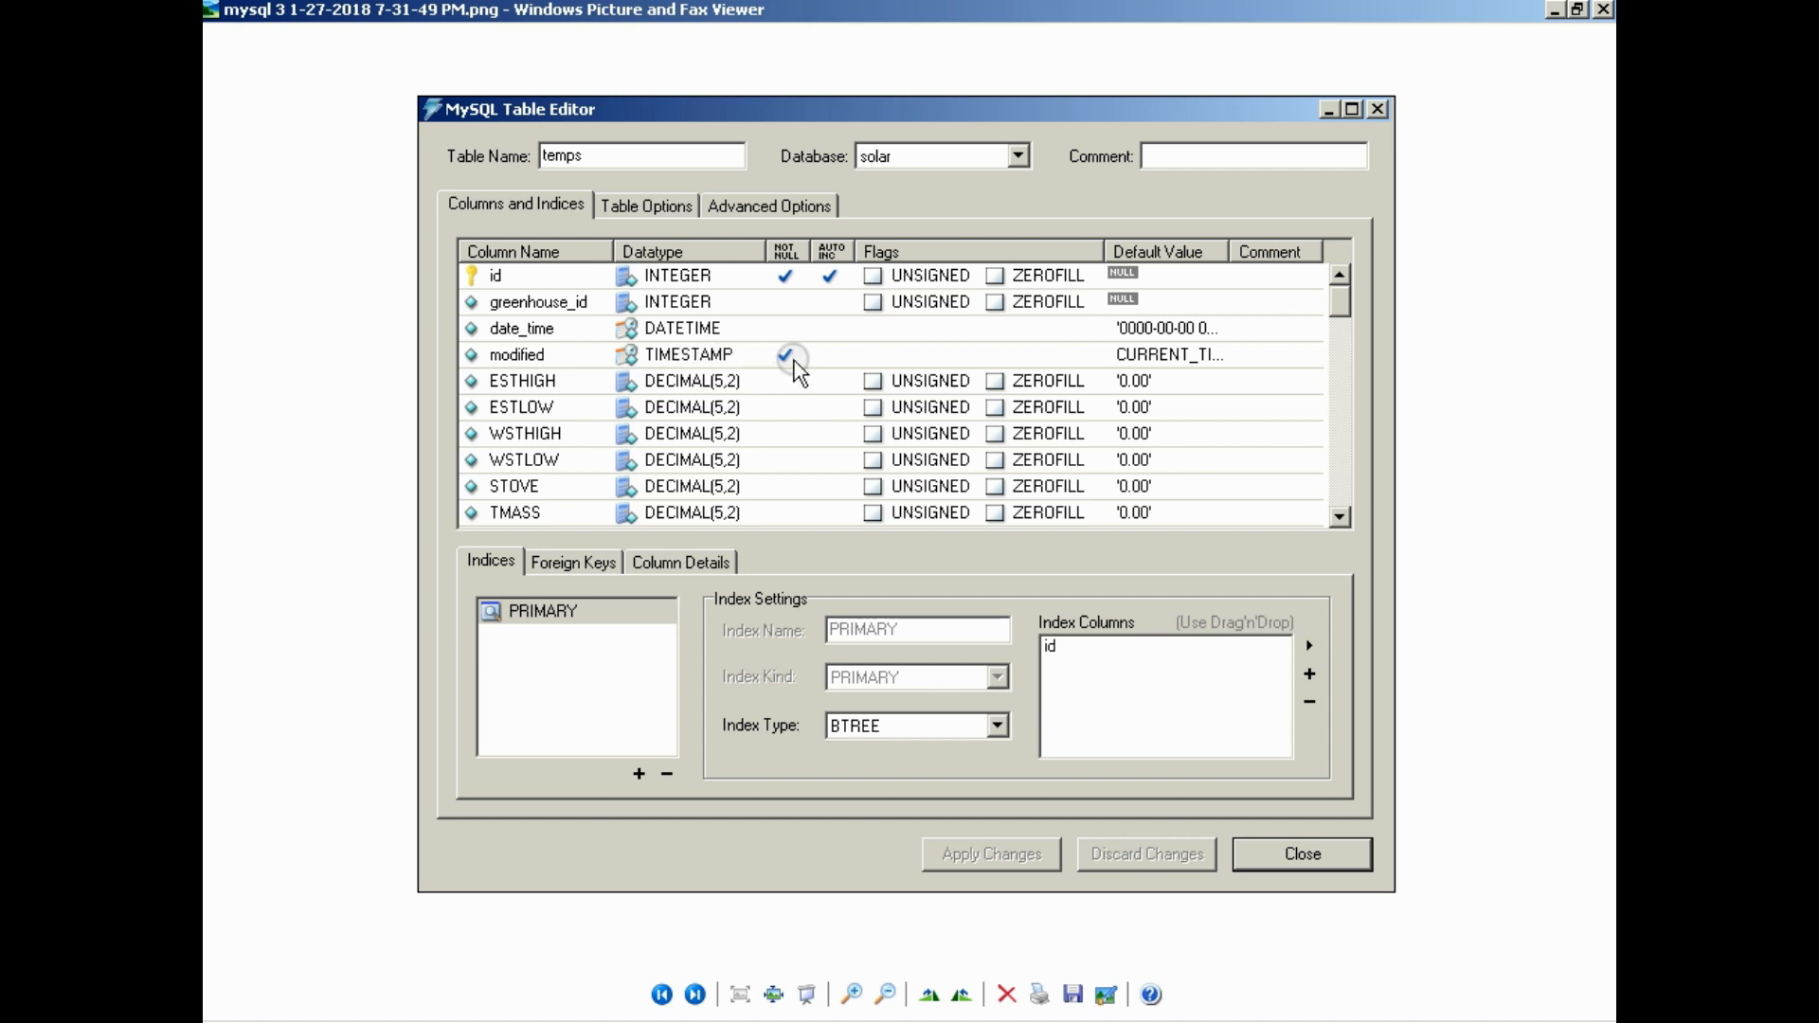
{"action": "left_click", "coordinate": [1548, 10]}
{"action": "left_click", "coordinate": [514, 369]}
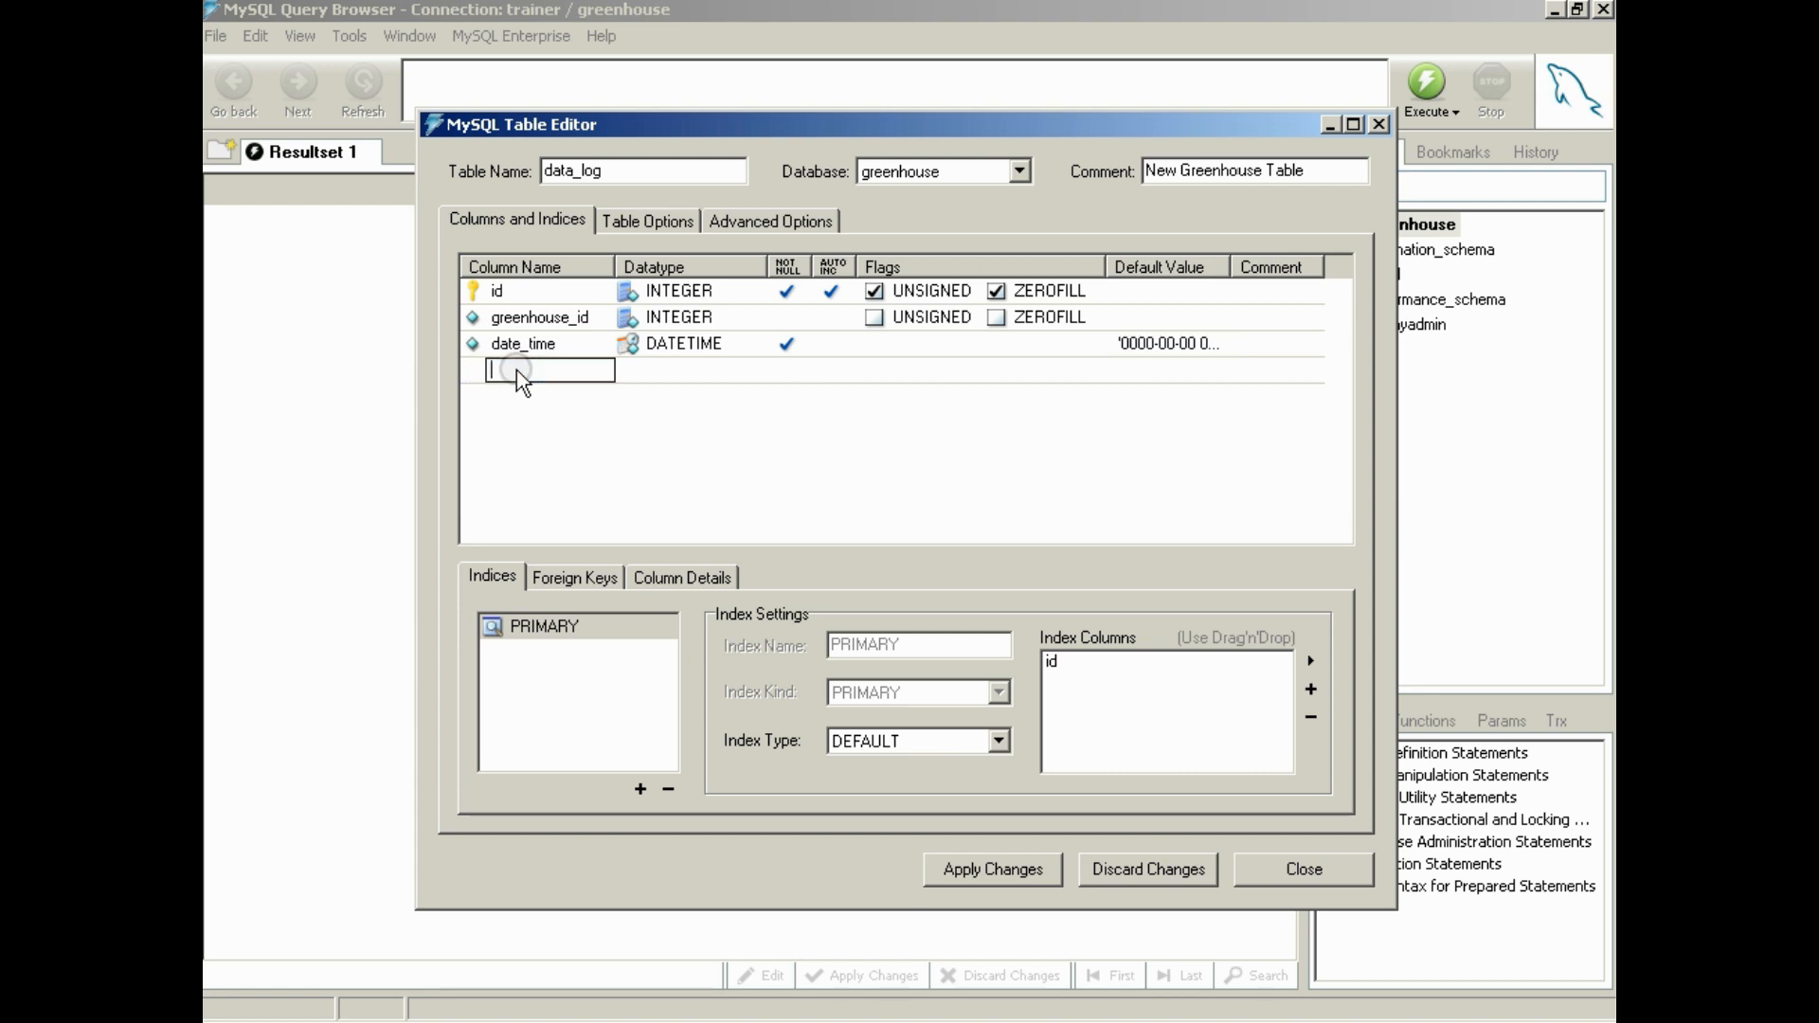
{"action": "type", "text": "modified"}
{"action": "key", "text": "Tab"}
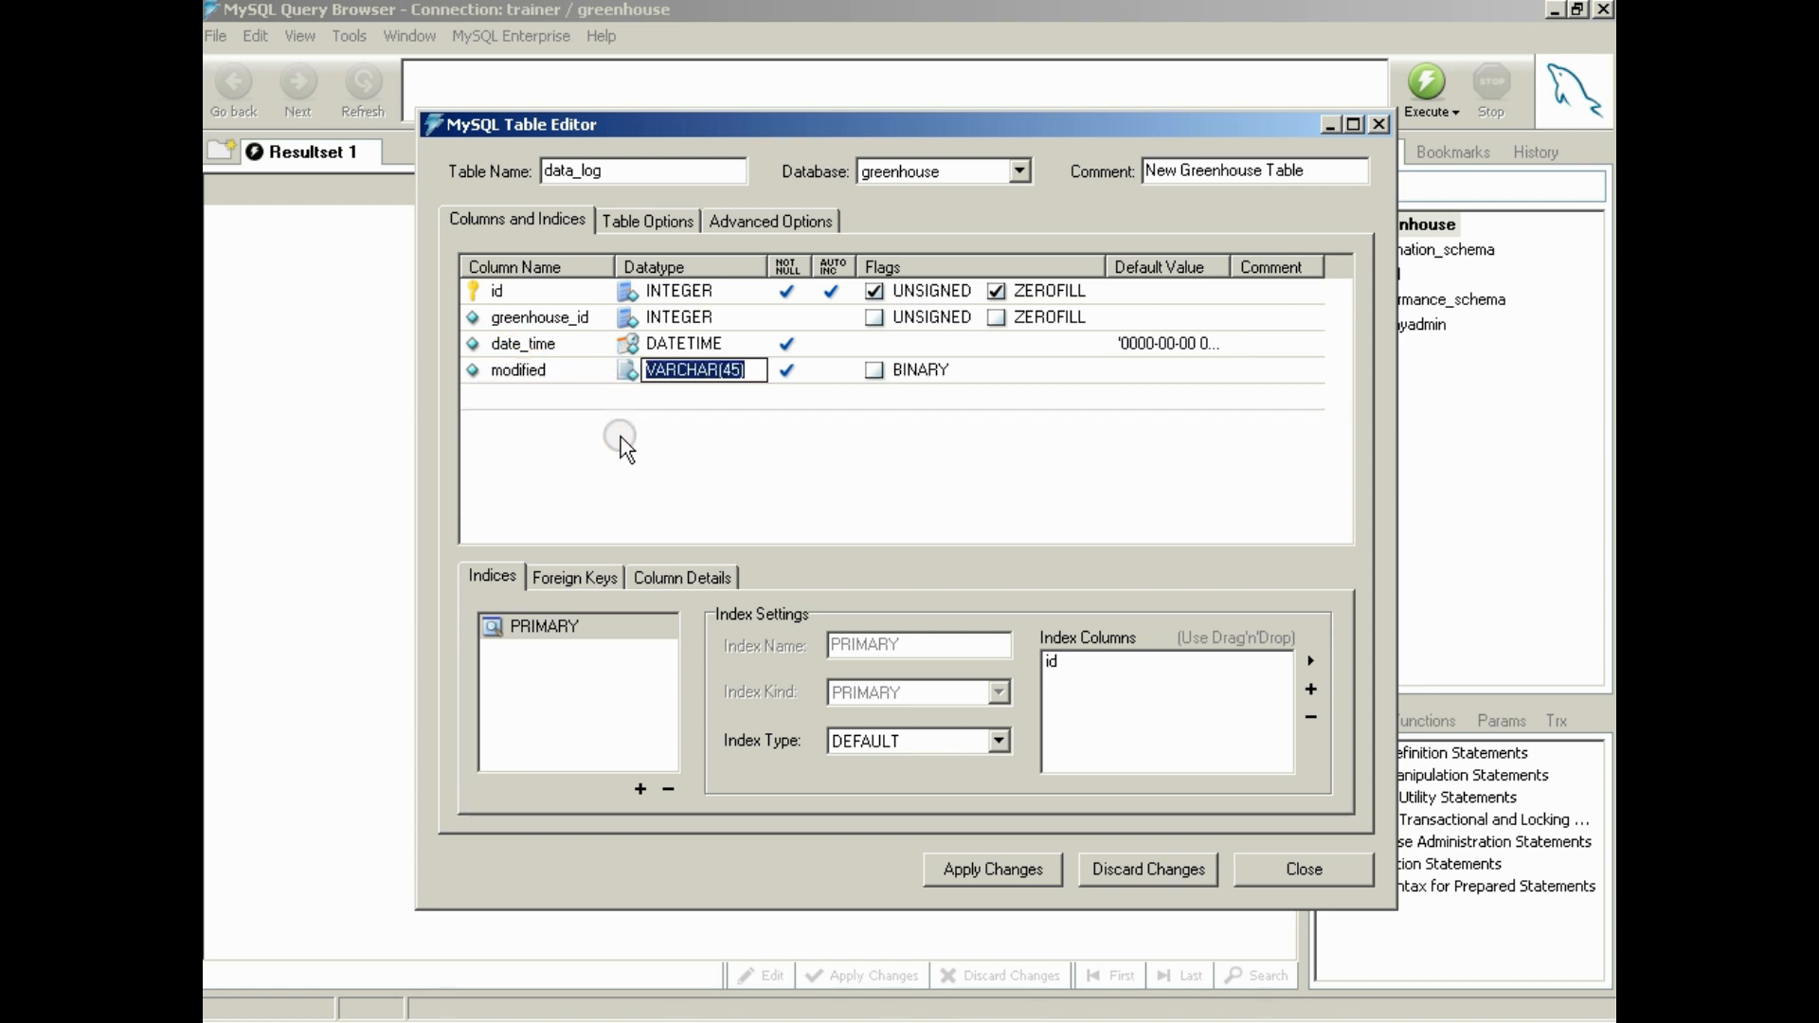
{"action": "left_click", "coordinate": [629, 370]}
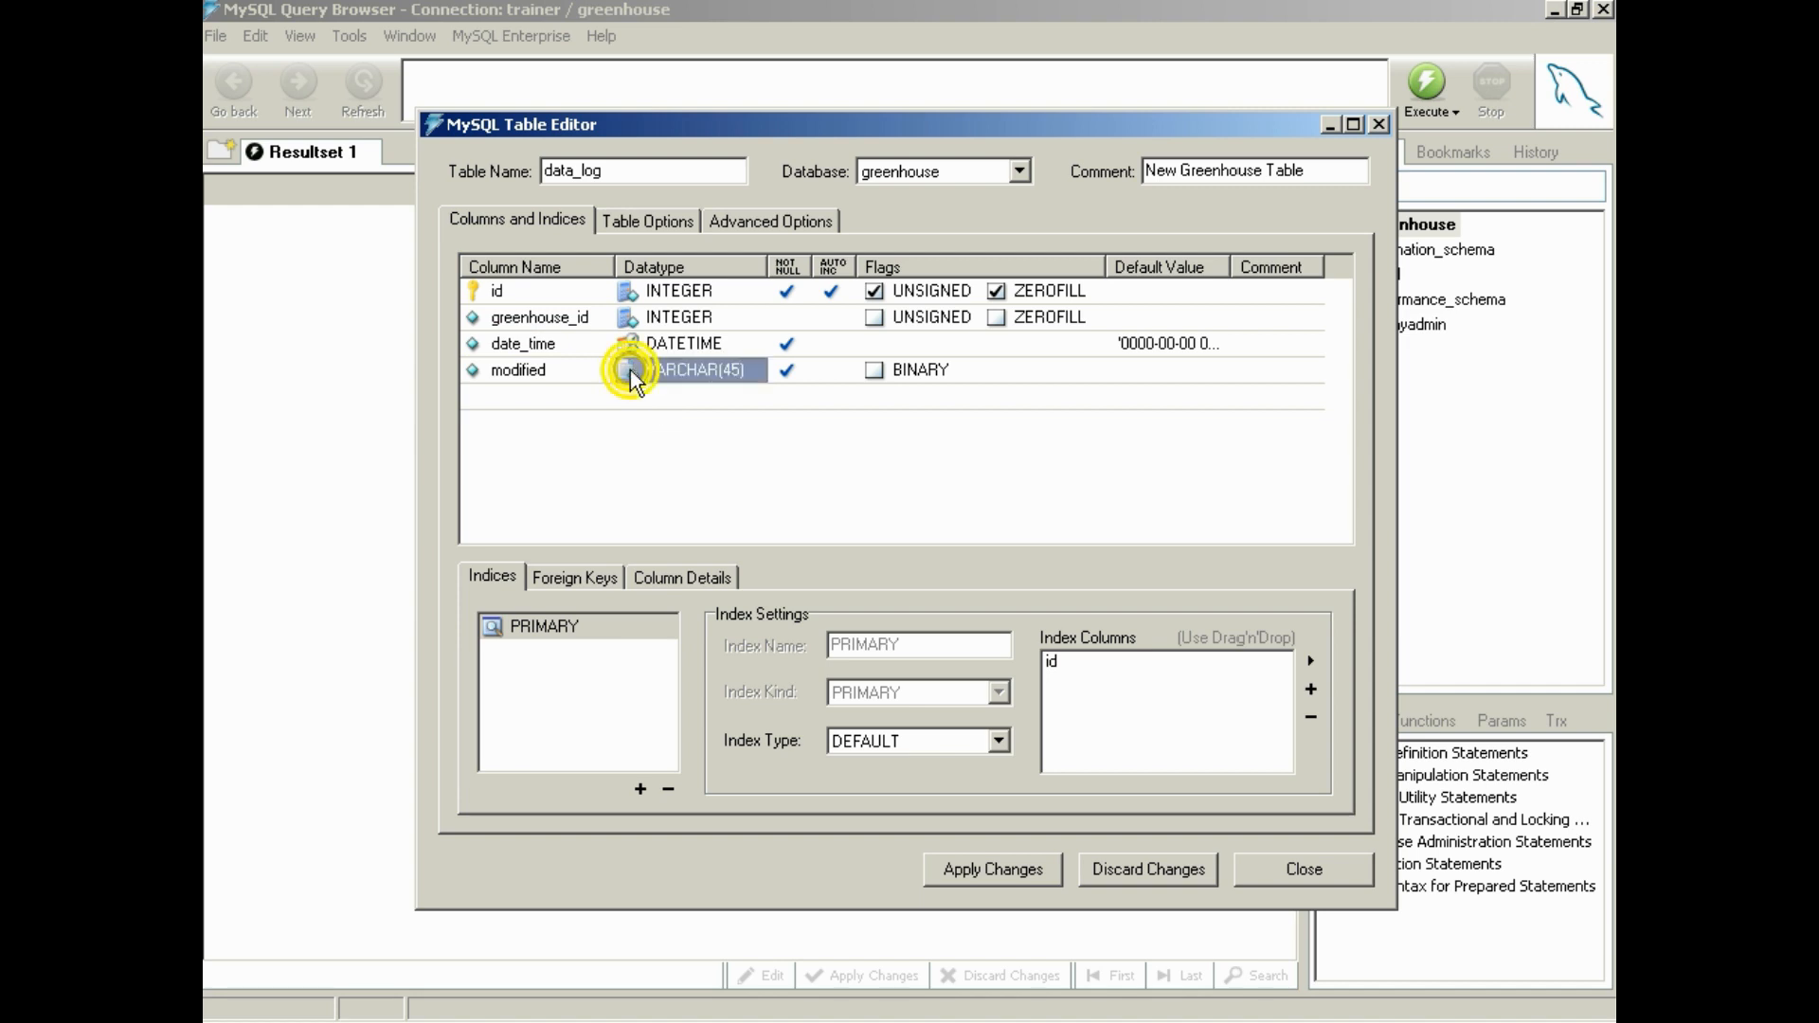
{"action": "left_click", "coordinate": [651, 370]}
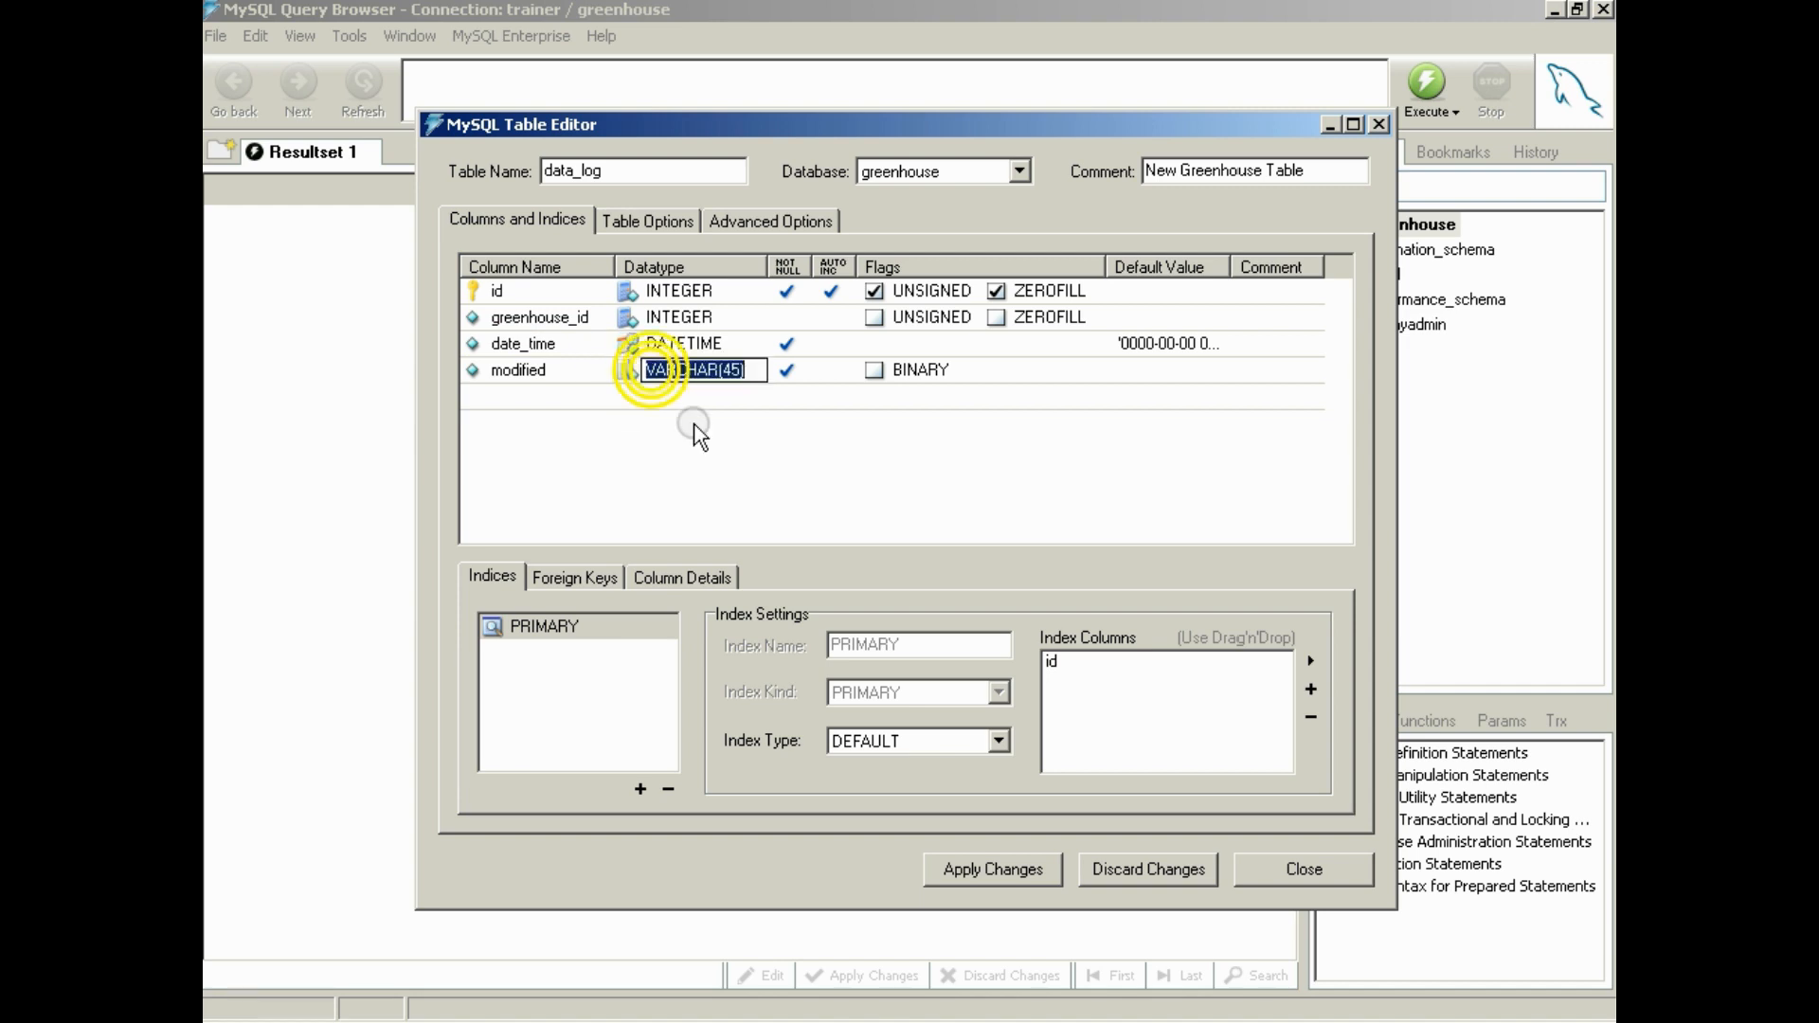
{"action": "type", "text": "TI"}
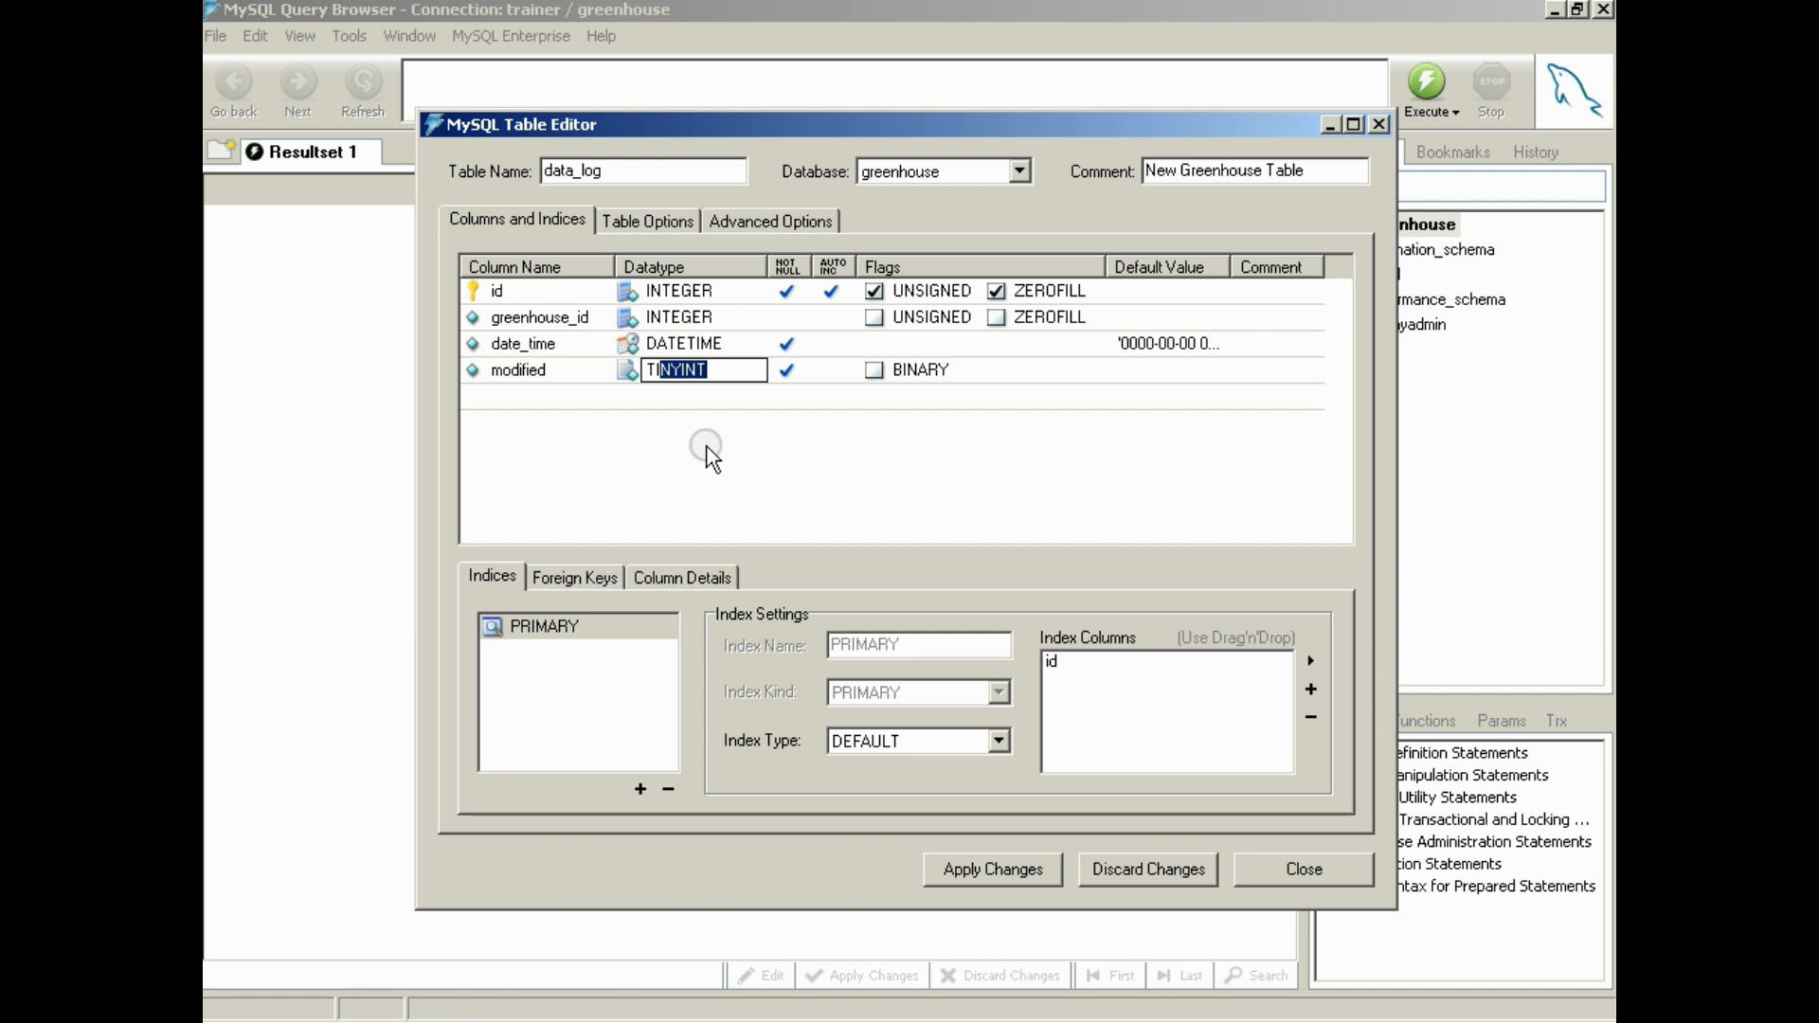
{"action": "type", "text": "ME"}
{"action": "key", "text": "Return"}
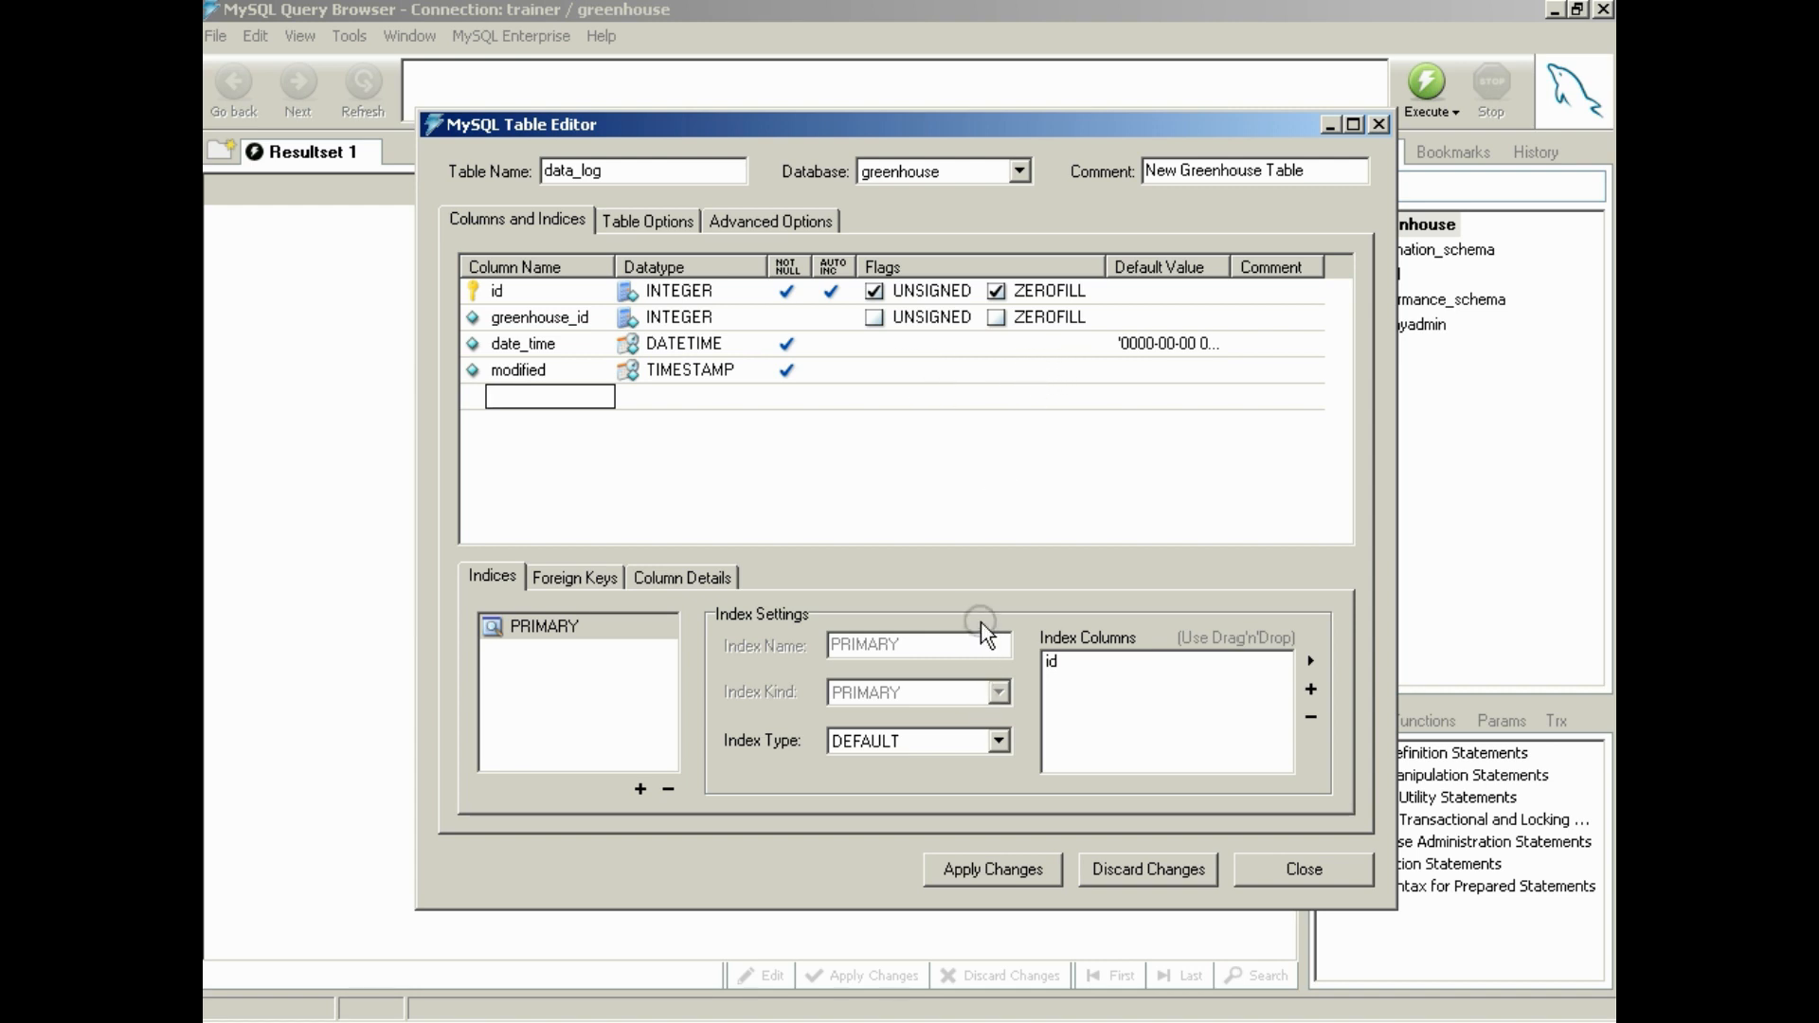
Check the modified row in the temps reference screenshot and set modified's default value in data_log to CURRENT_TIME
{"action": "left_click", "coordinate": [665, 1009]}
{"action": "left_click", "coordinate": [766, 641]}
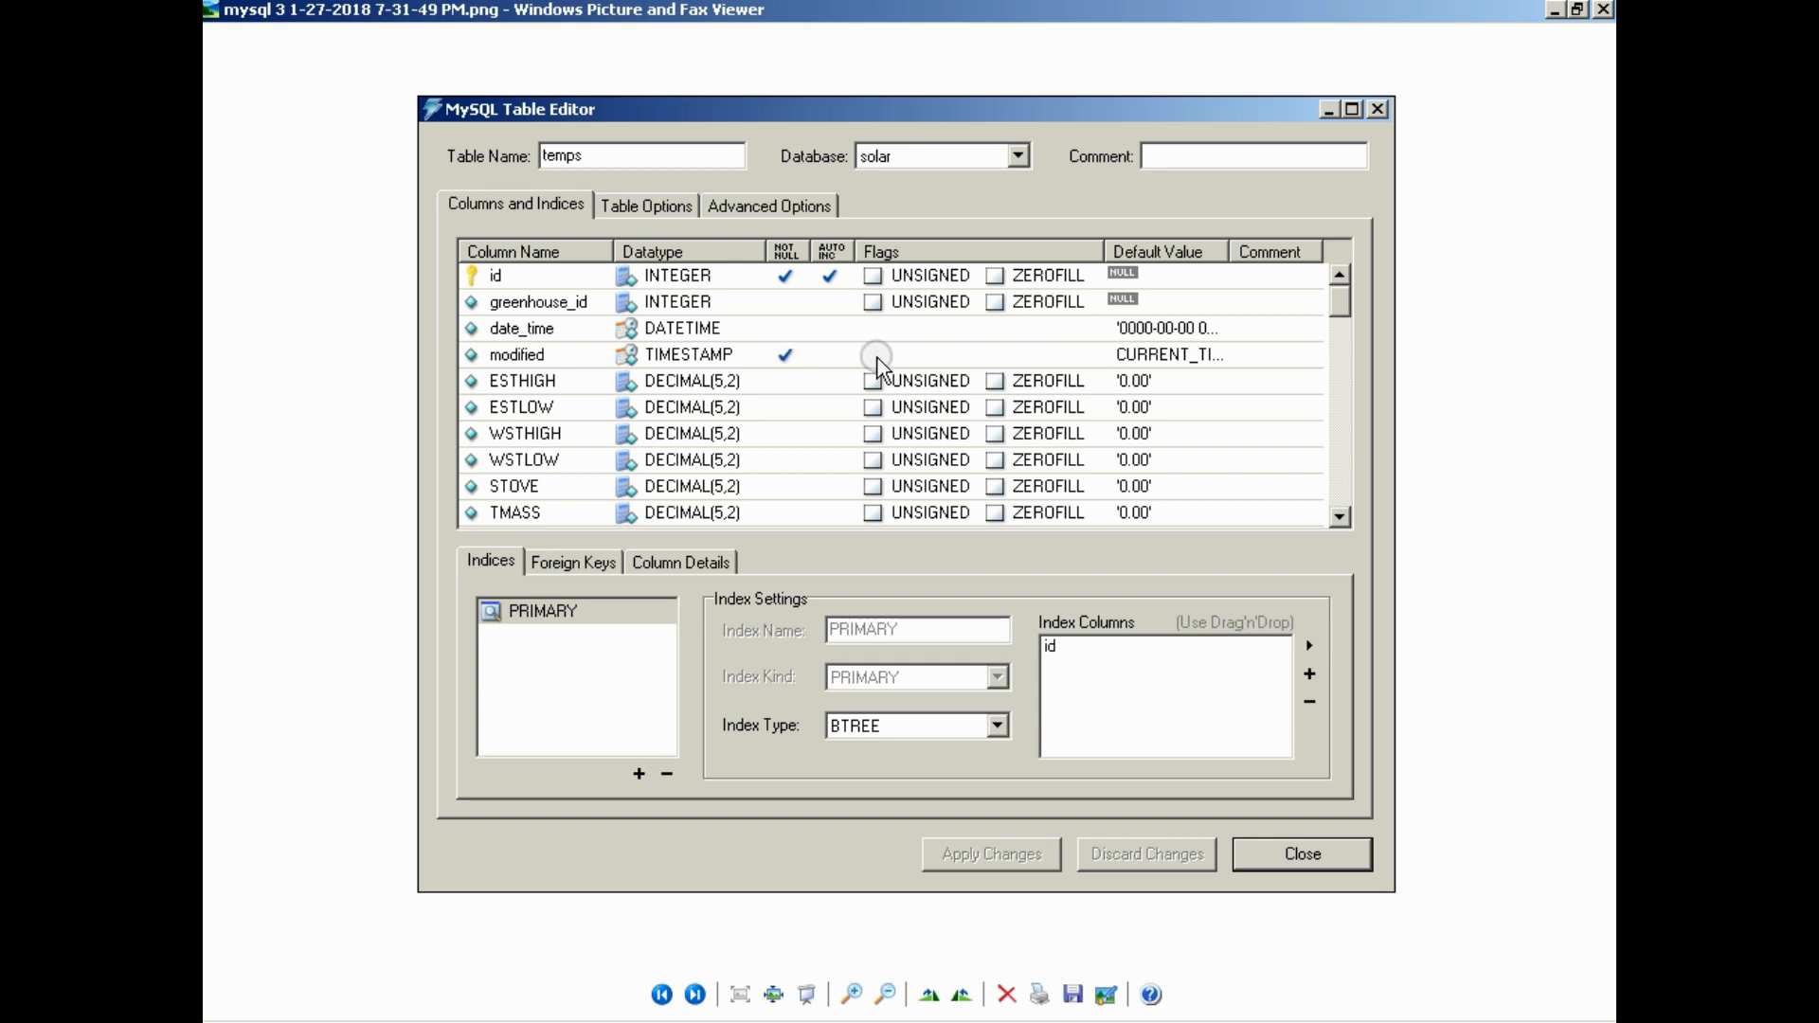
{"action": "left_click", "coordinate": [1554, 11]}
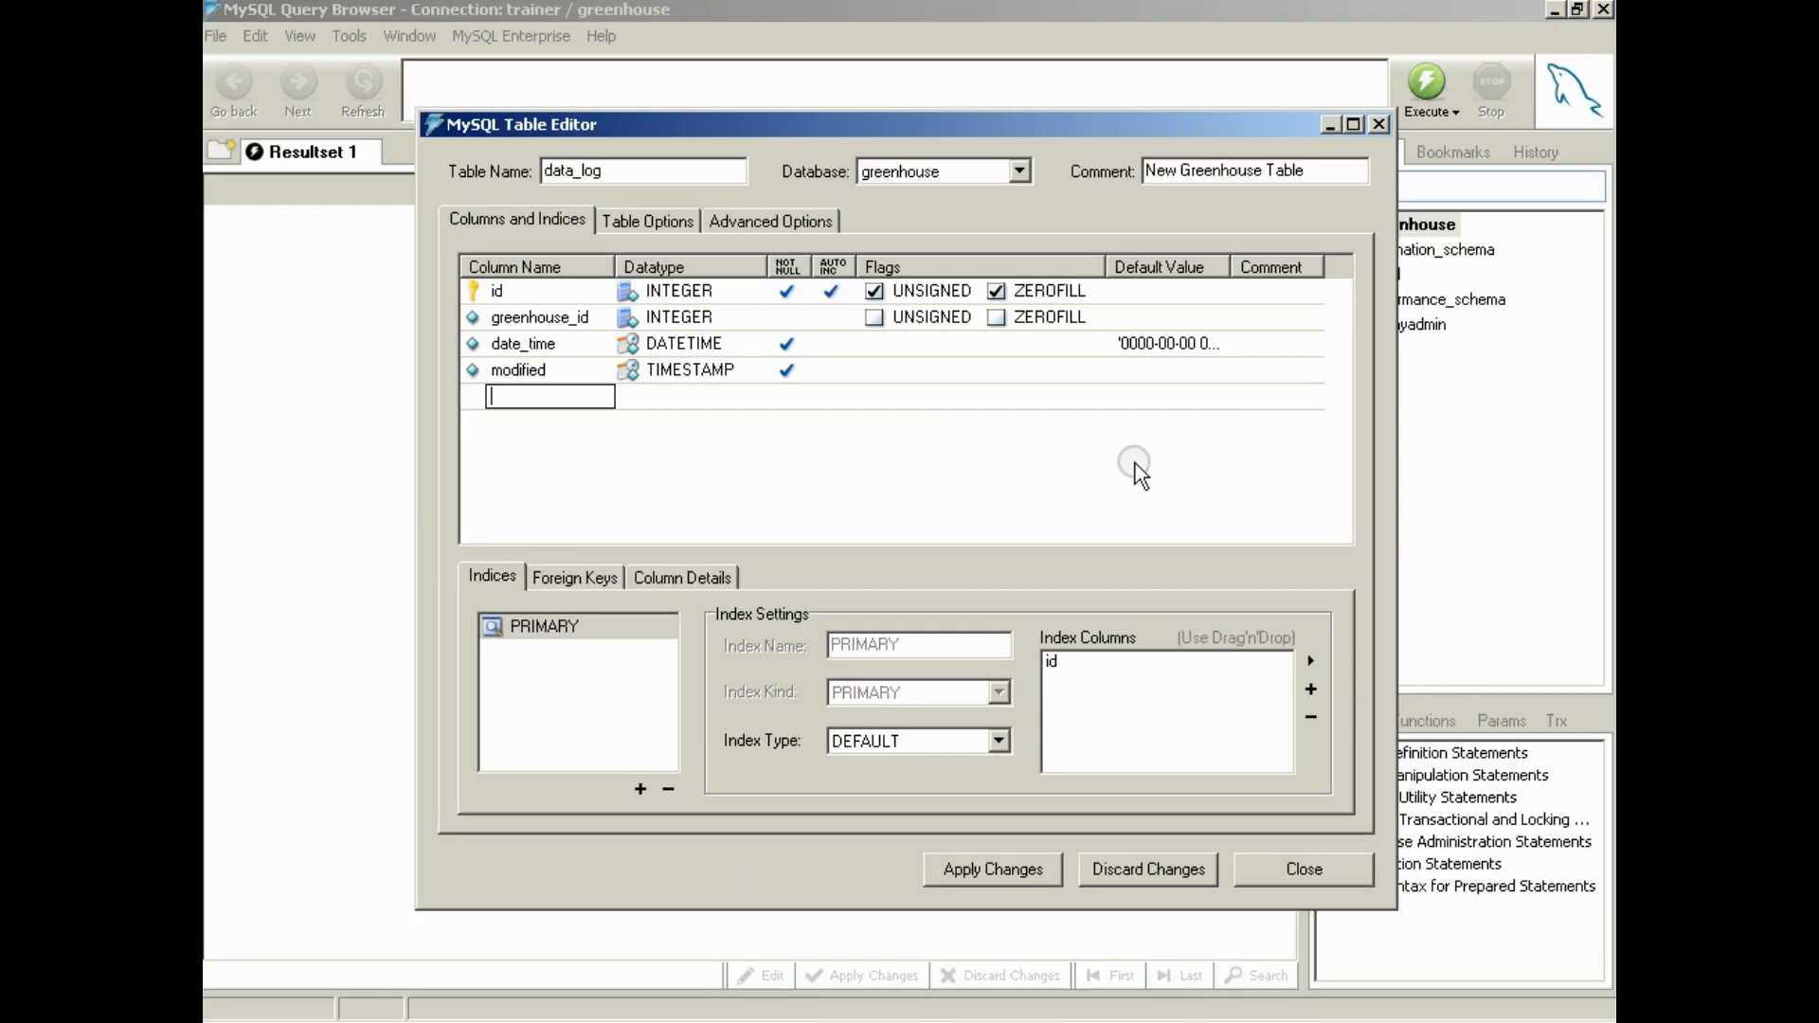
{"action": "left_click", "coordinate": [849, 374]}
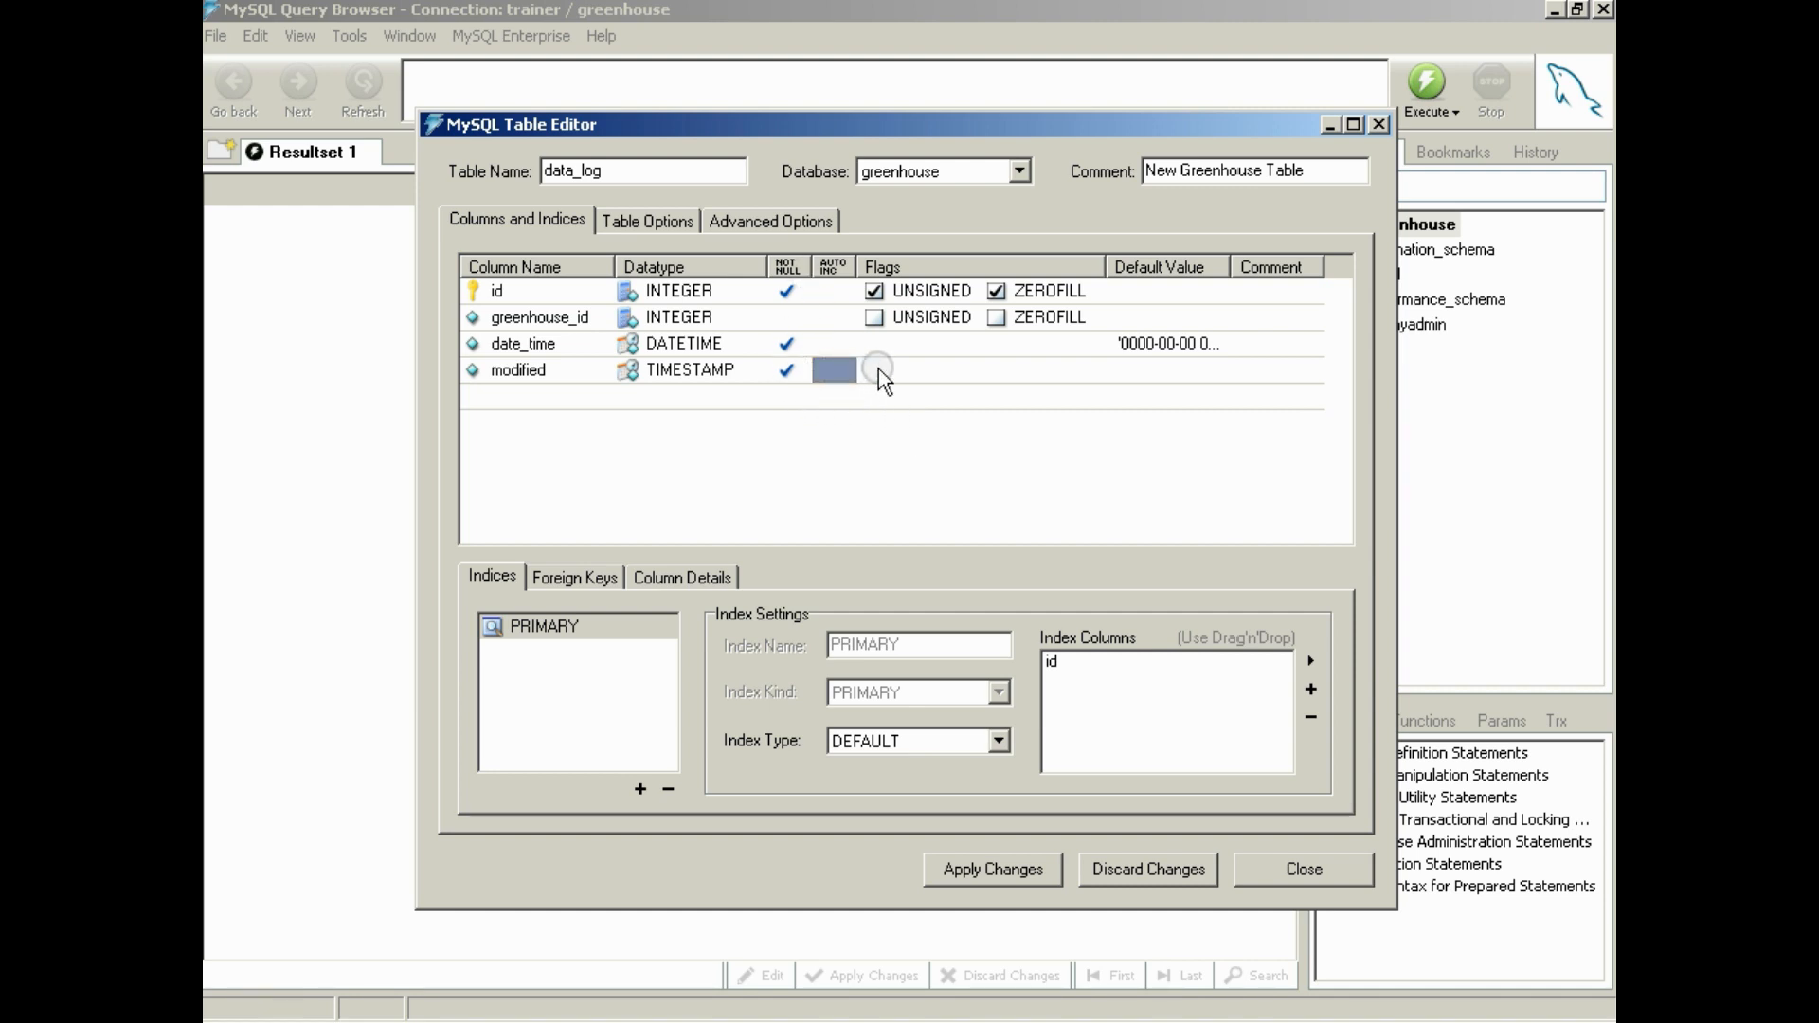
{"action": "left_click", "coordinate": [1148, 370]}
{"action": "left_click", "coordinate": [1148, 370]}
{"action": "type", "text": "CURRE"}
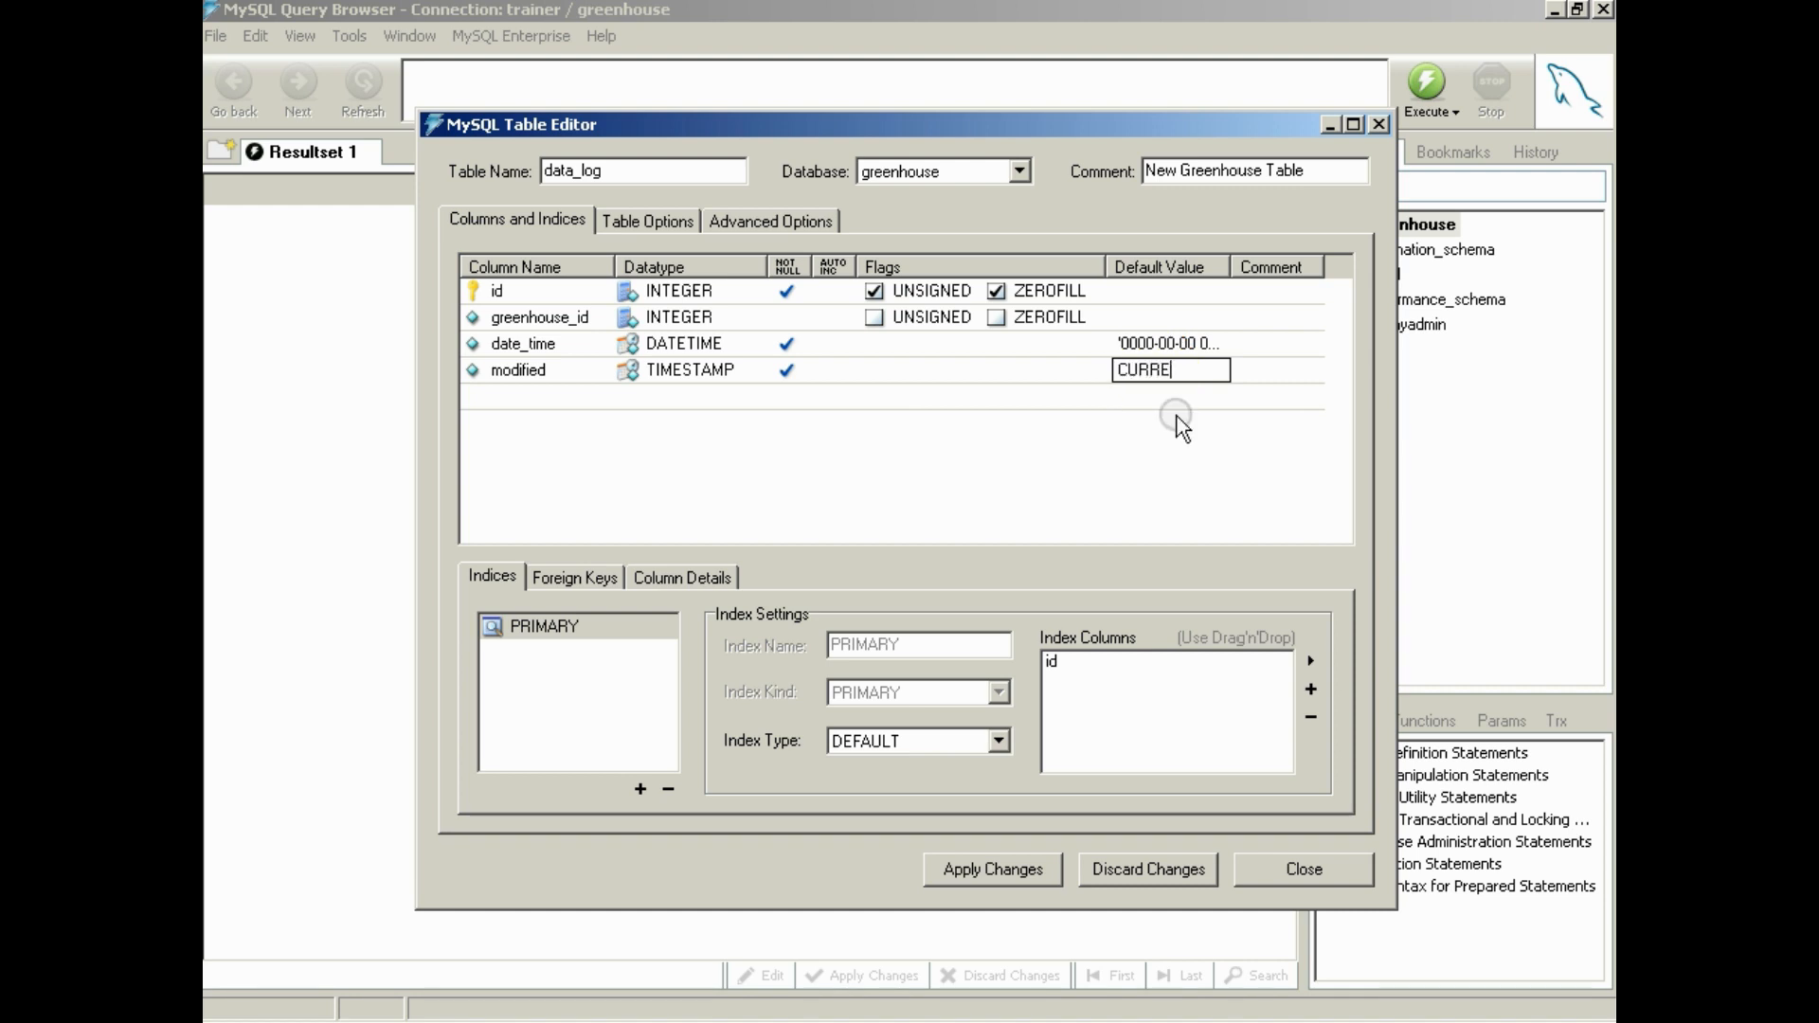
{"action": "type", "text": "NT_TIME"}
{"action": "key", "text": "Return"}
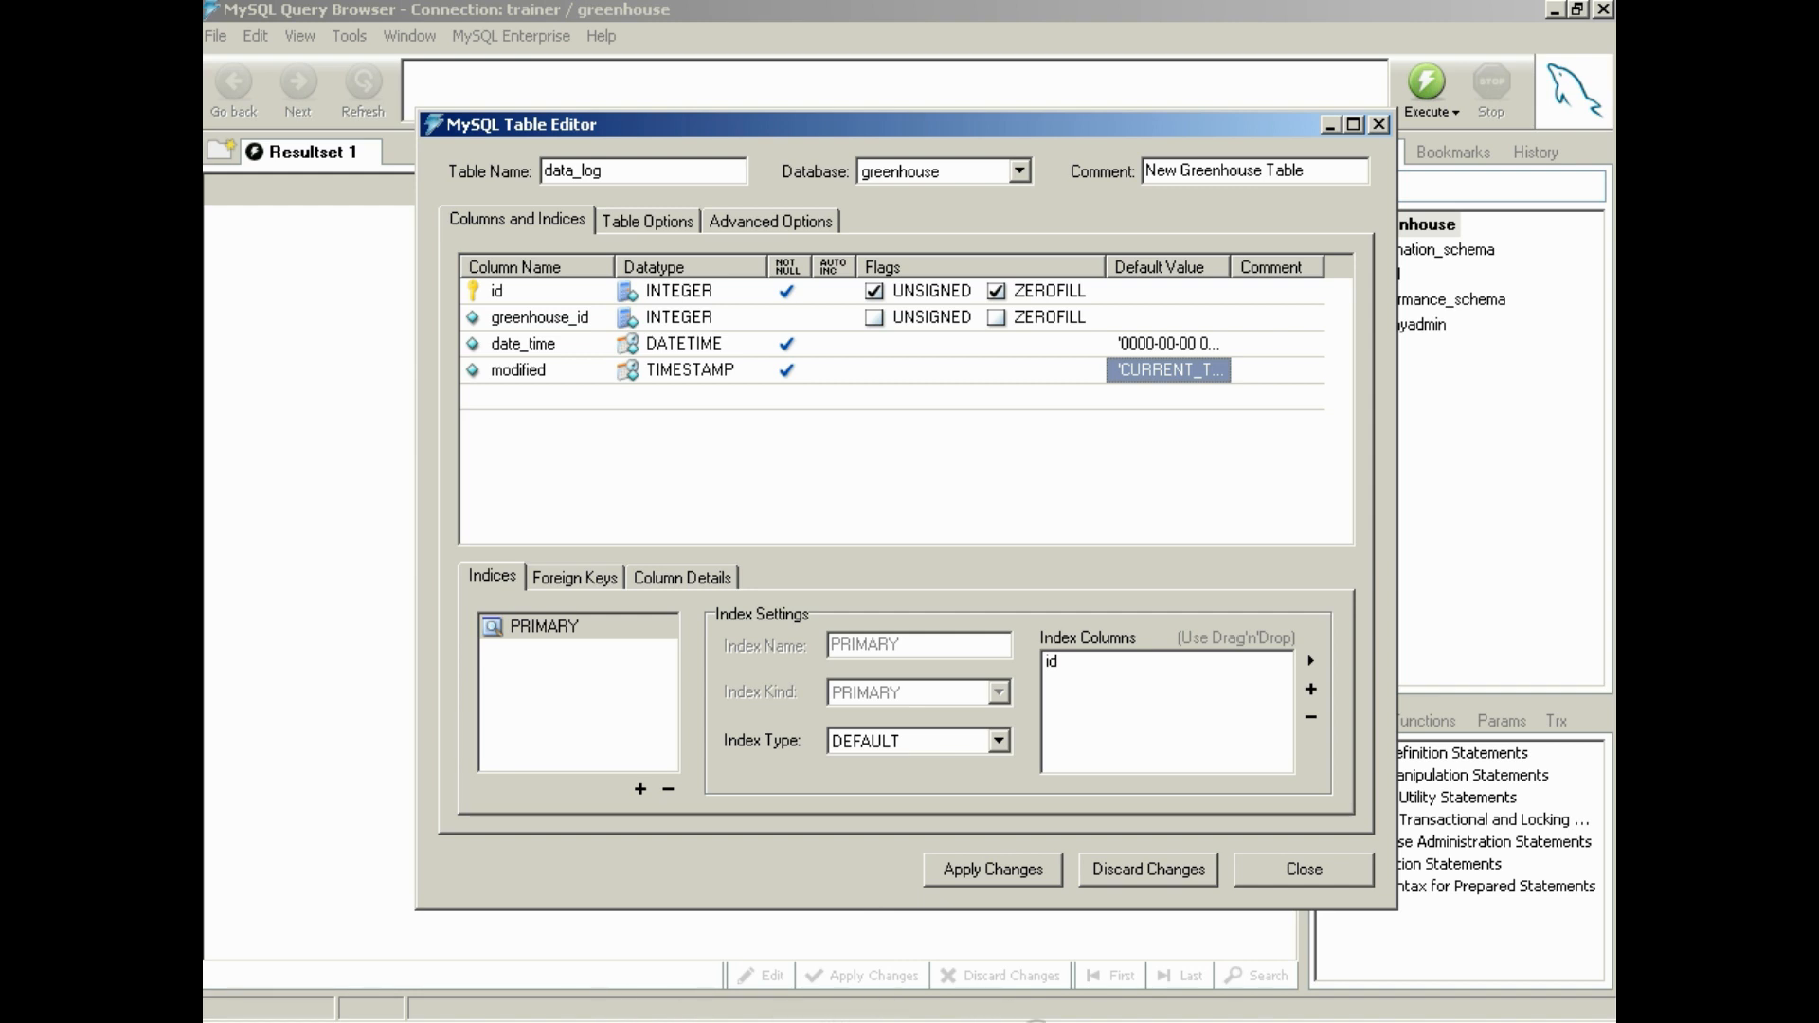
Start a second MySQL Query Browser session on the stored connection GreenHousePi, entering the account password
{"action": "left_click", "coordinate": [1034, 1019]}
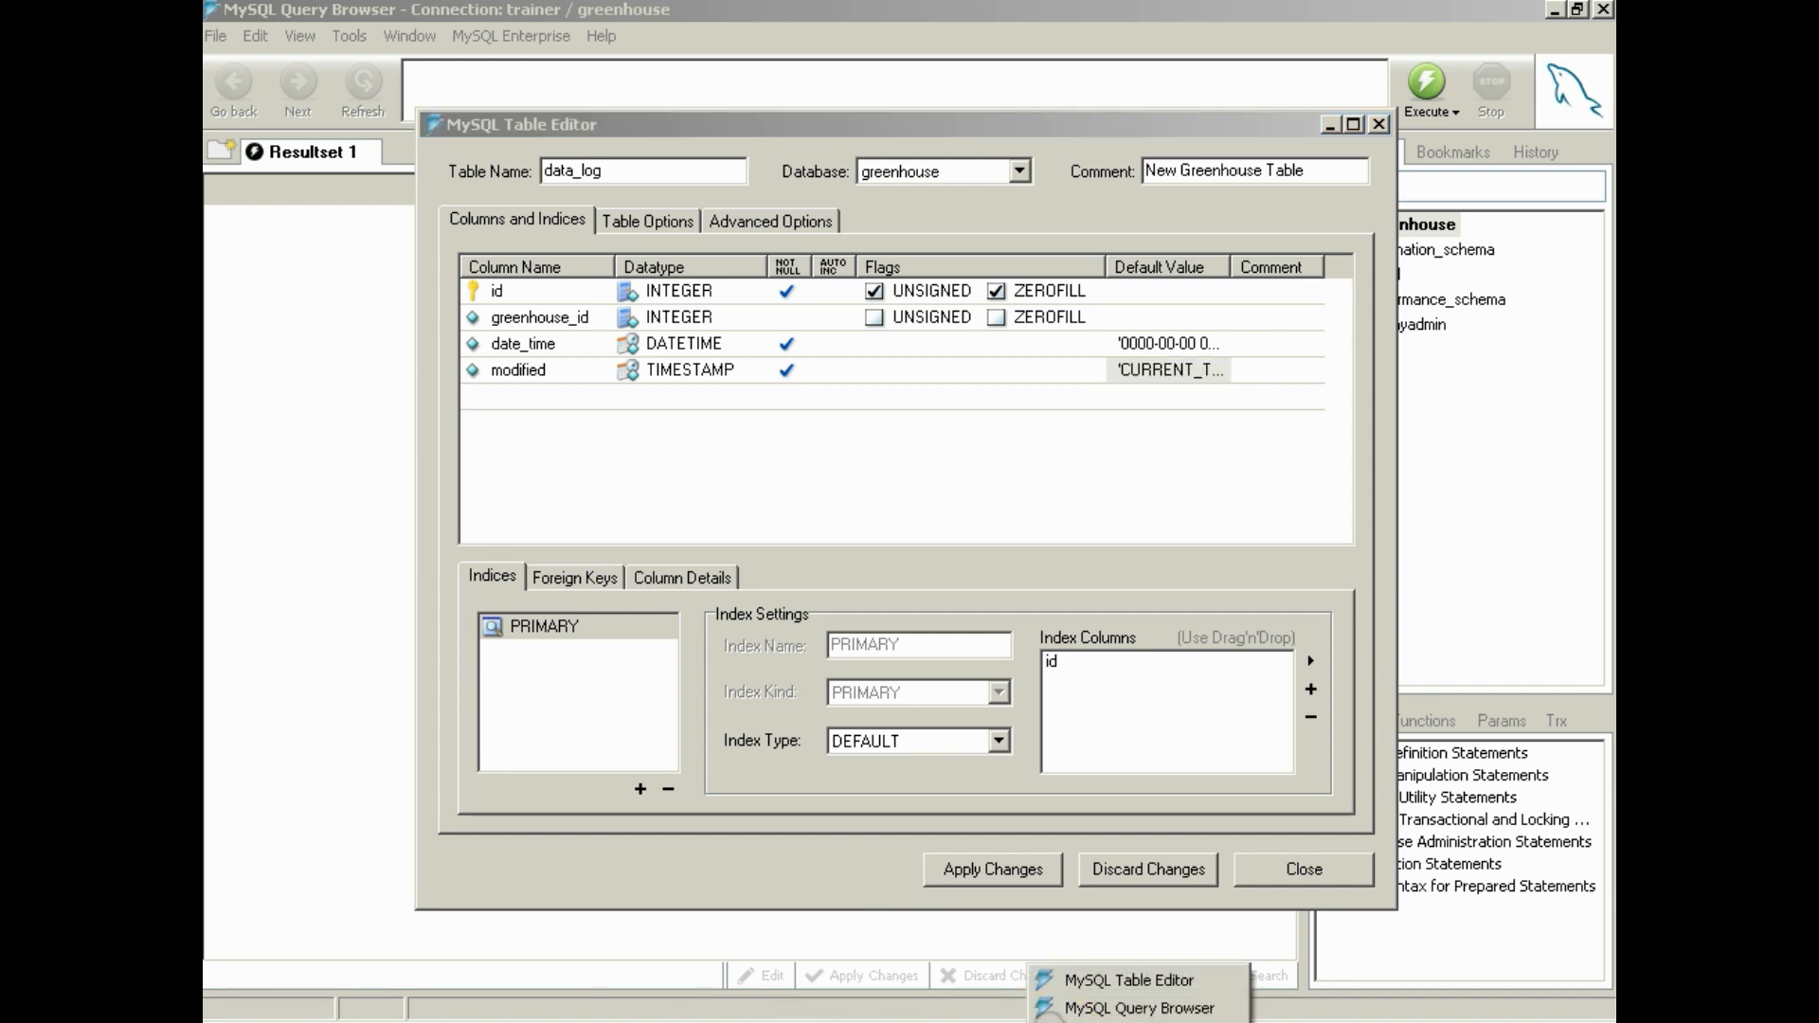
{"action": "left_click", "coordinate": [254, 1021]}
{"action": "mouse_move", "coordinate": [372, 730]}
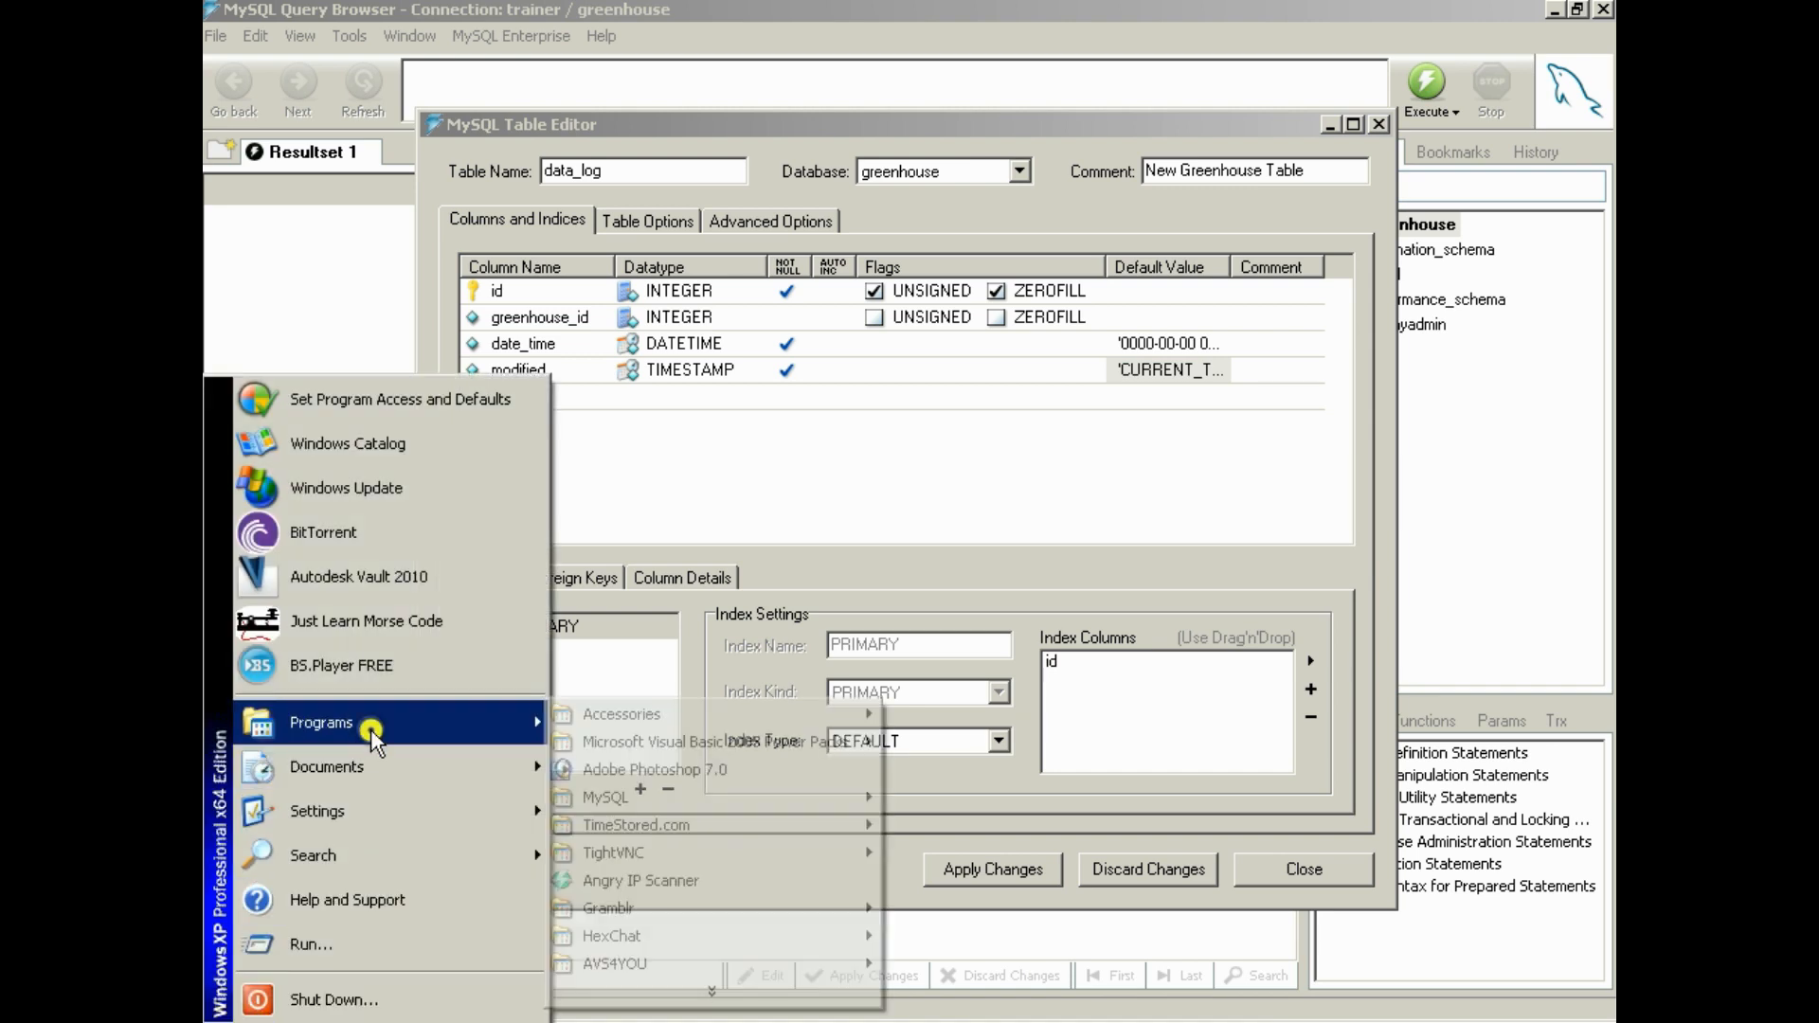
{"action": "mouse_move", "coordinate": [675, 798]}
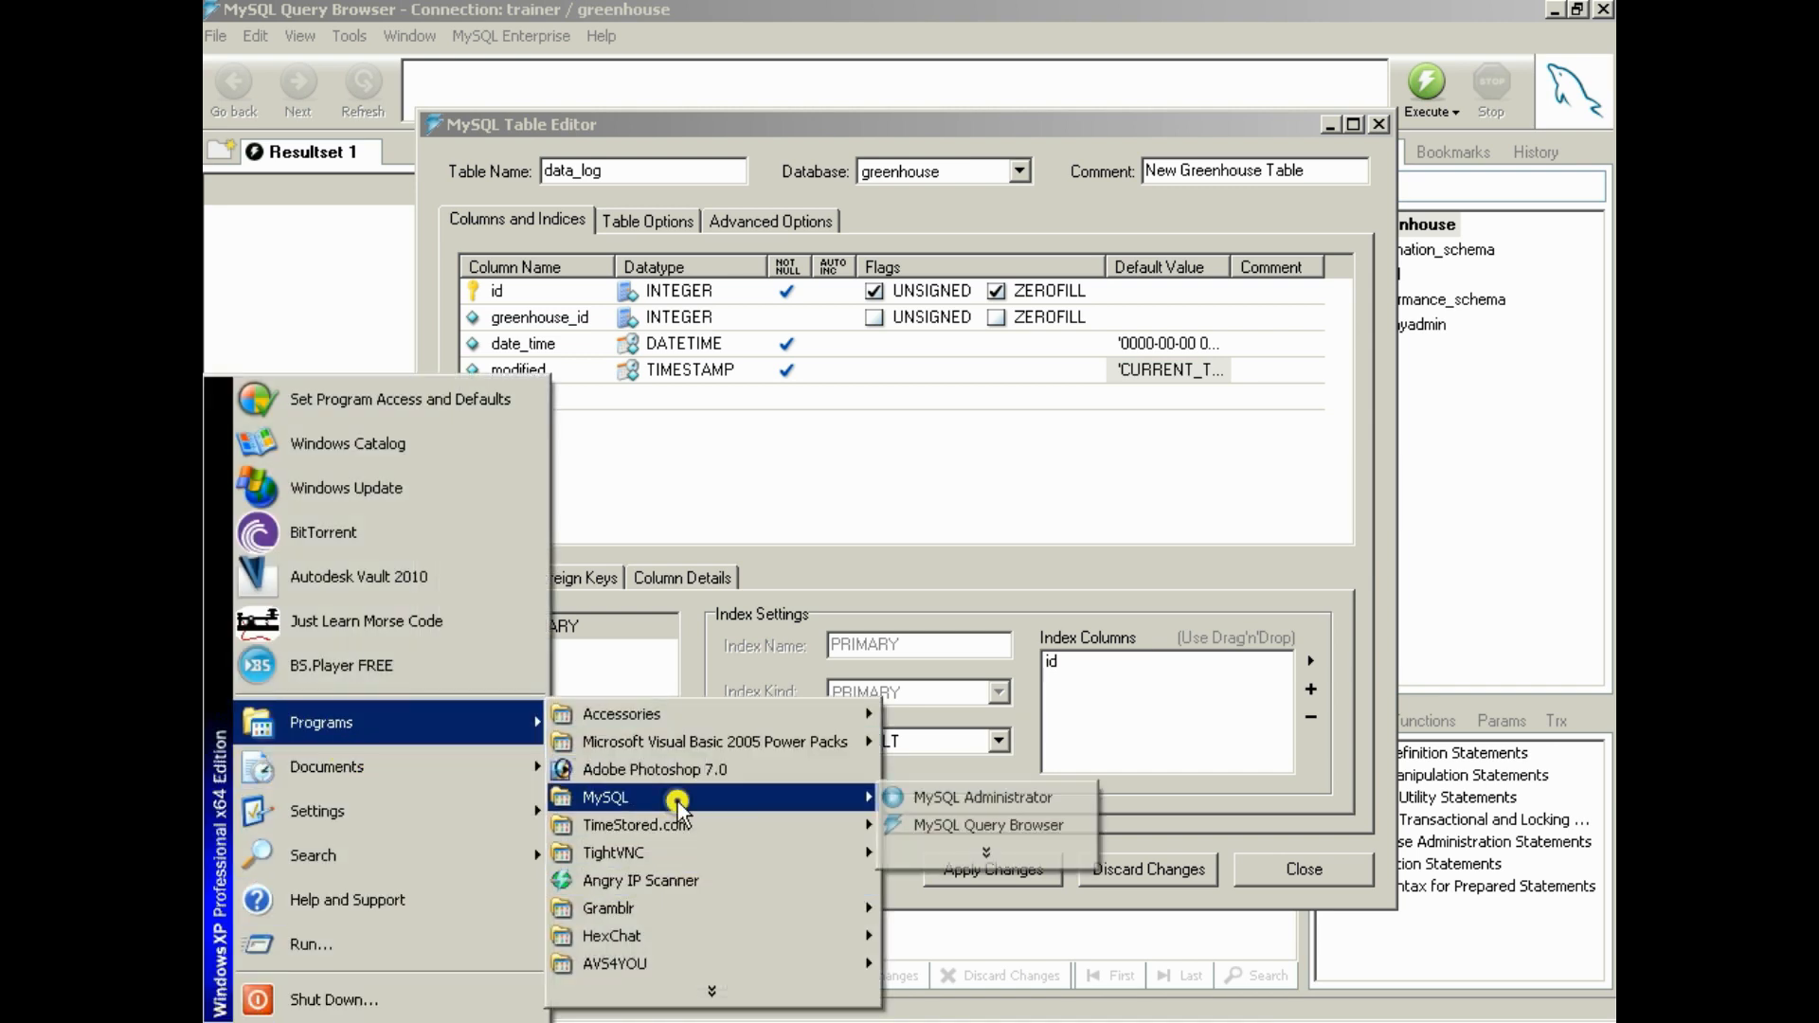
{"action": "left_click", "coordinate": [947, 825]}
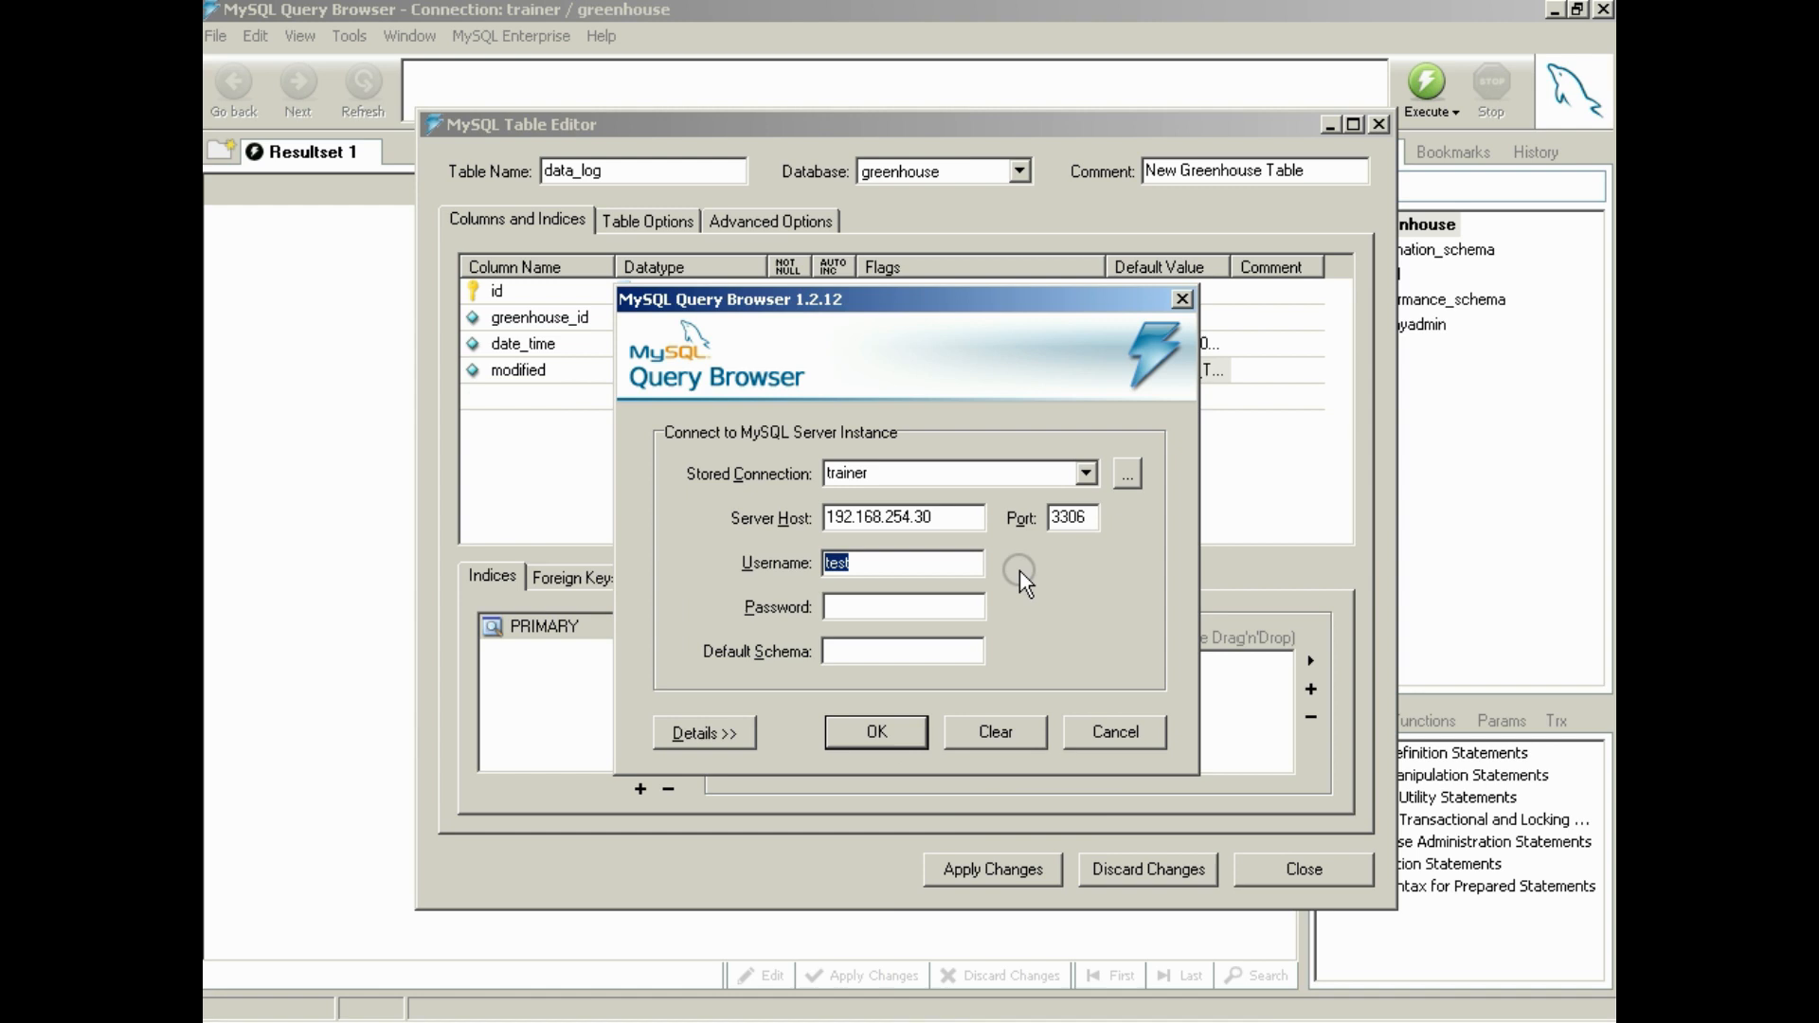
{"action": "left_click", "coordinate": [1087, 473]}
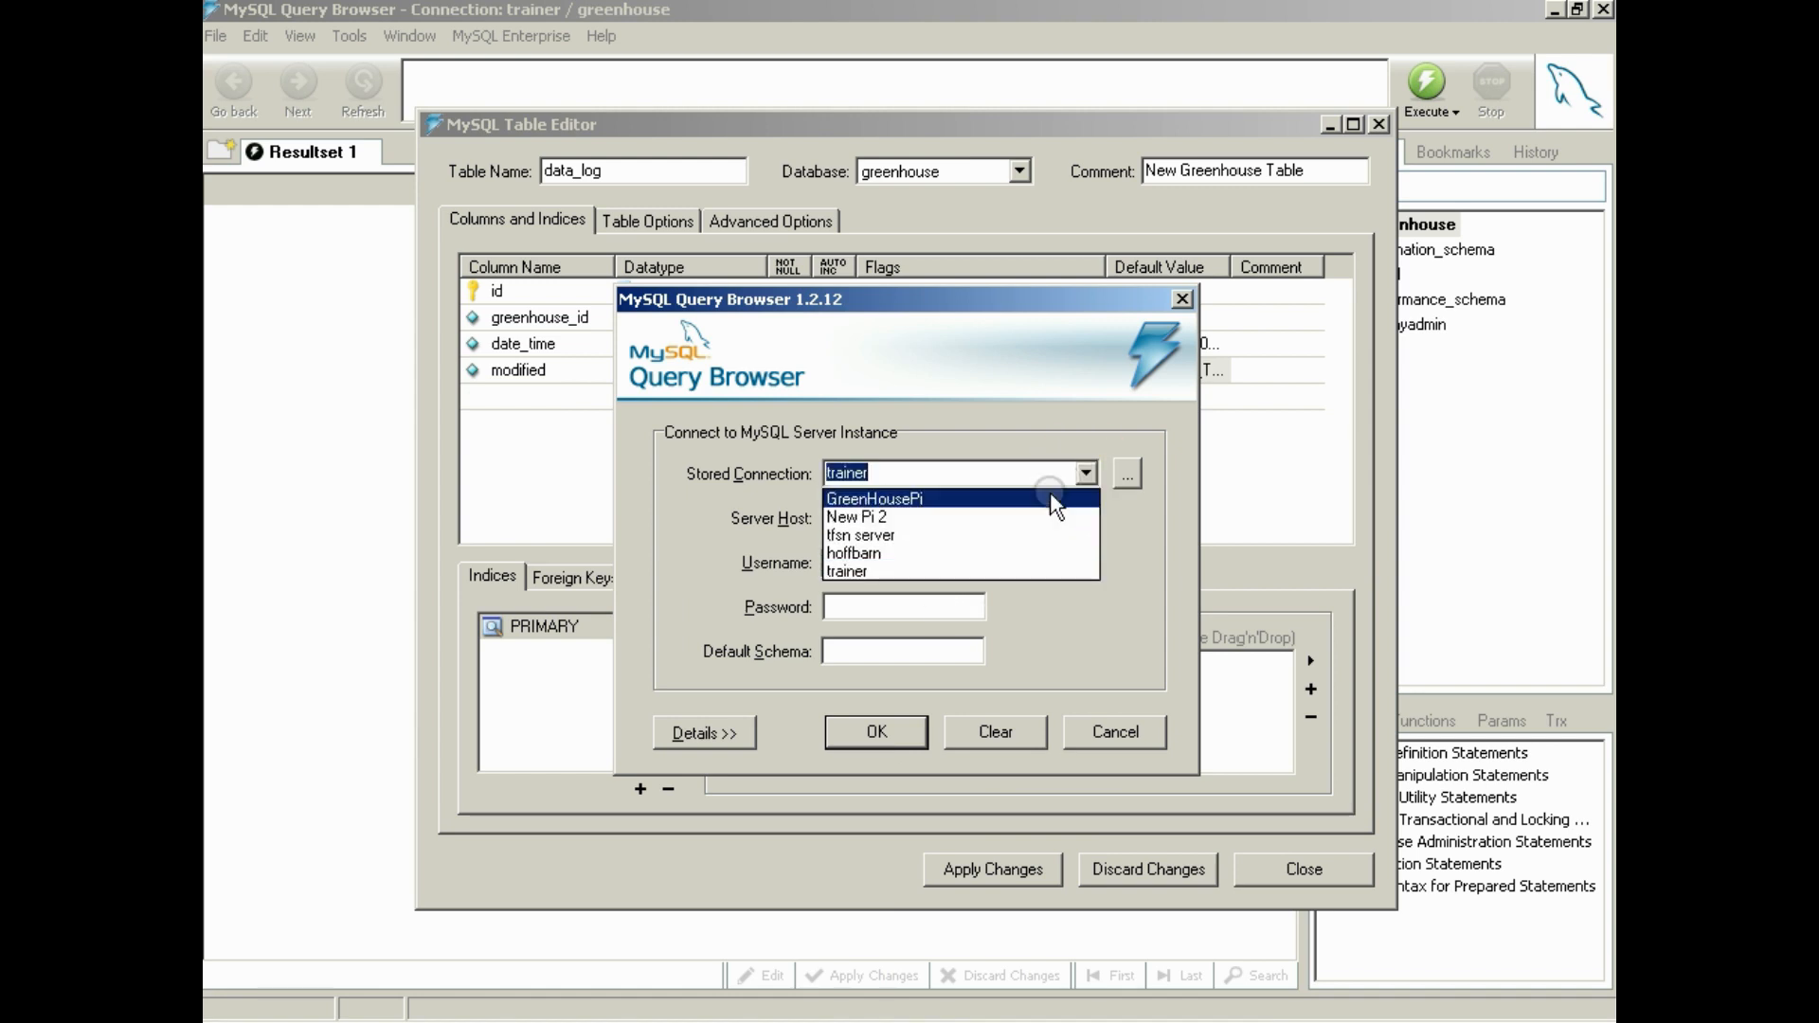
{"action": "left_click", "coordinate": [1032, 500]}
{"action": "left_click", "coordinate": [919, 604]}
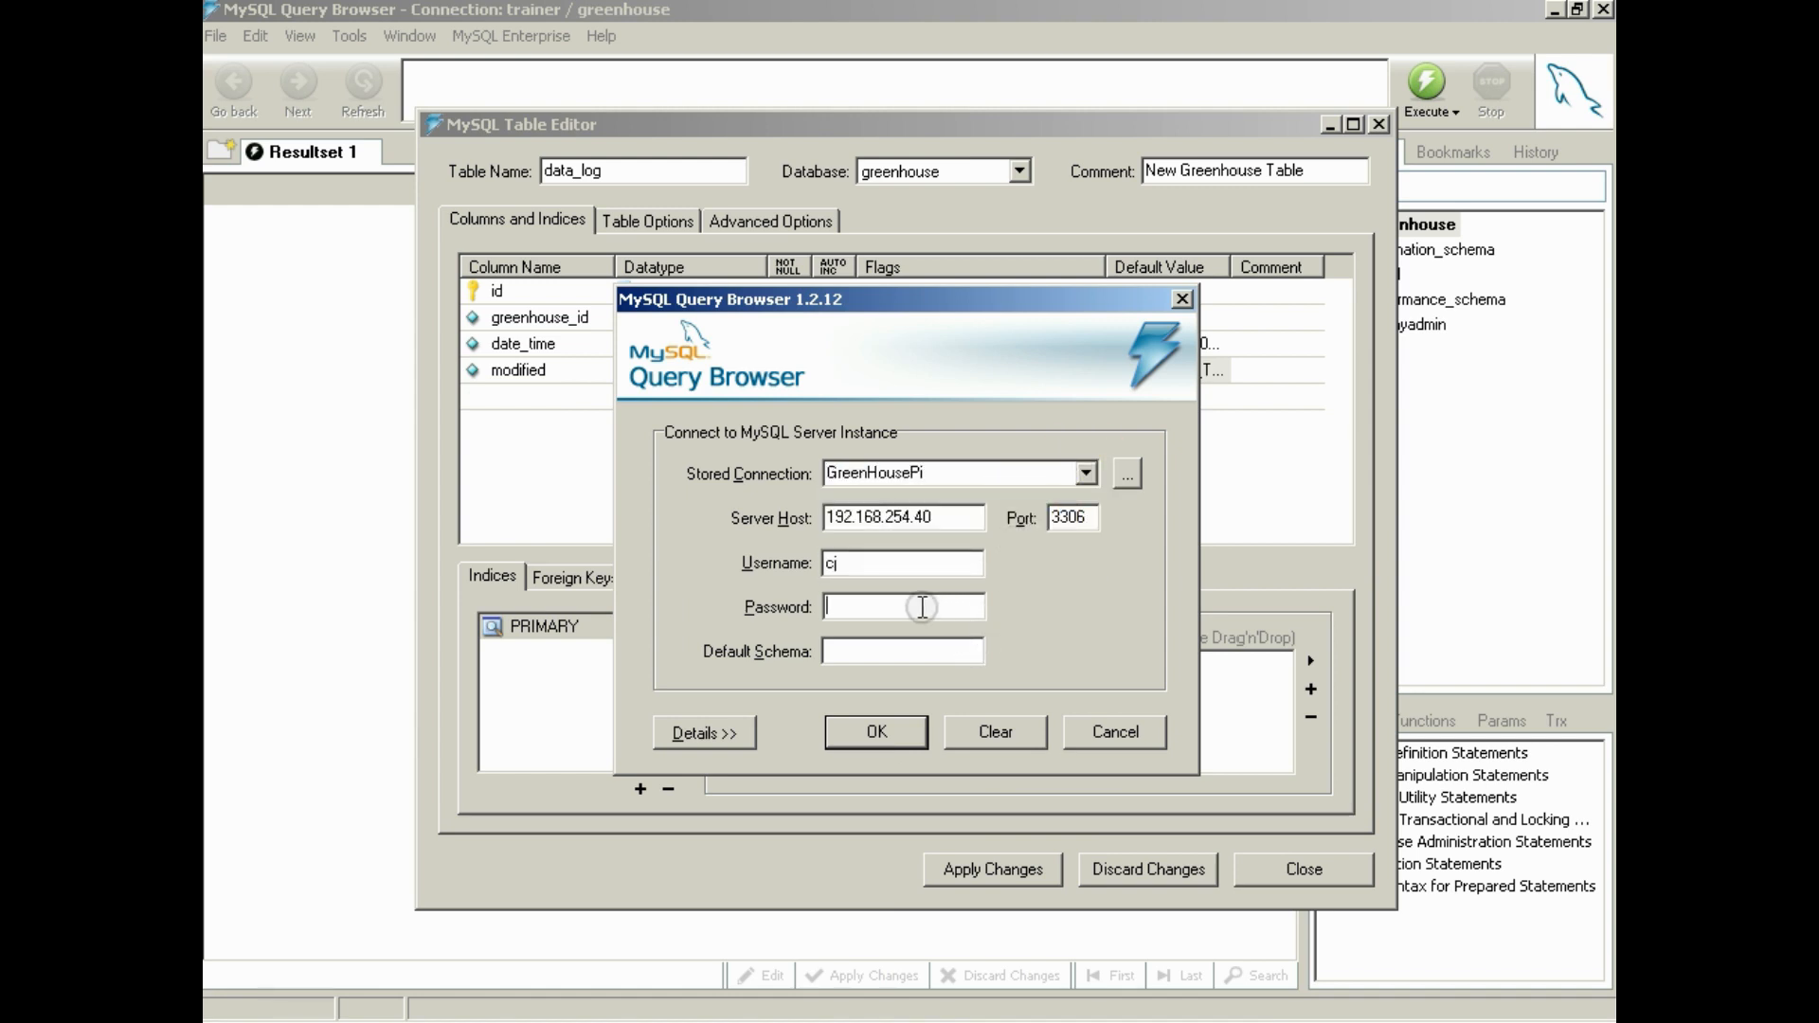
{"action": "type", "text": "********"}
{"action": "key", "text": "Return"}
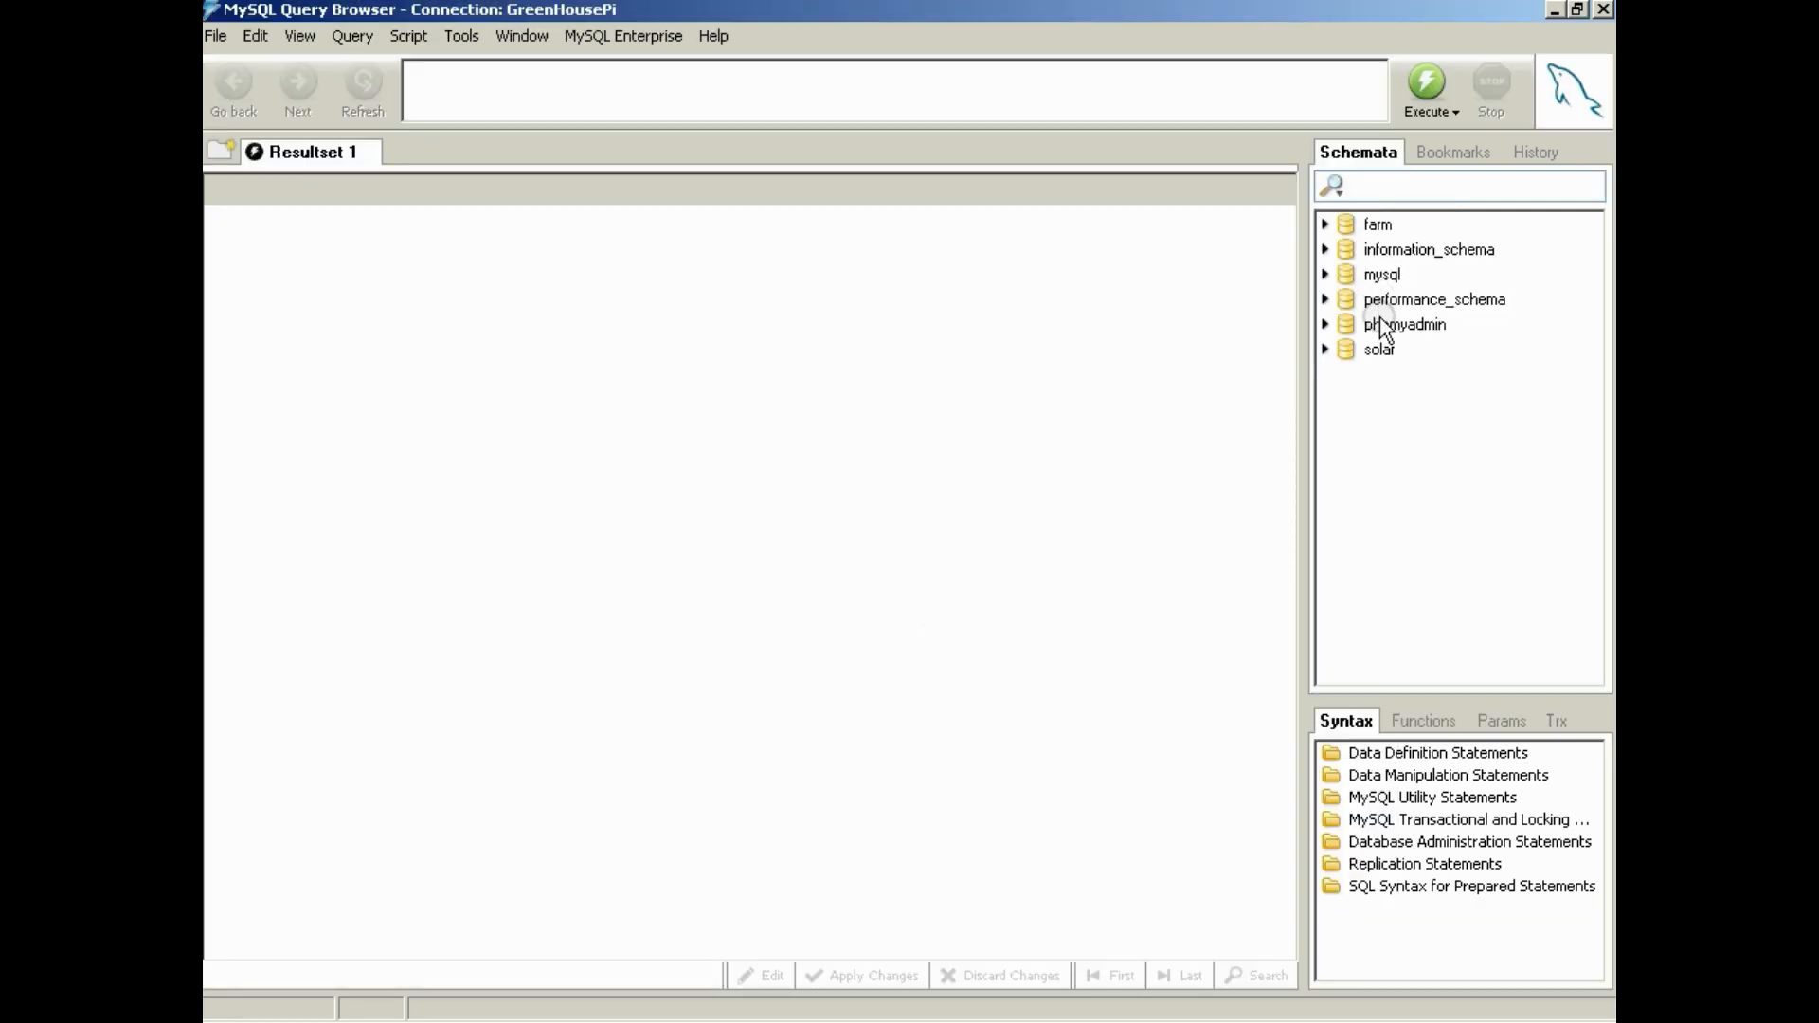
Open the solar schema and draft the query SELECT * FROM temps order by in the query area
{"action": "double_click", "coordinate": [1375, 350]}
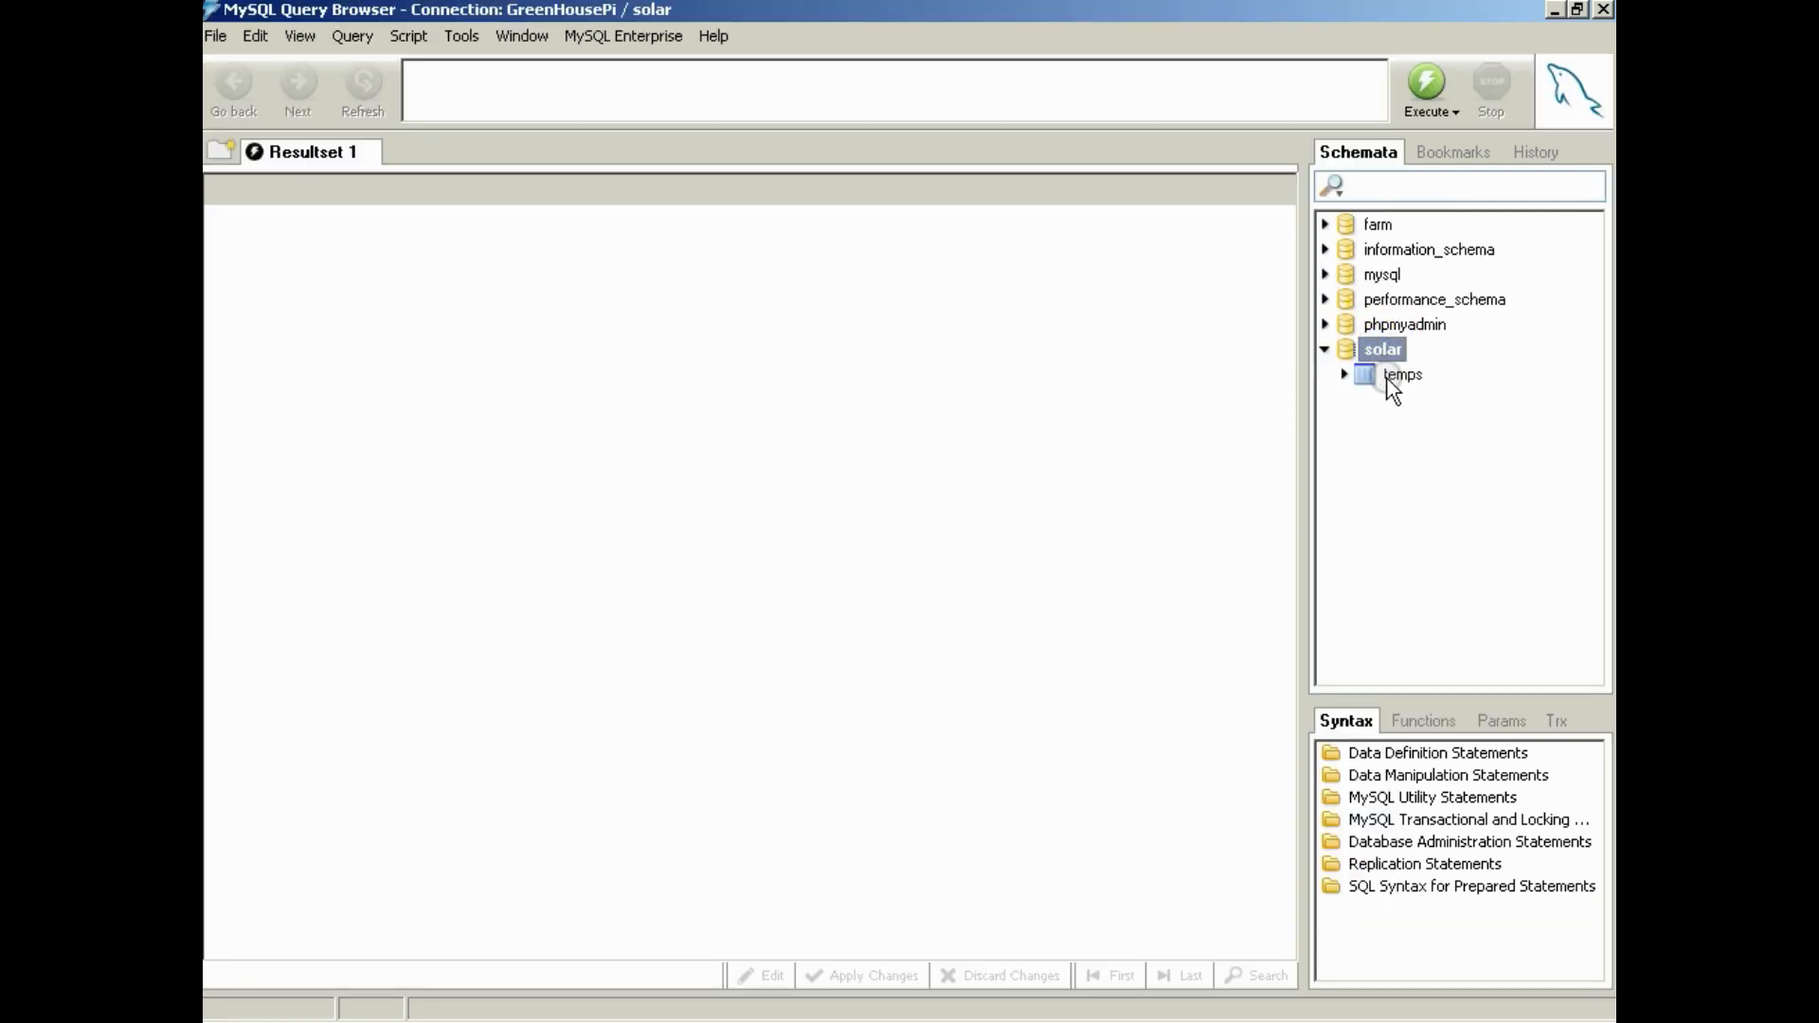
{"action": "double_click", "coordinate": [1400, 376]}
{"action": "key", "text": "BackSpace"}
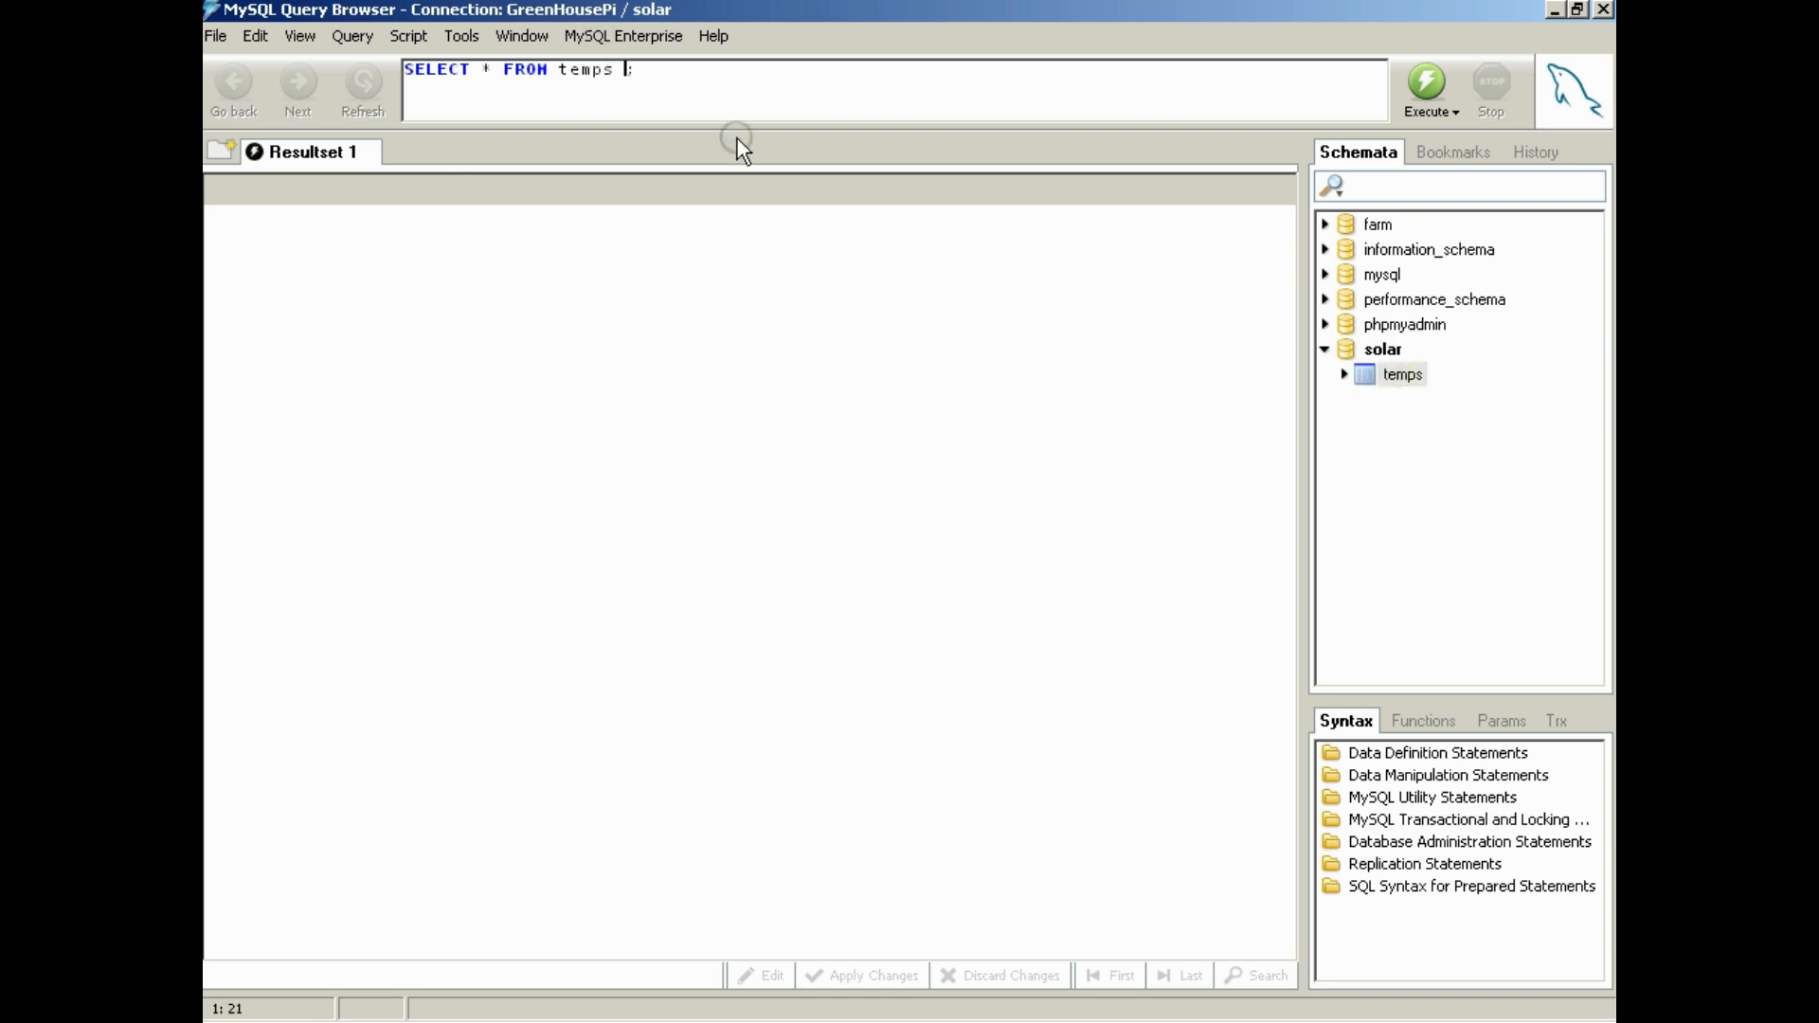
{"action": "type", "text": "order by"}
Open solar's temps table for editing and copy the default value of its modified column
{"action": "right_click", "coordinate": [1374, 373]}
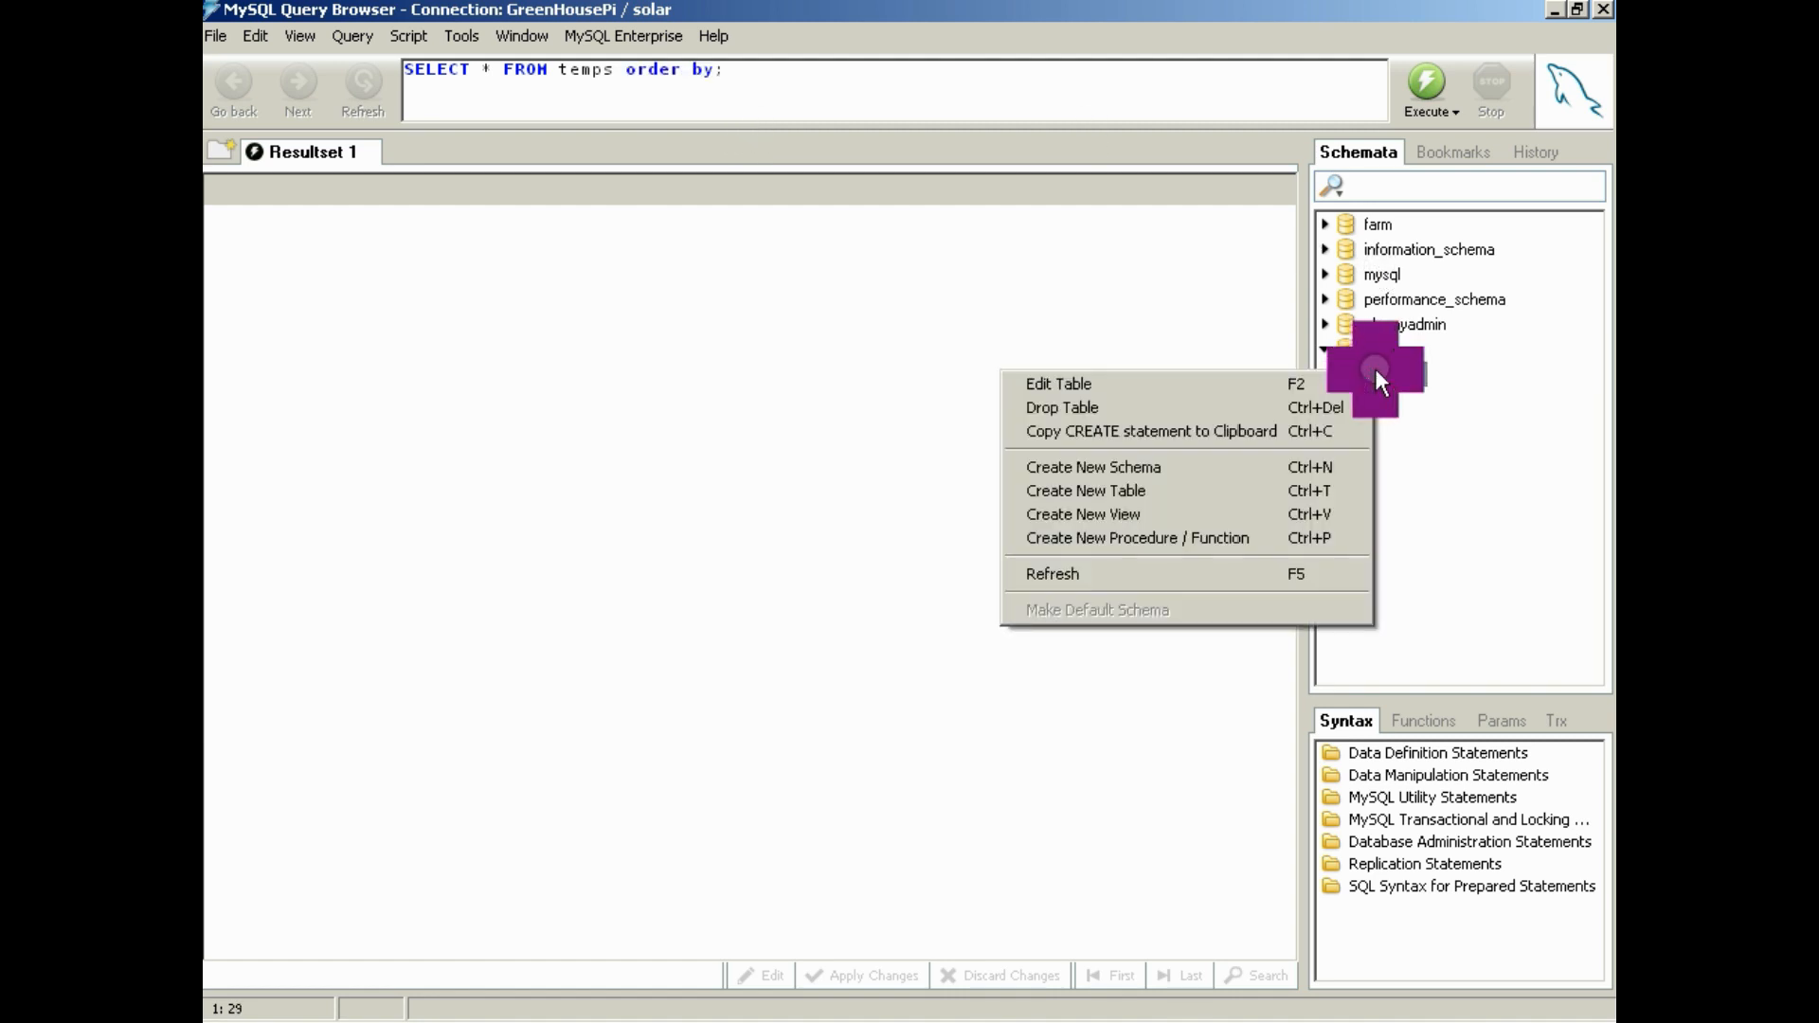
{"action": "left_click", "coordinate": [1264, 385]}
{"action": "left_click", "coordinate": [1196, 370]}
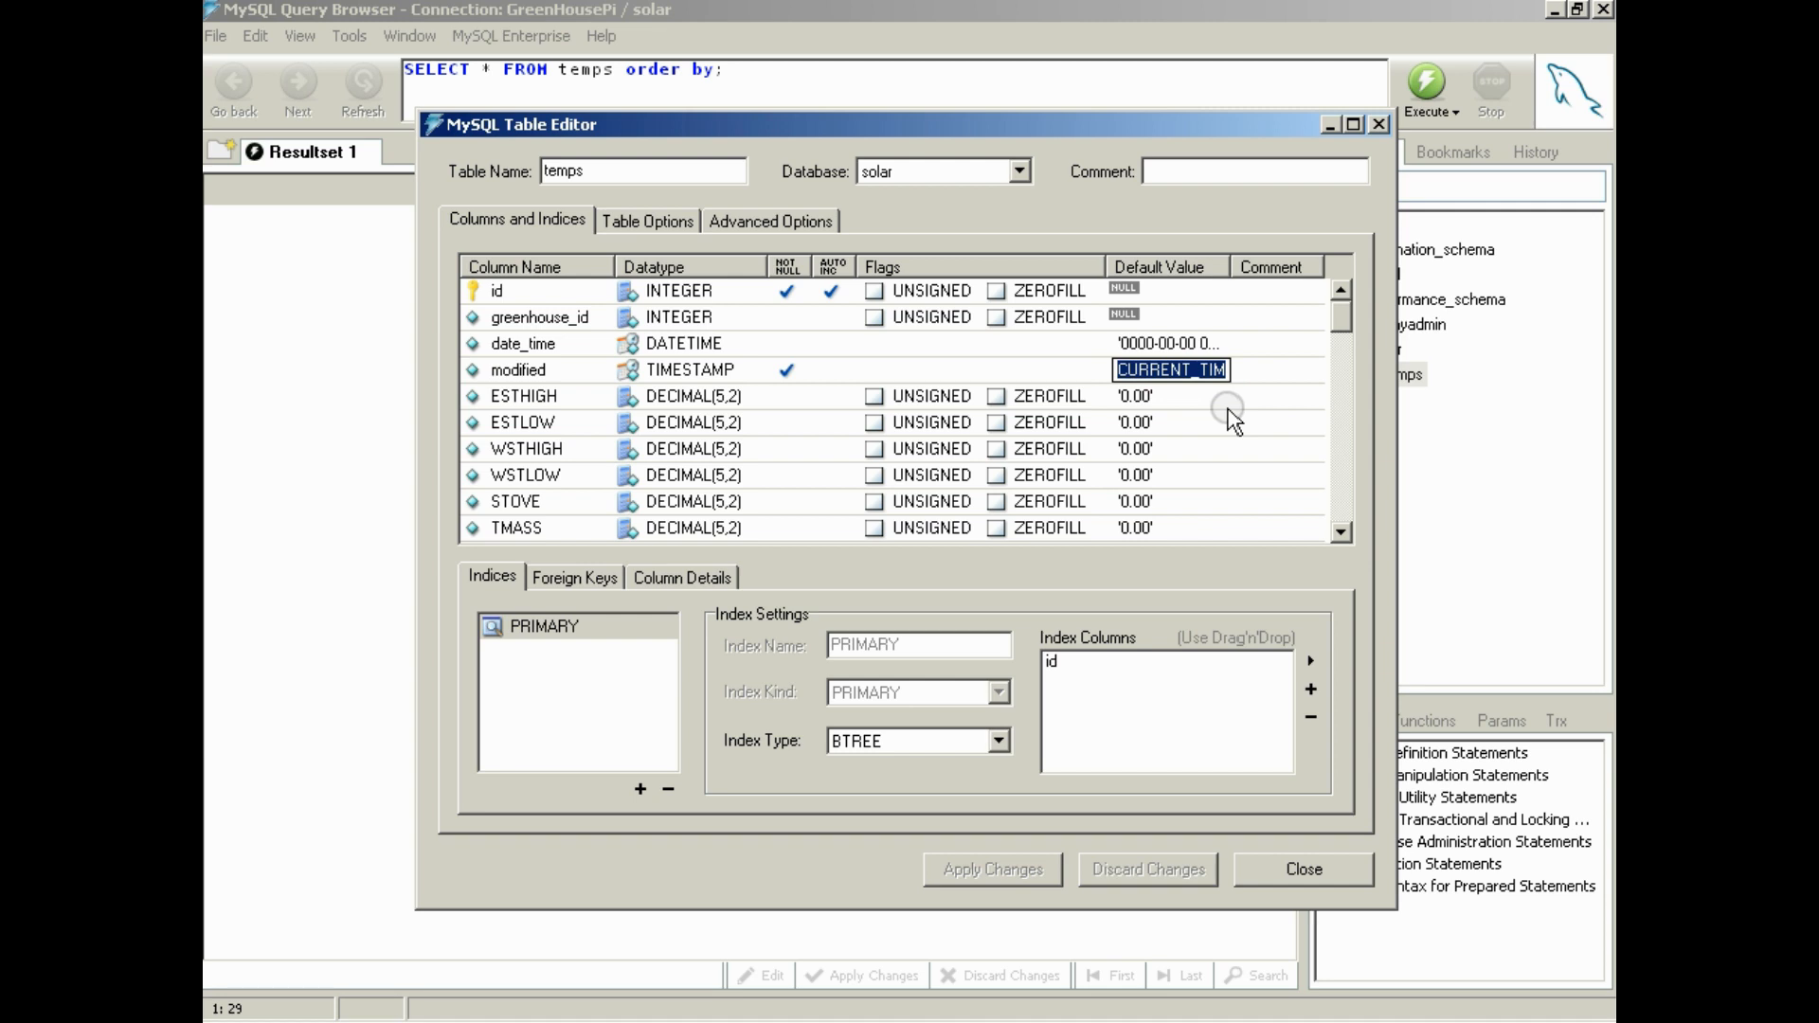
{"action": "left_click", "coordinate": [1251, 365]}
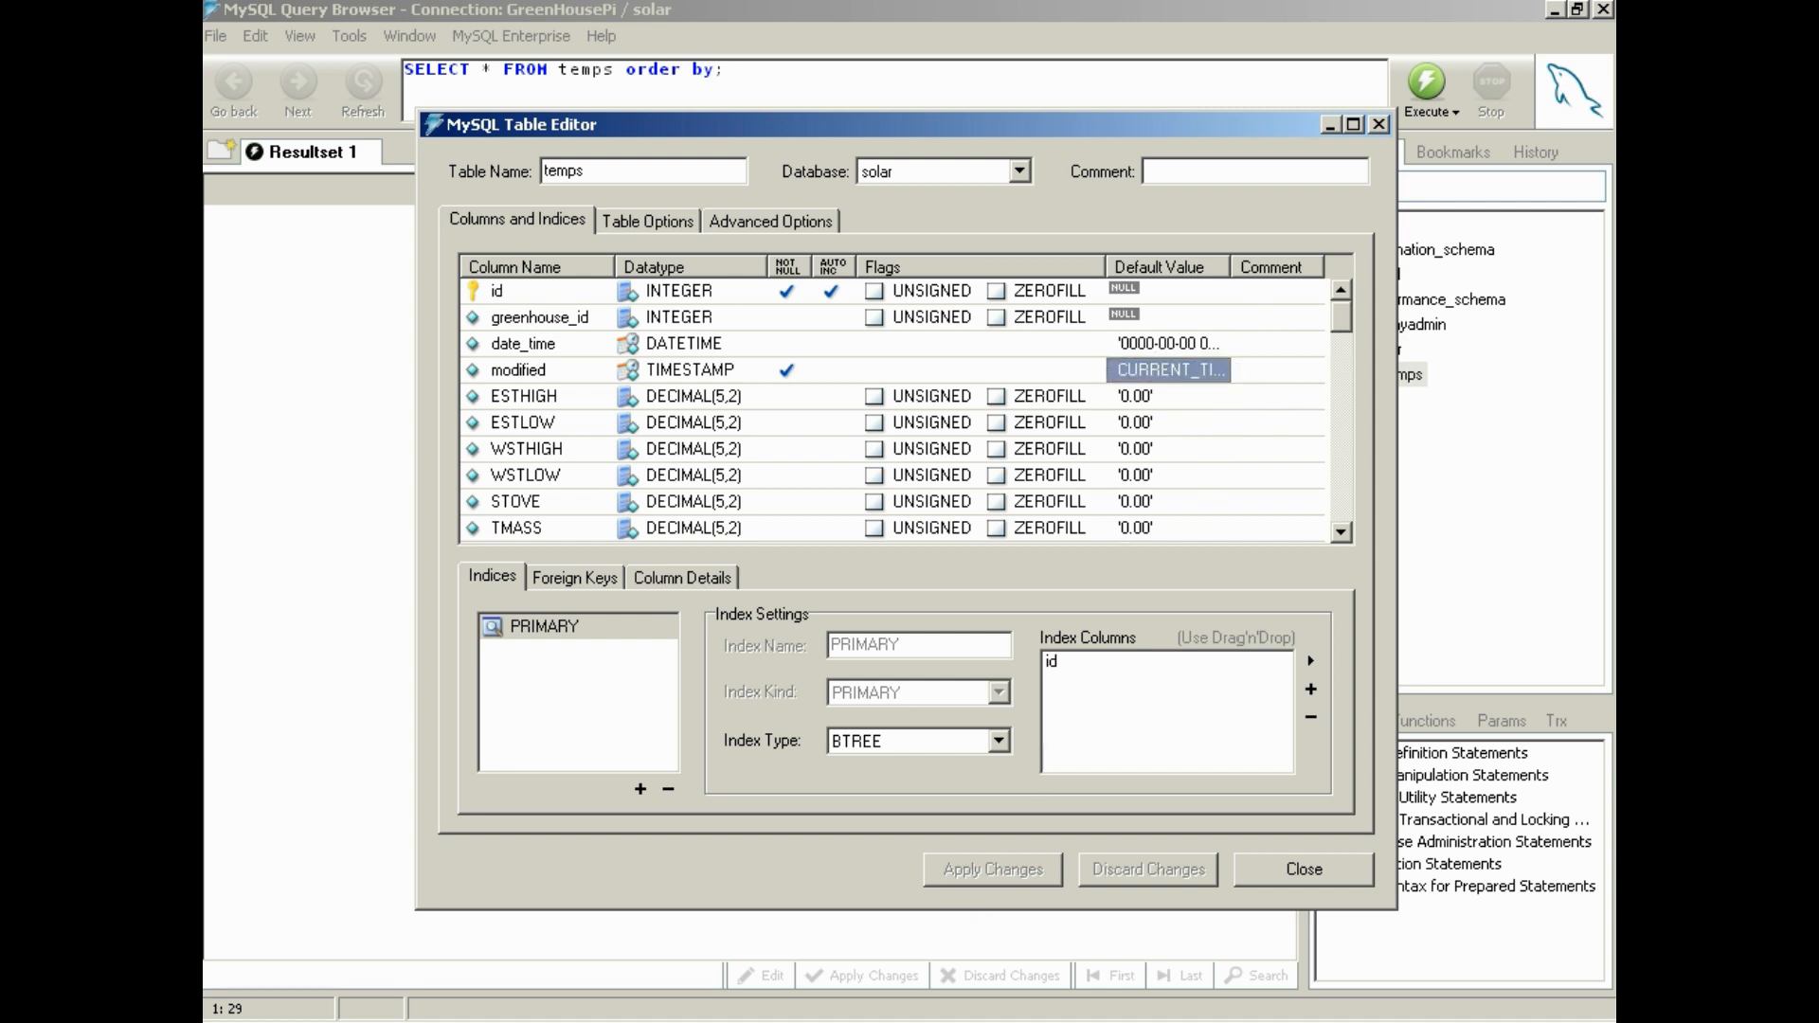
Return to the data_log table editor and set the modified column's default value to CURRENT_TIMESTAMP, without quotes
{"action": "left_click", "coordinate": [1089, 981]}
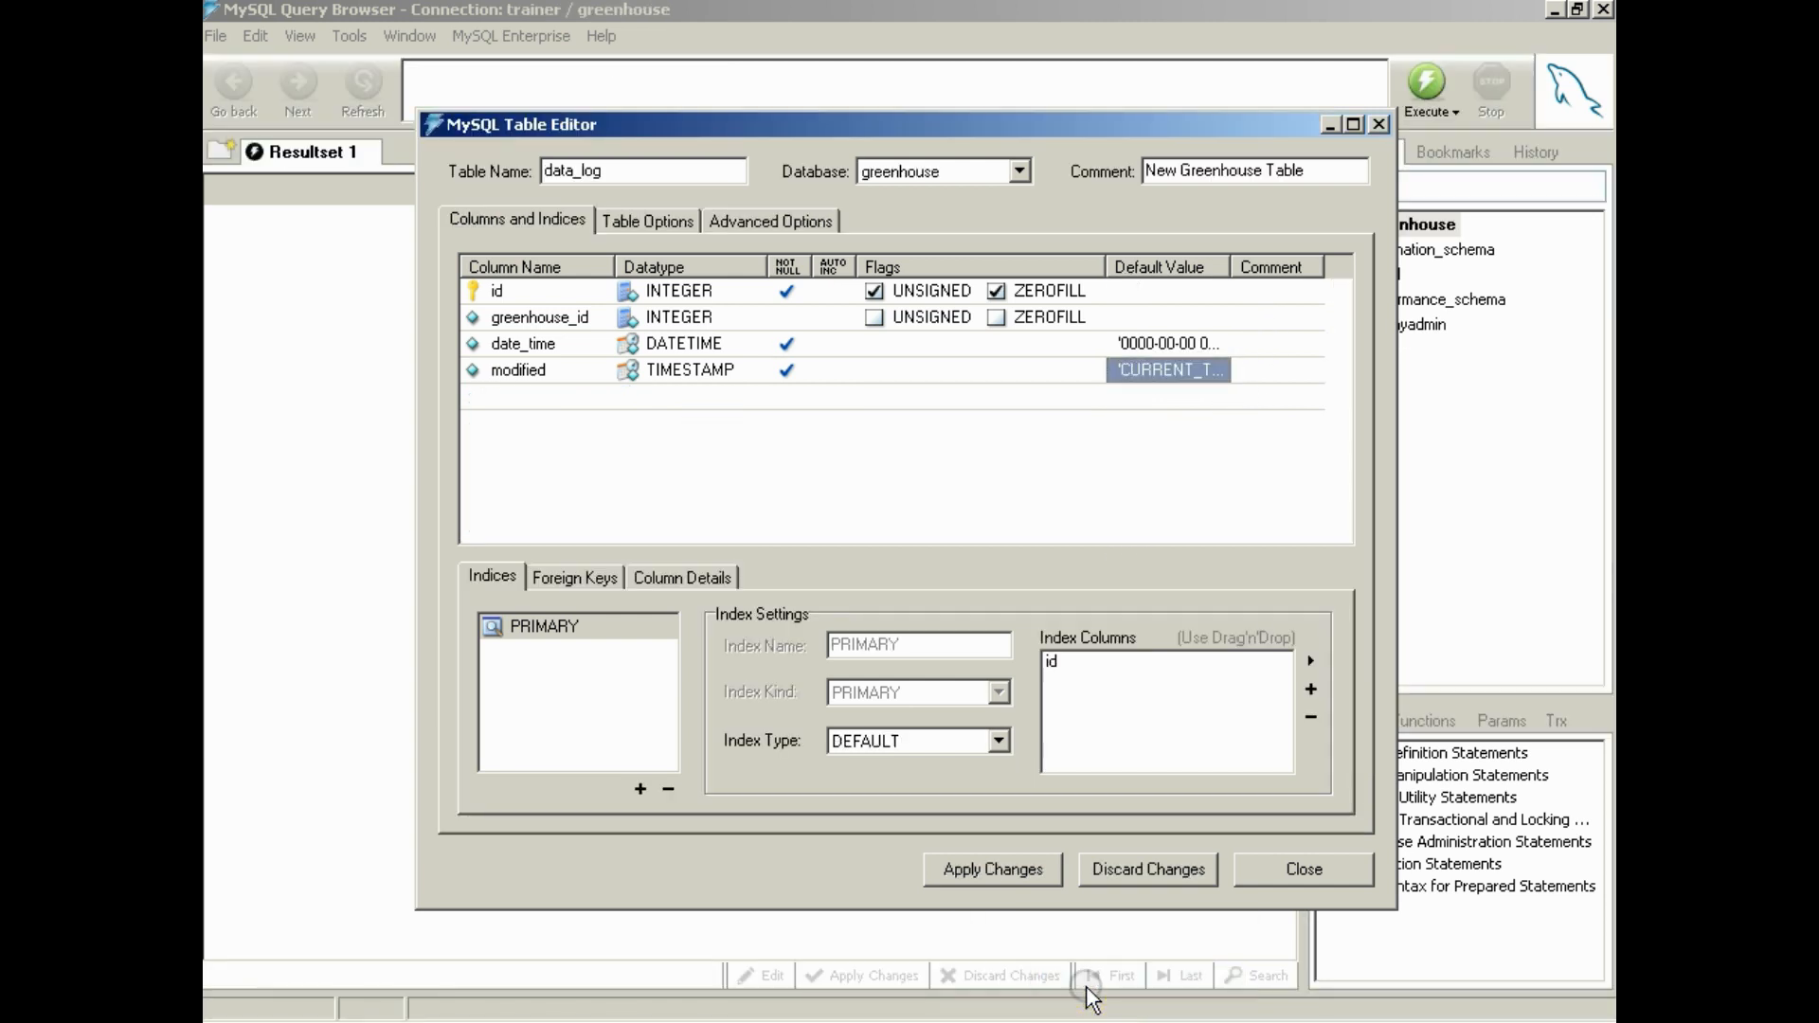
{"action": "left_click", "coordinate": [1114, 371]}
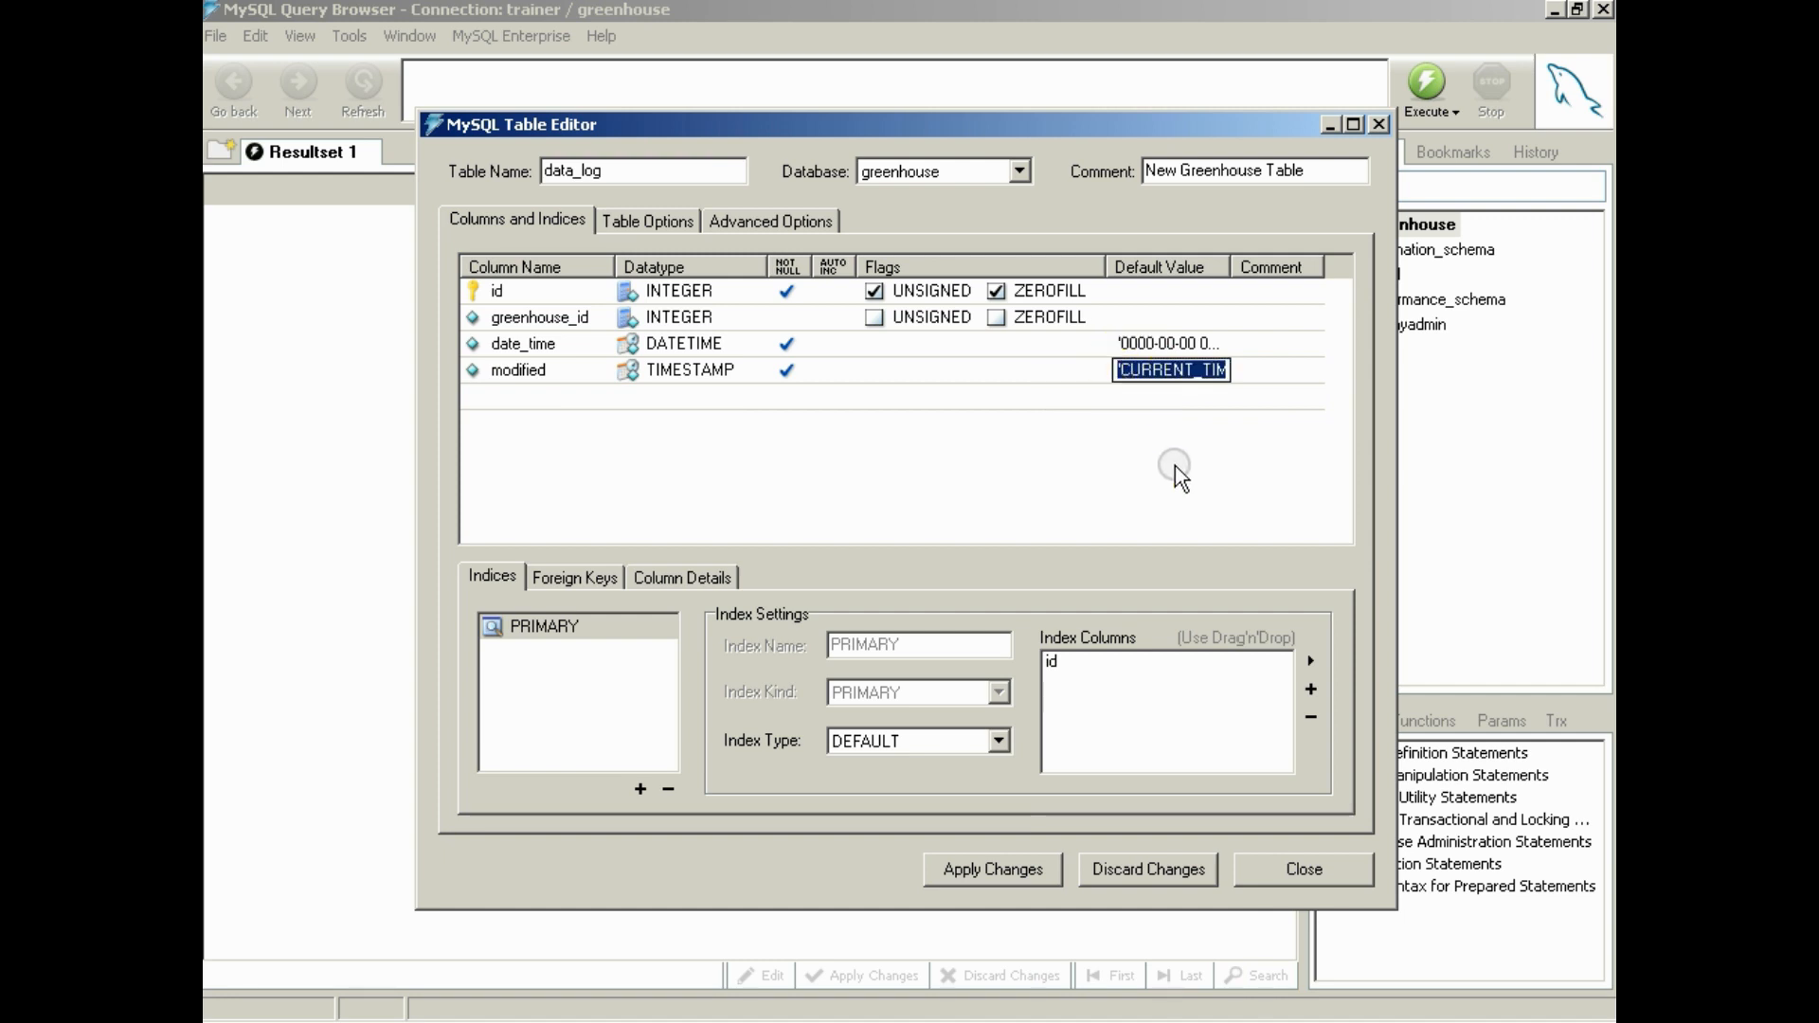
{"action": "key", "text": "End"}
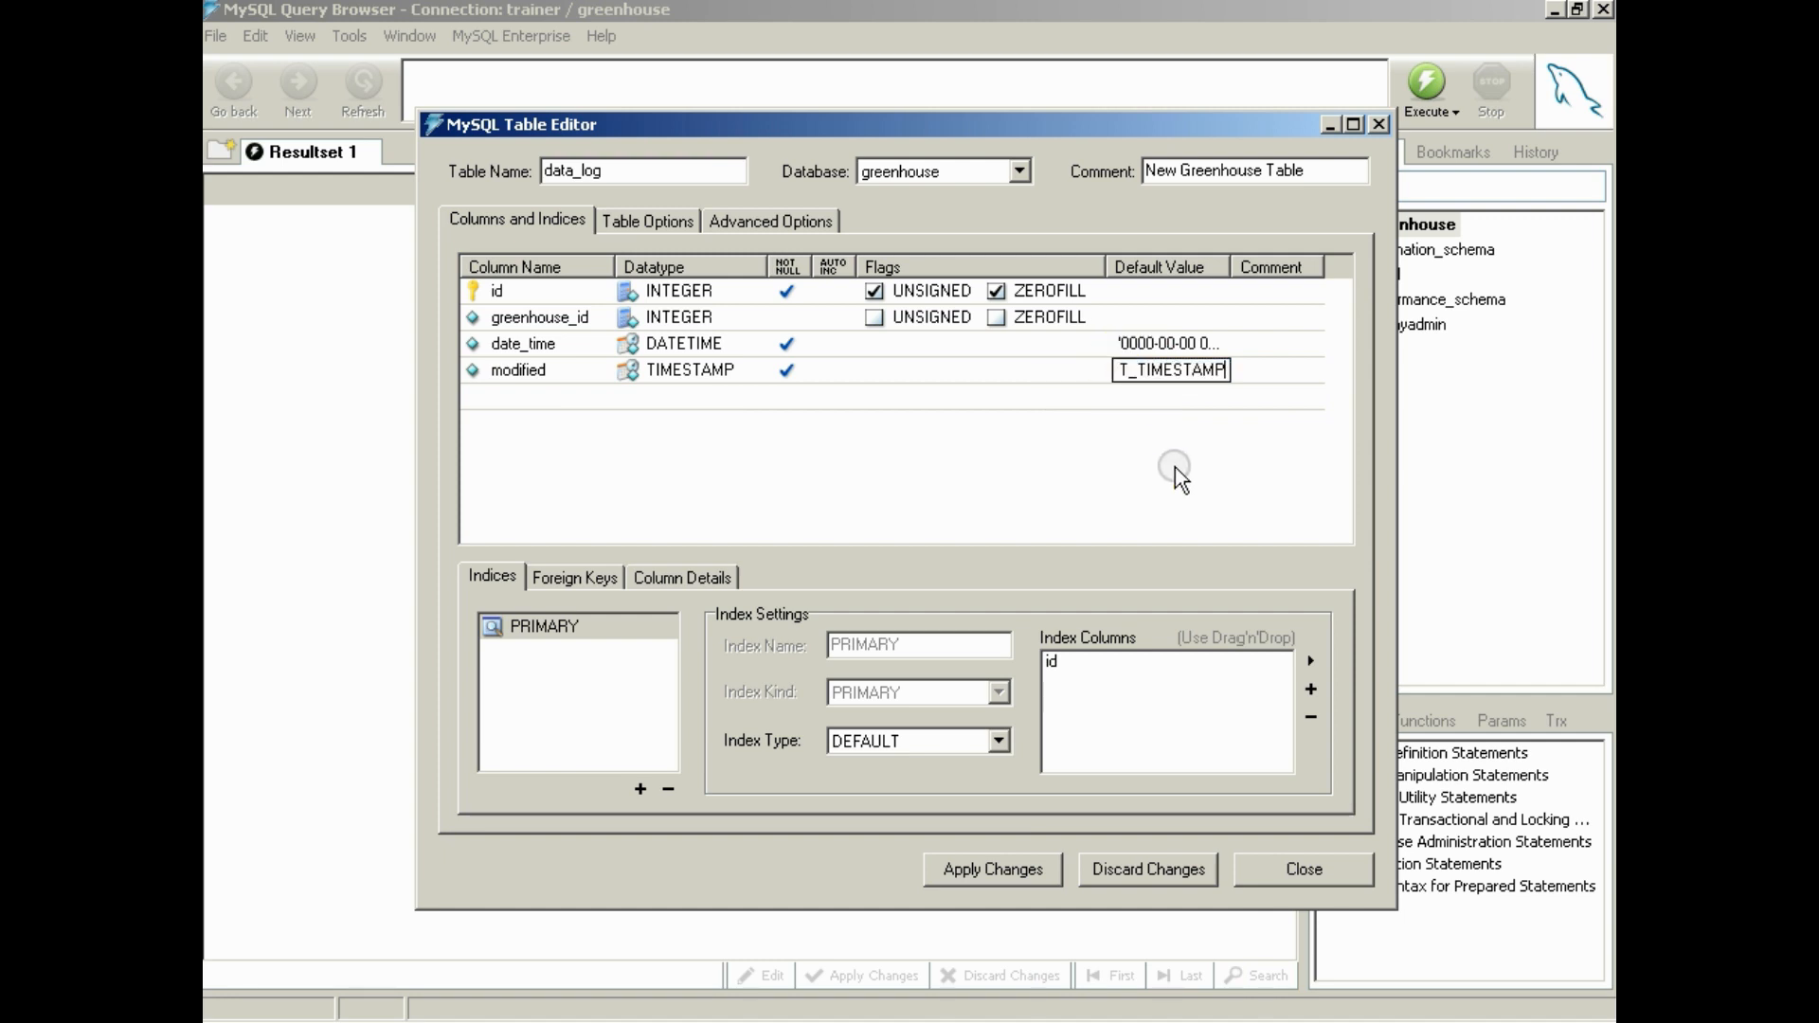
{"action": "key", "text": "Left"}
{"action": "key", "text": "Left"}
{"action": "key", "text": "Left"}
{"action": "key", "text": "Left"}
{"action": "key", "text": "Left"}
{"action": "key", "text": "Left"}
{"action": "key", "text": "Left"}
{"action": "key", "text": "Left"}
{"action": "key", "text": "Left"}
{"action": "key", "text": "Left"}
{"action": "key", "text": "Left"}
{"action": "key", "text": "Left"}
{"action": "key", "text": "Left"}
{"action": "key", "text": "Left"}
{"action": "key", "text": "Left"}
{"action": "key", "text": "Left"}
{"action": "key", "text": "Left"}
{"action": "key", "text": "Right"}
{"action": "key", "text": "Right"}
{"action": "key", "text": "Right"}
{"action": "key", "text": "Right"}
{"action": "key", "text": "Right"}
{"action": "key", "text": "Right"}
{"action": "key", "text": "Right"}
{"action": "key", "text": "Right"}
{"action": "key", "text": "Right"}
{"action": "key", "text": "Right"}
{"action": "key", "text": "Right"}
{"action": "key", "text": "Right"}
{"action": "key", "text": "Right"}
{"action": "key", "text": "Right"}
{"action": "key", "text": "Right"}
{"action": "key", "text": "Right"}
{"action": "key", "text": "Right"}
{"action": "left_click", "coordinate": [1175, 469]}
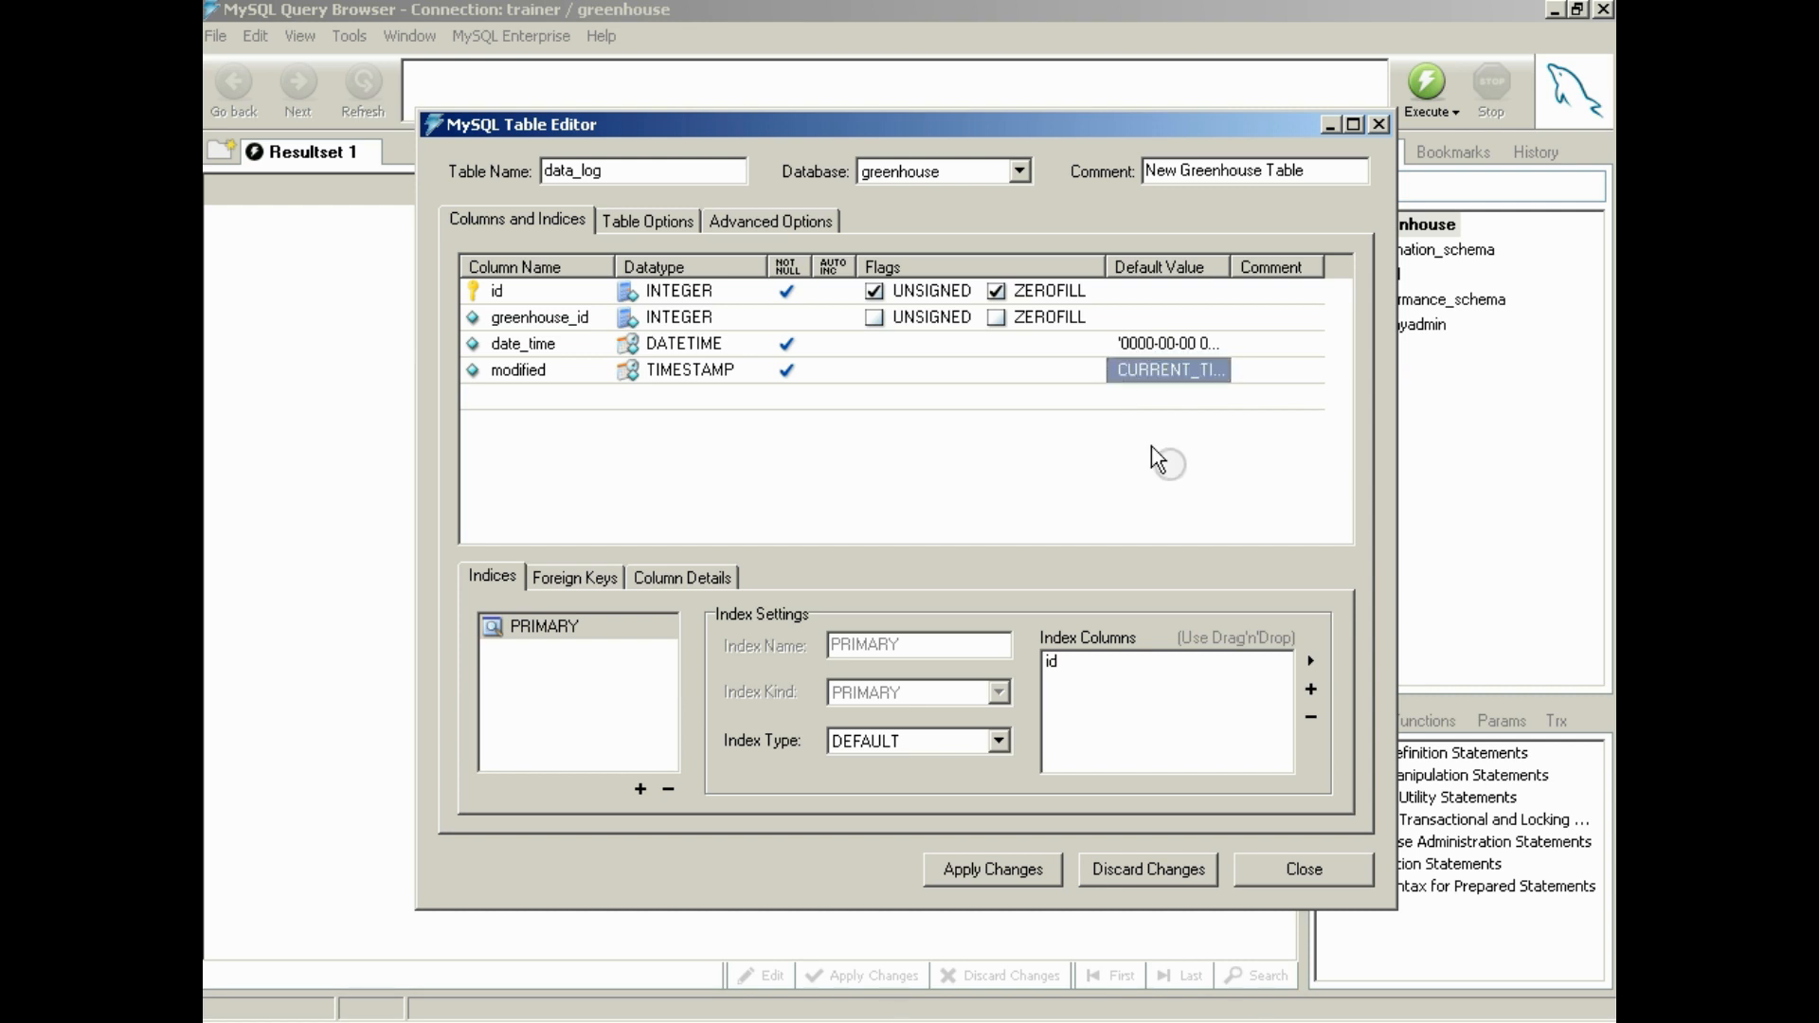
Add CURRENT_TIMESTAMP on a new line at the end of the Notepad2 notes, and return to the data_log table editor
{"action": "left_click", "coordinate": [866, 1015]}
{"action": "left_click", "coordinate": [933, 980]}
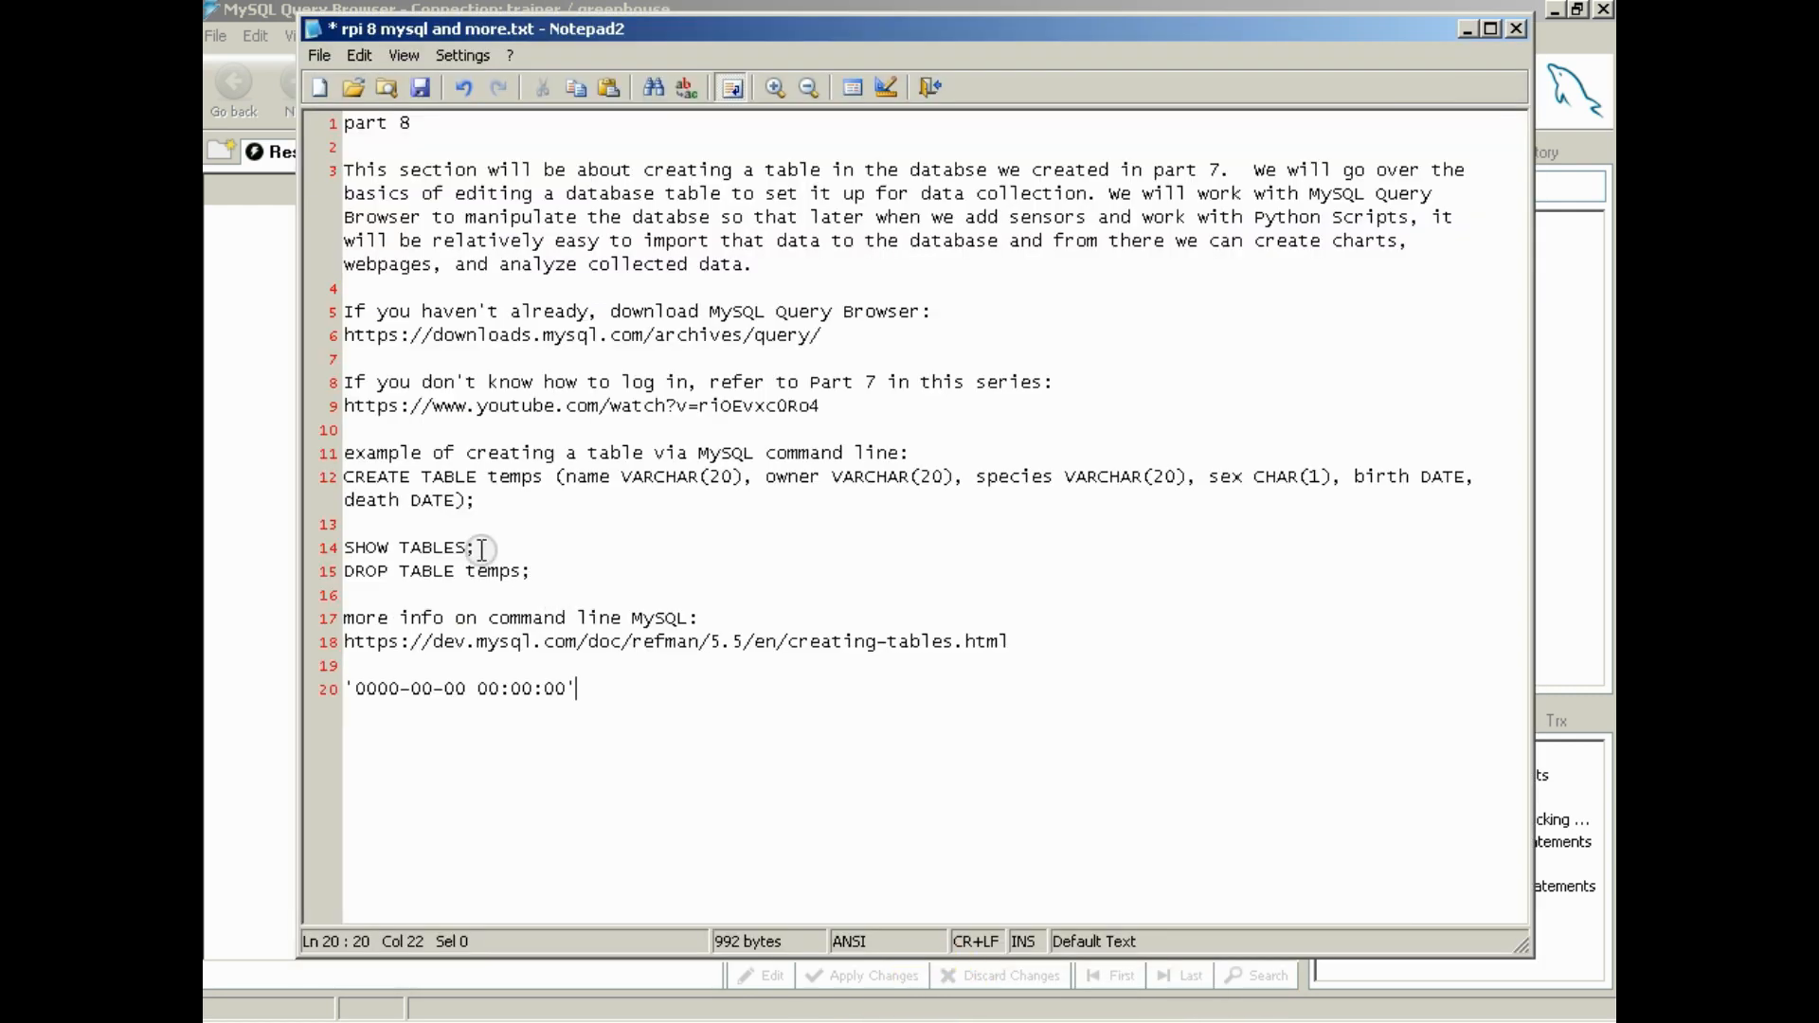
{"action": "key", "text": "Return"}
{"action": "type", "text": "CURRENT_TIMESTAMP"}
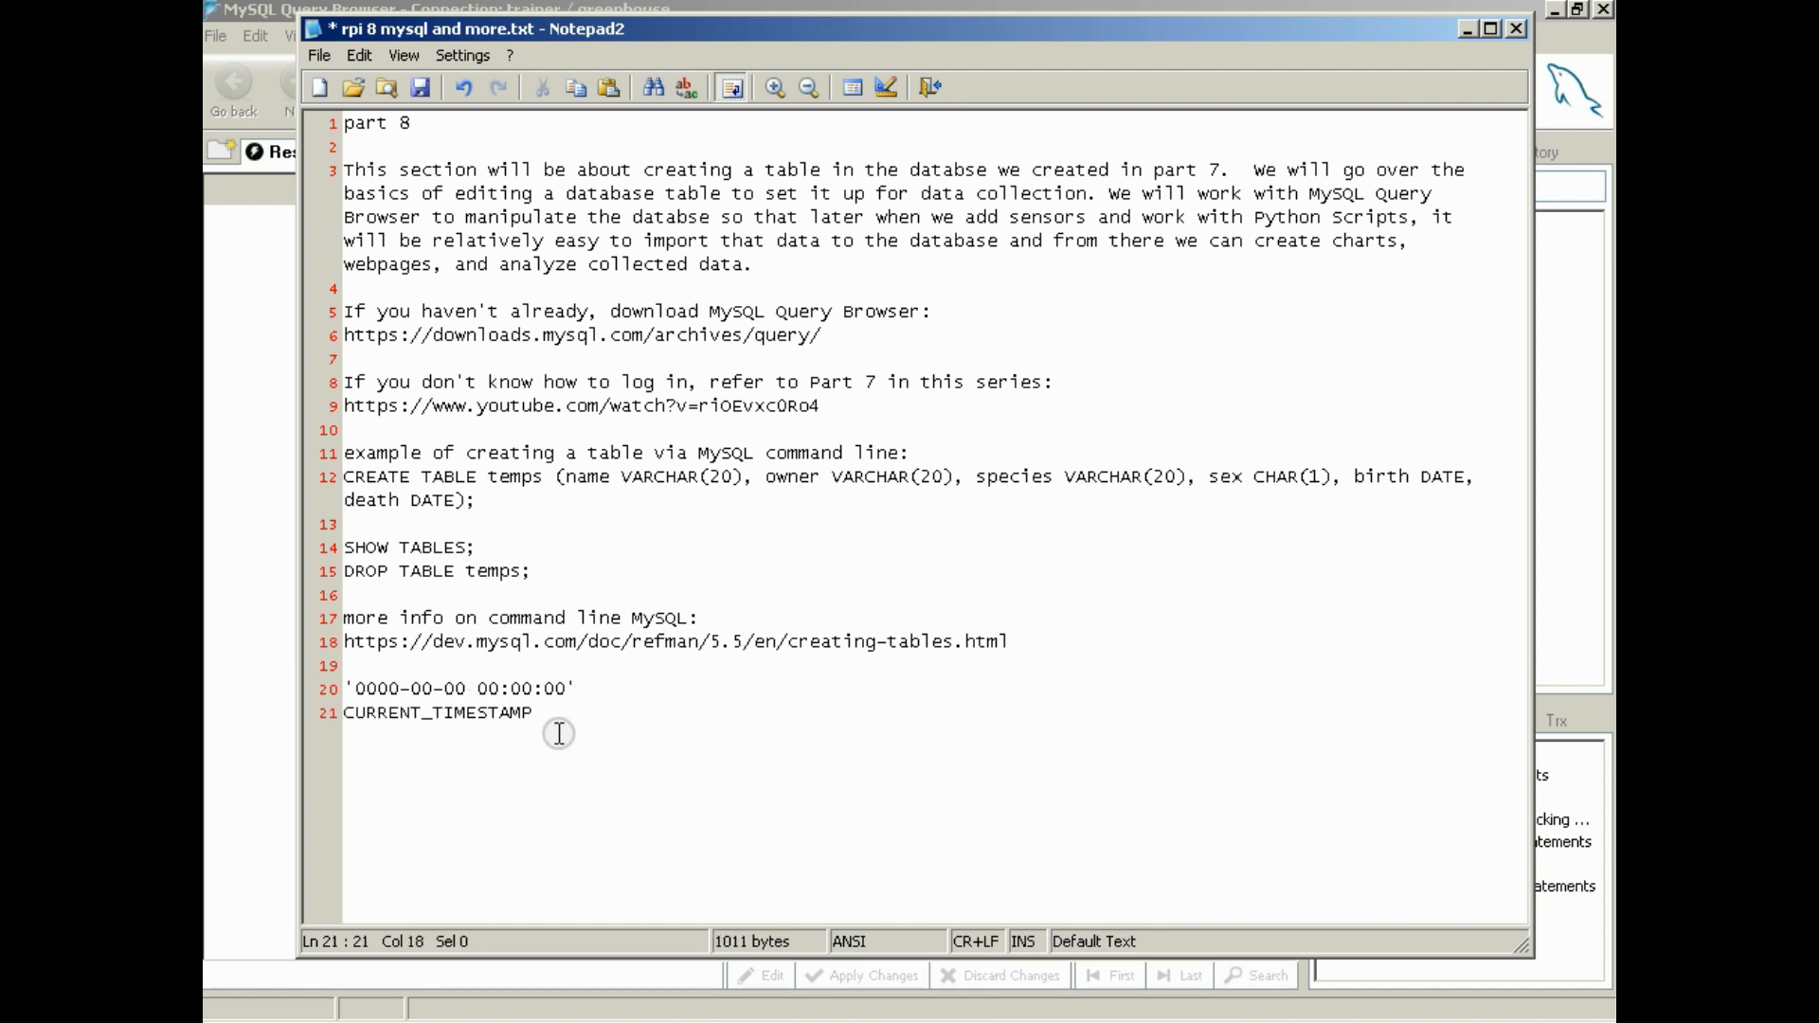
{"action": "key", "text": "Return"}
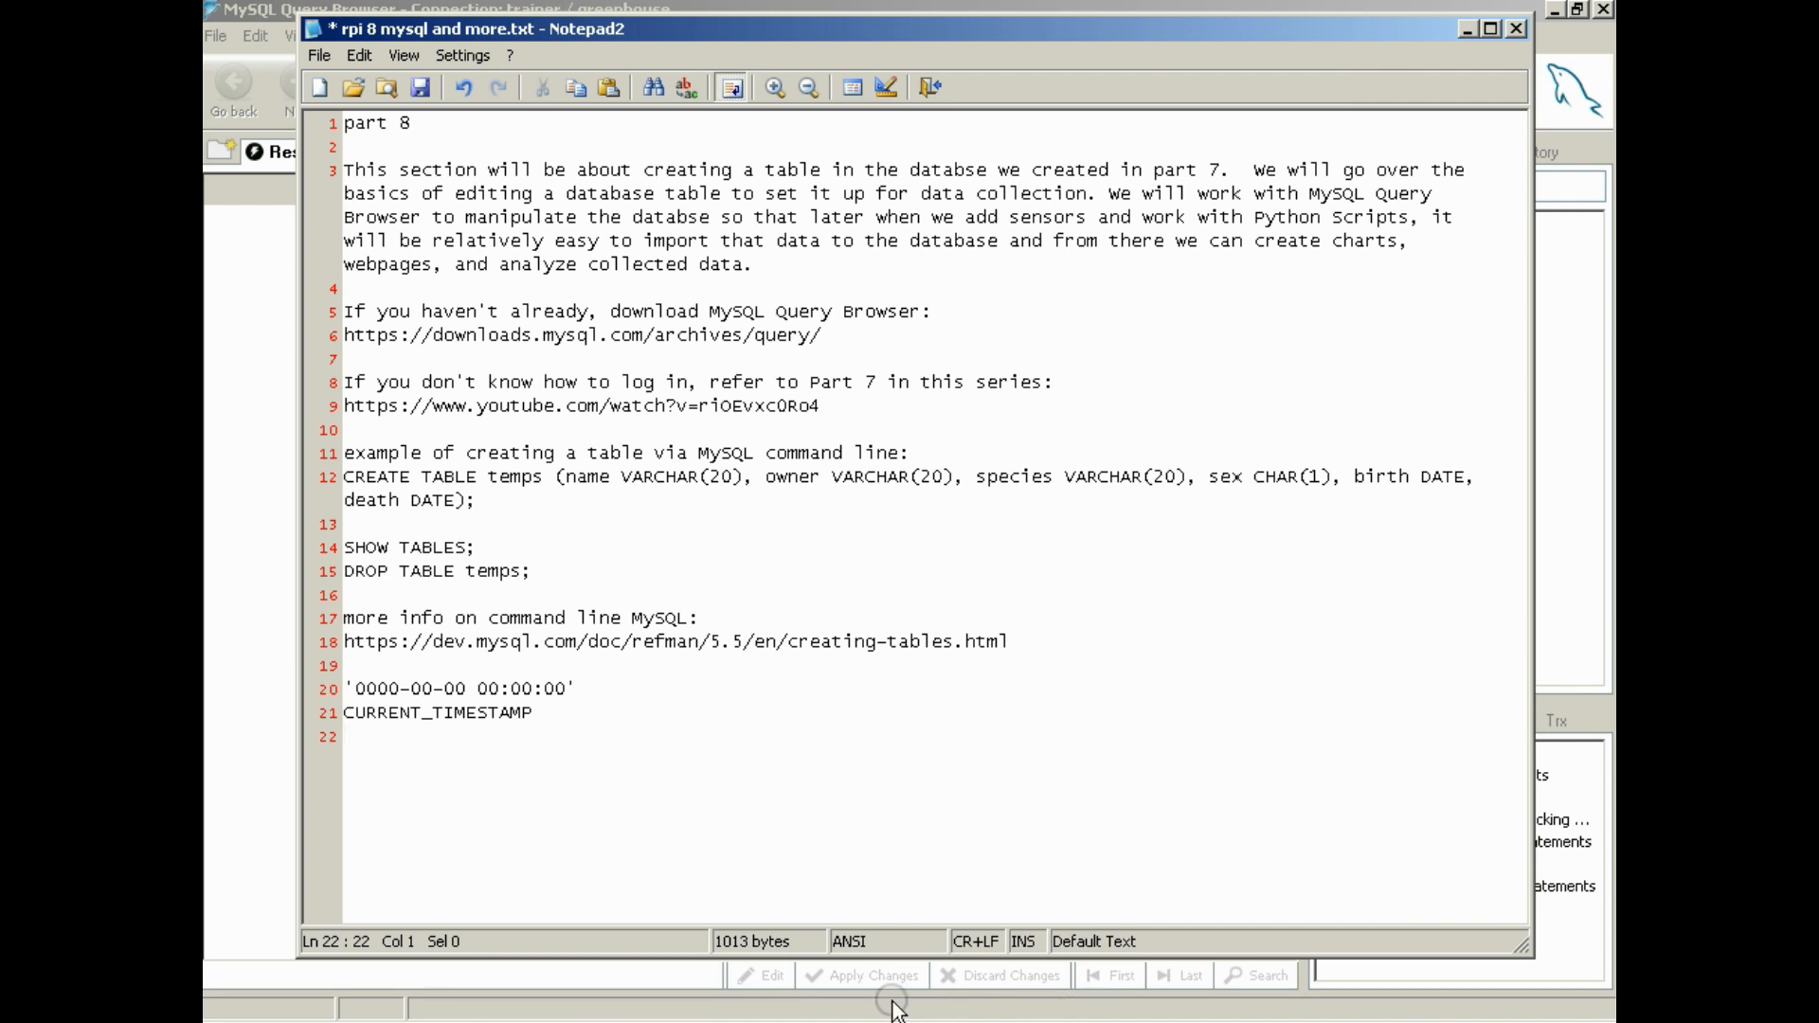
{"action": "left_click", "coordinate": [1080, 1022]}
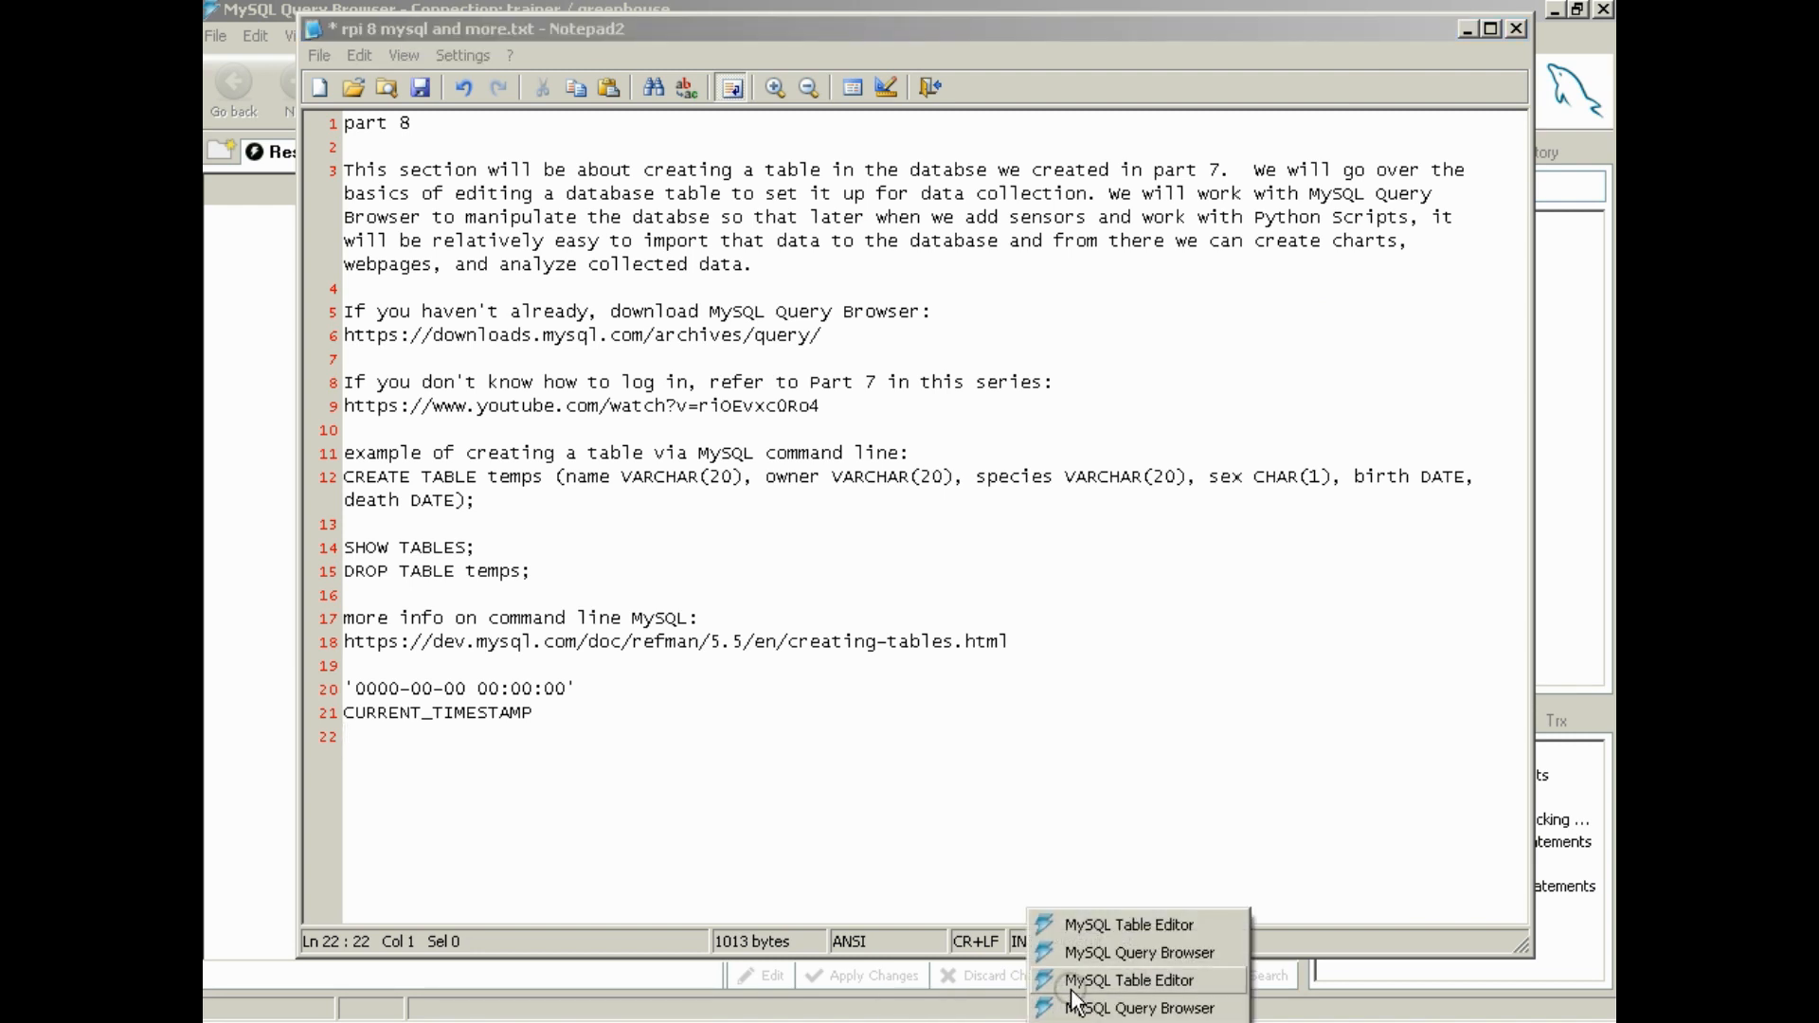
{"action": "left_click", "coordinate": [1075, 982]}
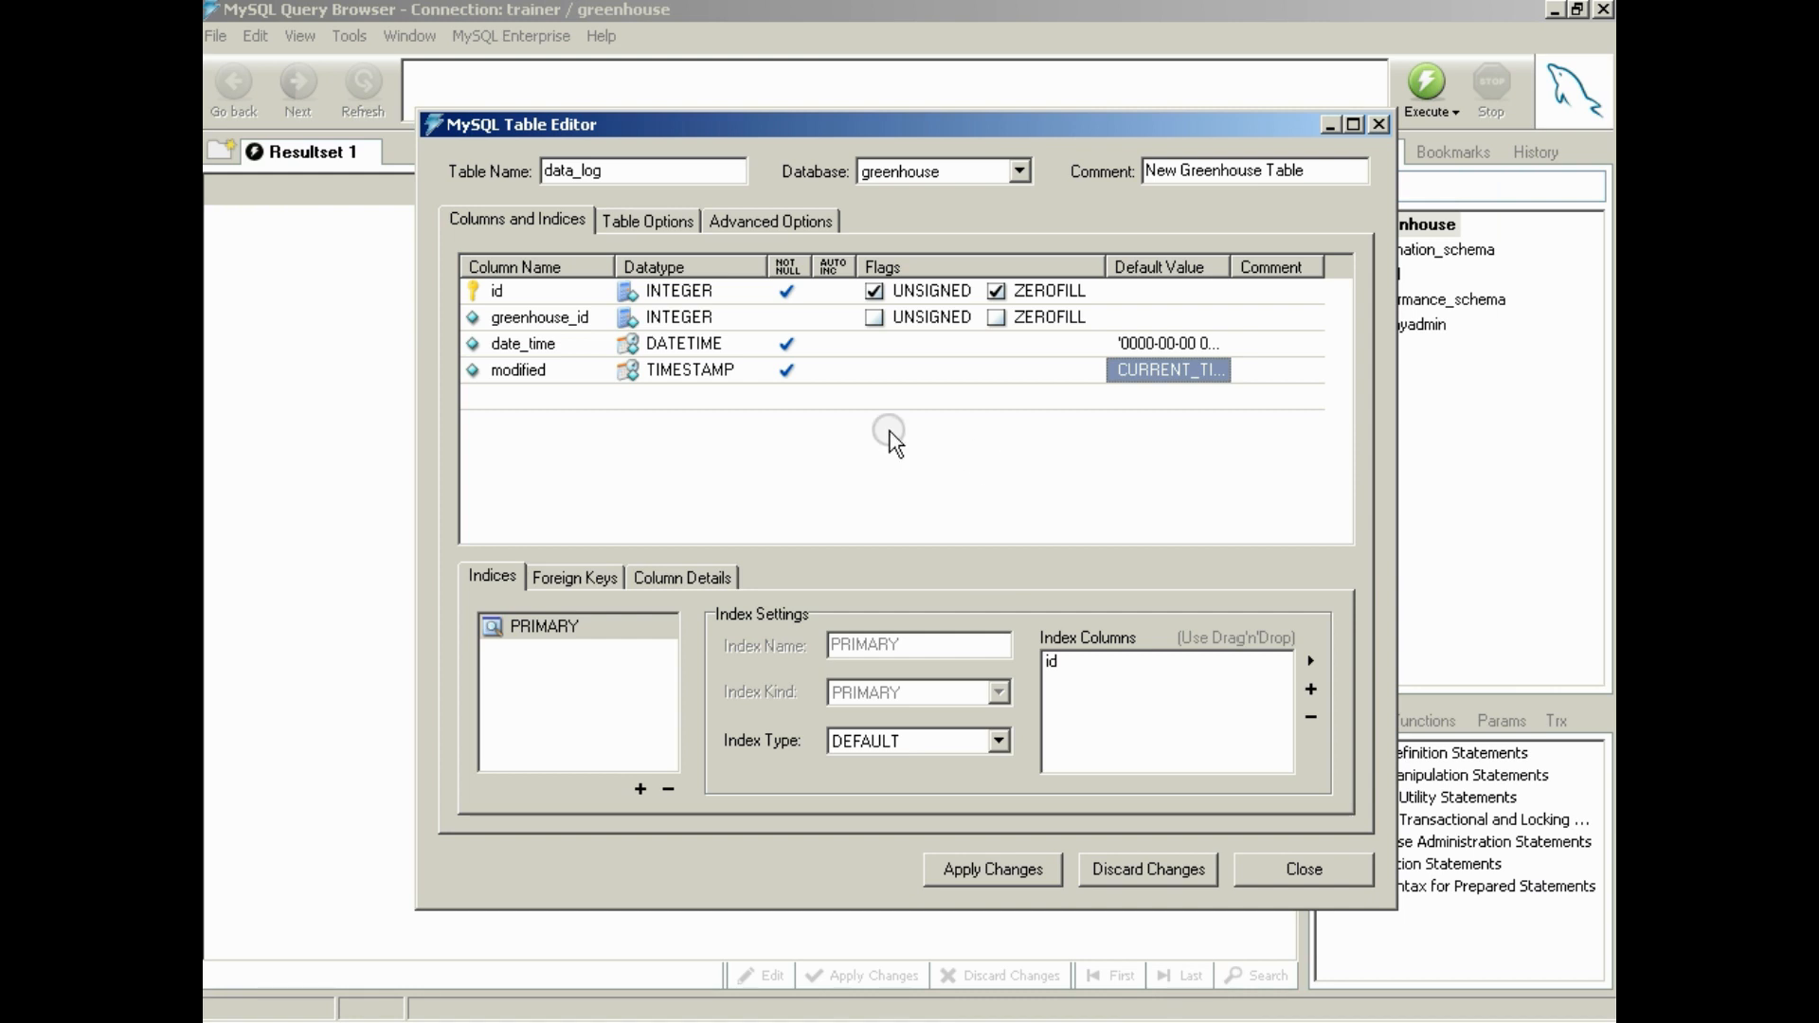
Add a column named OUTSIDE with datatype DECIMAL(5,2) to data_log
{"action": "left_click", "coordinate": [544, 398]}
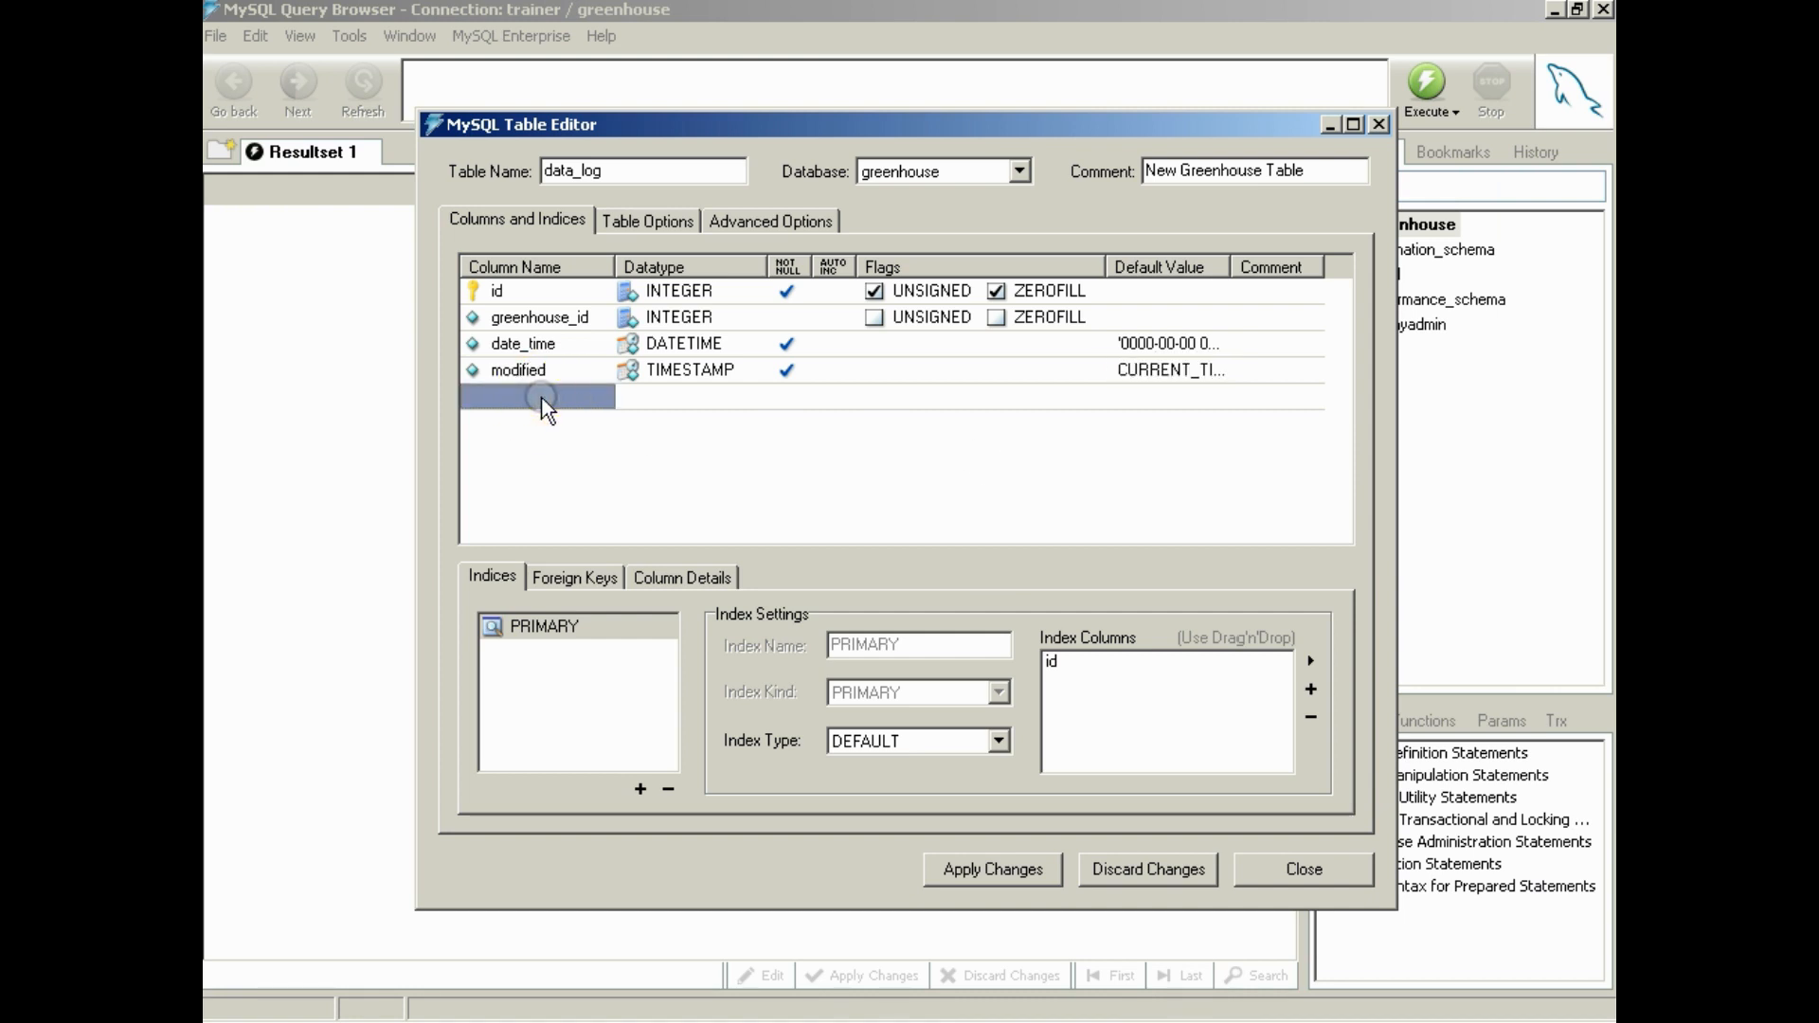
{"action": "left_click", "coordinate": [542, 396]}
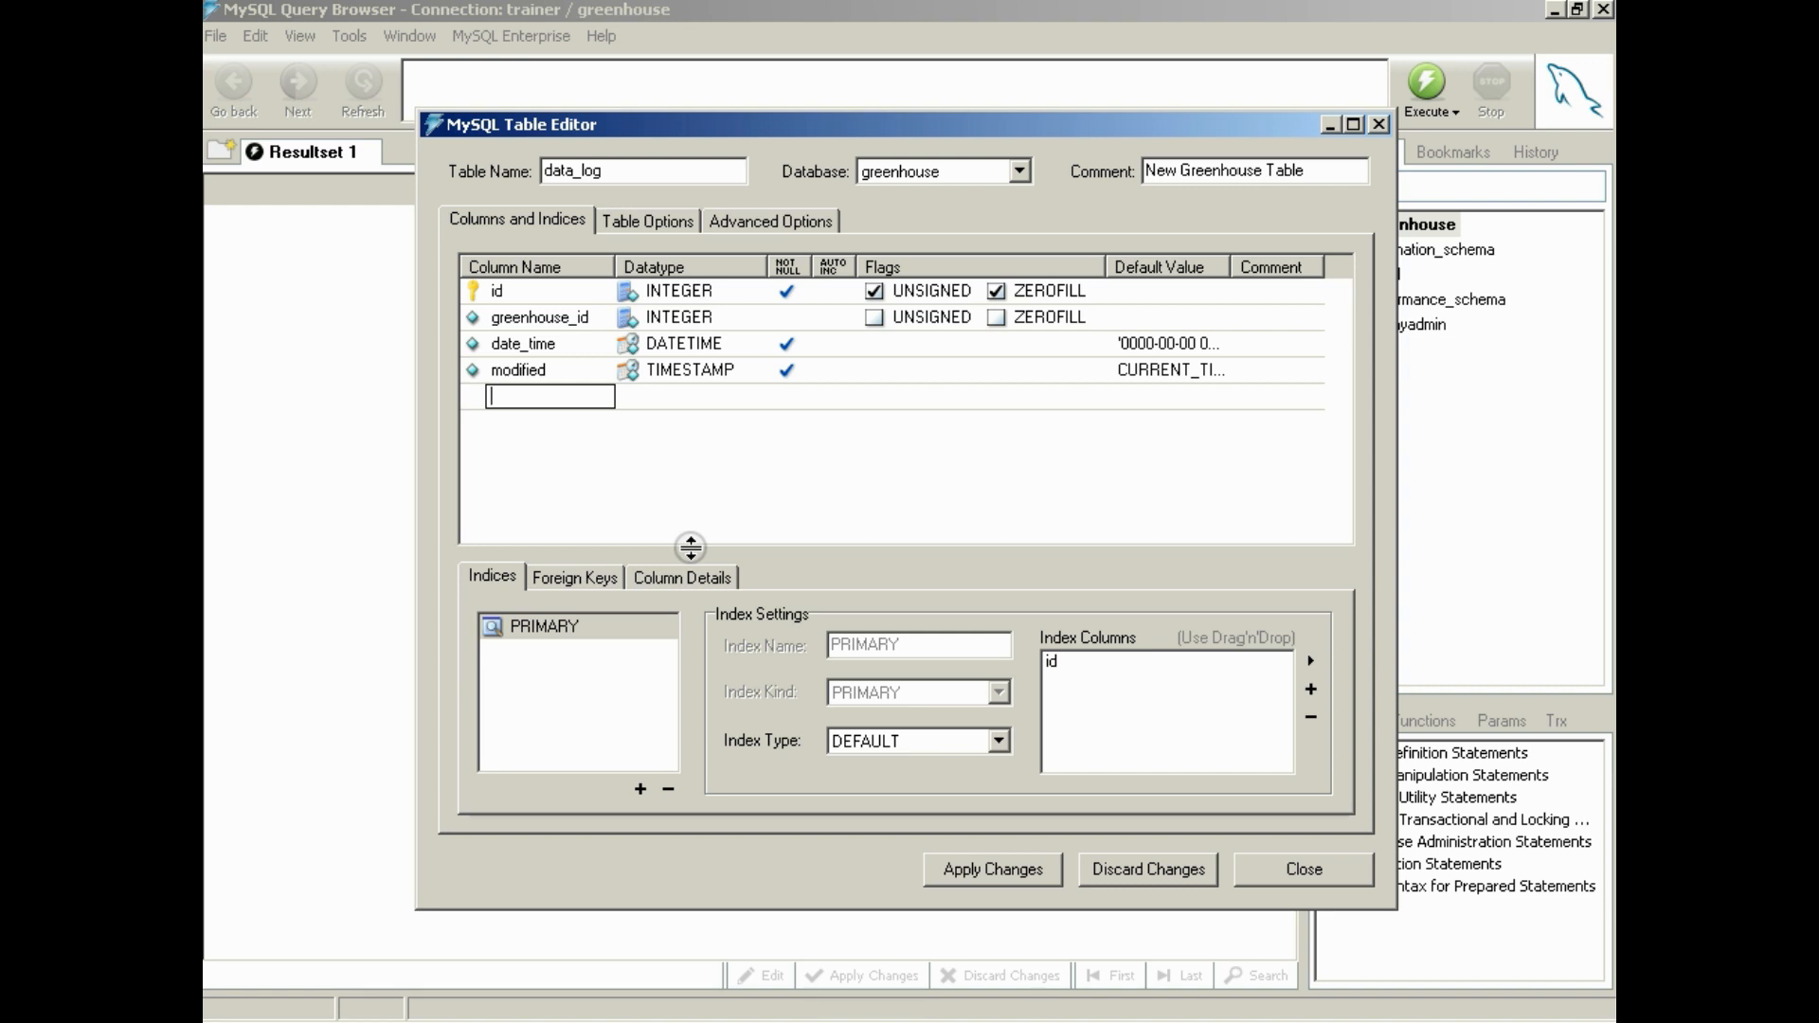
{"action": "type", "text": "o"}
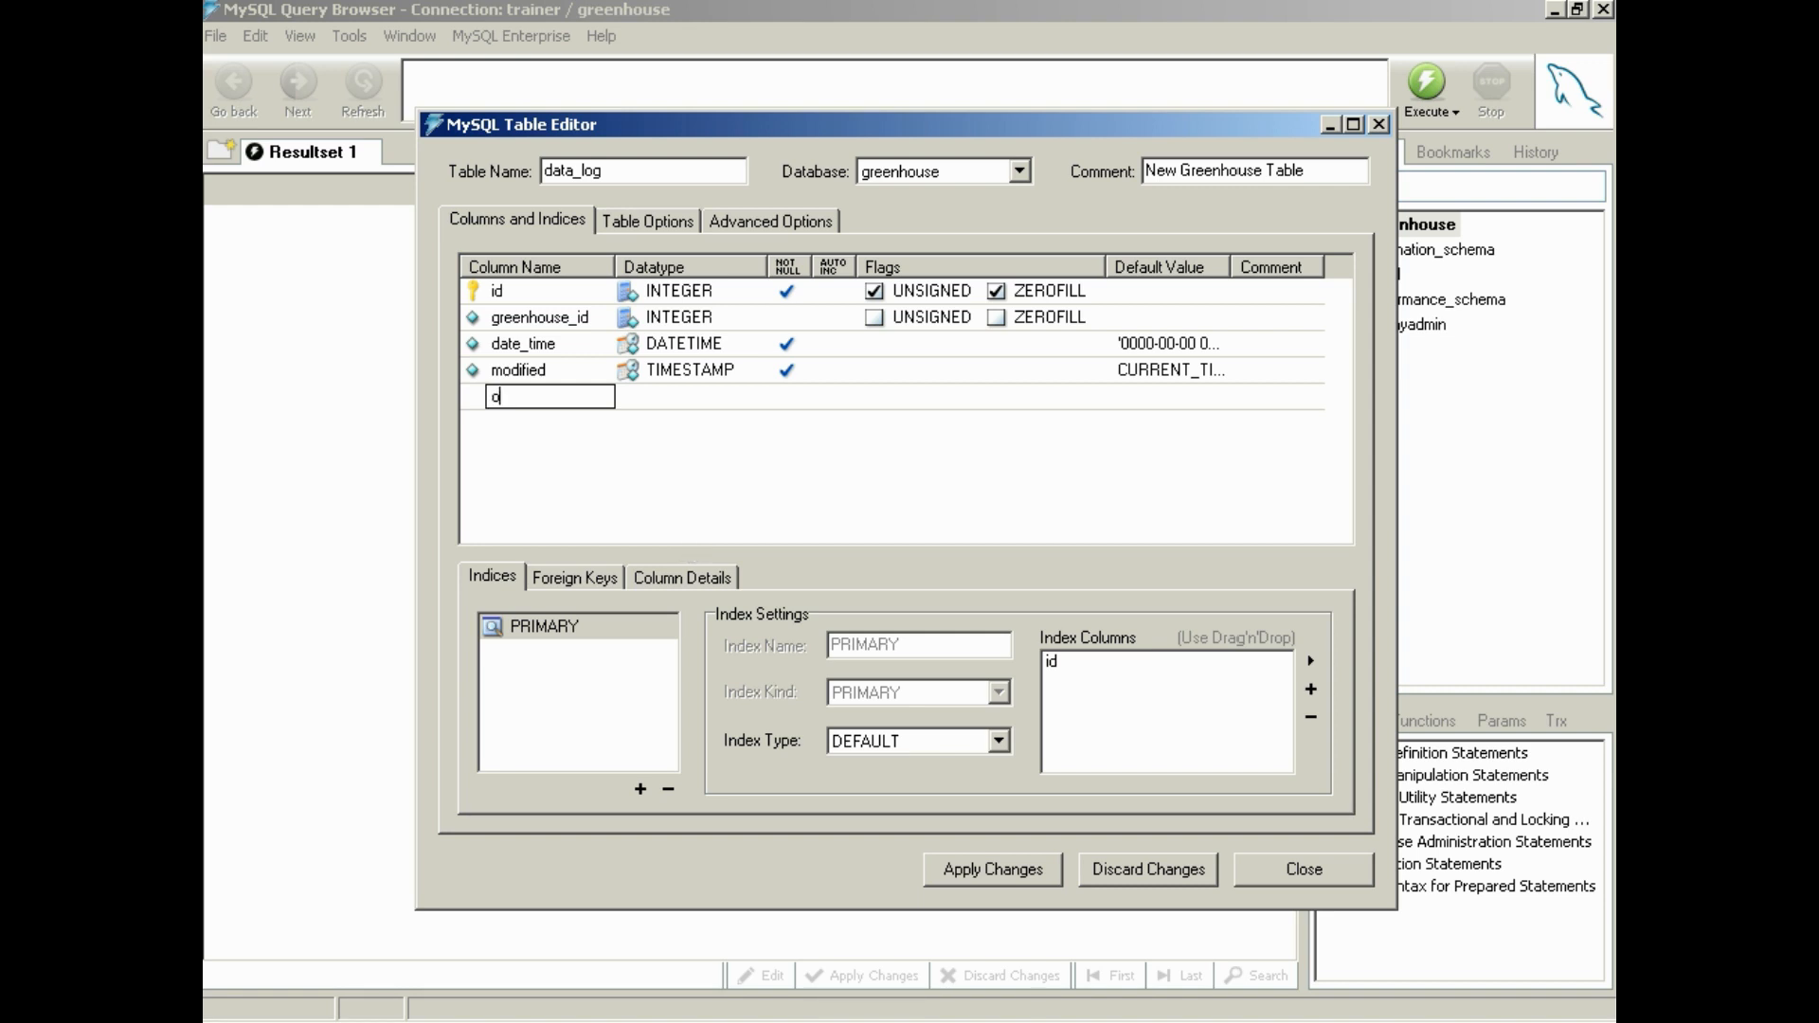
{"action": "type", "text": "uts"}
{"action": "key", "text": "BackSpace"}
{"action": "key", "text": "BackSpace"}
{"action": "key", "text": "BackSpace"}
{"action": "key", "text": "BackSpace"}
{"action": "type", "text": "OUTSIDE"}
{"action": "key", "text": "Return"}
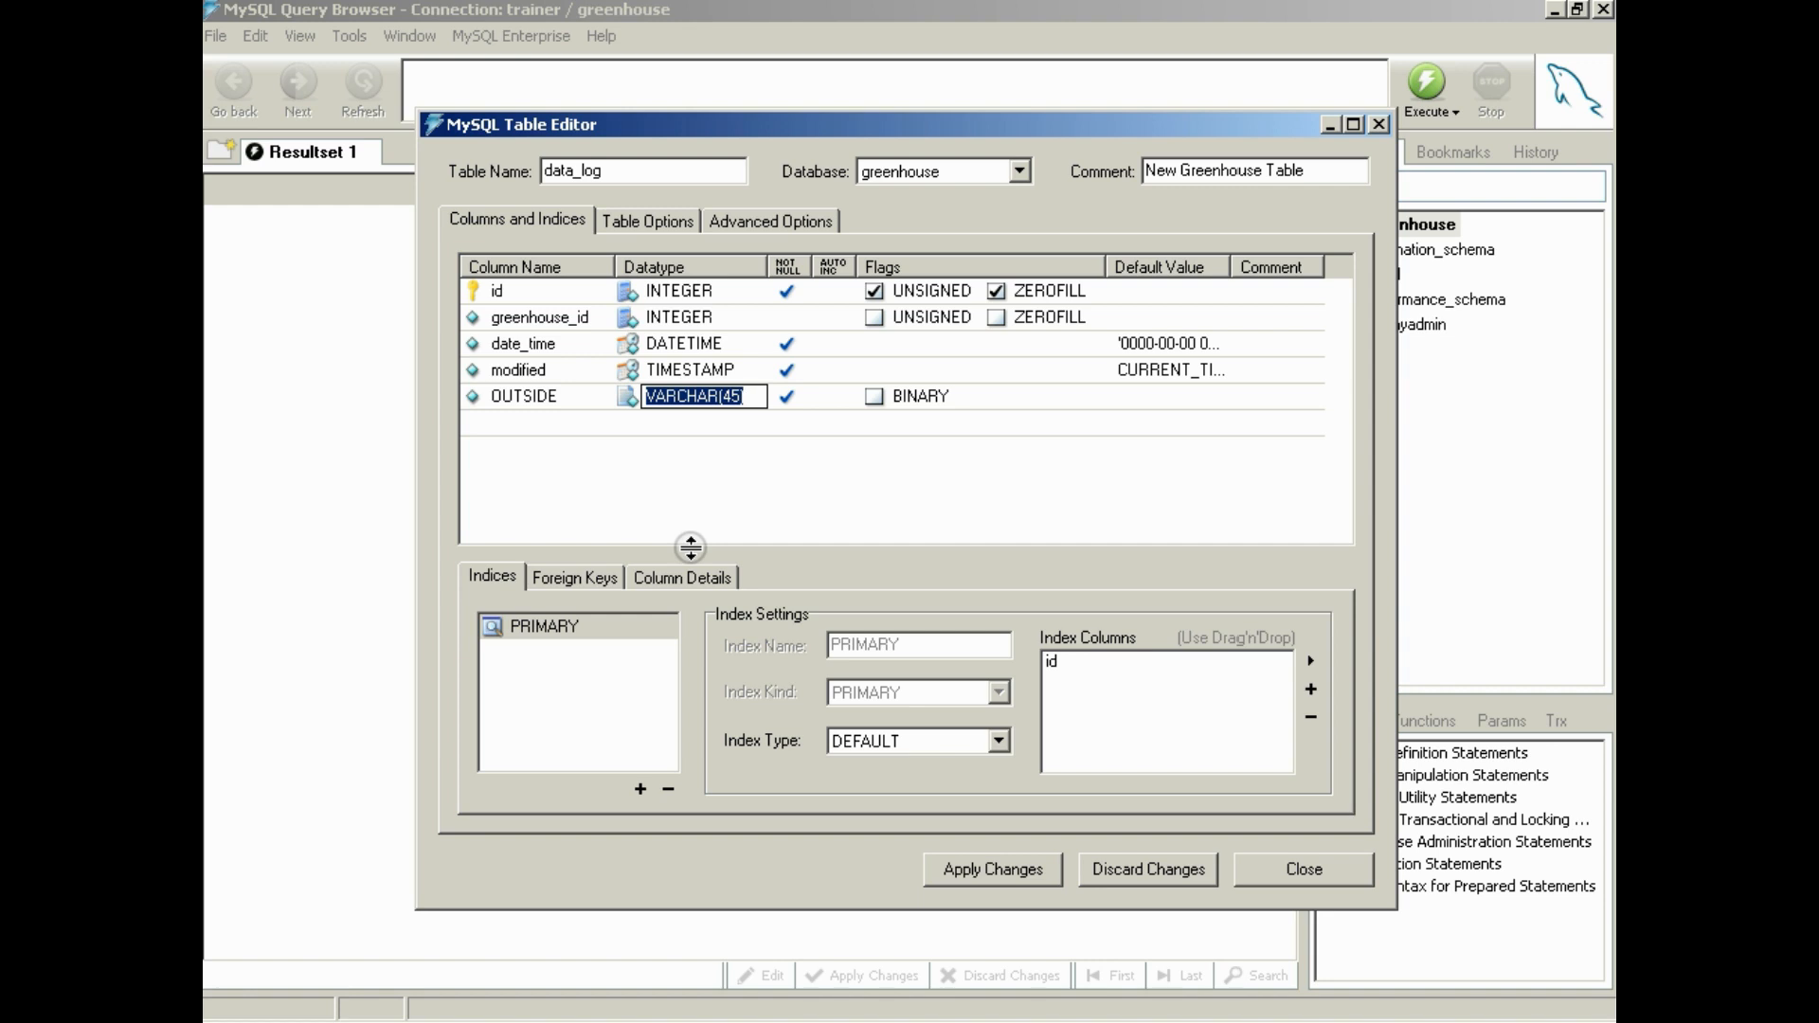
{"action": "type", "text": "DE"}
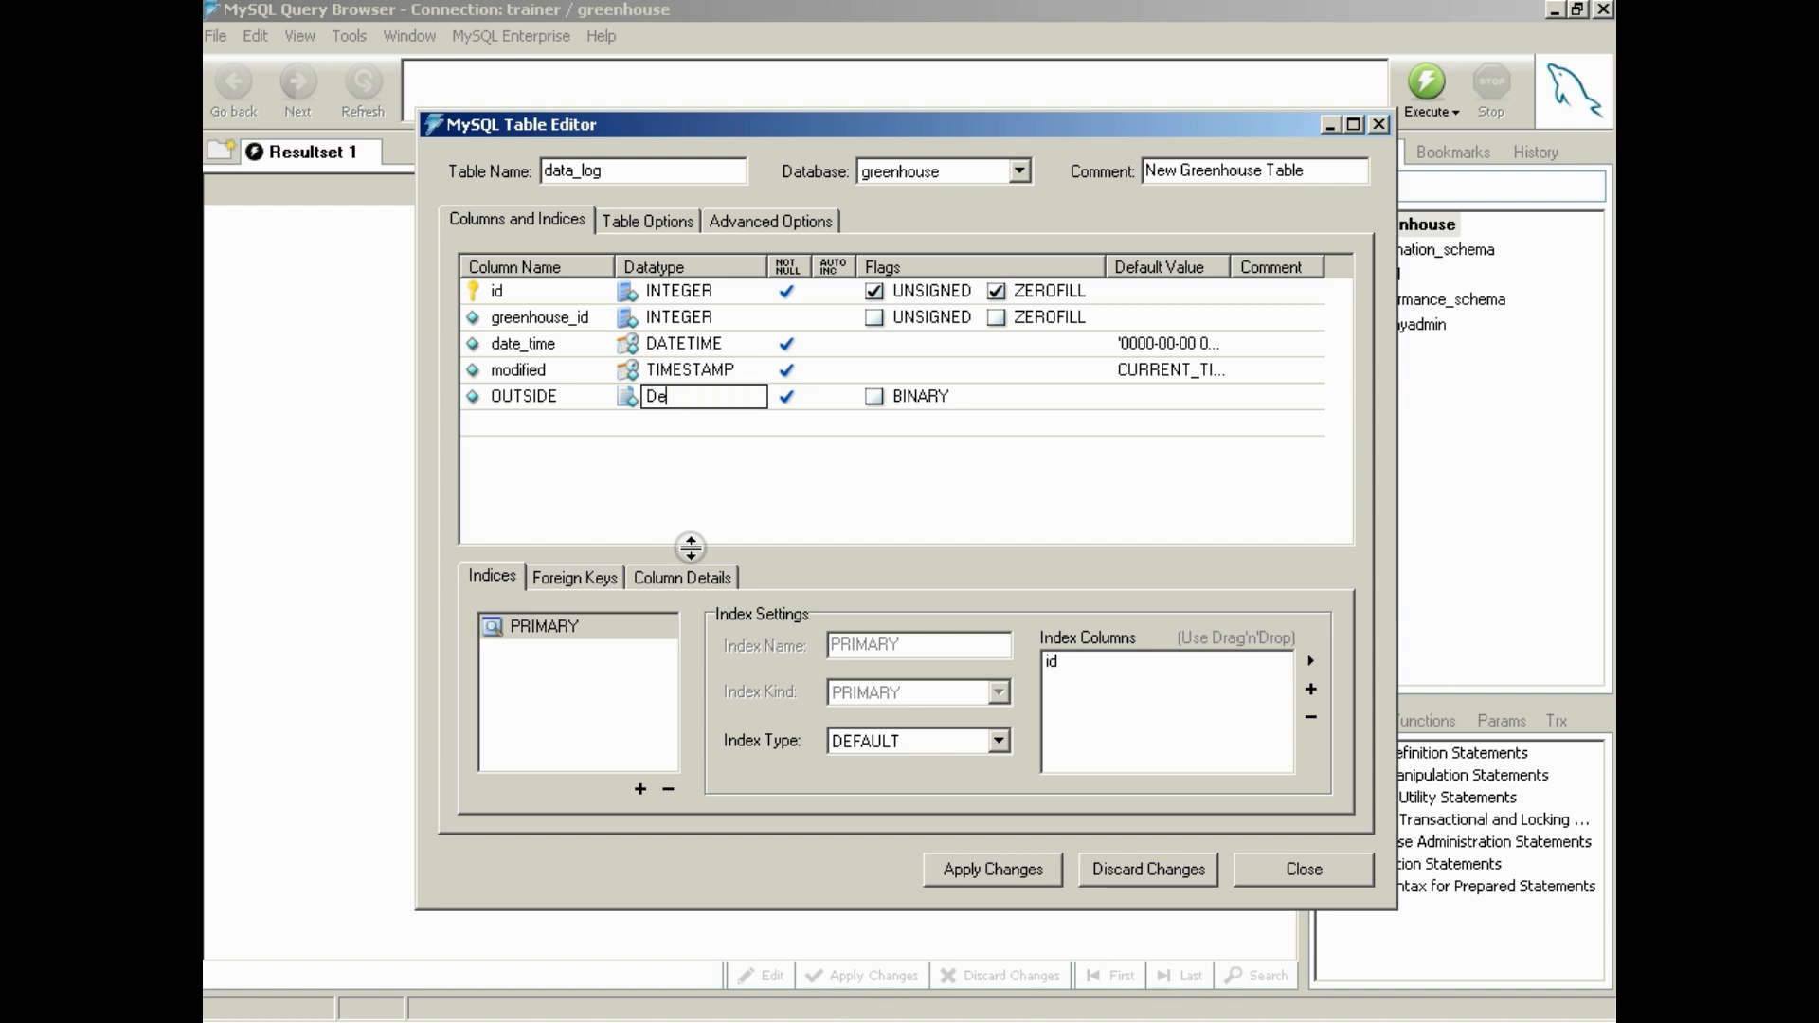
{"action": "type", "text": "CIMAL(5,2)"}
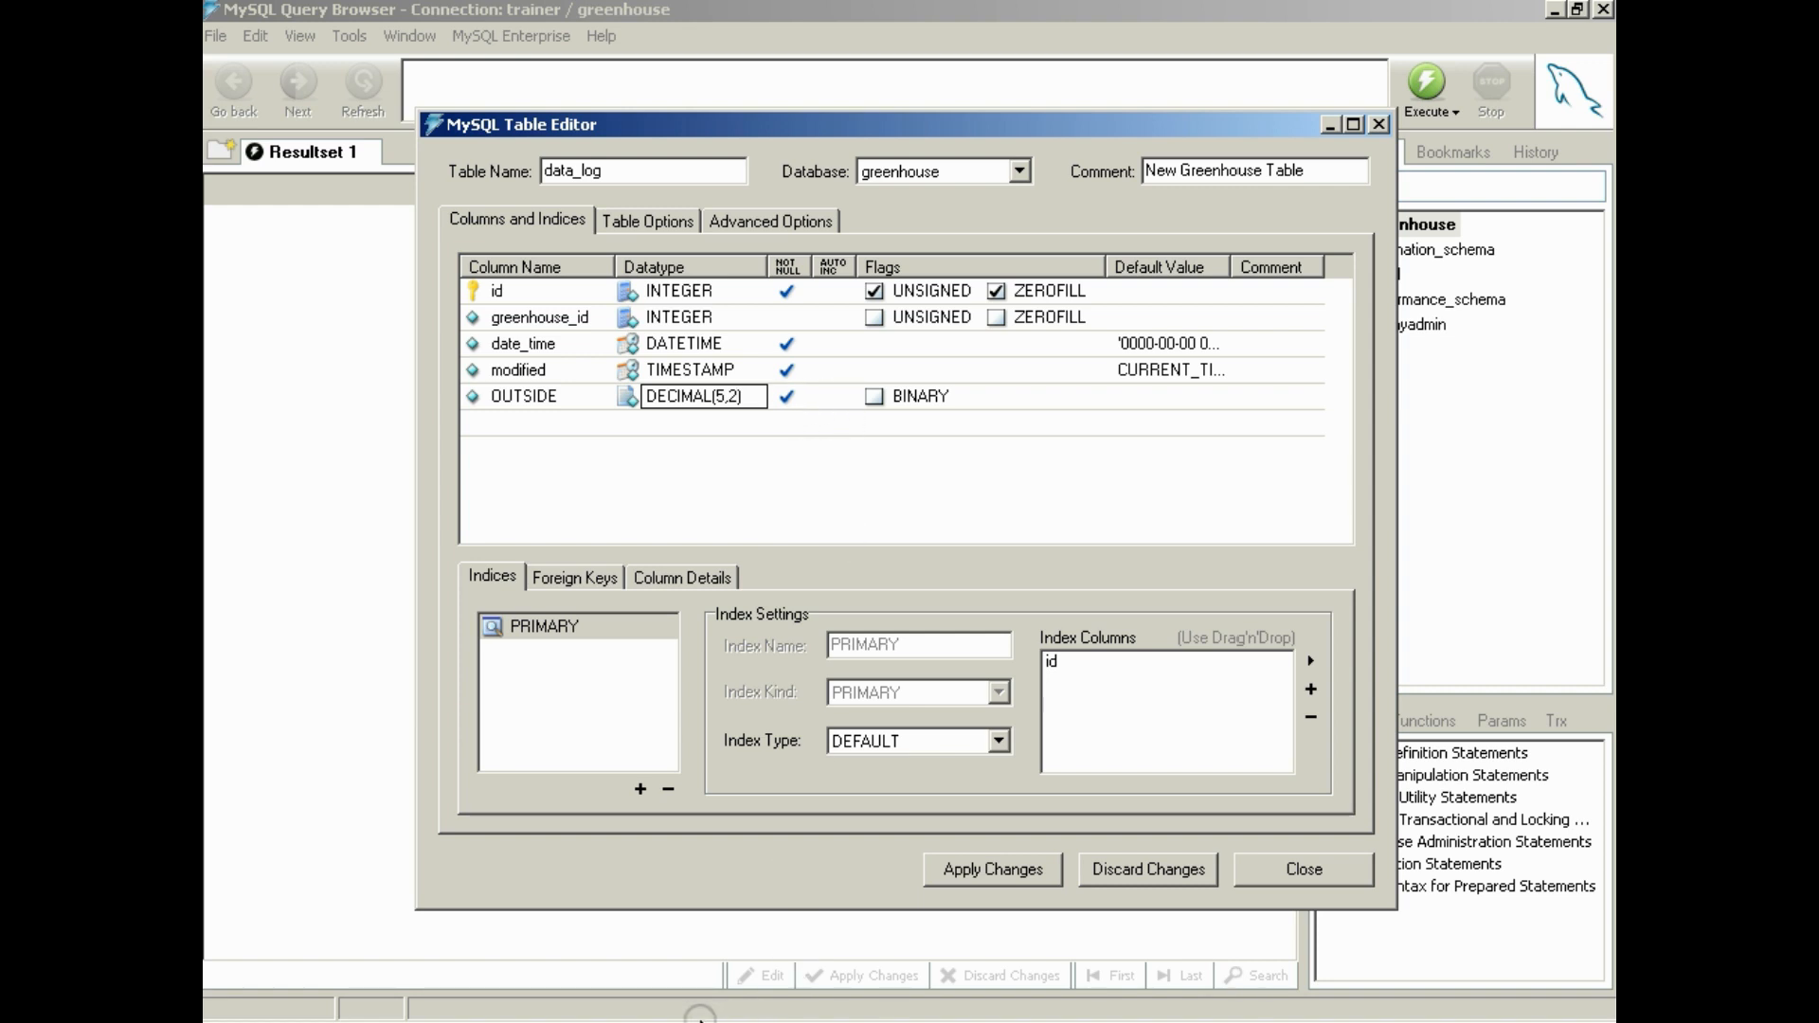
Check the decimal columns in the temps reference screenshot, and make OUTSIDE nullable with default value '0.00' in data_log
{"action": "left_click", "coordinate": [657, 1022]}
{"action": "left_click", "coordinate": [798, 762]}
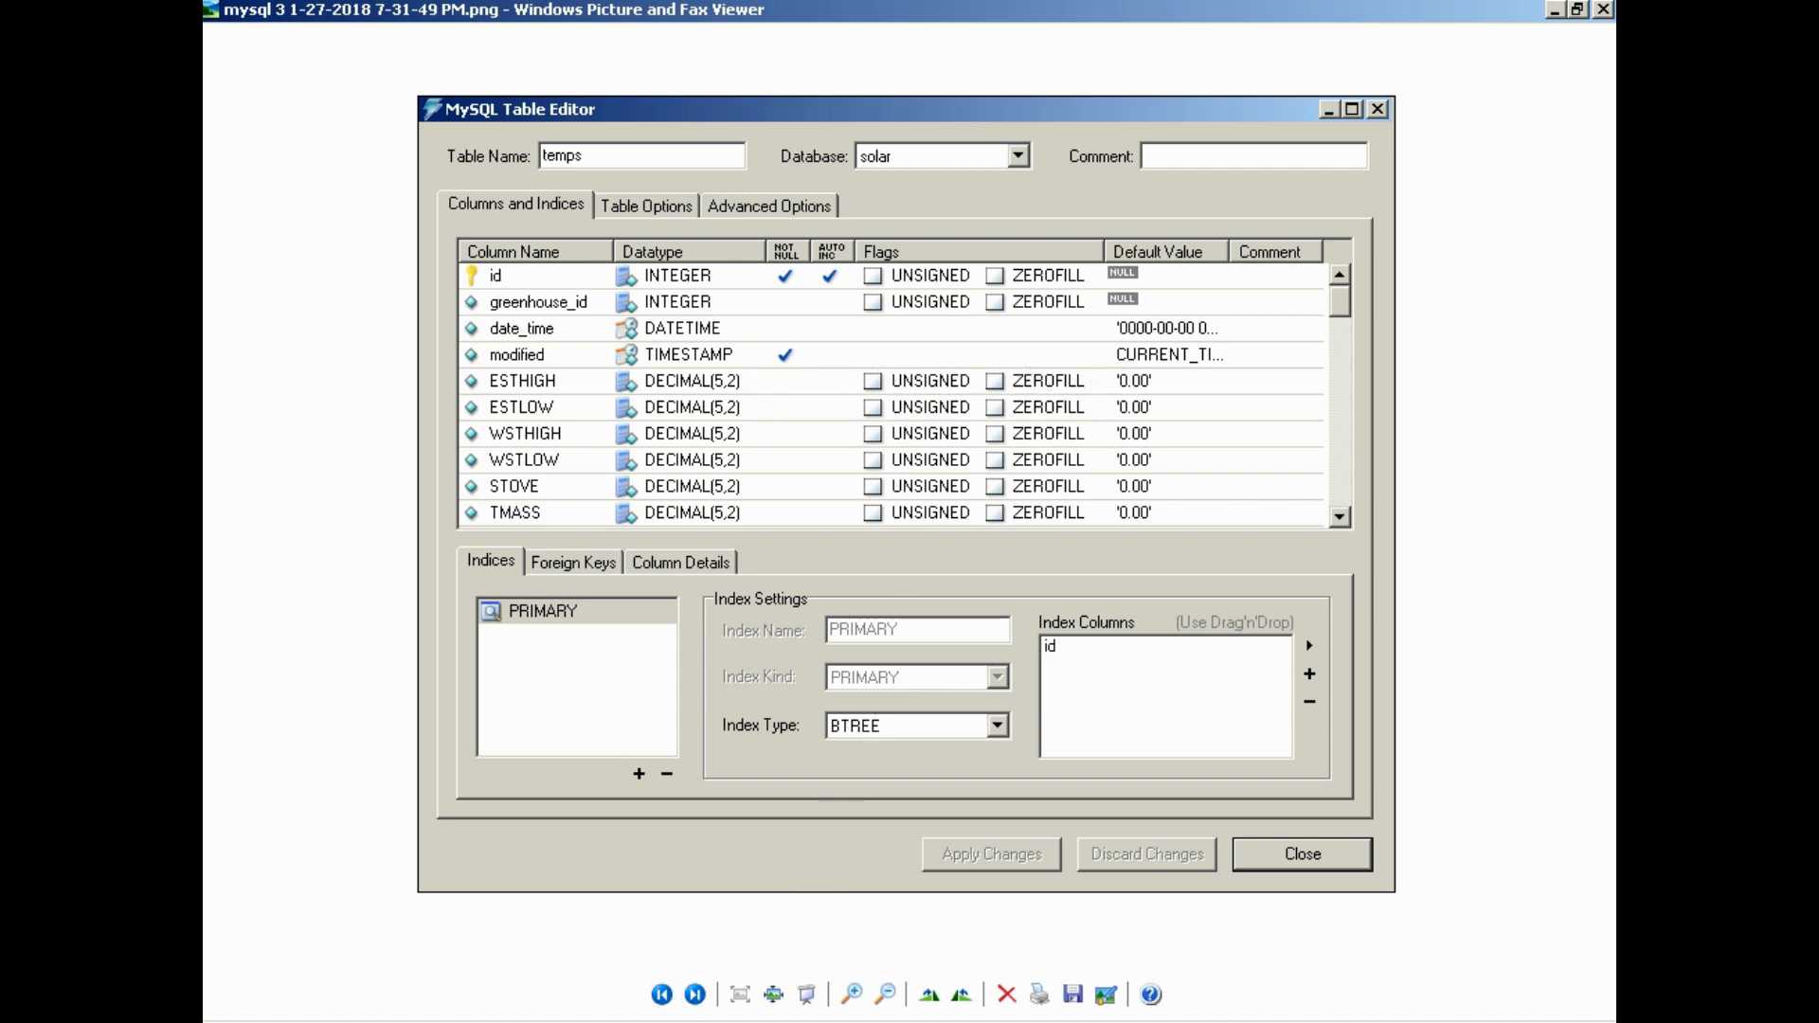
{"action": "left_click", "coordinate": [1038, 1022]}
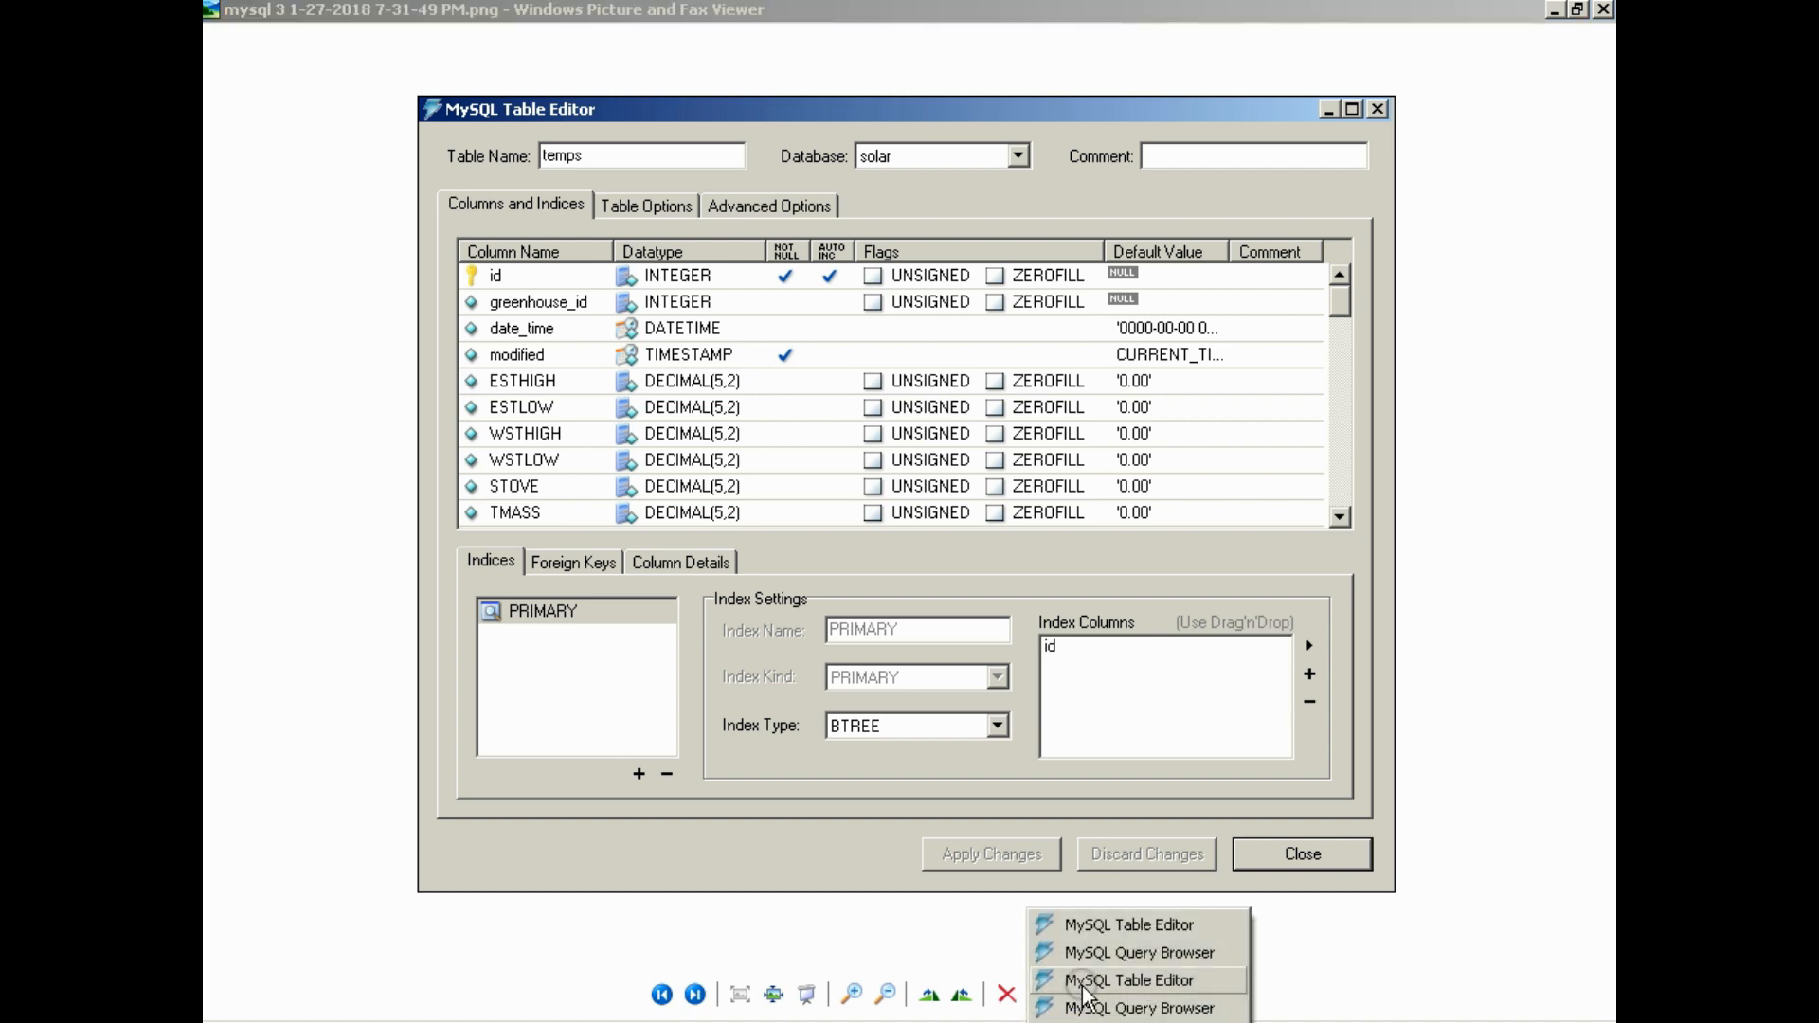
{"action": "left_click", "coordinate": [1081, 986]}
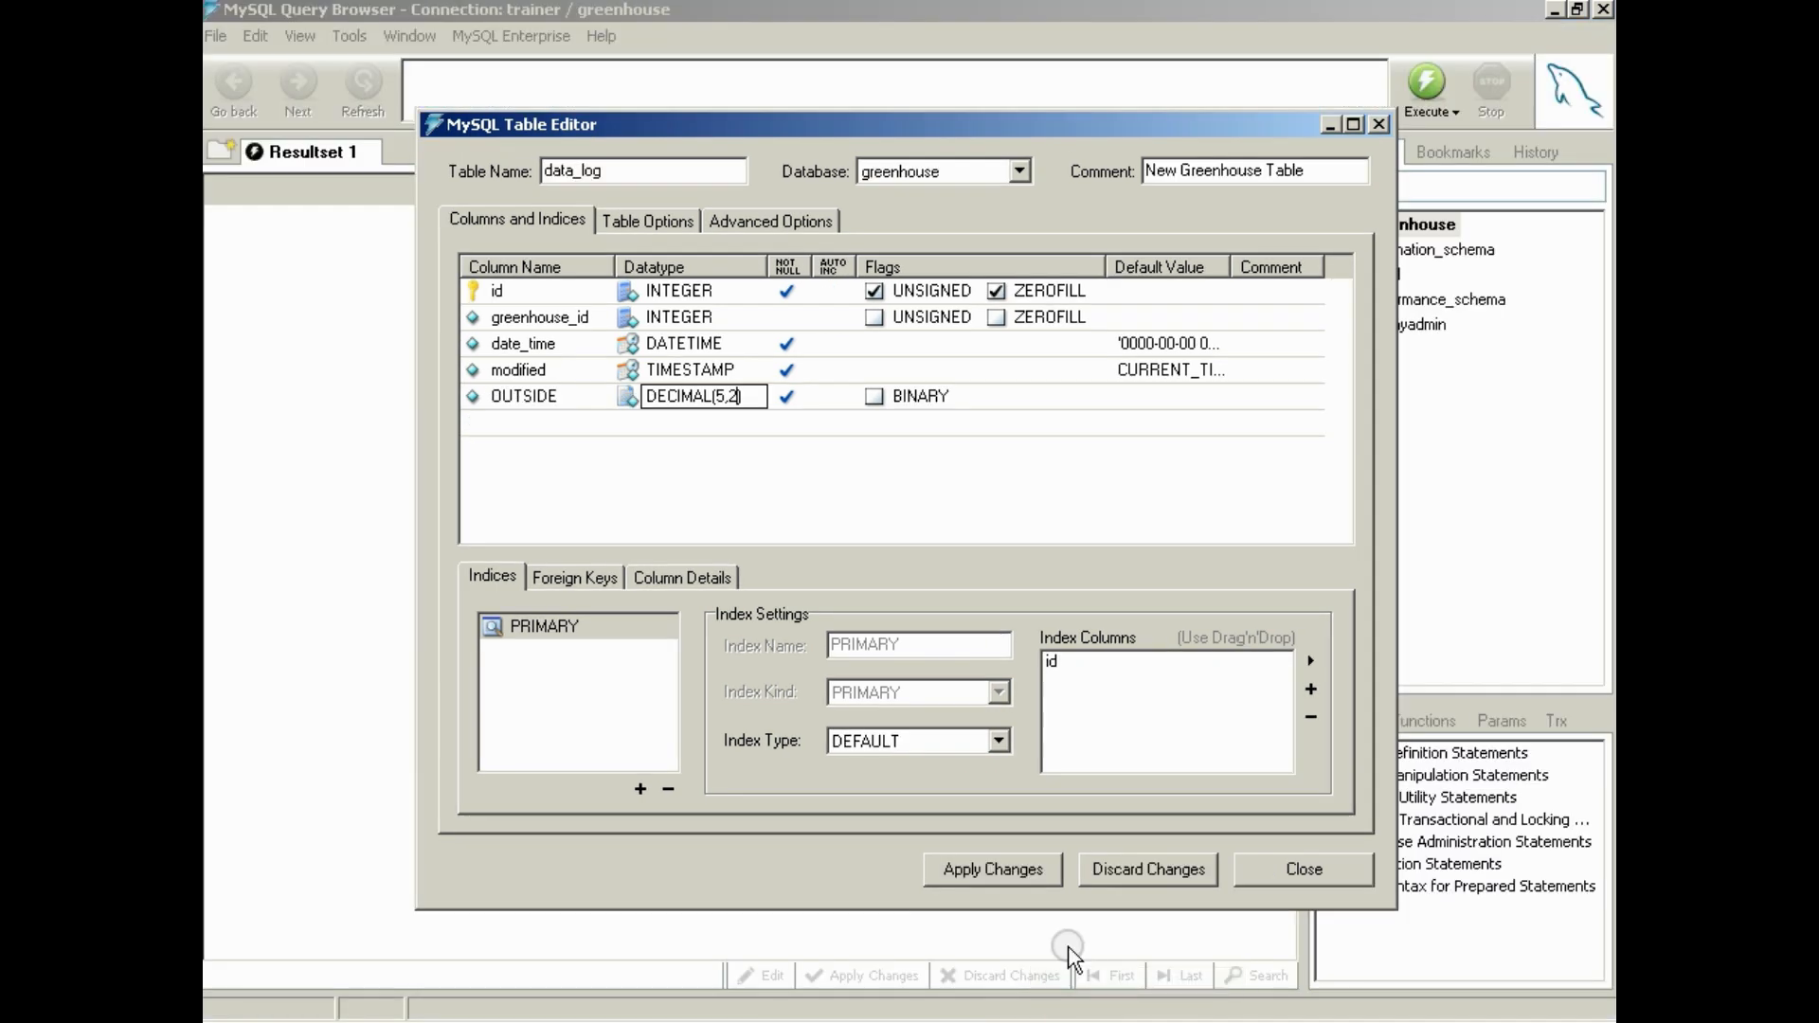
{"action": "left_click", "coordinate": [788, 396]}
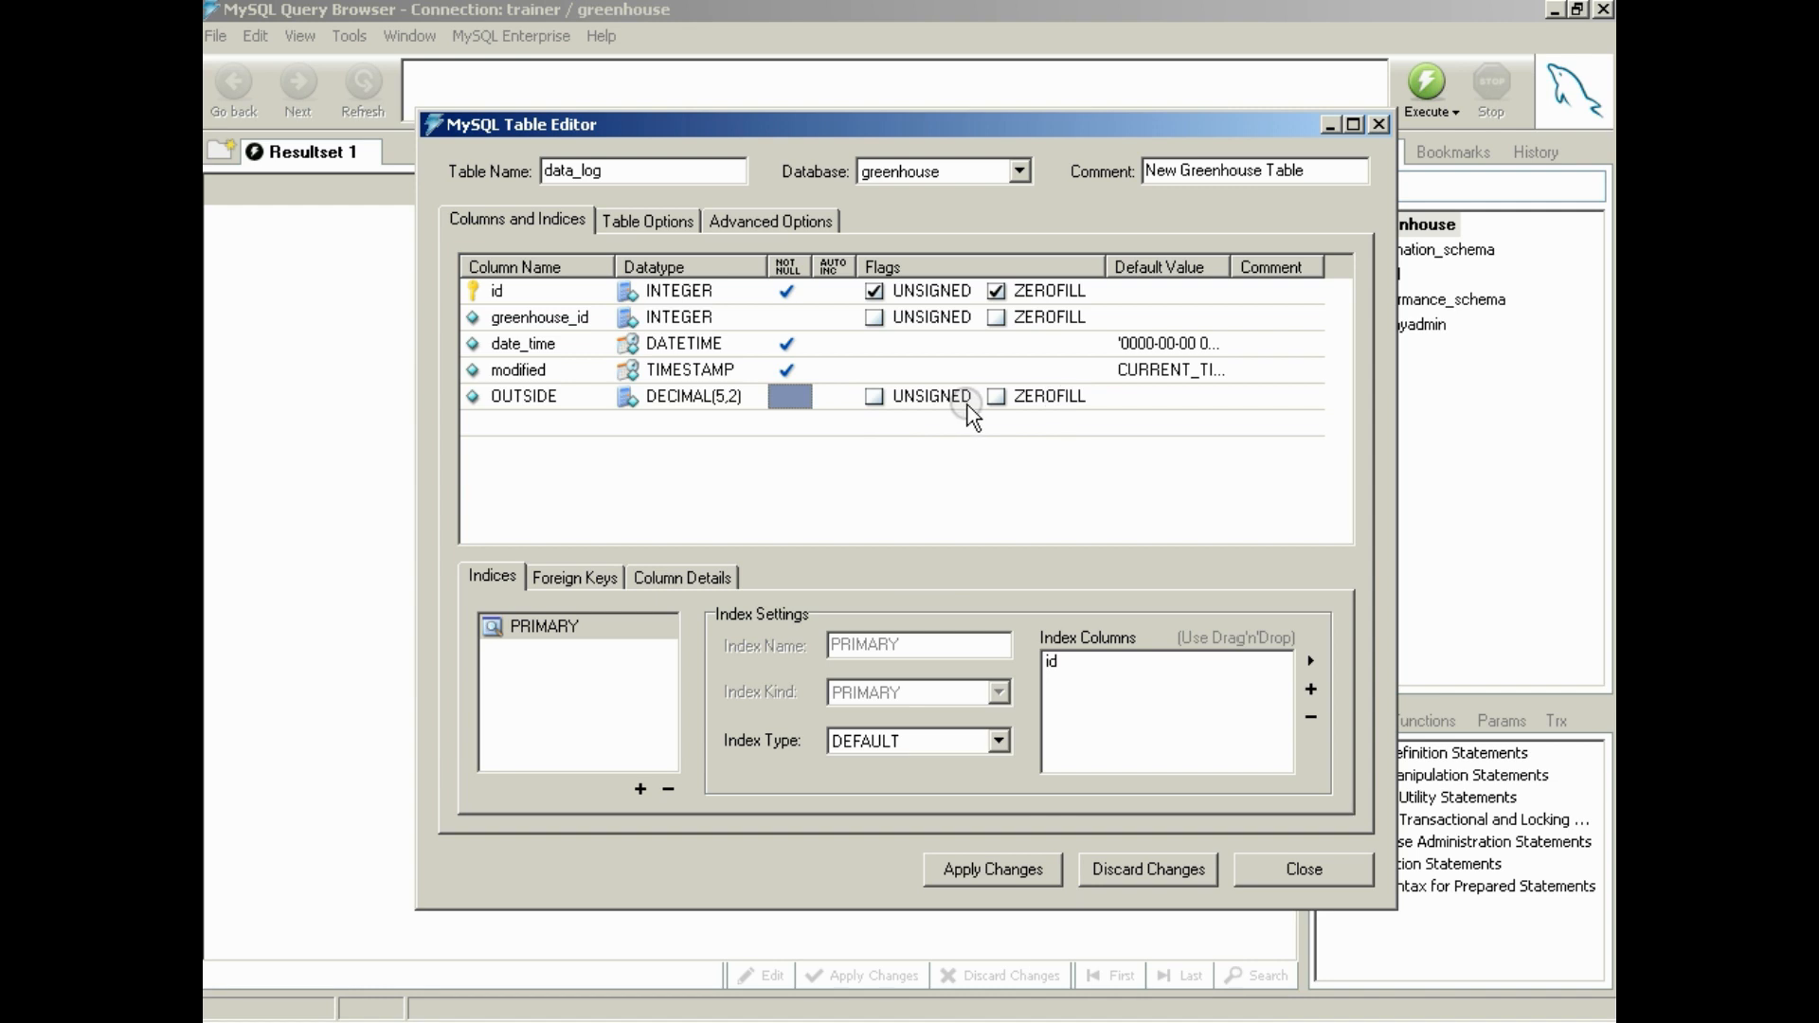
{"action": "left_click", "coordinate": [1133, 394]}
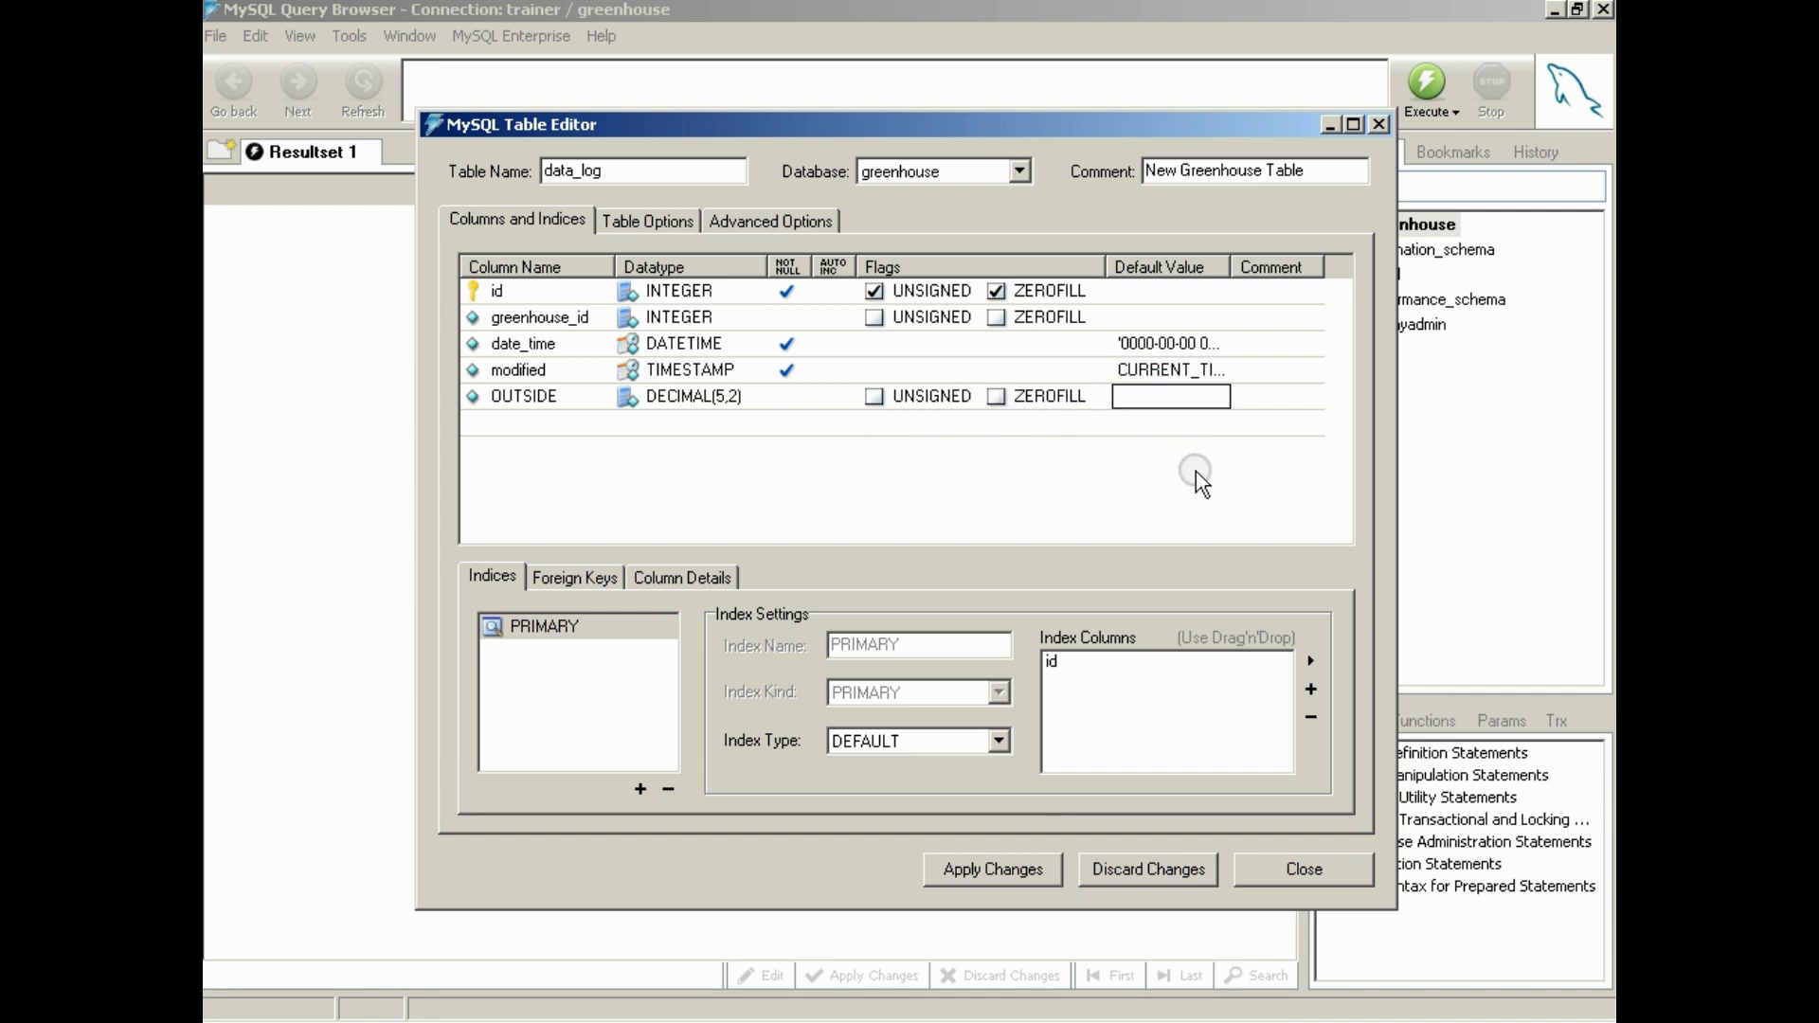
{"action": "type", "text": "'0.00"}
Illustrate the decimal format with 0.00 and 000.00 in the Notepad2 notes, delete the example, and return to the table editor
{"action": "key", "text": "alt+Tab"}
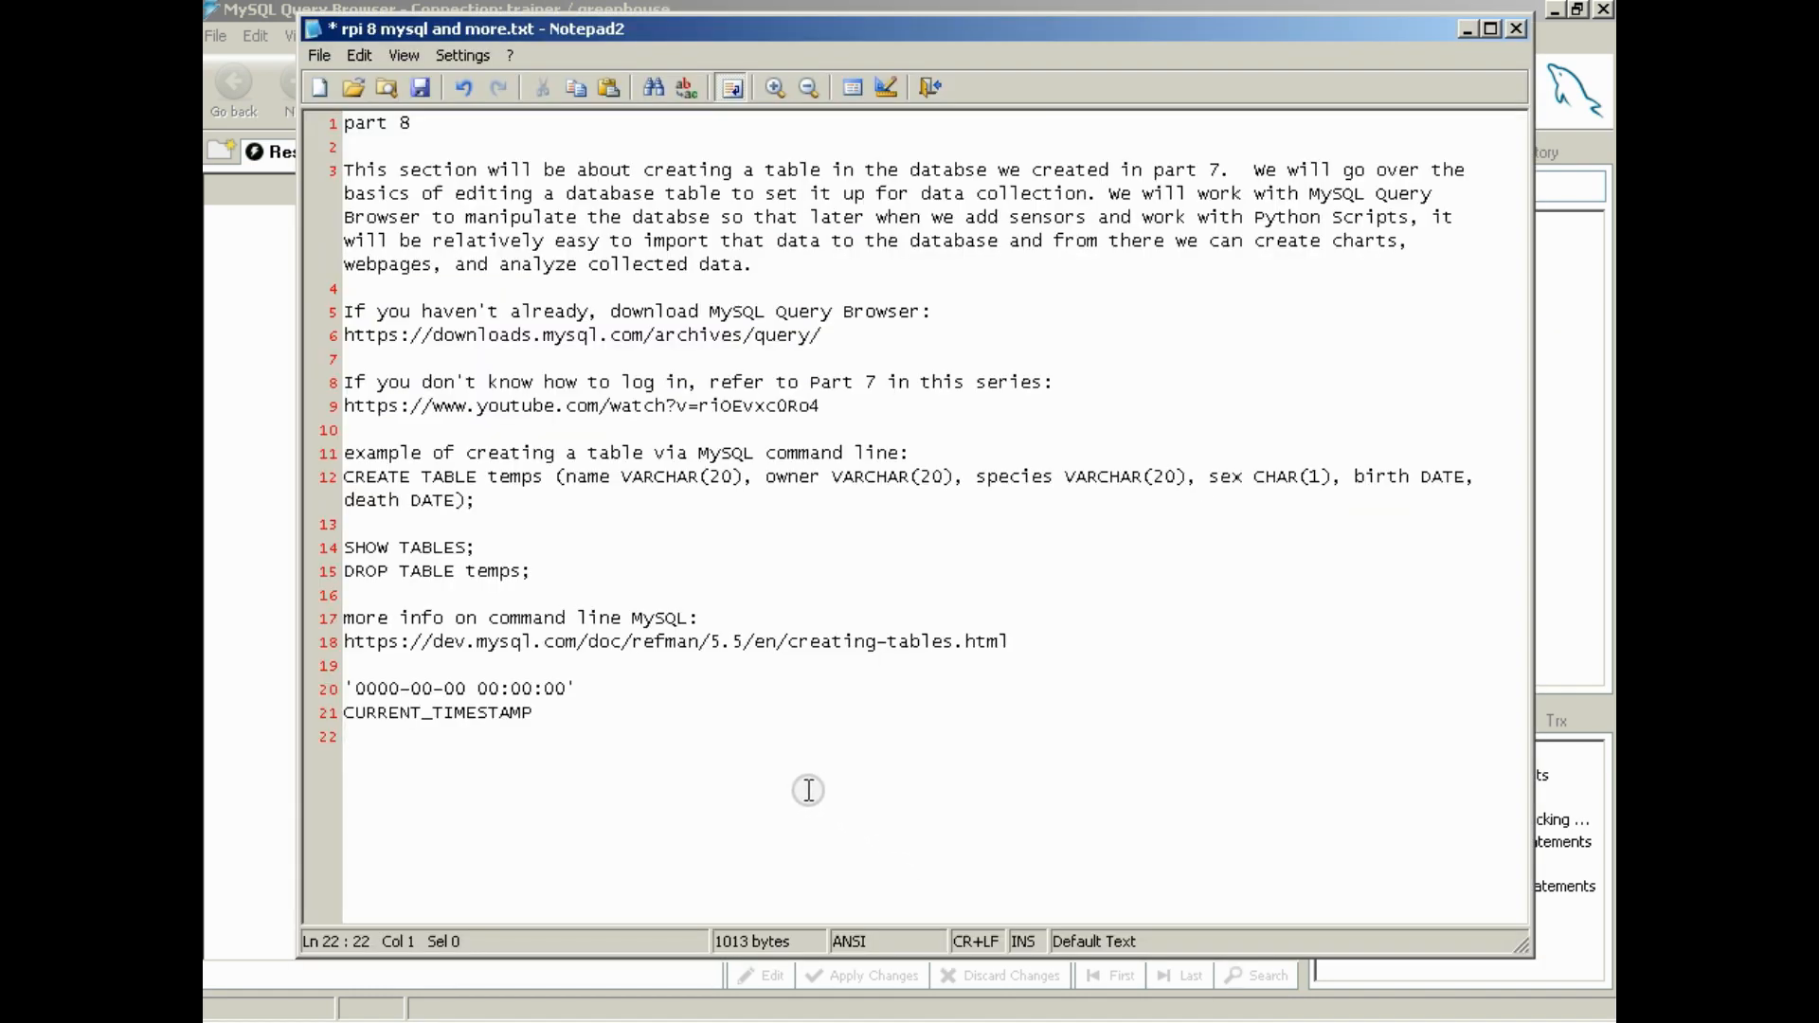
{"action": "key", "text": "Return"}
{"action": "type", "text": "0.00   000.00"}
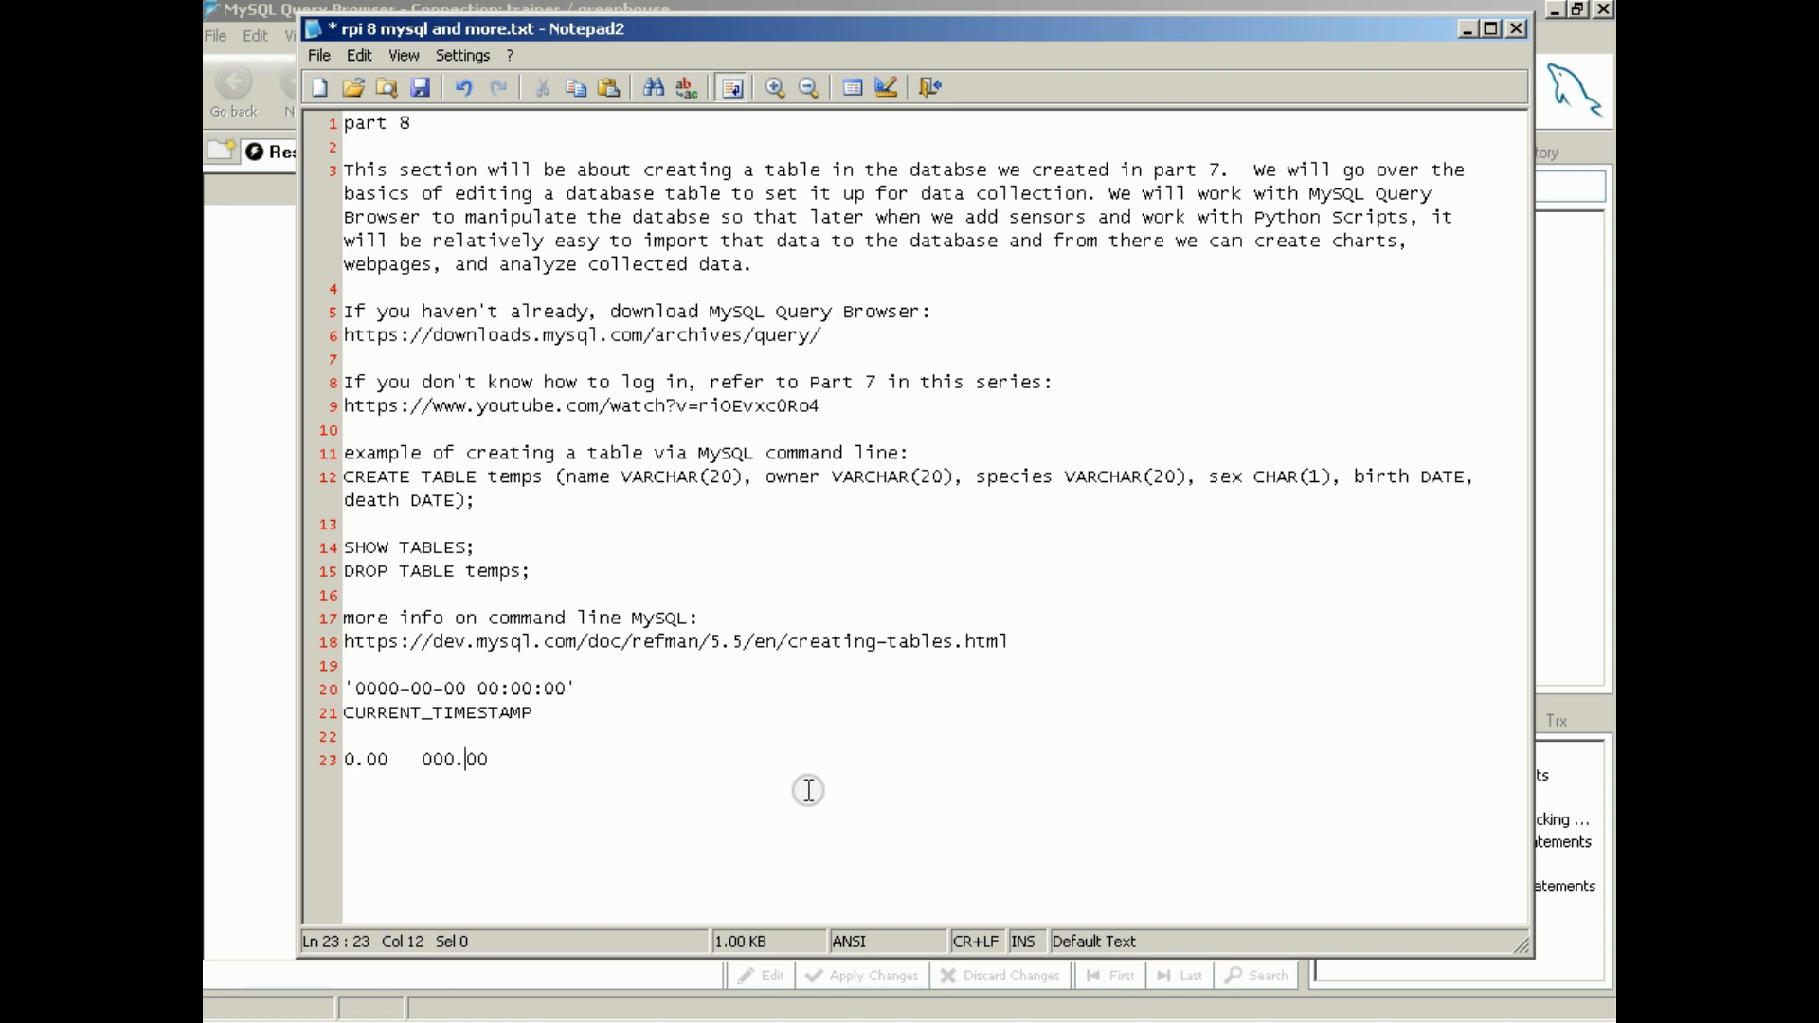
{"action": "key", "text": "Right"}
{"action": "key", "text": "BackSpace"}
{"action": "key", "text": "BackSpace"}
{"action": "key", "text": "BackSpace"}
{"action": "key", "text": "BackSpace"}
{"action": "key", "text": "BackSpace"}
{"action": "key", "text": "BackSpace"}
{"action": "key", "text": "BackSpace"}
{"action": "key", "text": "BackSpace"}
{"action": "key", "text": "BackSpace"}
{"action": "key", "text": "BackSpace"}
{"action": "key", "text": "BackSpace"}
{"action": "key", "text": "BackSpace"}
{"action": "key", "text": "BackSpace"}
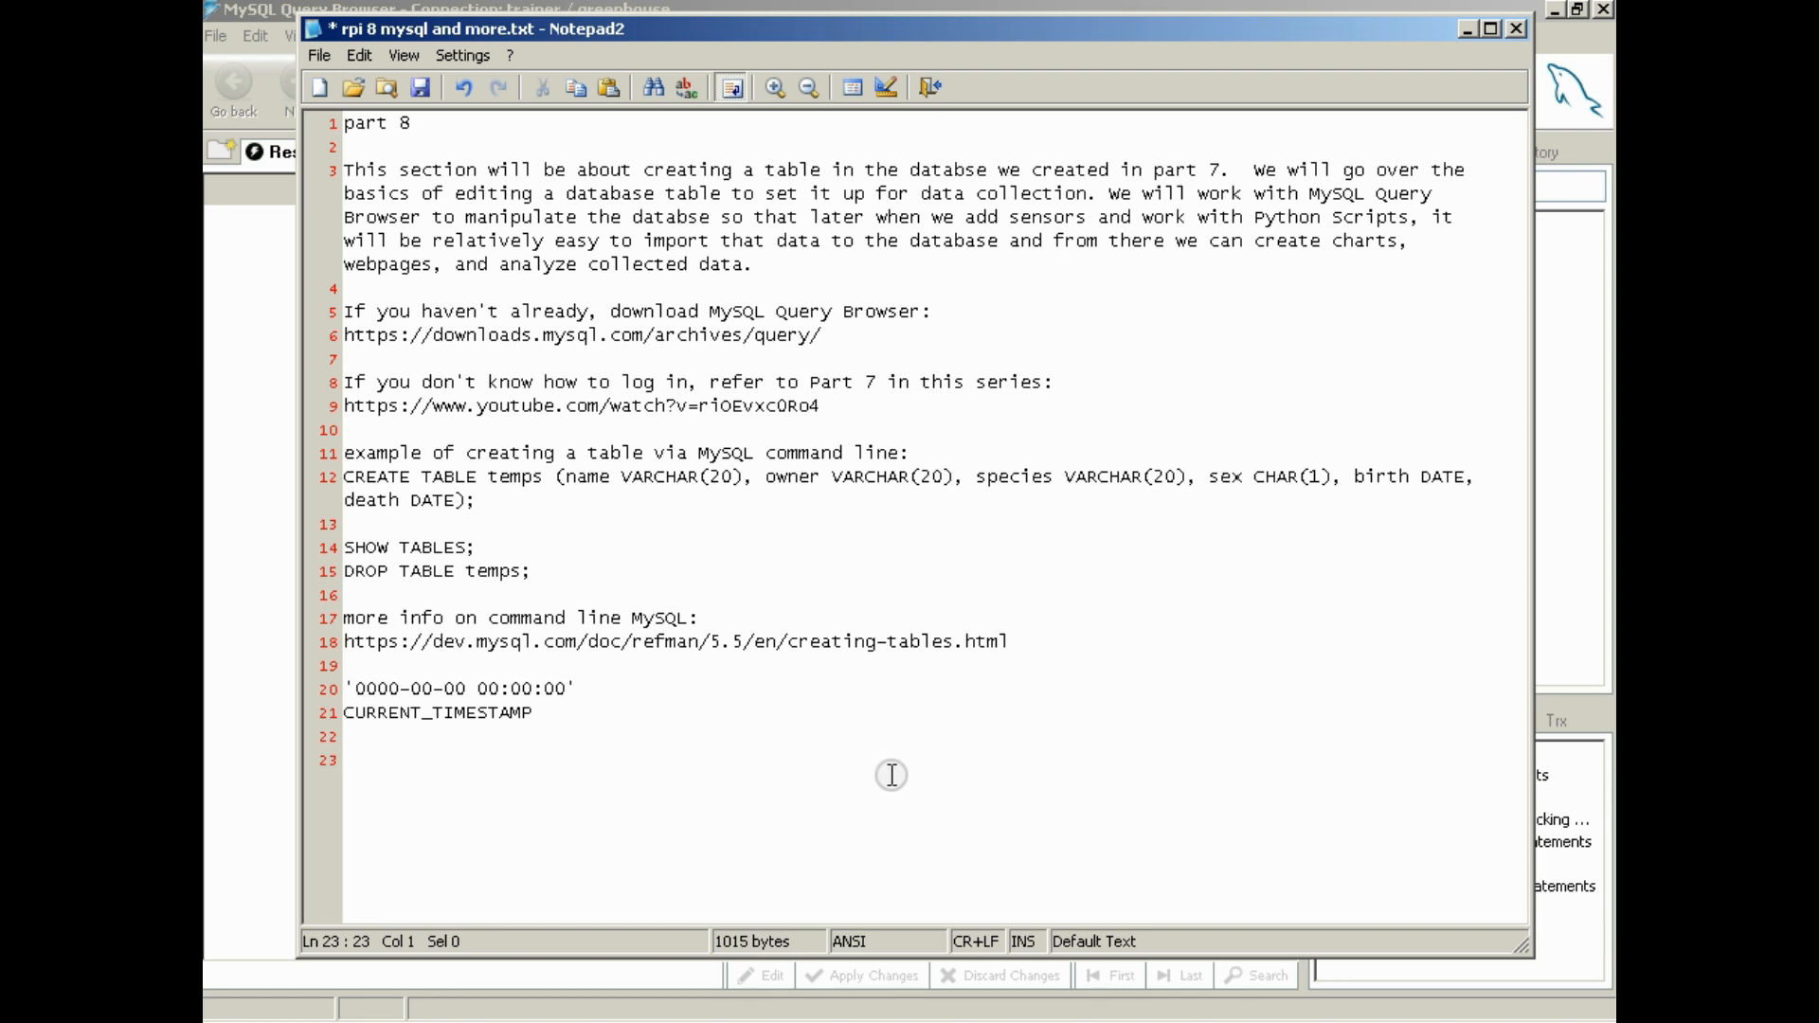
{"action": "key", "text": "alt+Tab"}
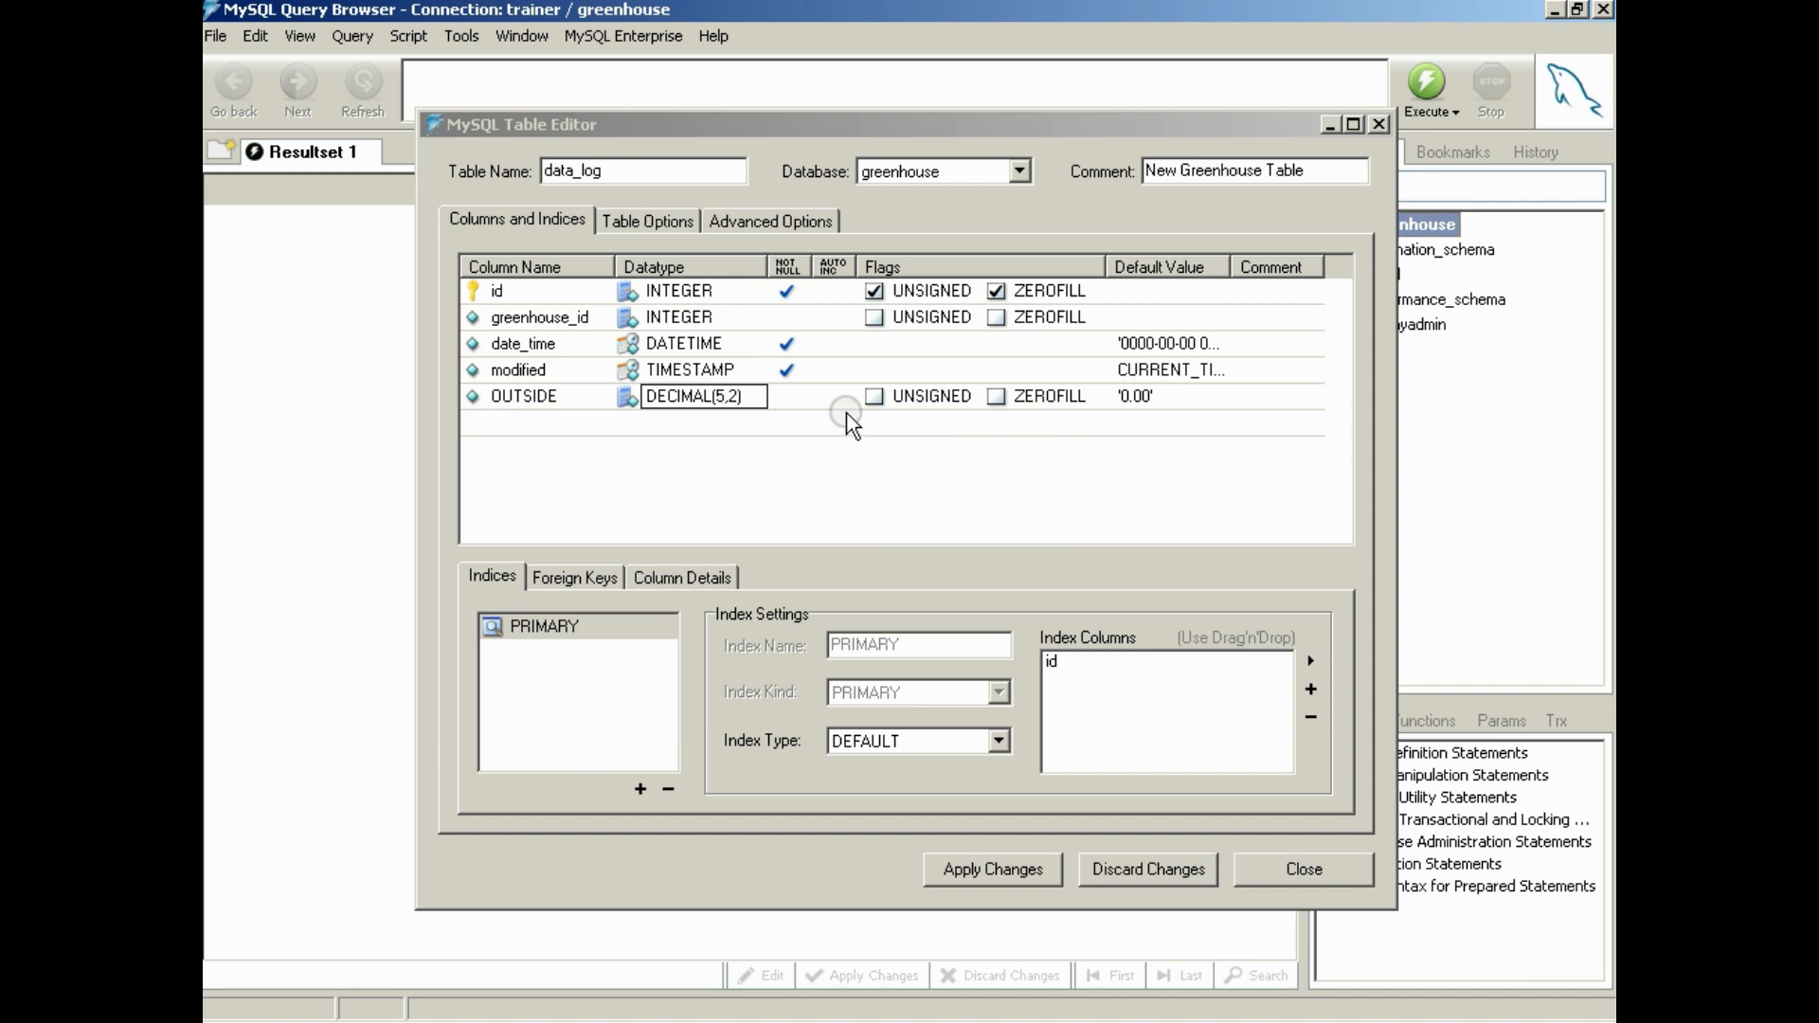
Finish the OUTSIDE row, apply the changes and execute the CREATE TABLE statement for data_log in greenhouse
{"action": "left_click", "coordinate": [752, 397]}
{"action": "key", "text": "Return"}
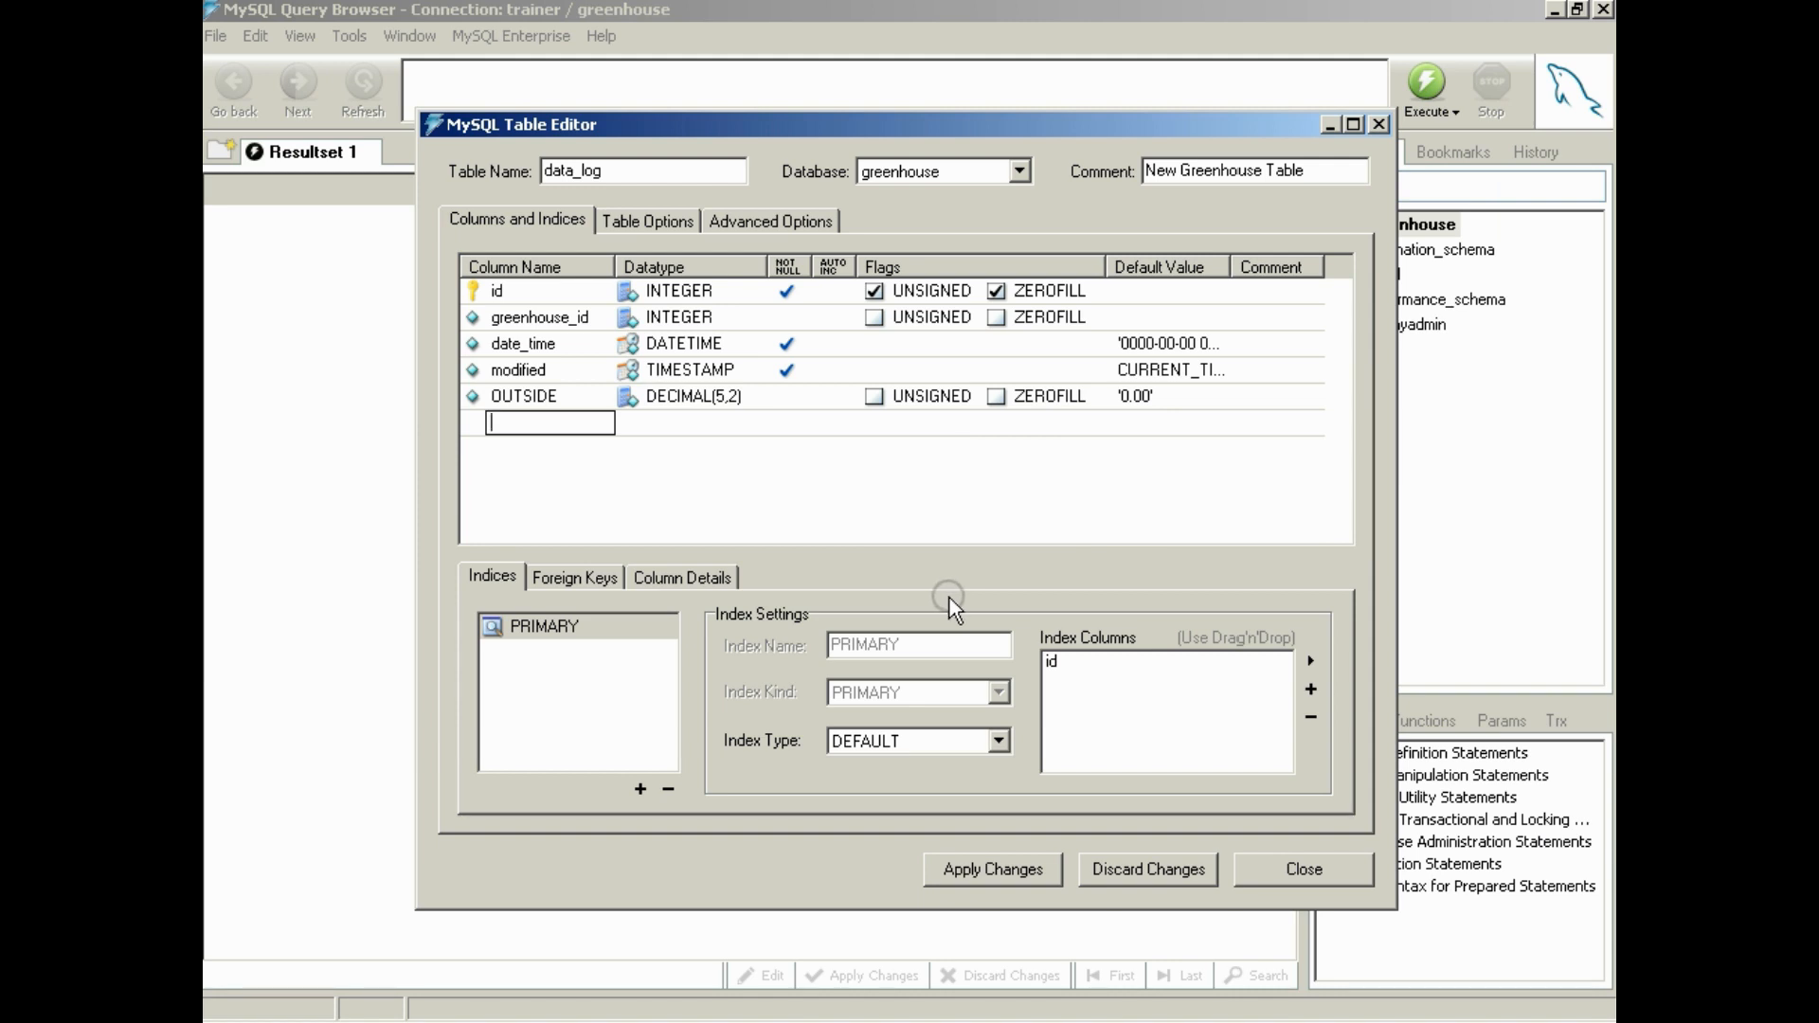
{"action": "left_click", "coordinate": [963, 872]}
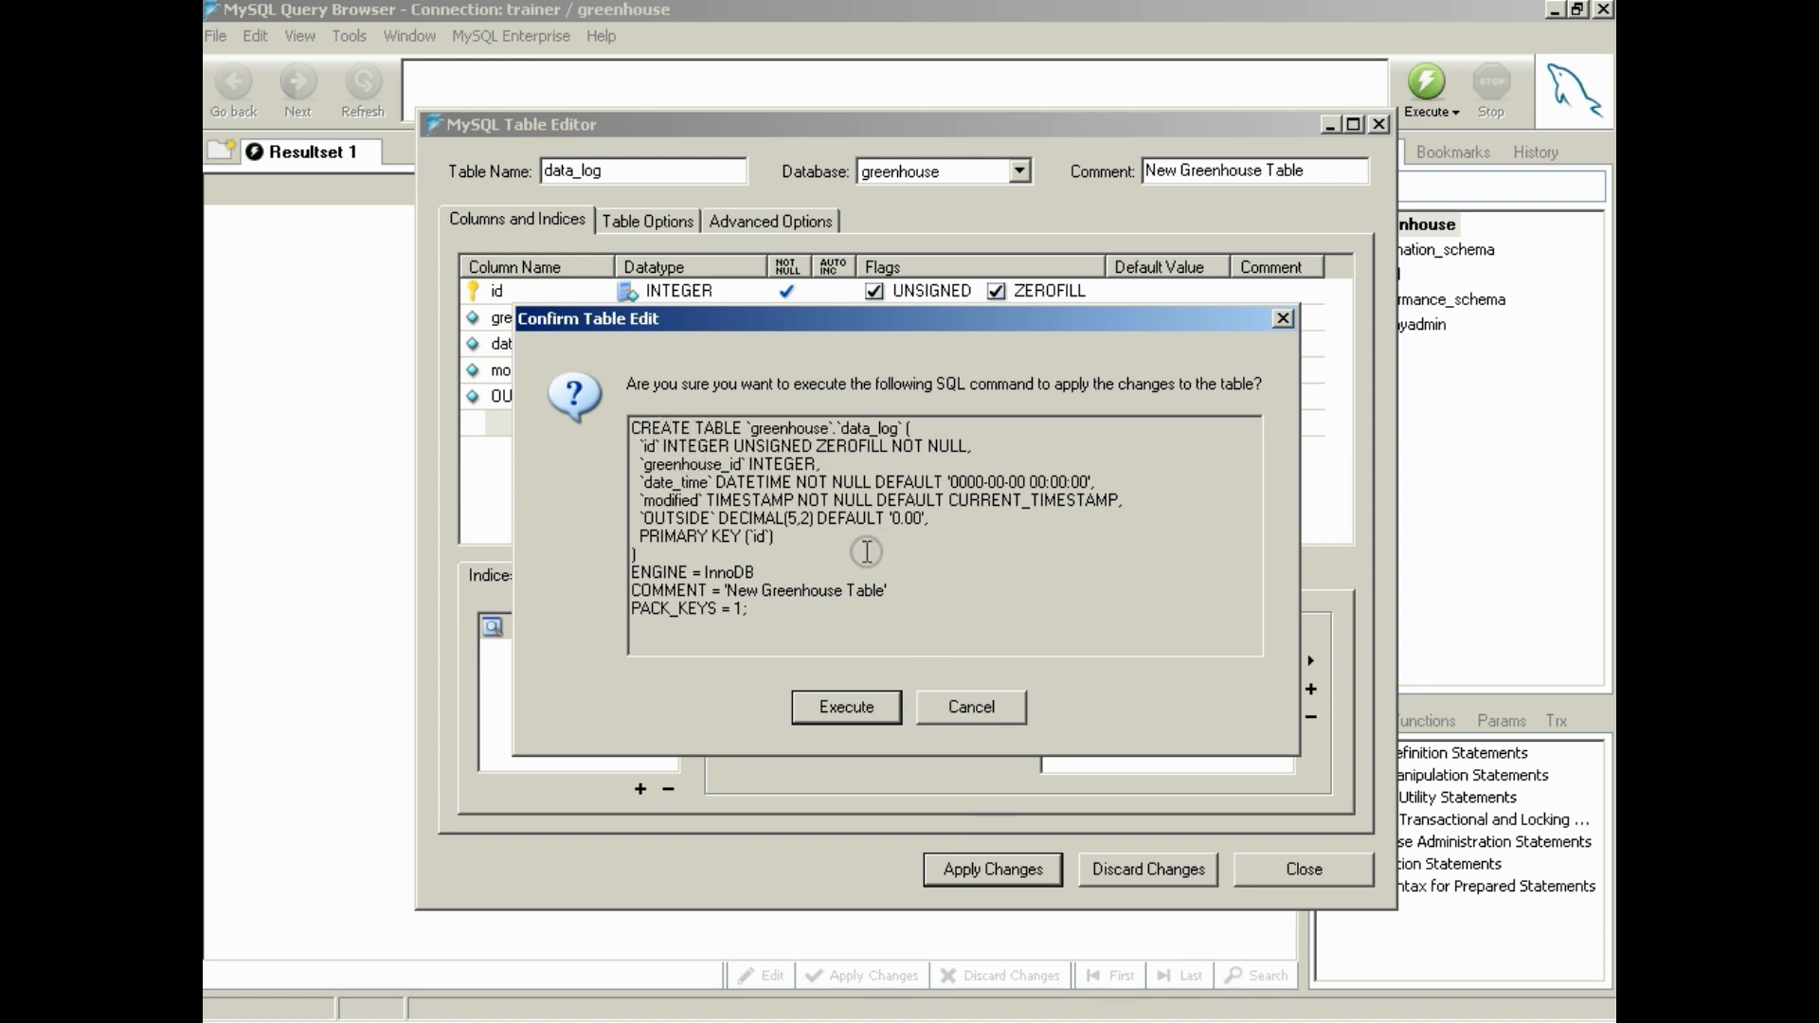
{"action": "left_click", "coordinate": [830, 711]}
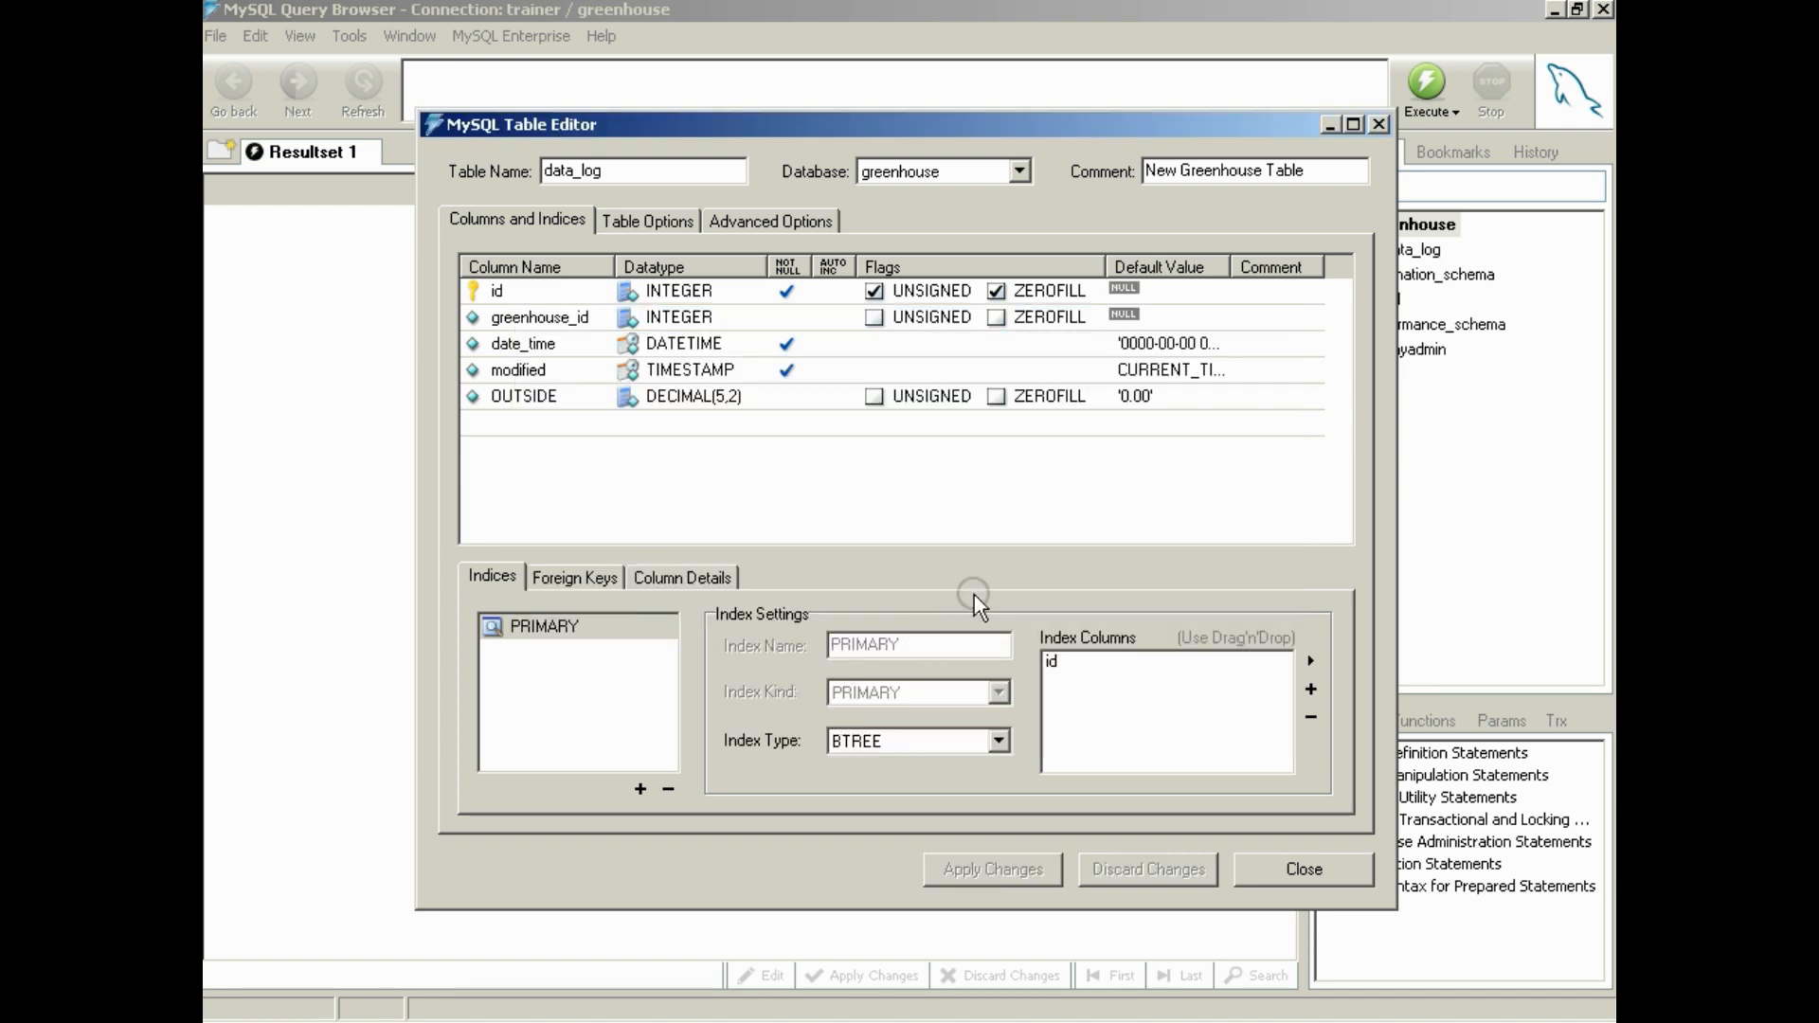
Close the table editor and execute the query SELECT * FROM data_log d; in the greenhouse database
{"action": "left_click", "coordinate": [1303, 868]}
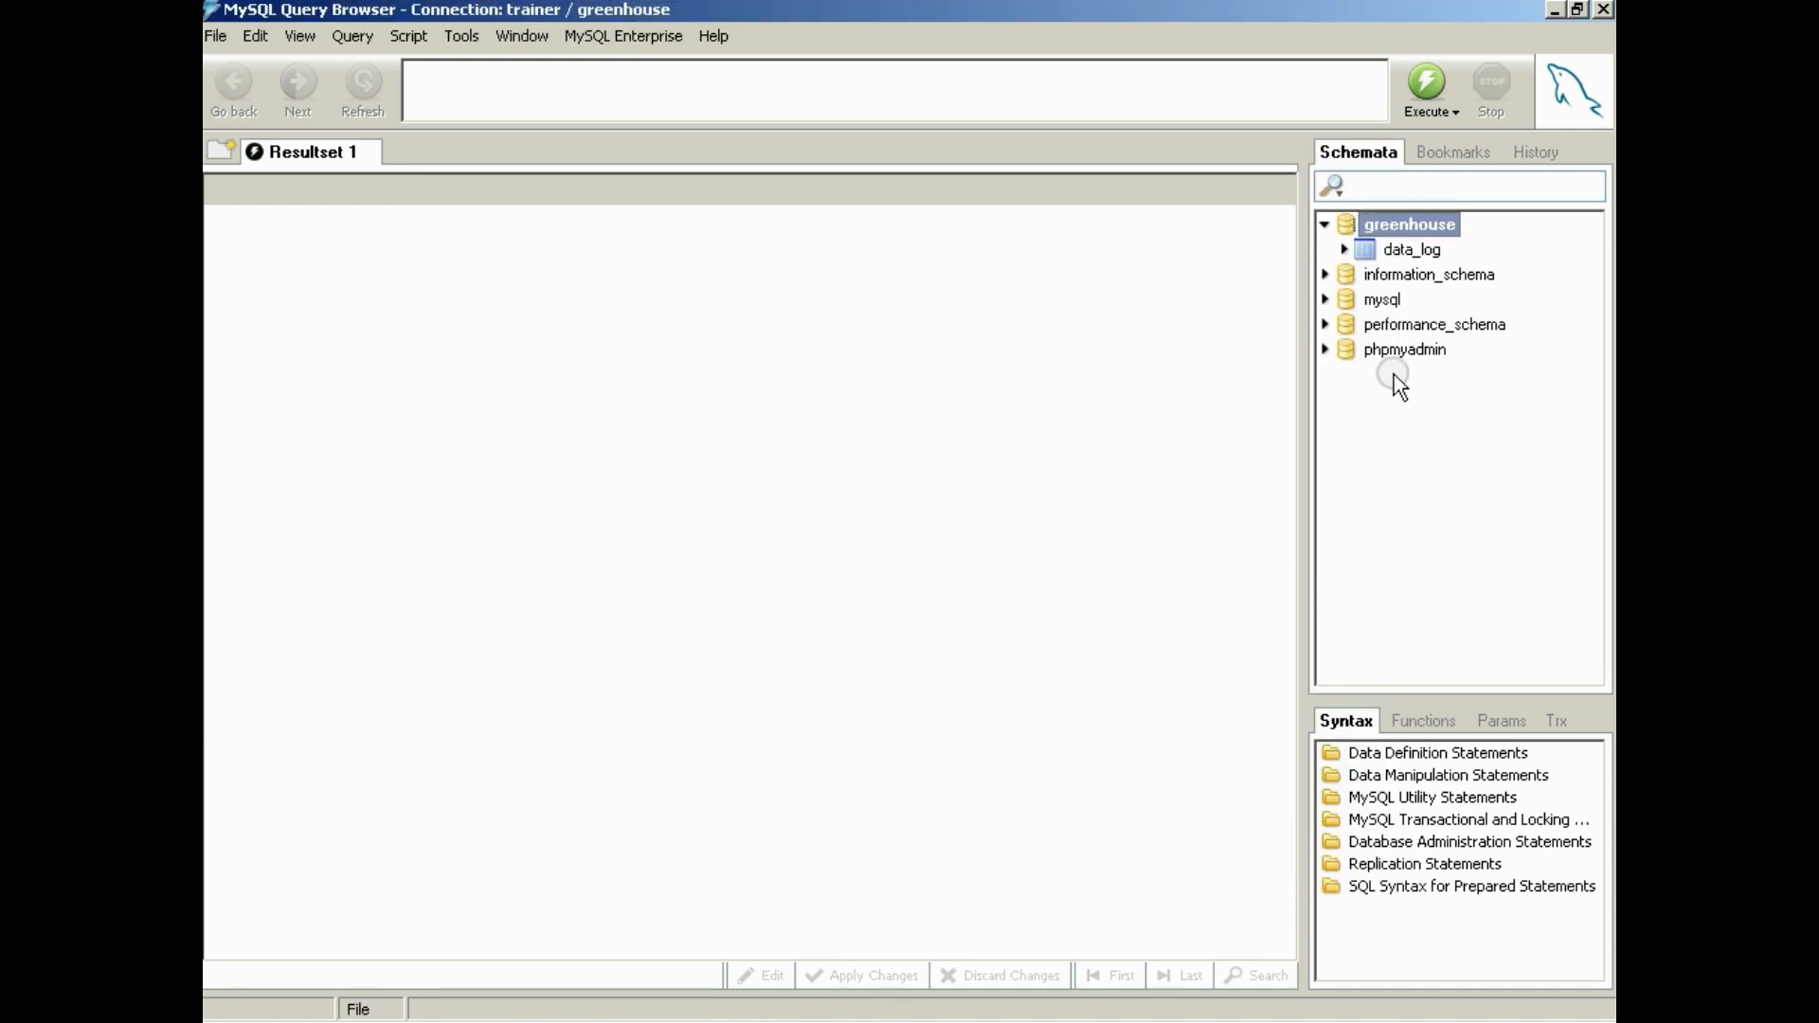
{"action": "left_click", "coordinate": [1410, 249]}
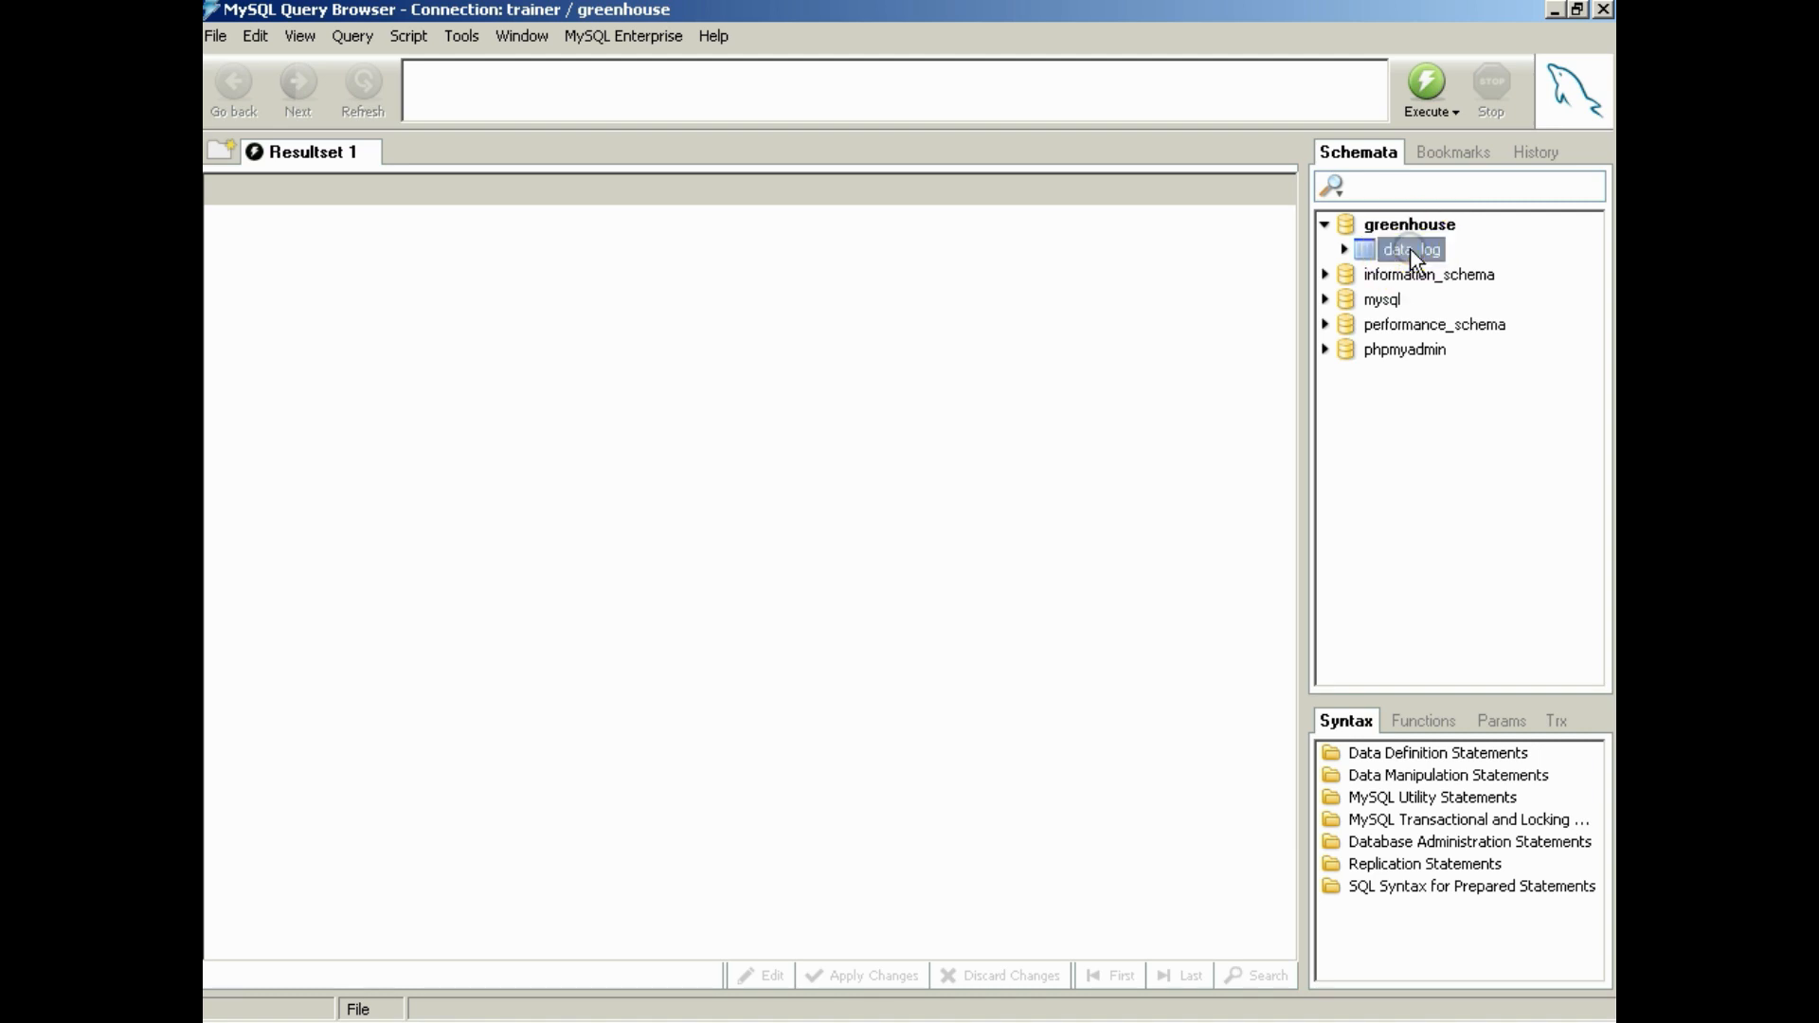
{"action": "double_click", "coordinate": [1410, 249]}
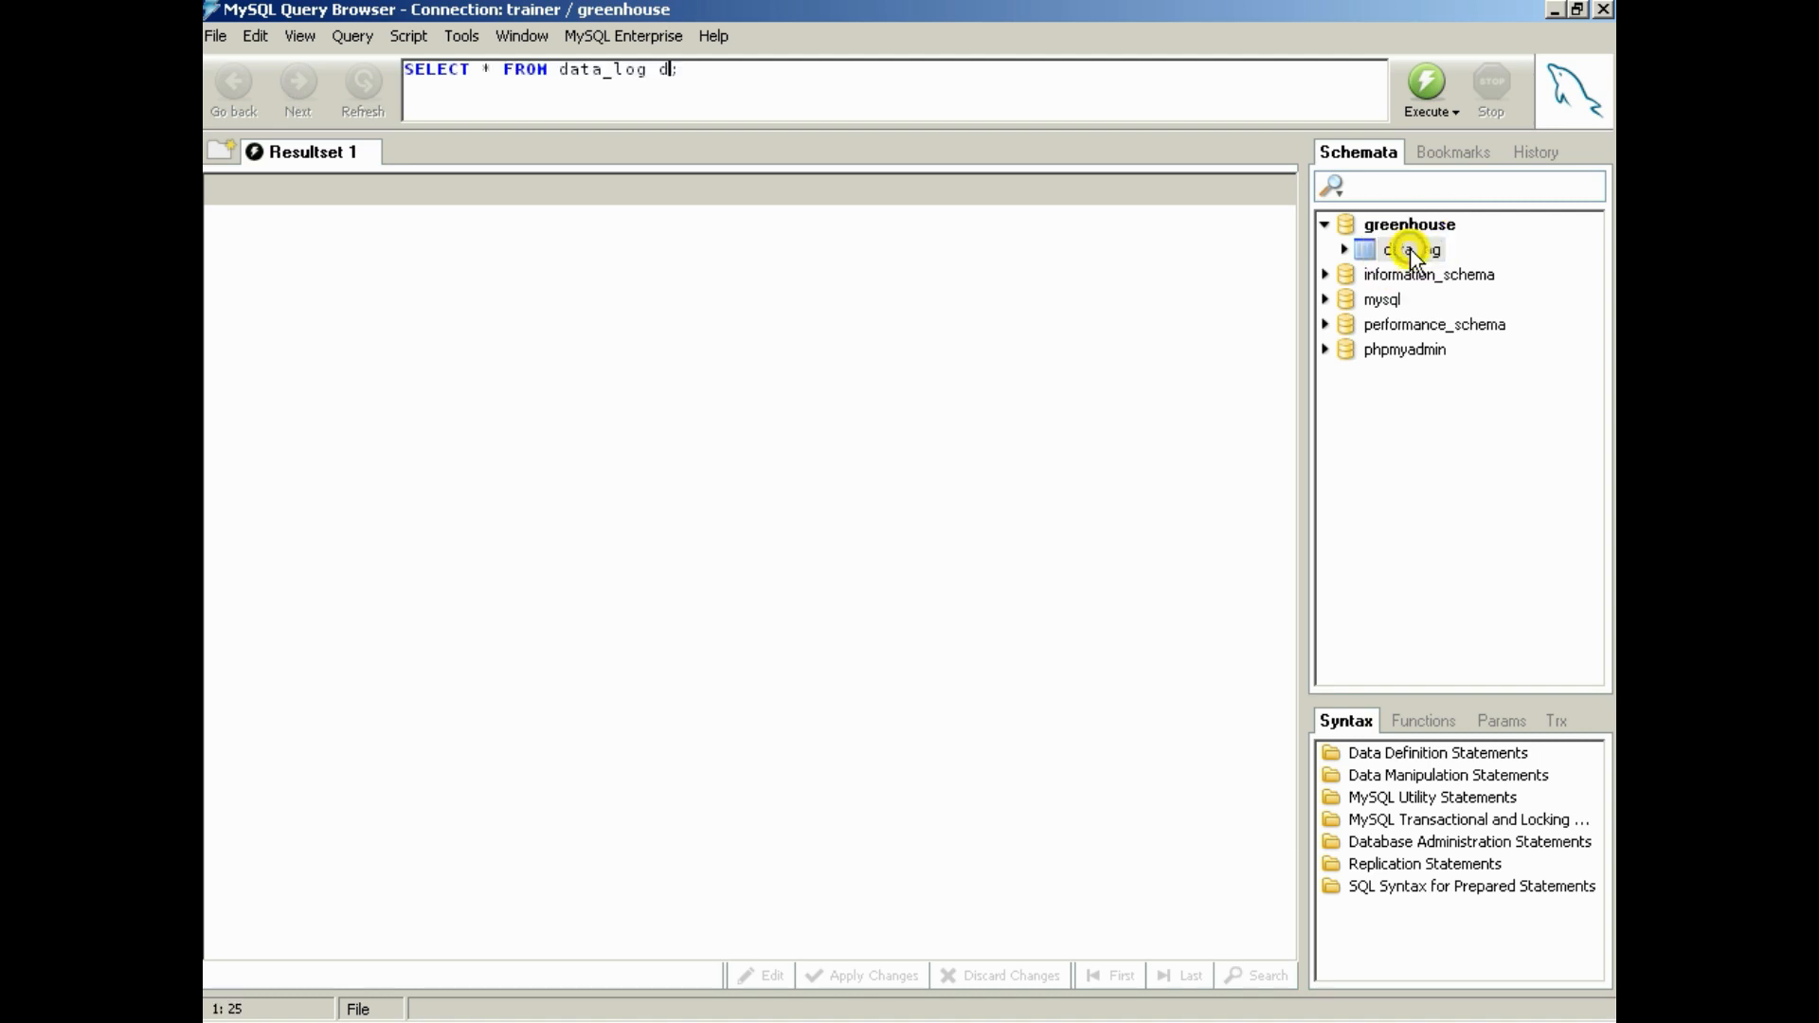
{"action": "left_click", "coordinate": [1413, 95]}
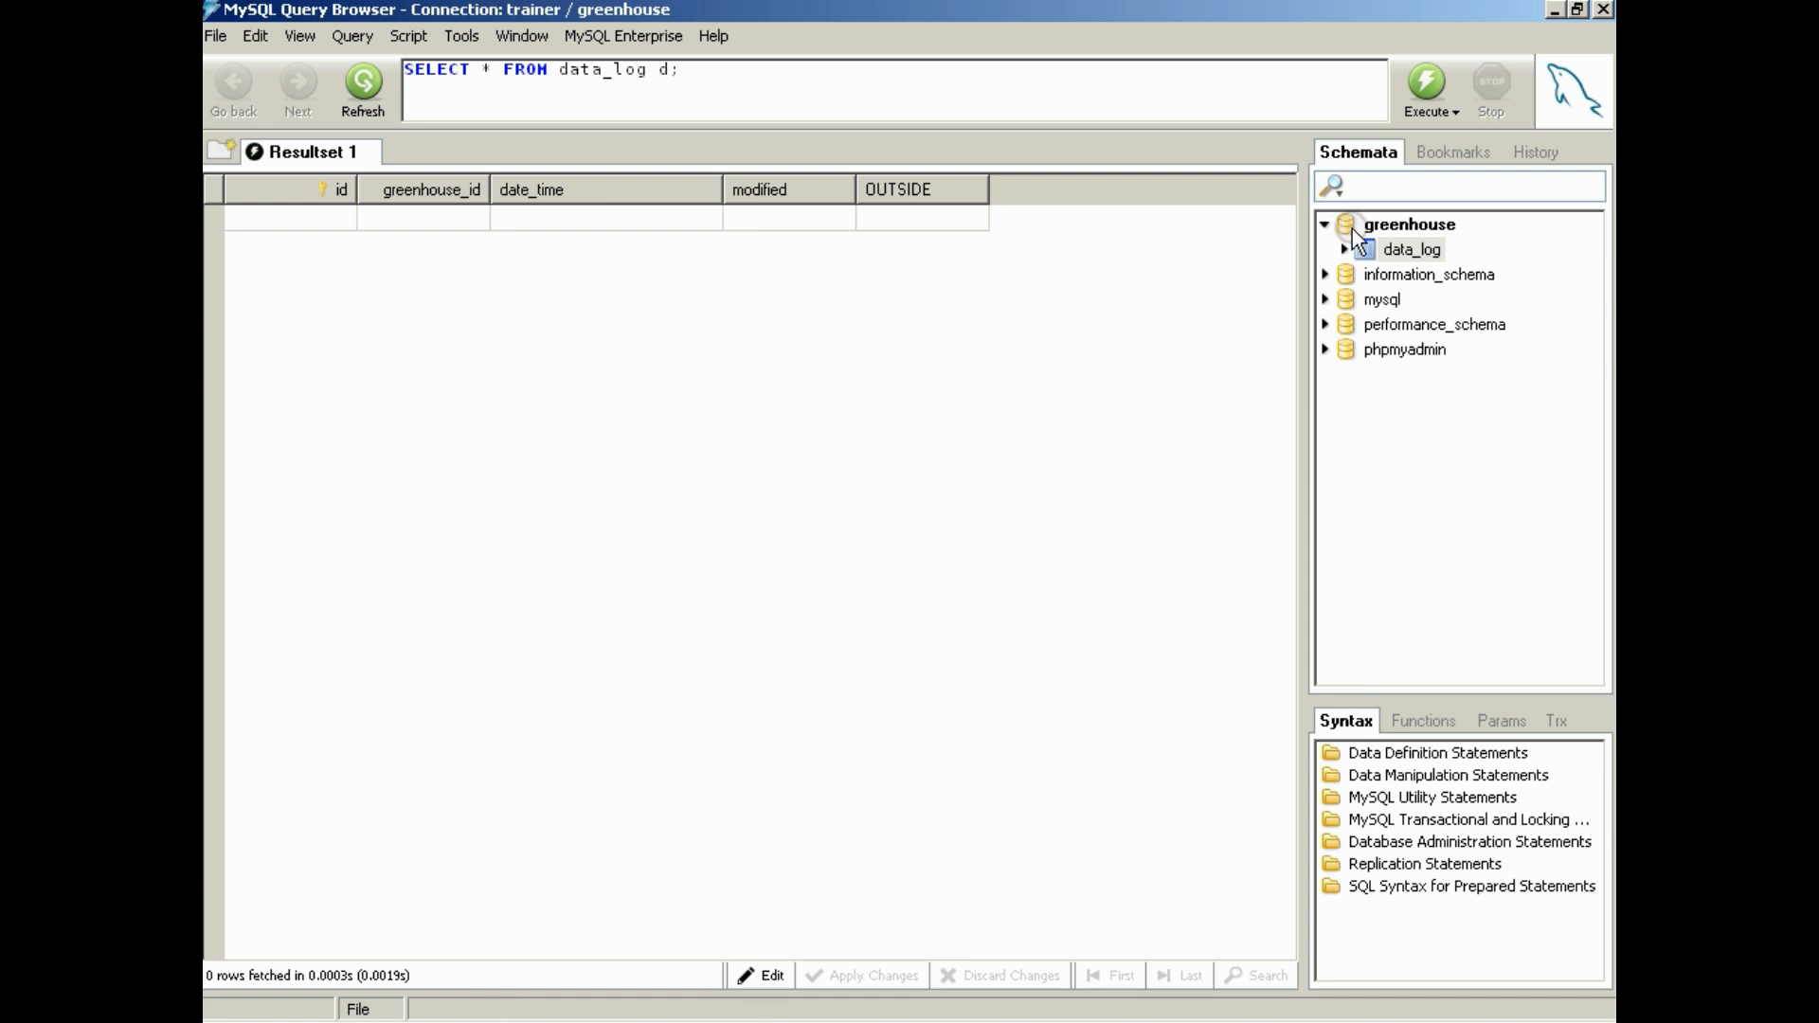
Reopen data_log's definition and, following the temps reference screenshot, make id auto-increment and date_time nullable
{"action": "right_click", "coordinate": [1396, 246]}
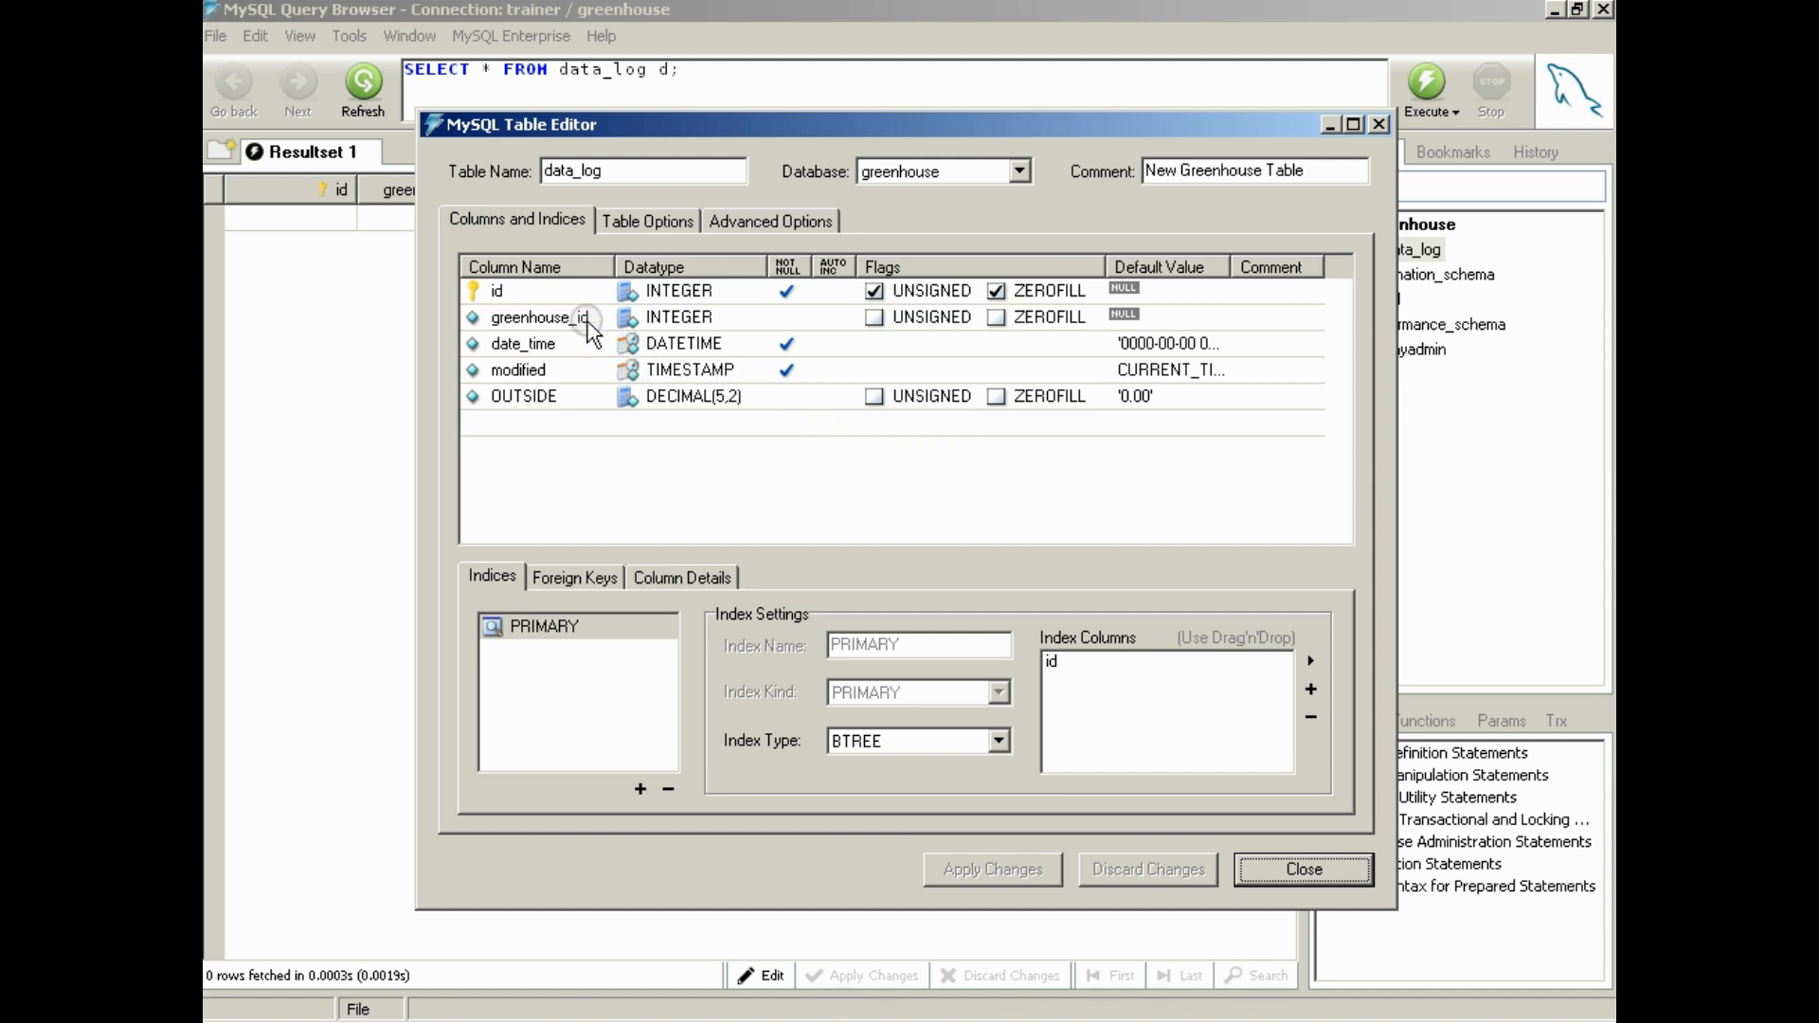
{"action": "left_click", "coordinate": [620, 1001]}
{"action": "left_click", "coordinate": [749, 749]}
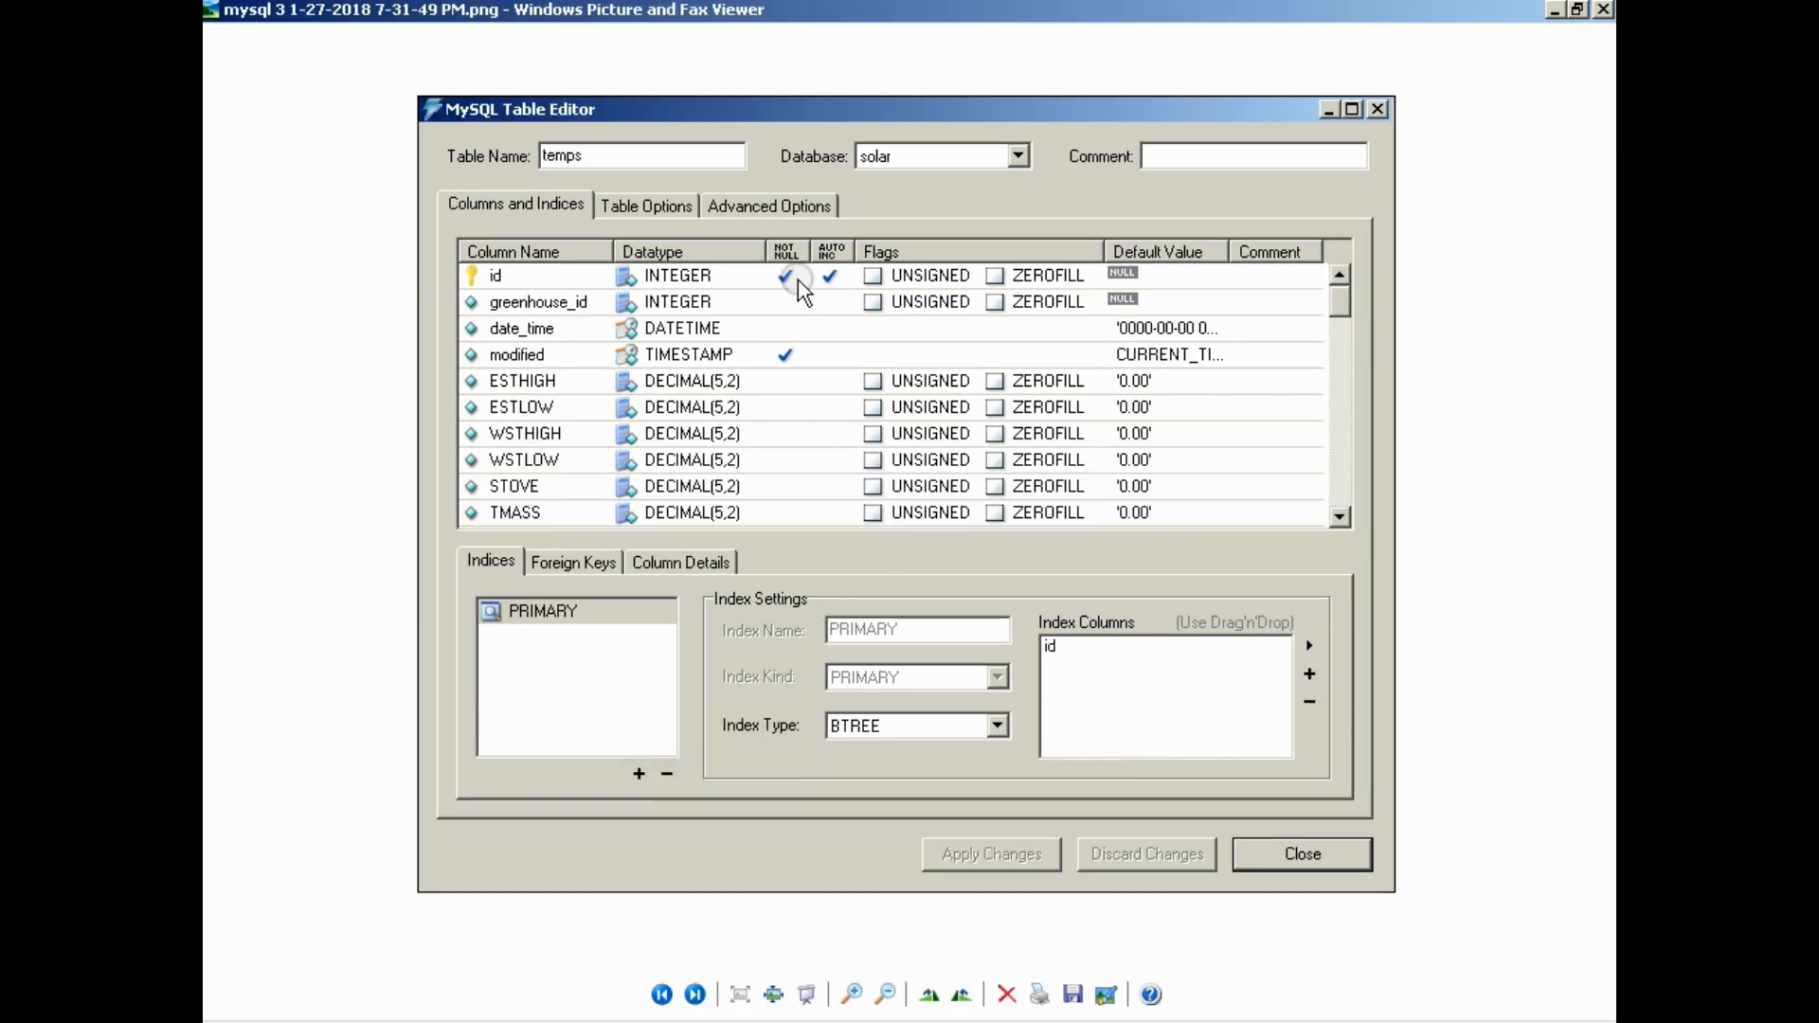
{"action": "left_click", "coordinate": [841, 276]}
{"action": "left_click", "coordinate": [1555, 9]}
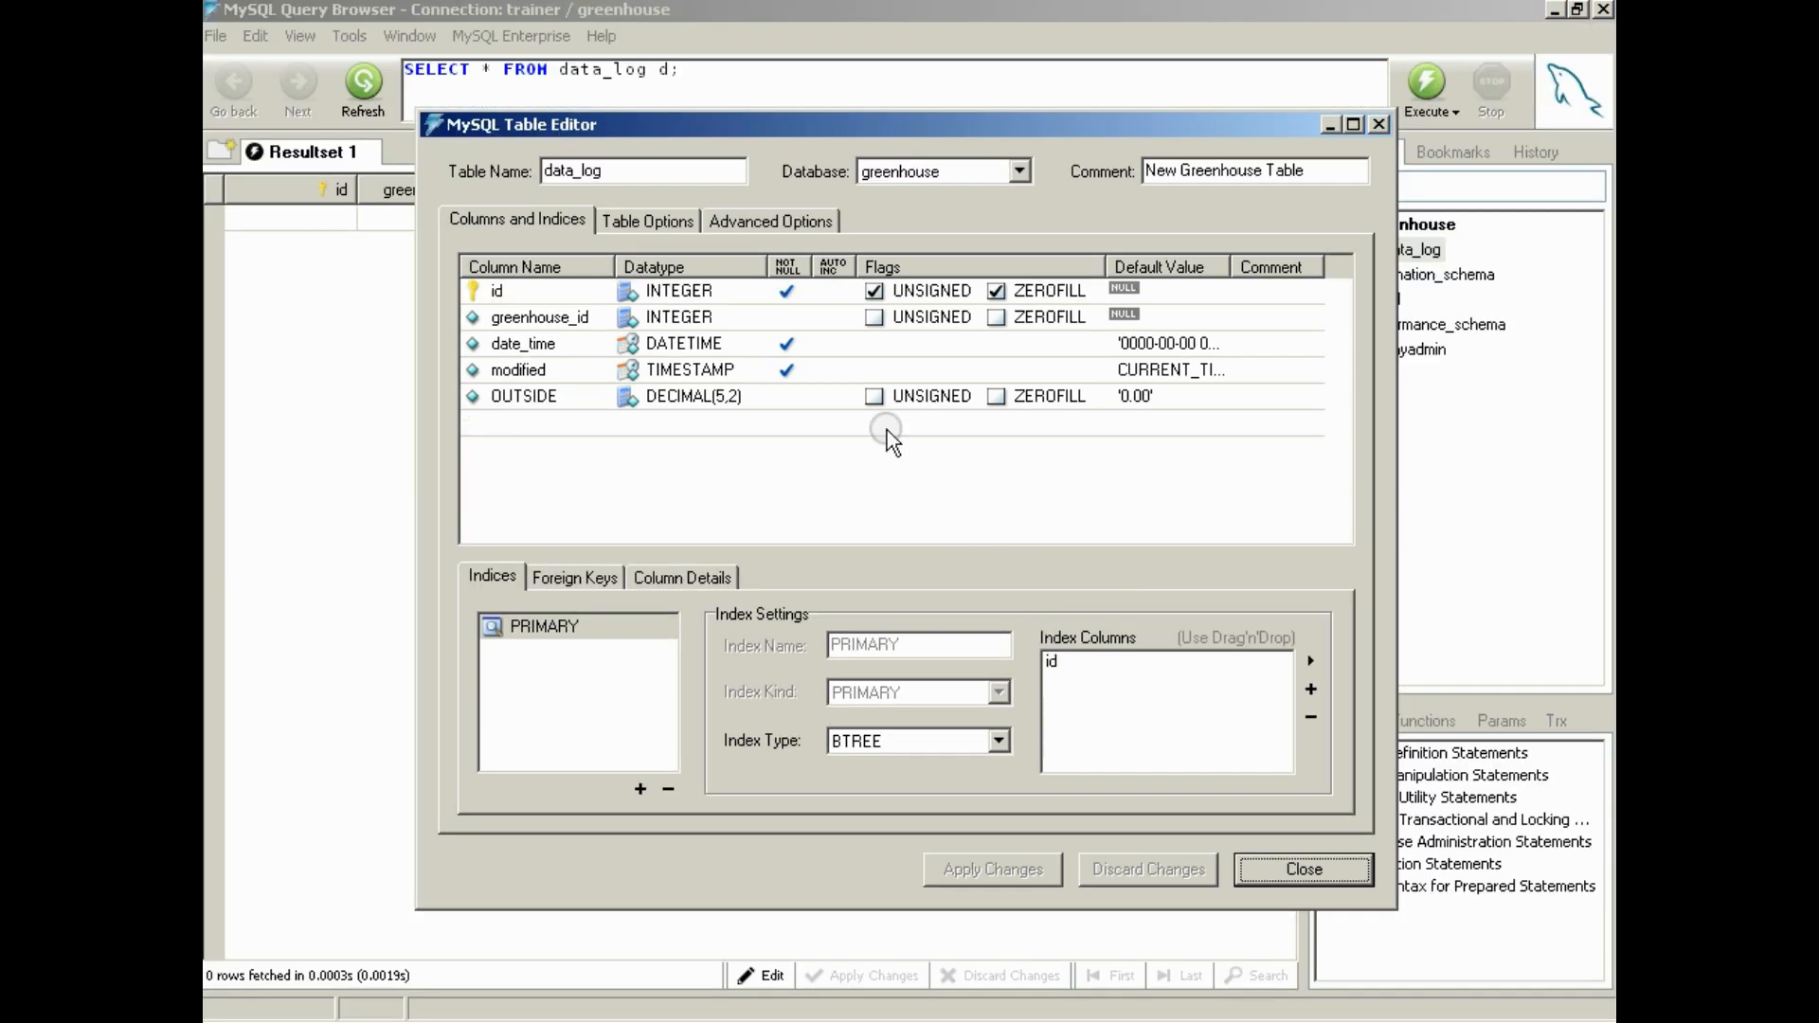
{"action": "left_click", "coordinate": [821, 292]}
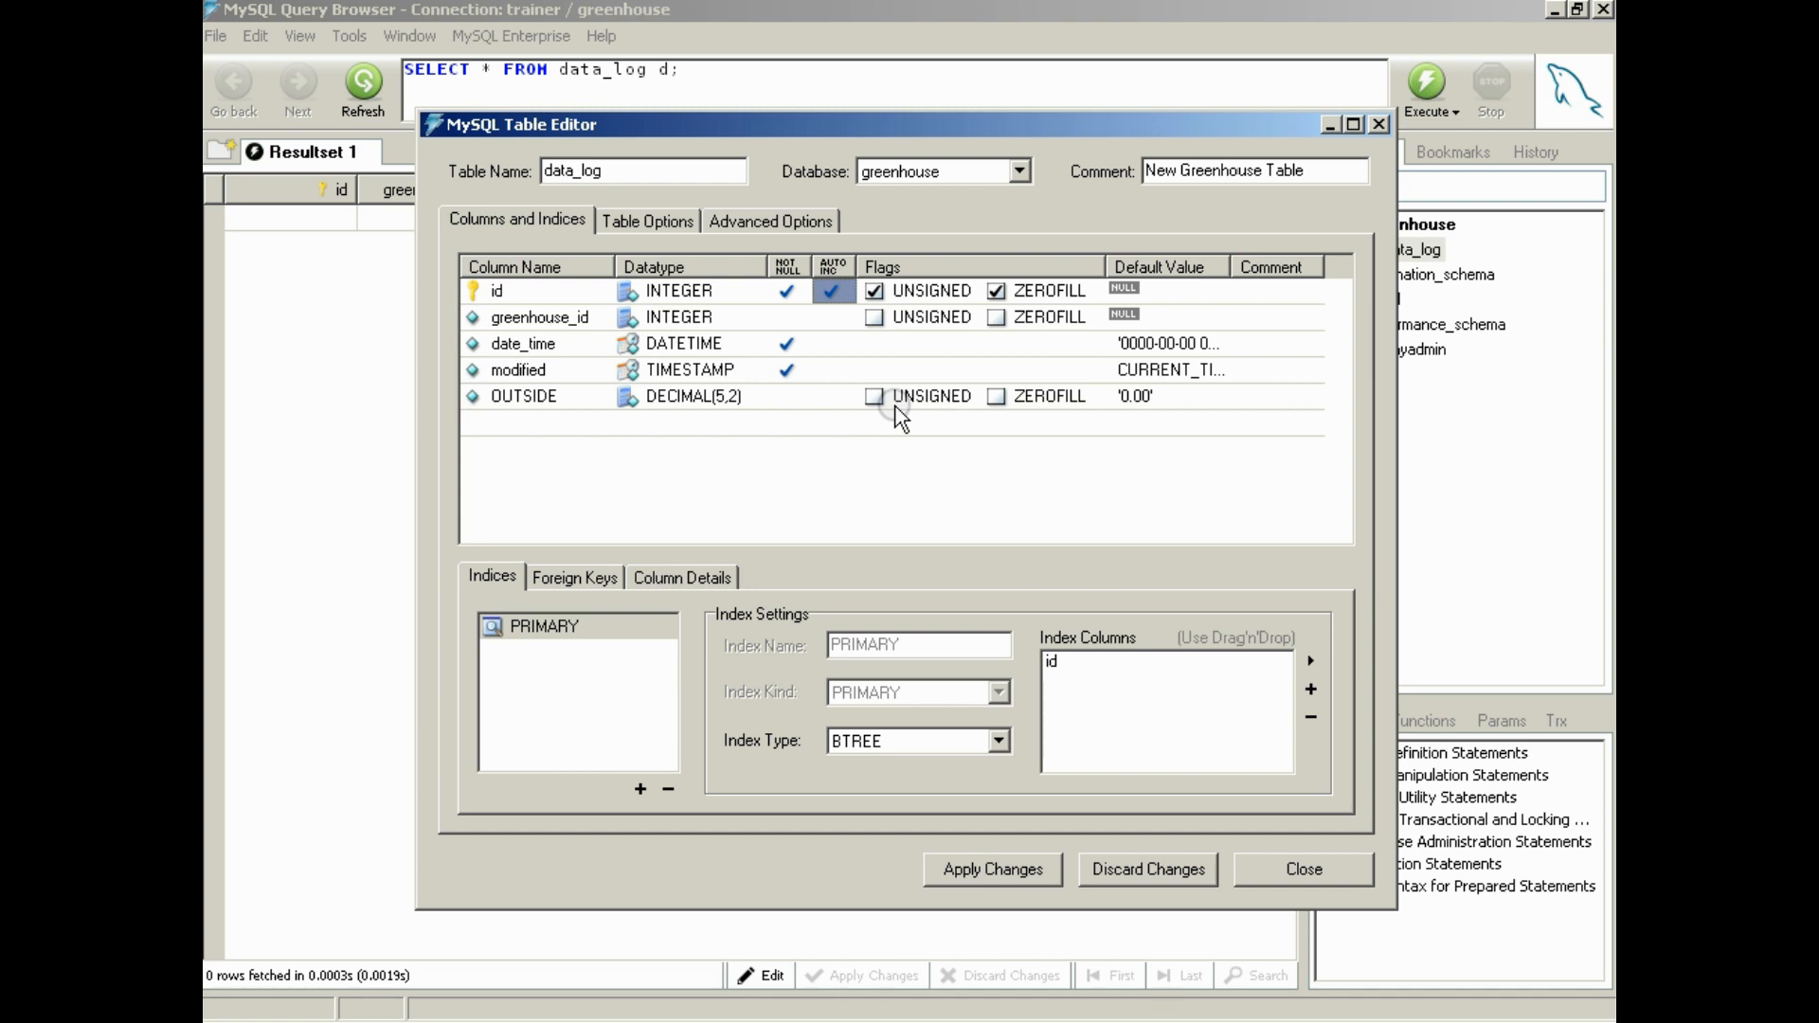
{"action": "left_click", "coordinate": [785, 345]}
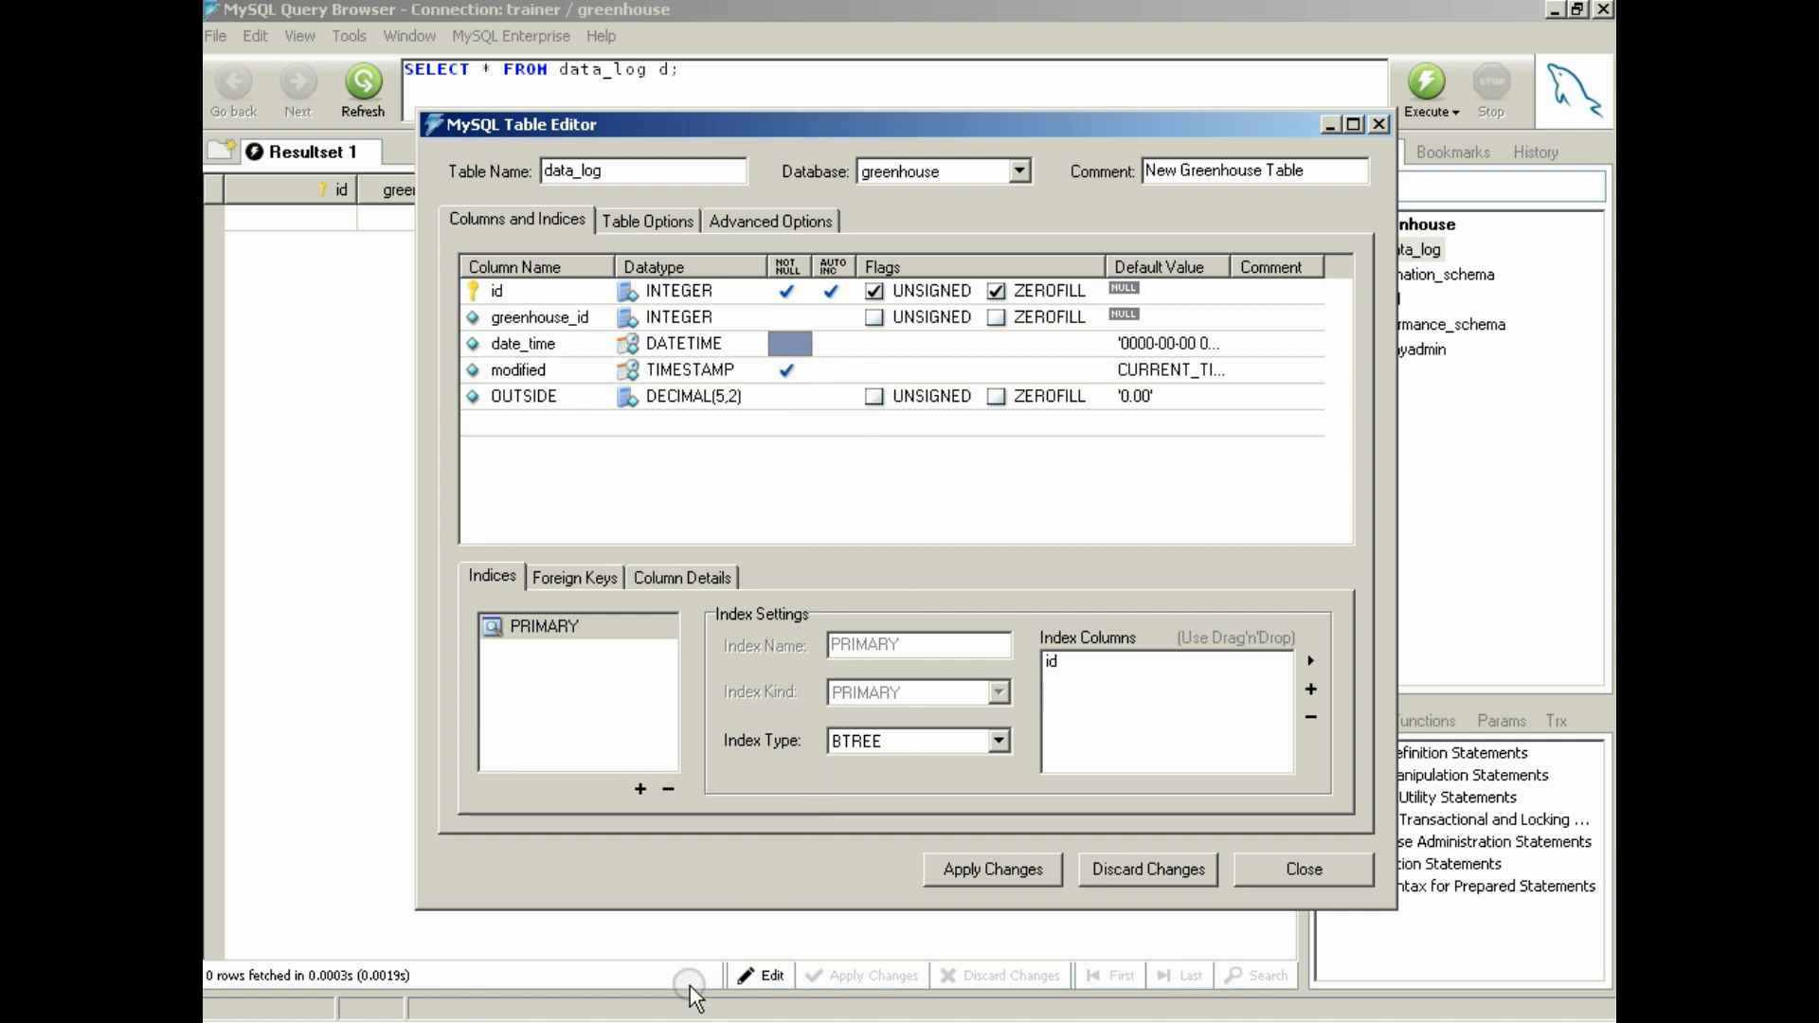
Recheck the temps reference screenshot, and apply the column changes to data_log by executing the ALTER TABLE statement
{"action": "left_click", "coordinate": [597, 1021]}
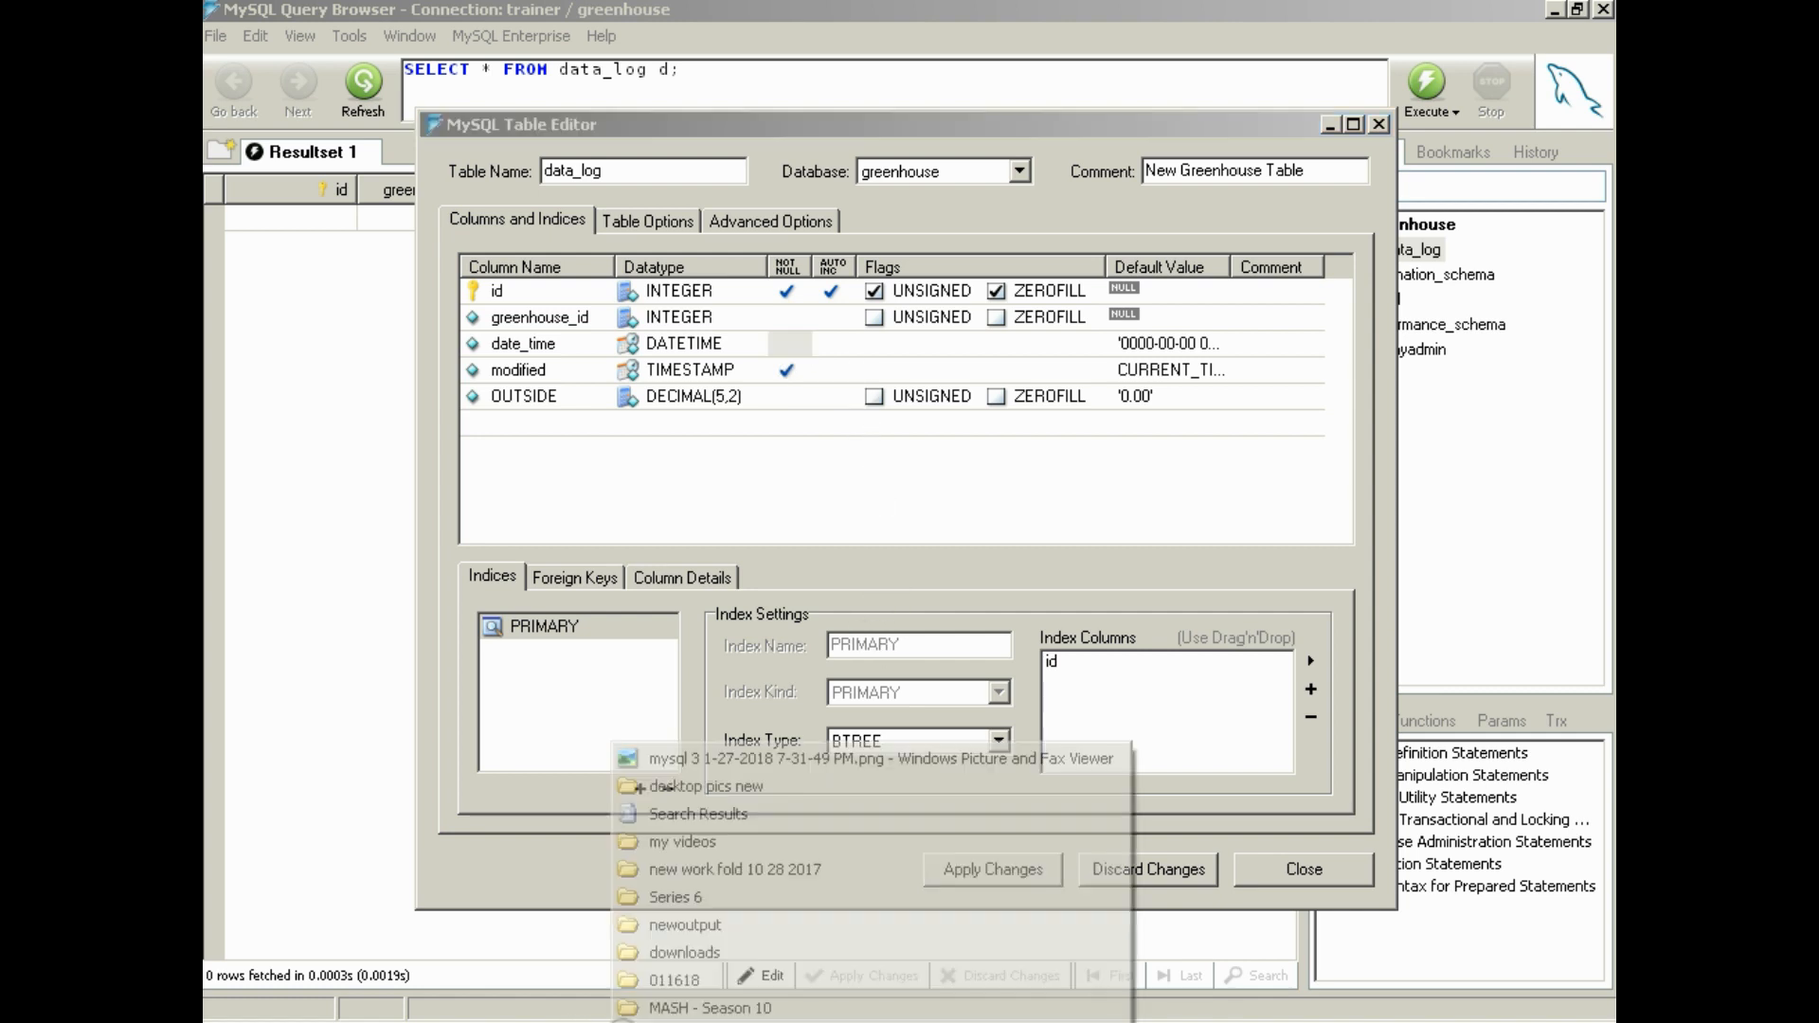
{"action": "left_click", "coordinate": [697, 758]}
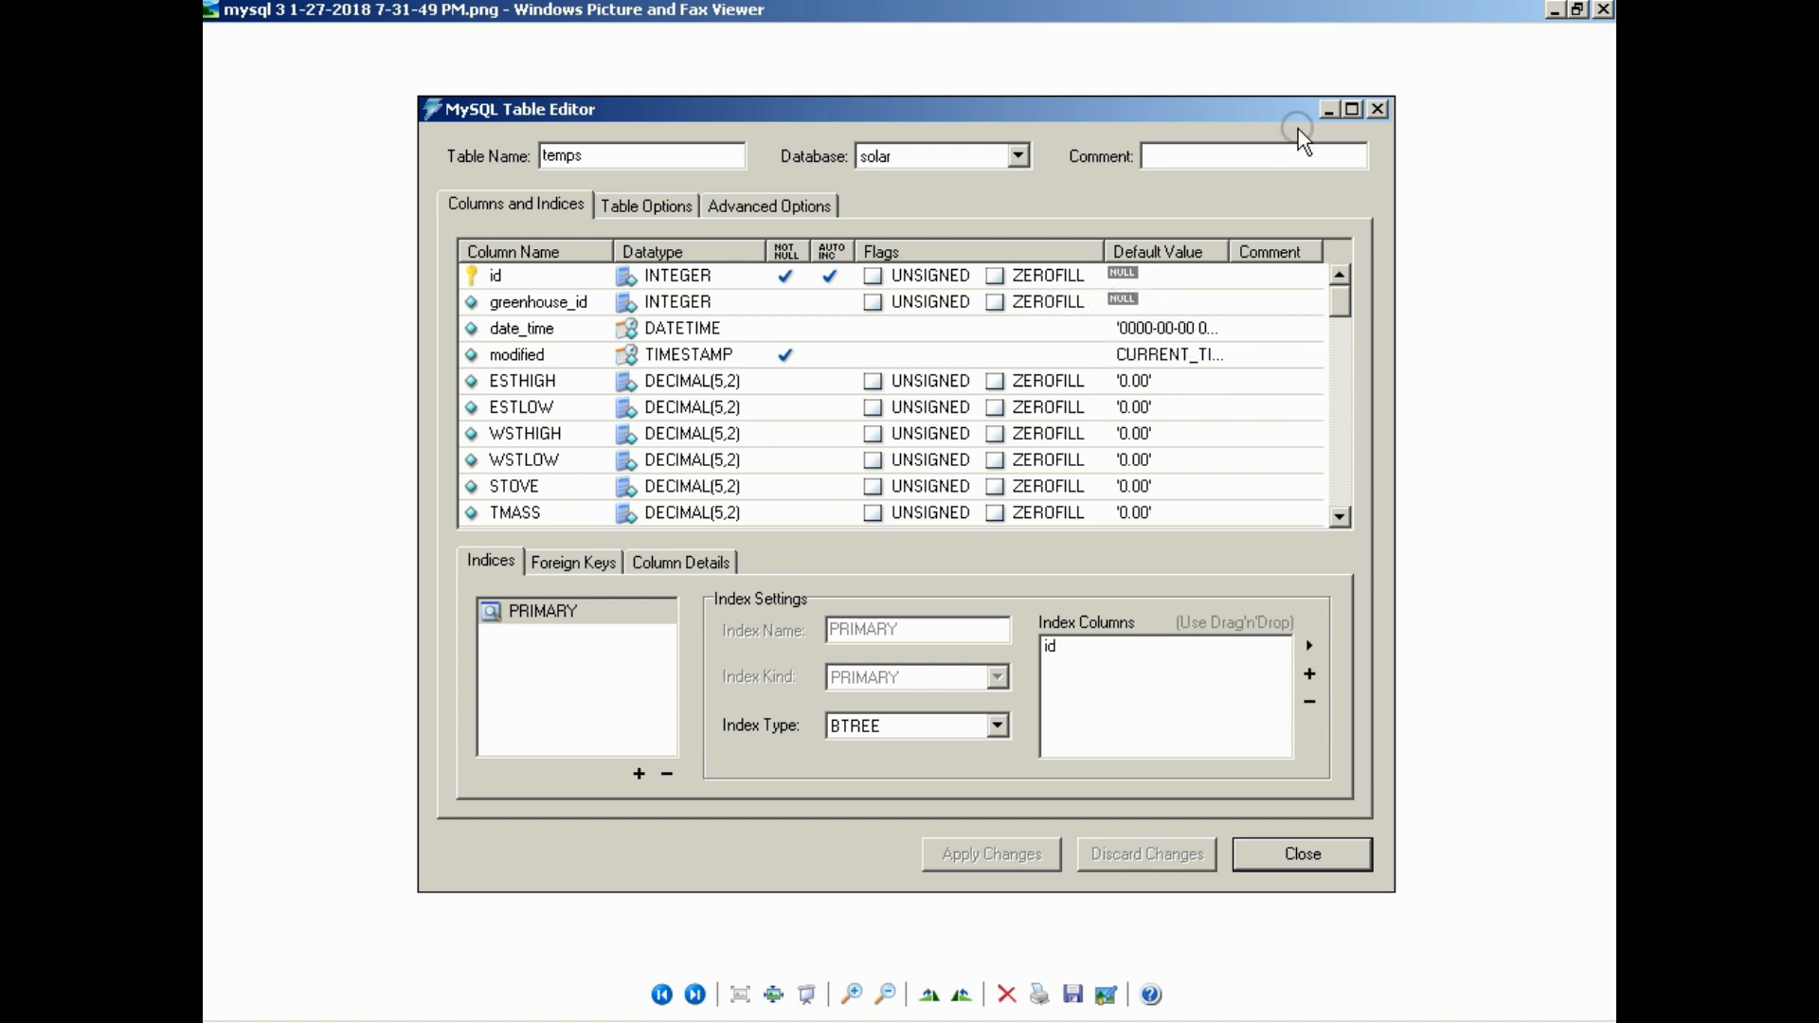
{"action": "left_click", "coordinate": [1556, 11]}
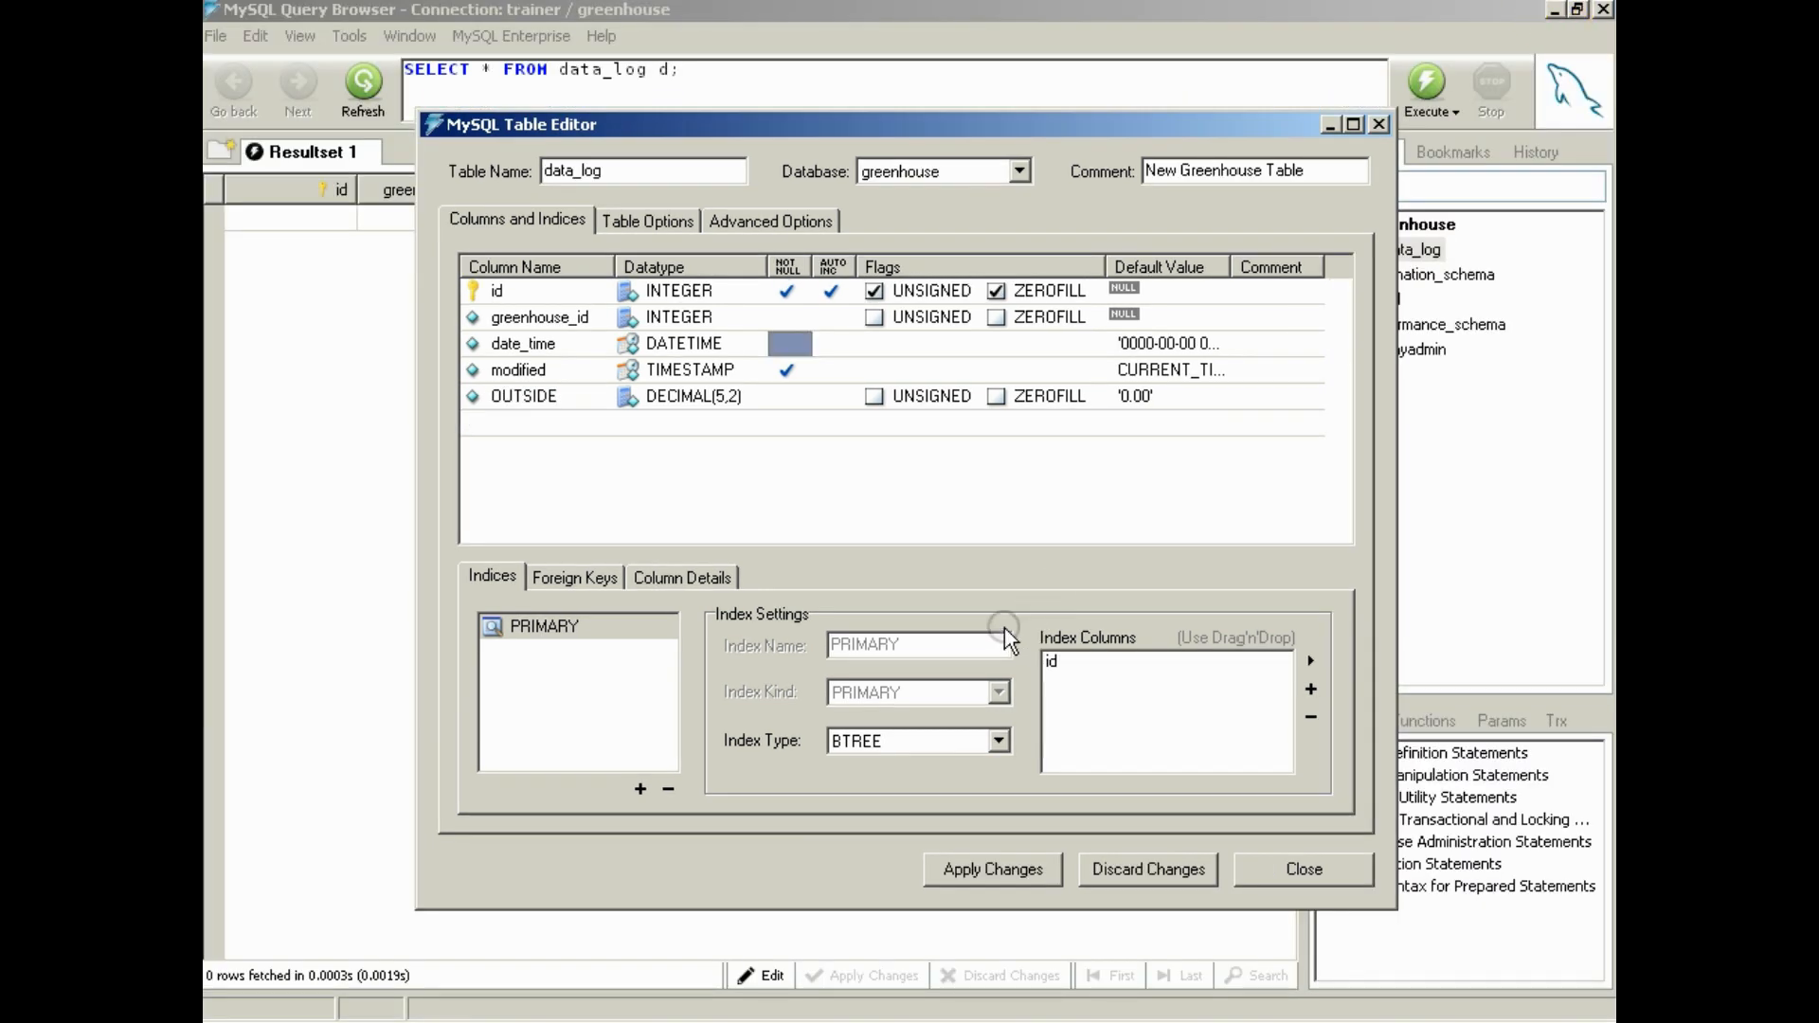
{"action": "left_click", "coordinate": [995, 870]}
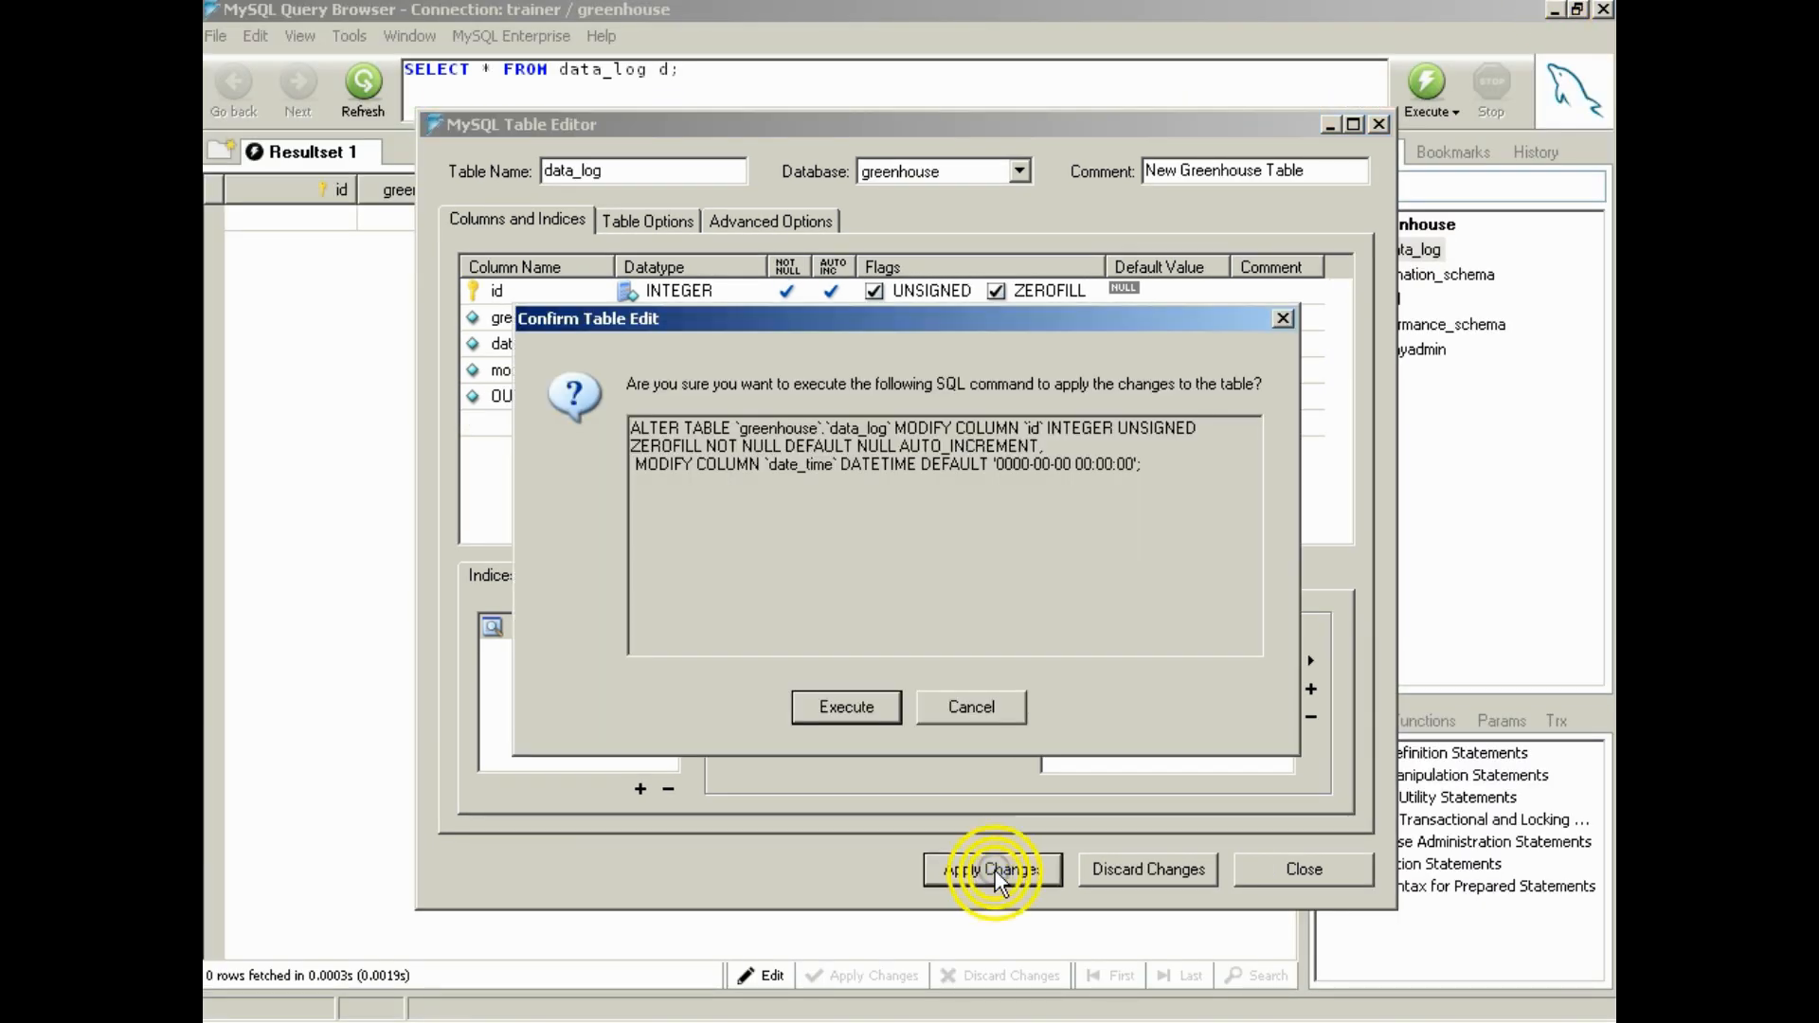
{"action": "left_click", "coordinate": [861, 709]}
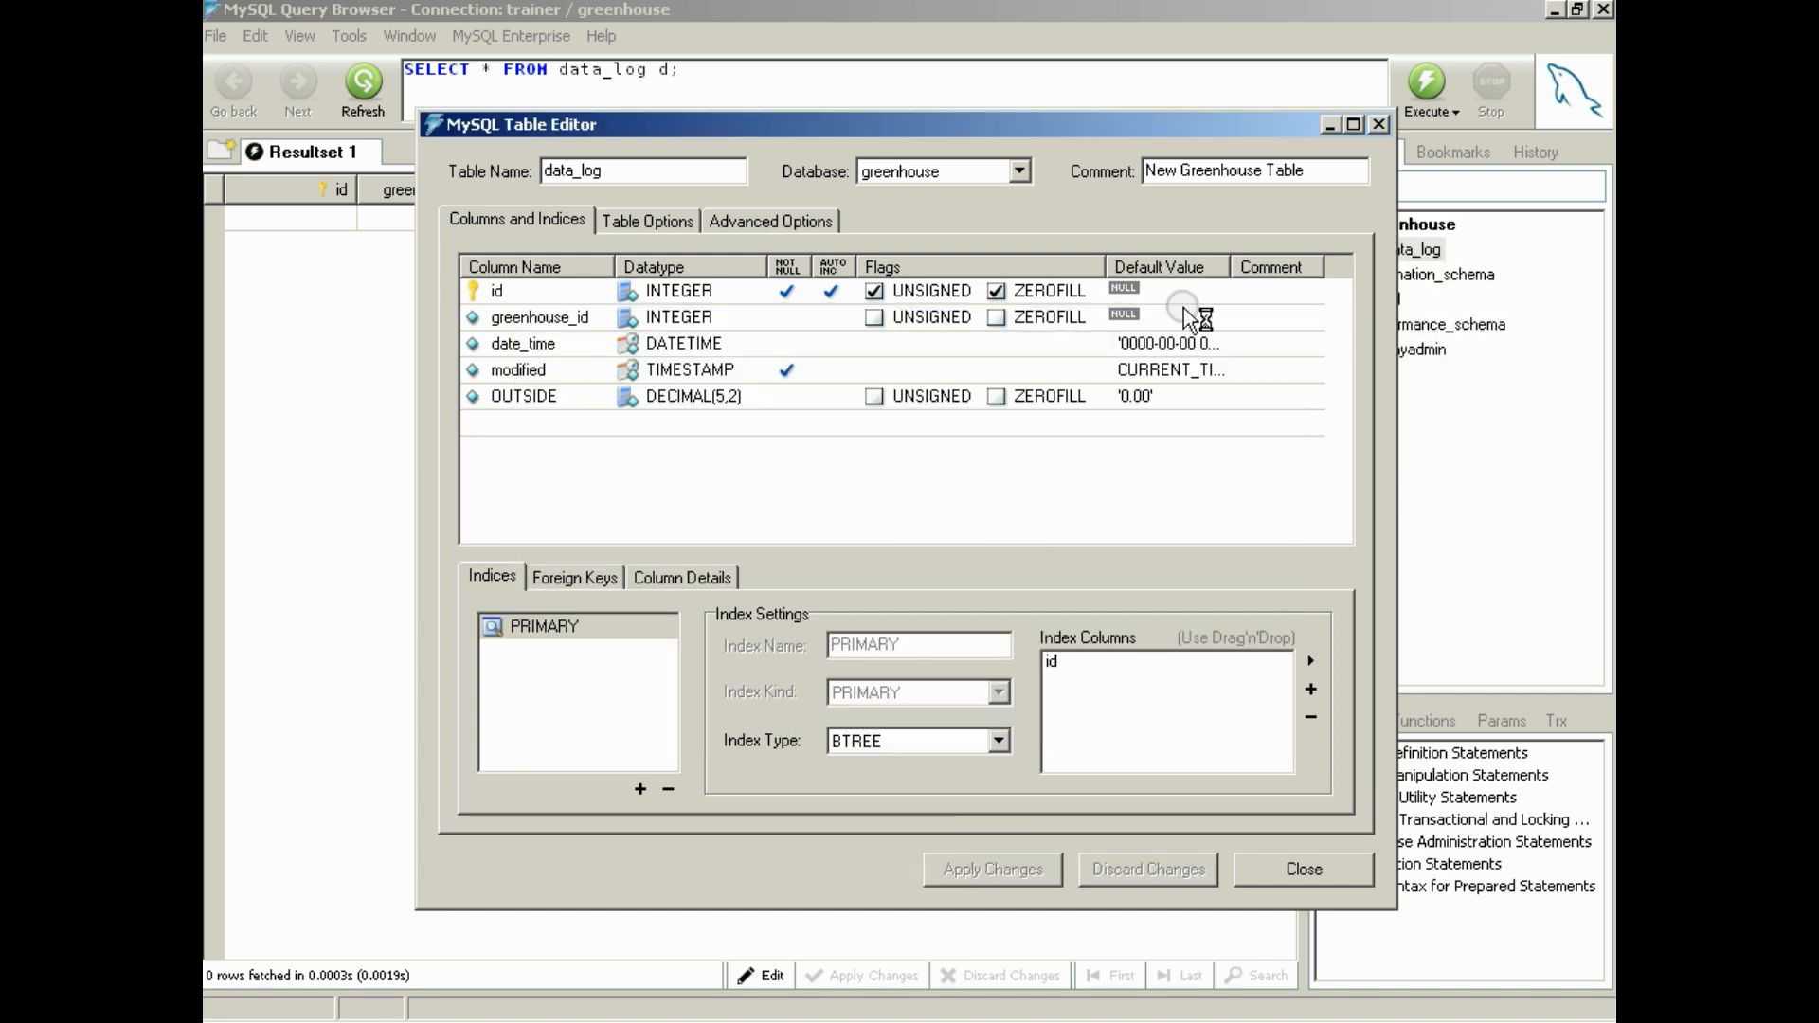
{"action": "left_click", "coordinate": [1379, 123]}
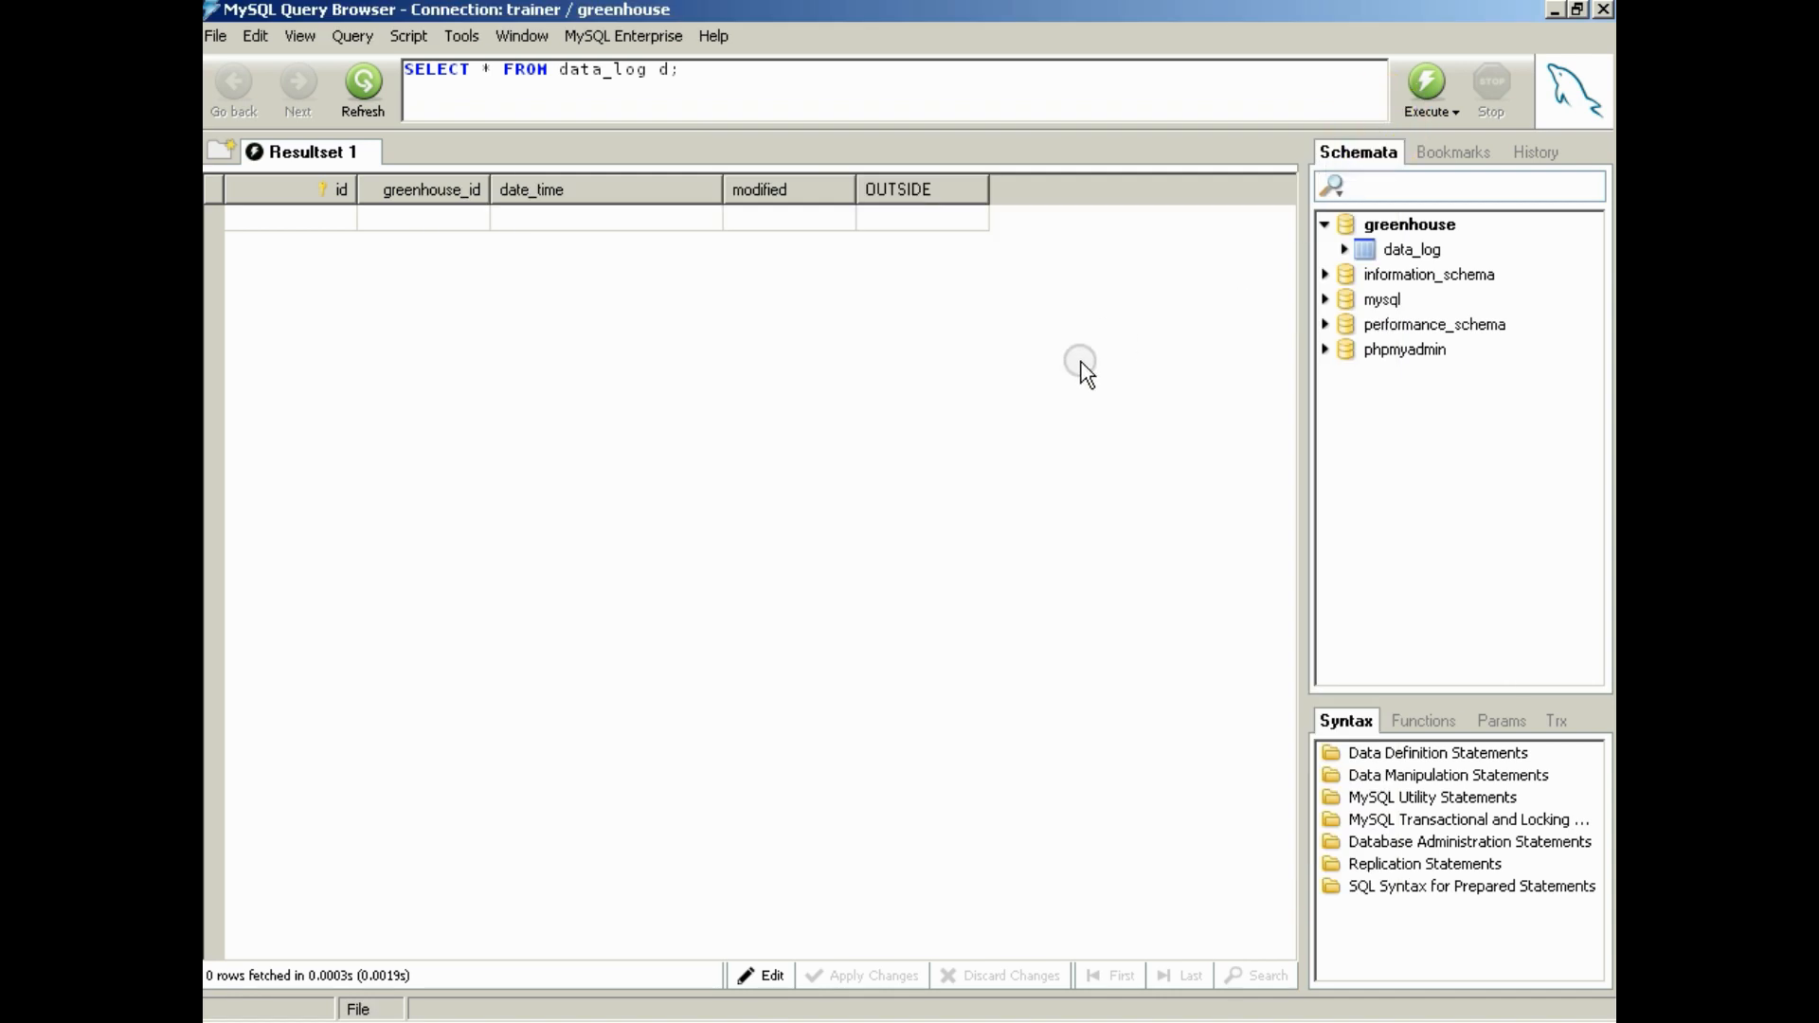
Rerun the data_log query, enable editing of the result set and enter 58.52 for OUTSIDE in a new row
{"action": "left_click", "coordinate": [1423, 87]}
{"action": "left_click", "coordinate": [562, 224]}
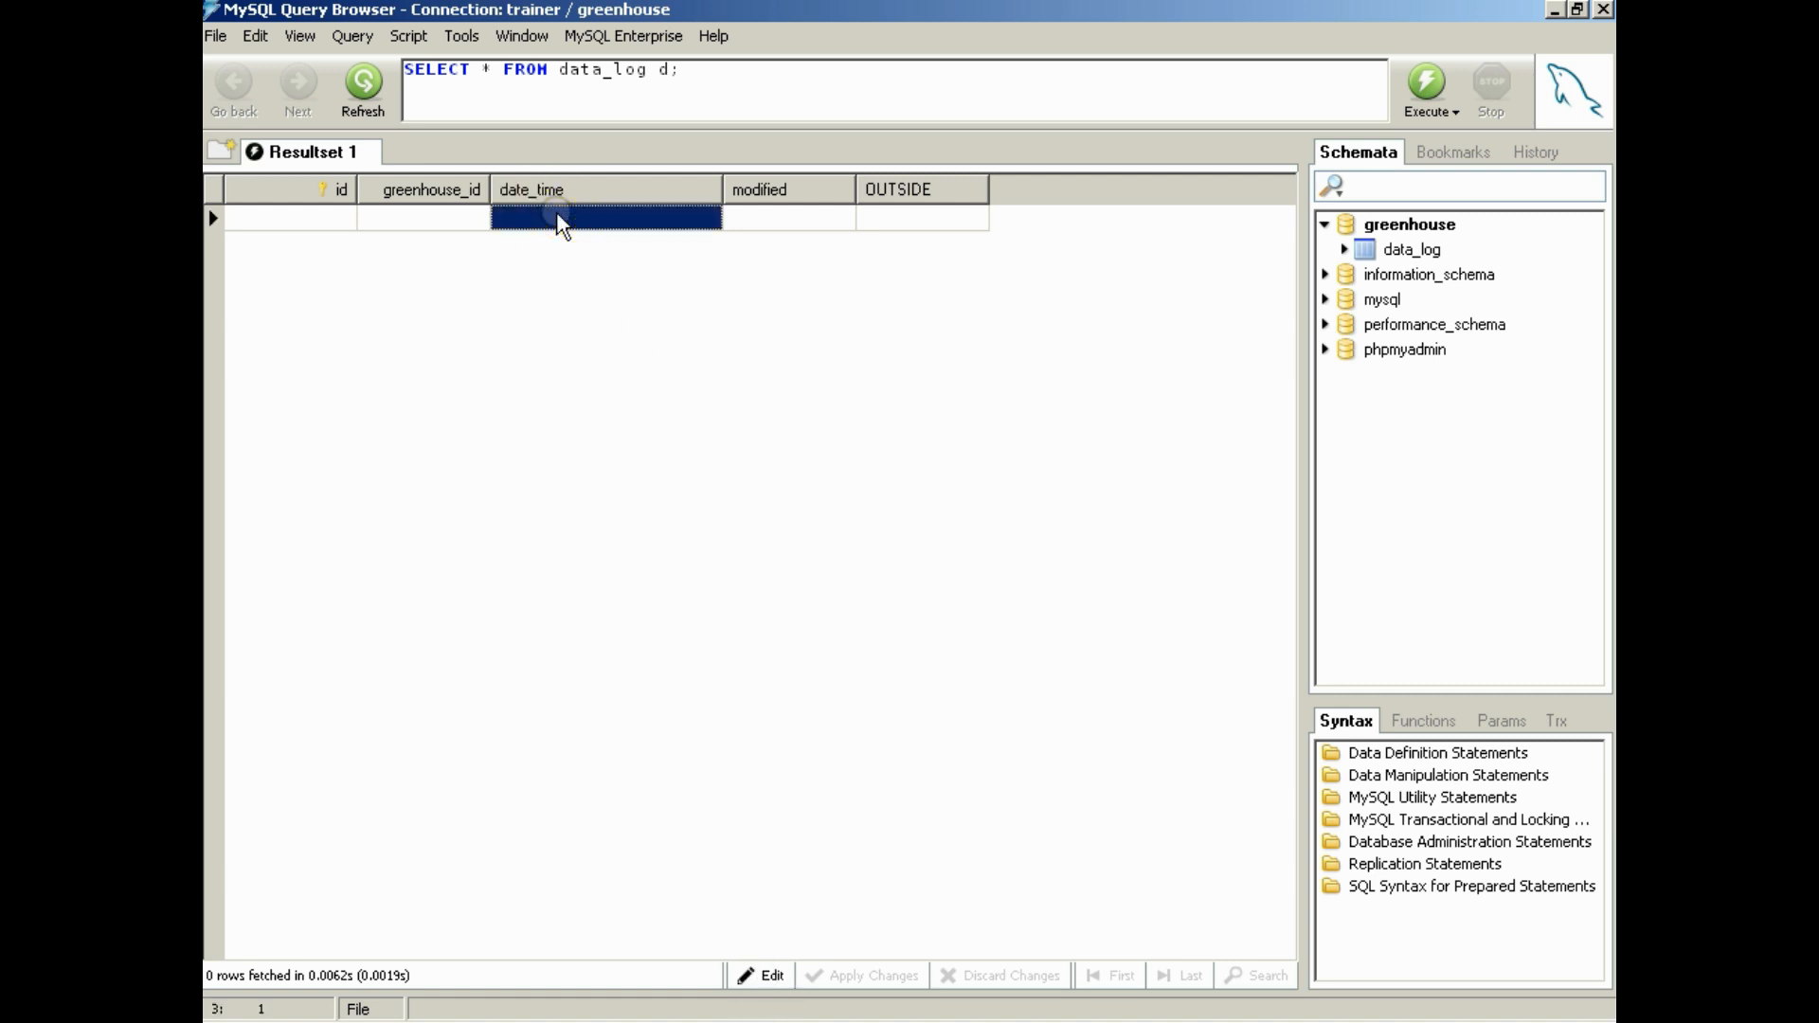
{"action": "left_click", "coordinate": [924, 218]}
{"action": "left_click", "coordinate": [762, 976]}
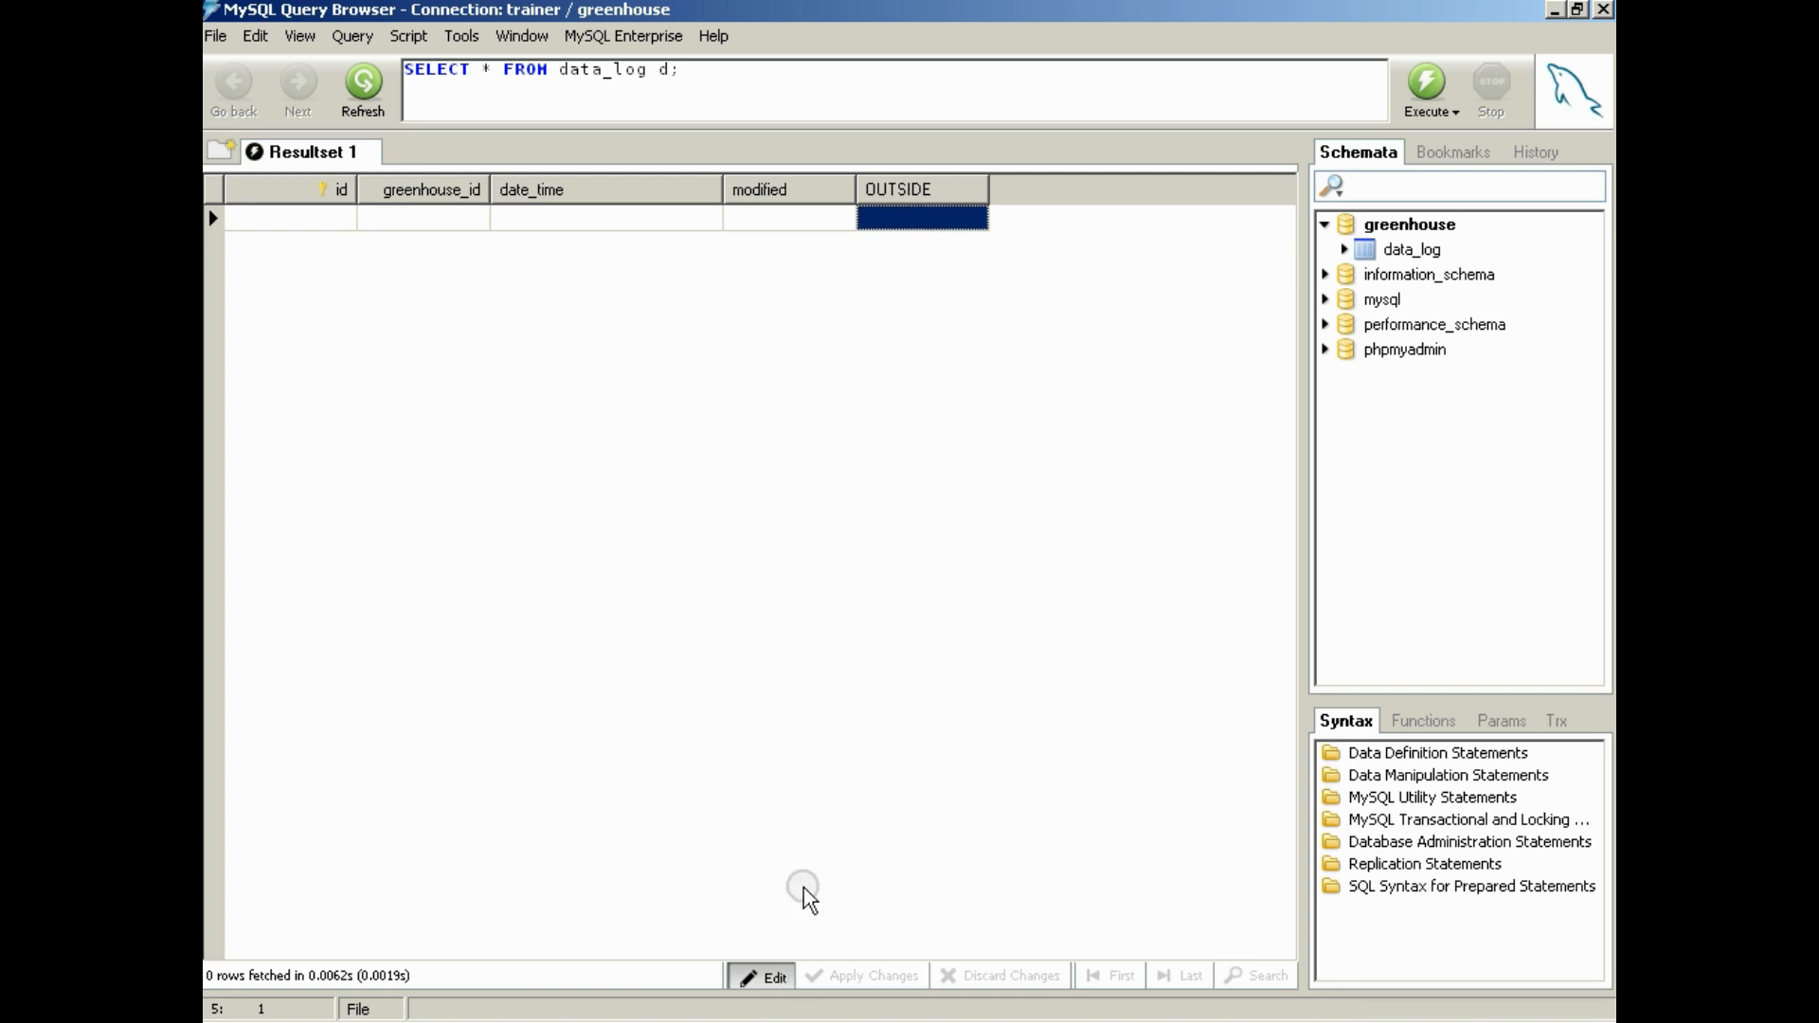
{"action": "left_click", "coordinate": [941, 220]}
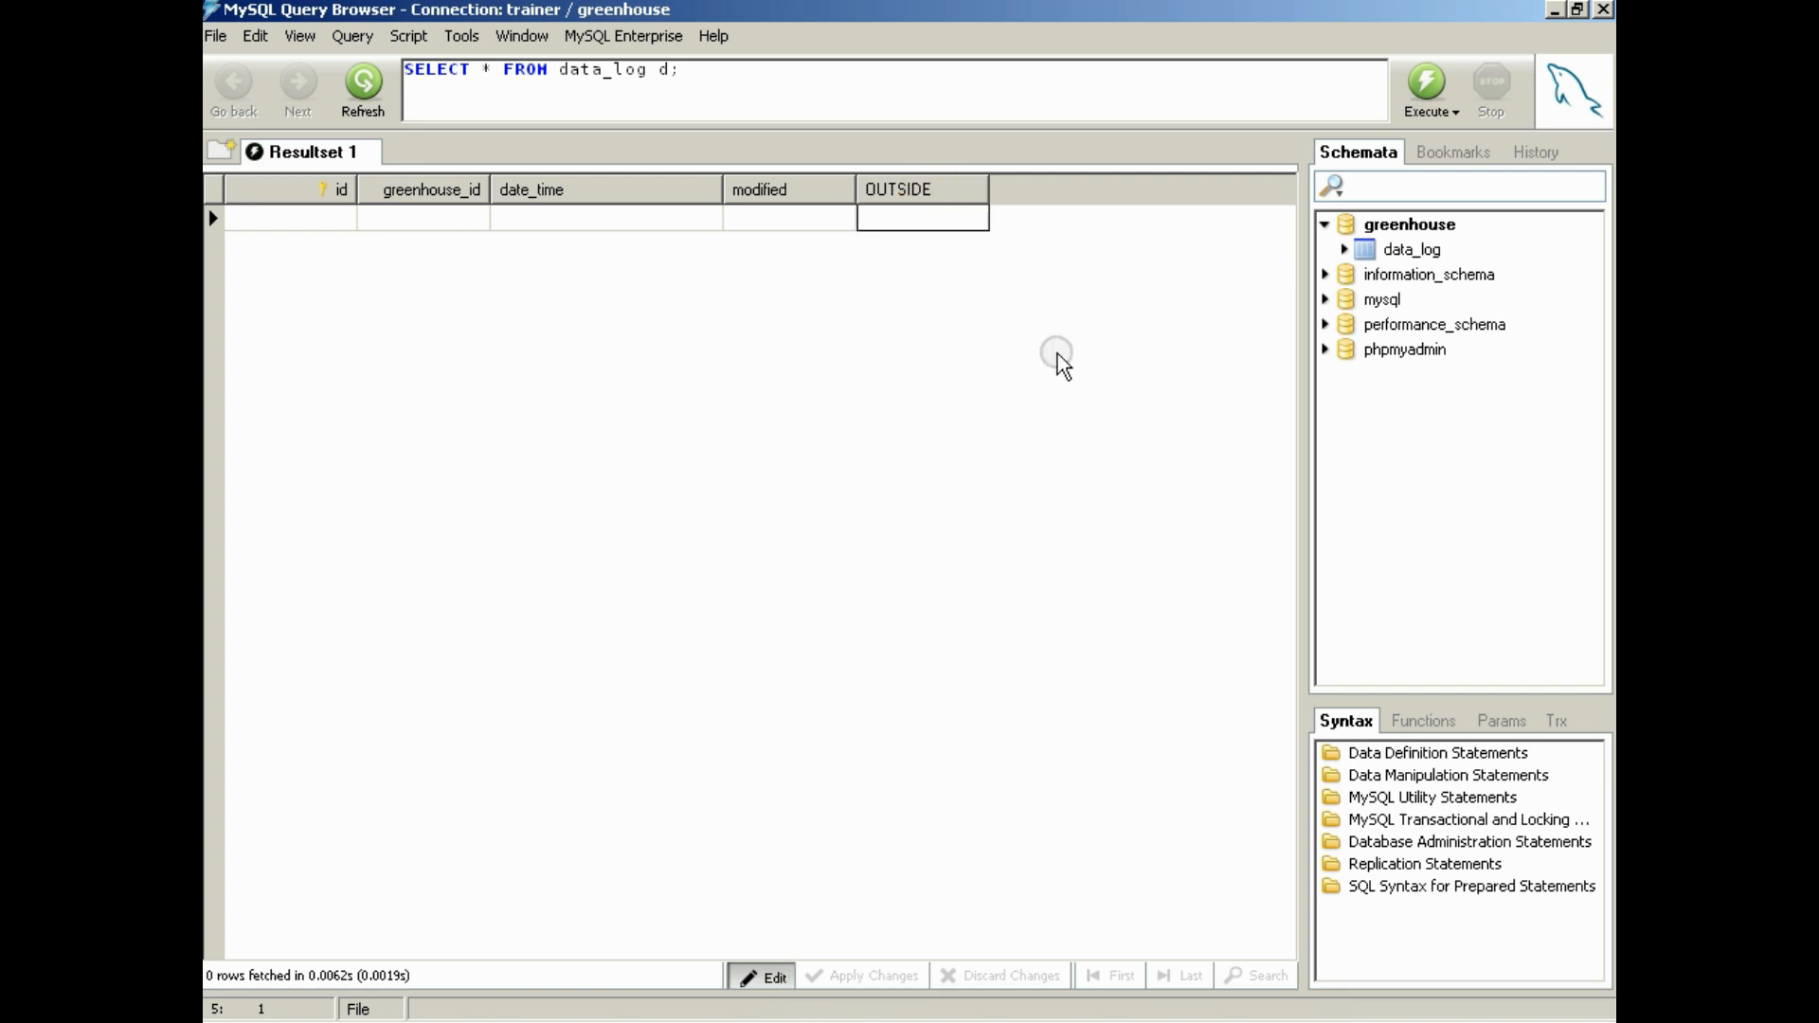
{"action": "type", "text": "58.52"}
{"action": "key", "text": "Return"}
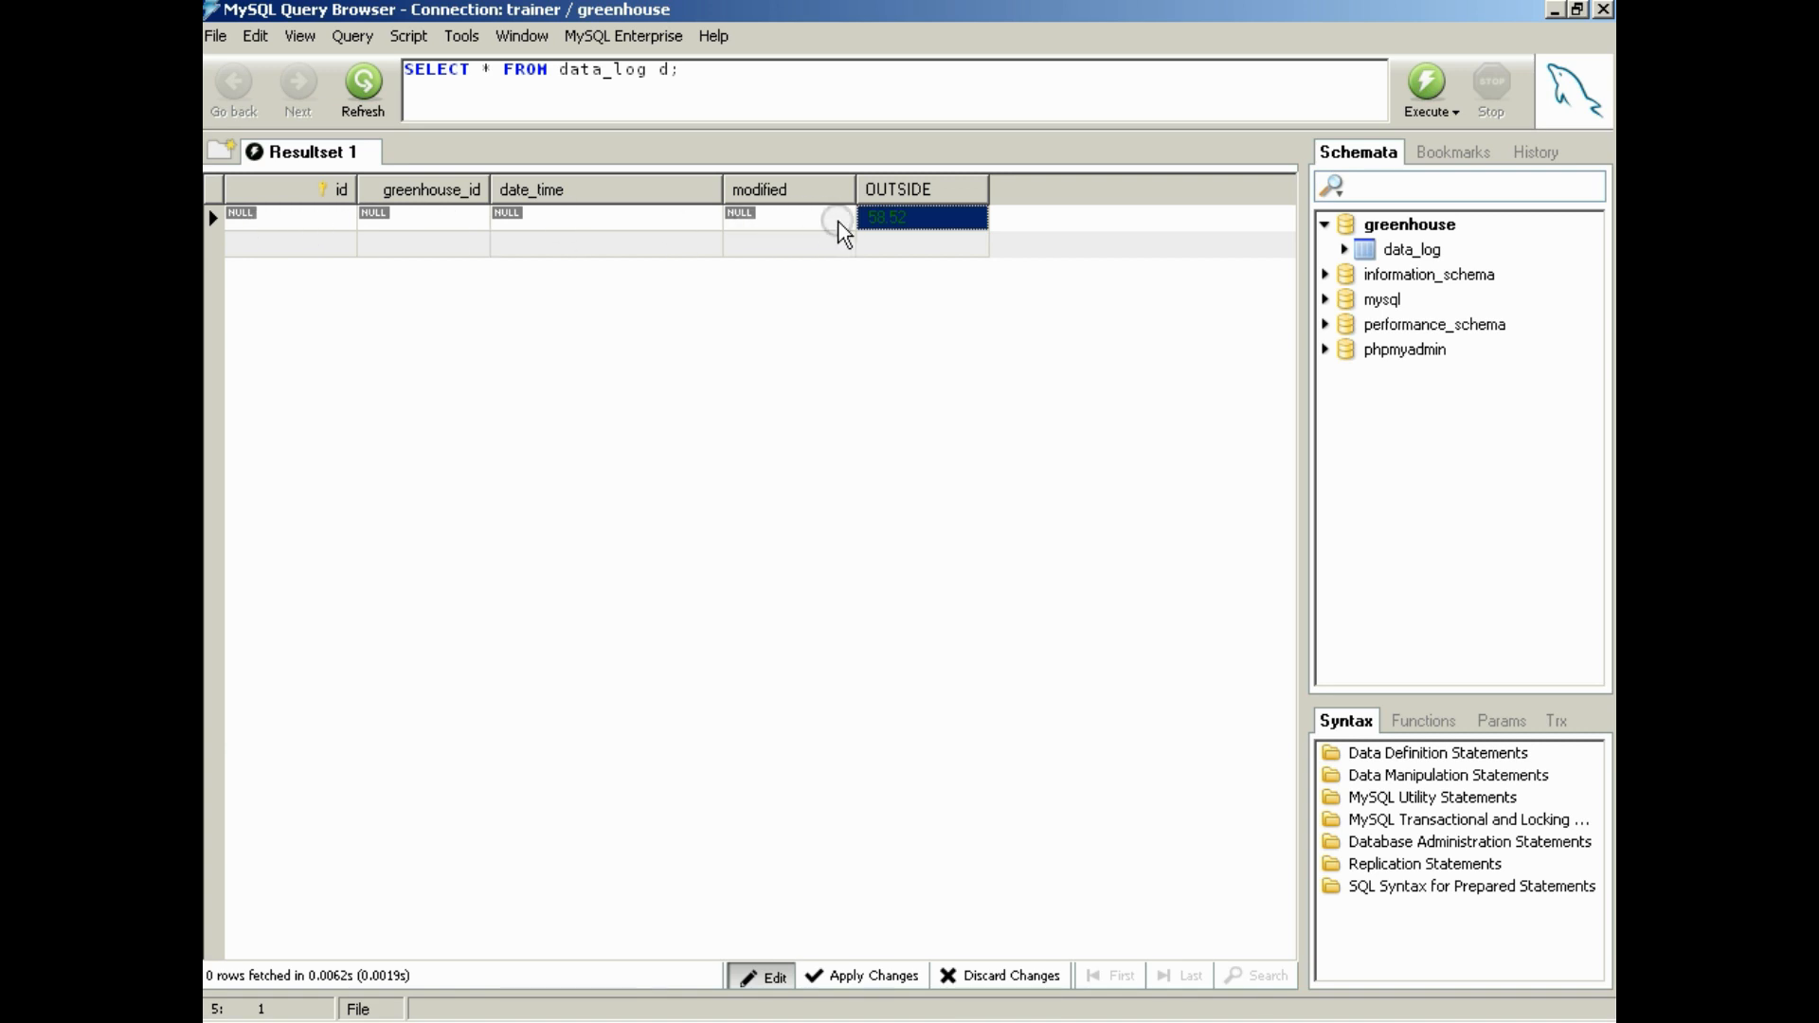
Review data_log's column definitions in the table editor and close it
{"action": "left_click", "coordinate": [1424, 252]}
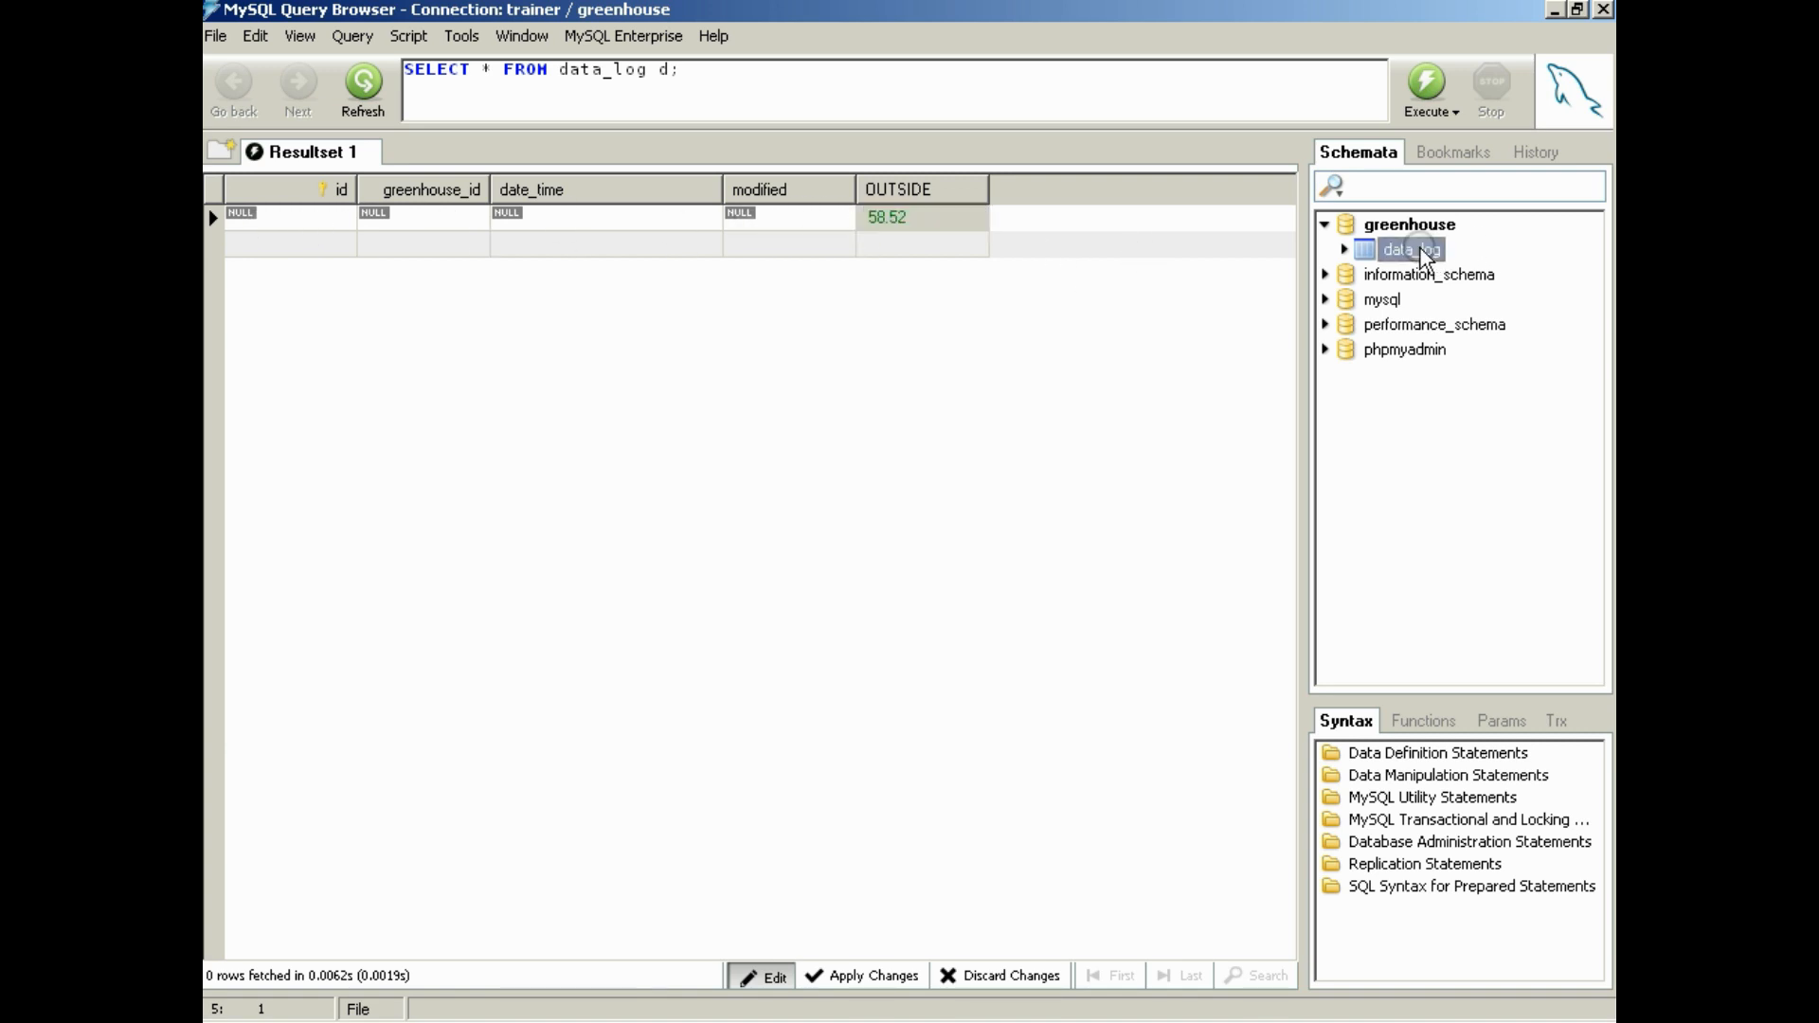
{"action": "right_click", "coordinate": [1424, 252]}
{"action": "left_click", "coordinate": [1373, 259]}
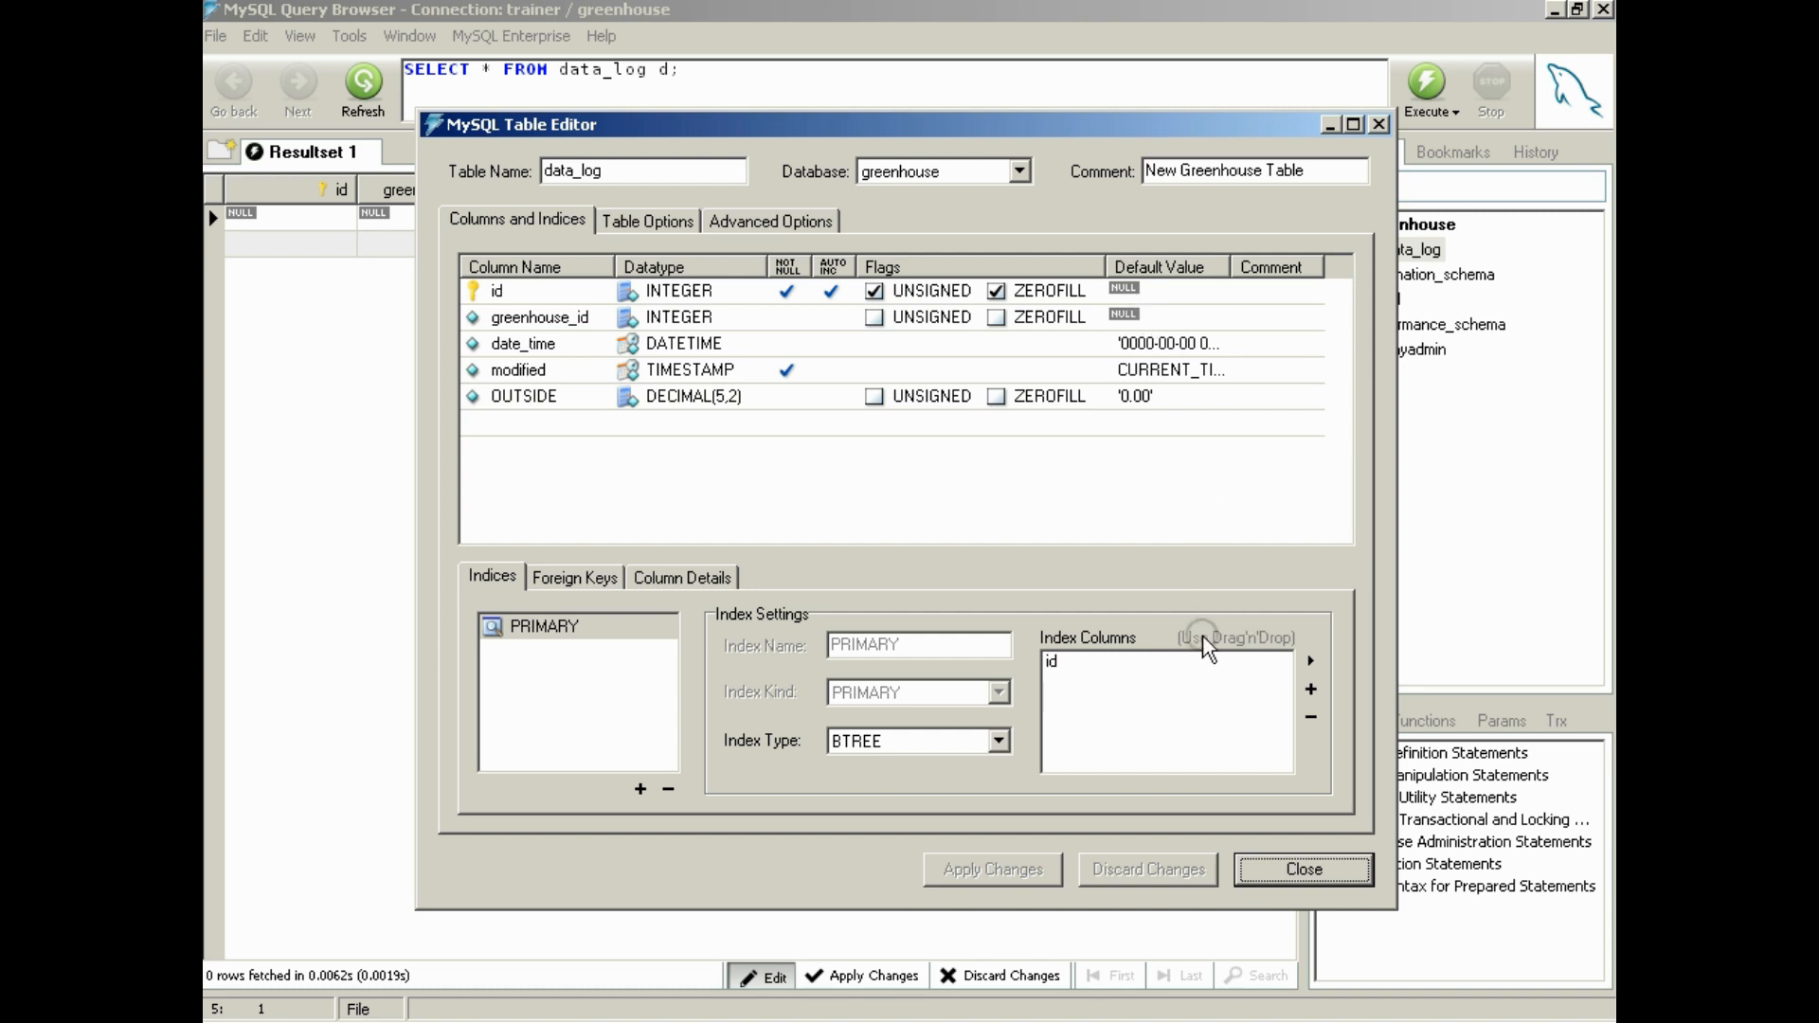
{"action": "left_click", "coordinate": [1336, 887]}
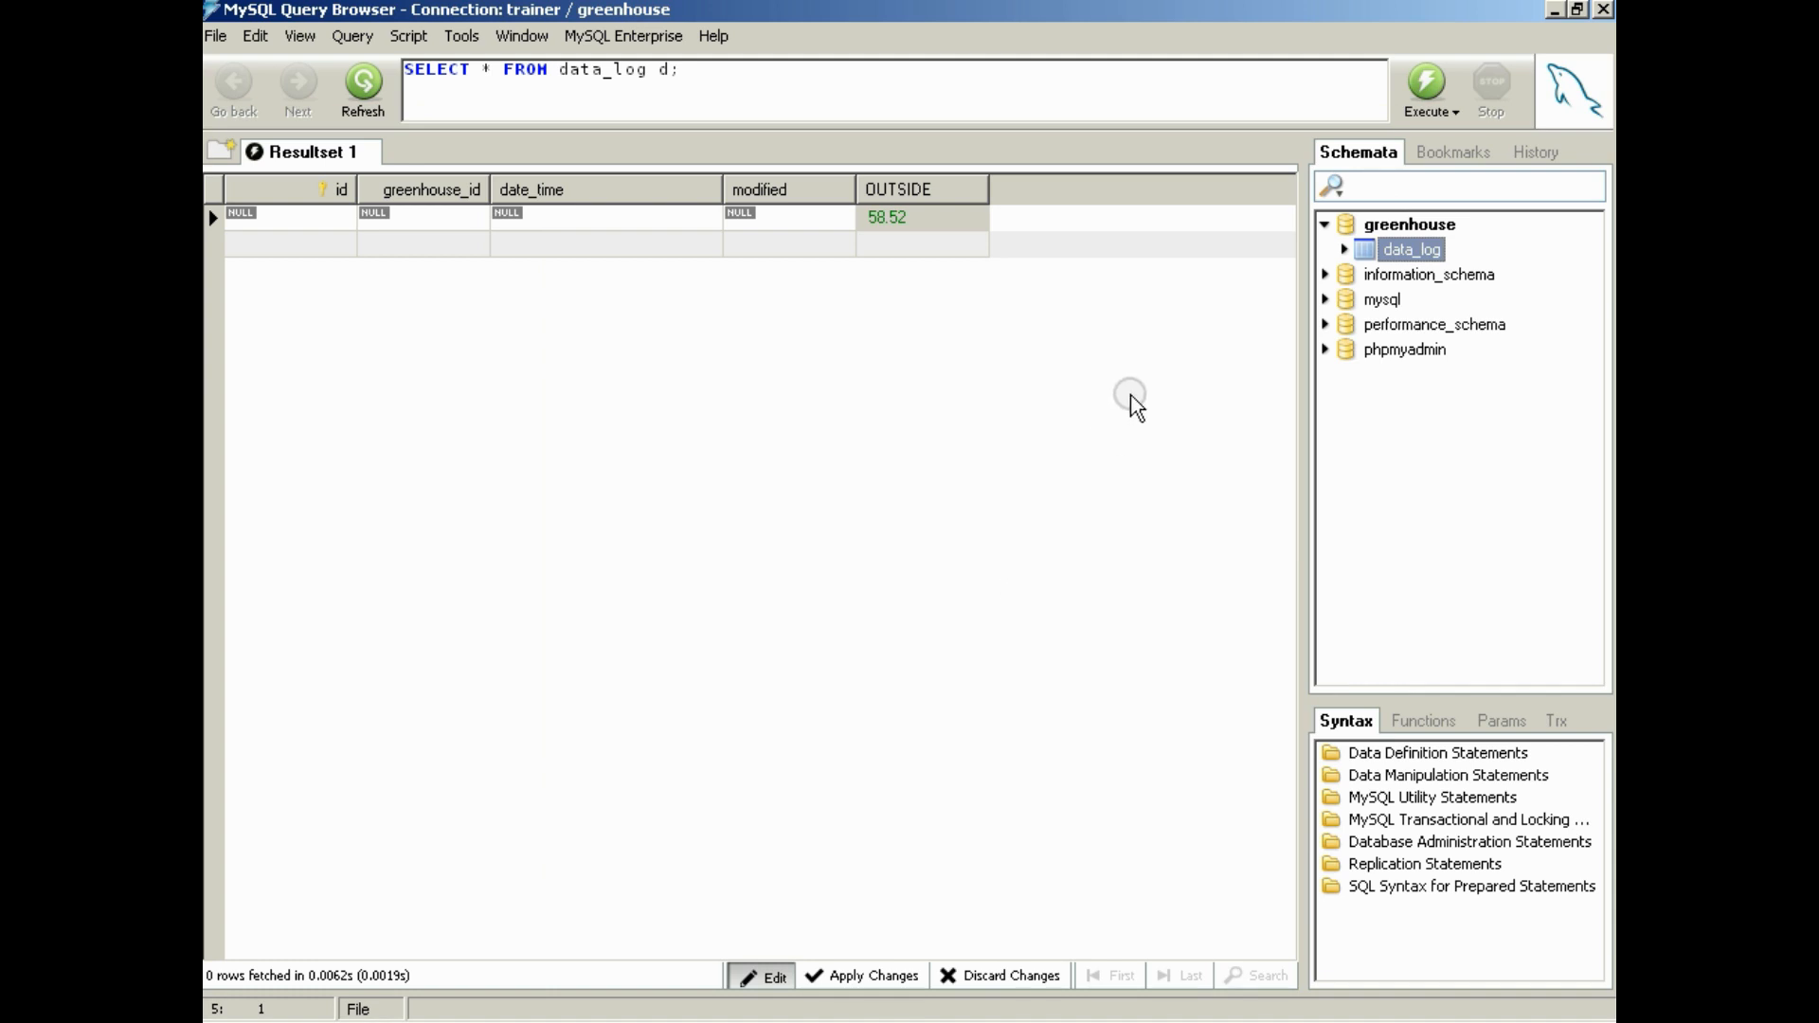
Switch to the query window connected to GreenHousePi / solar and close its temps table editor
{"action": "left_click", "coordinate": [587, 218]}
{"action": "left_click", "coordinate": [587, 218]}
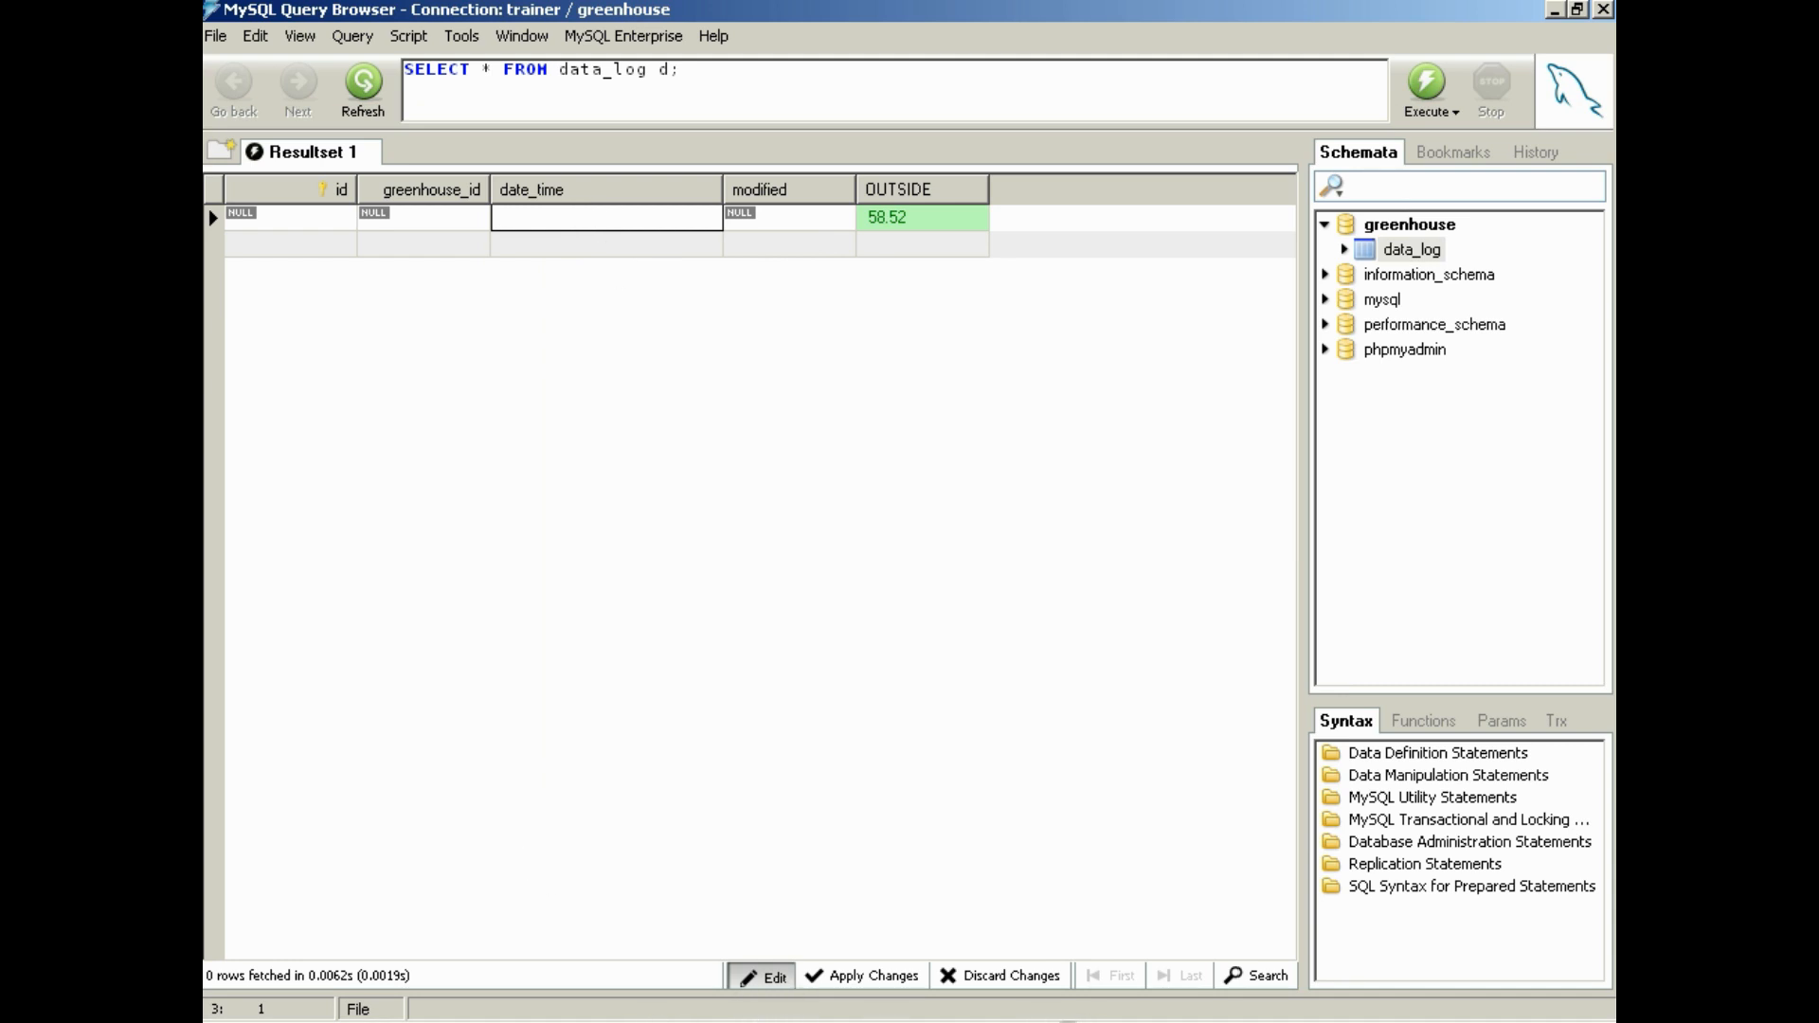
{"action": "left_click", "coordinate": [1083, 1019]}
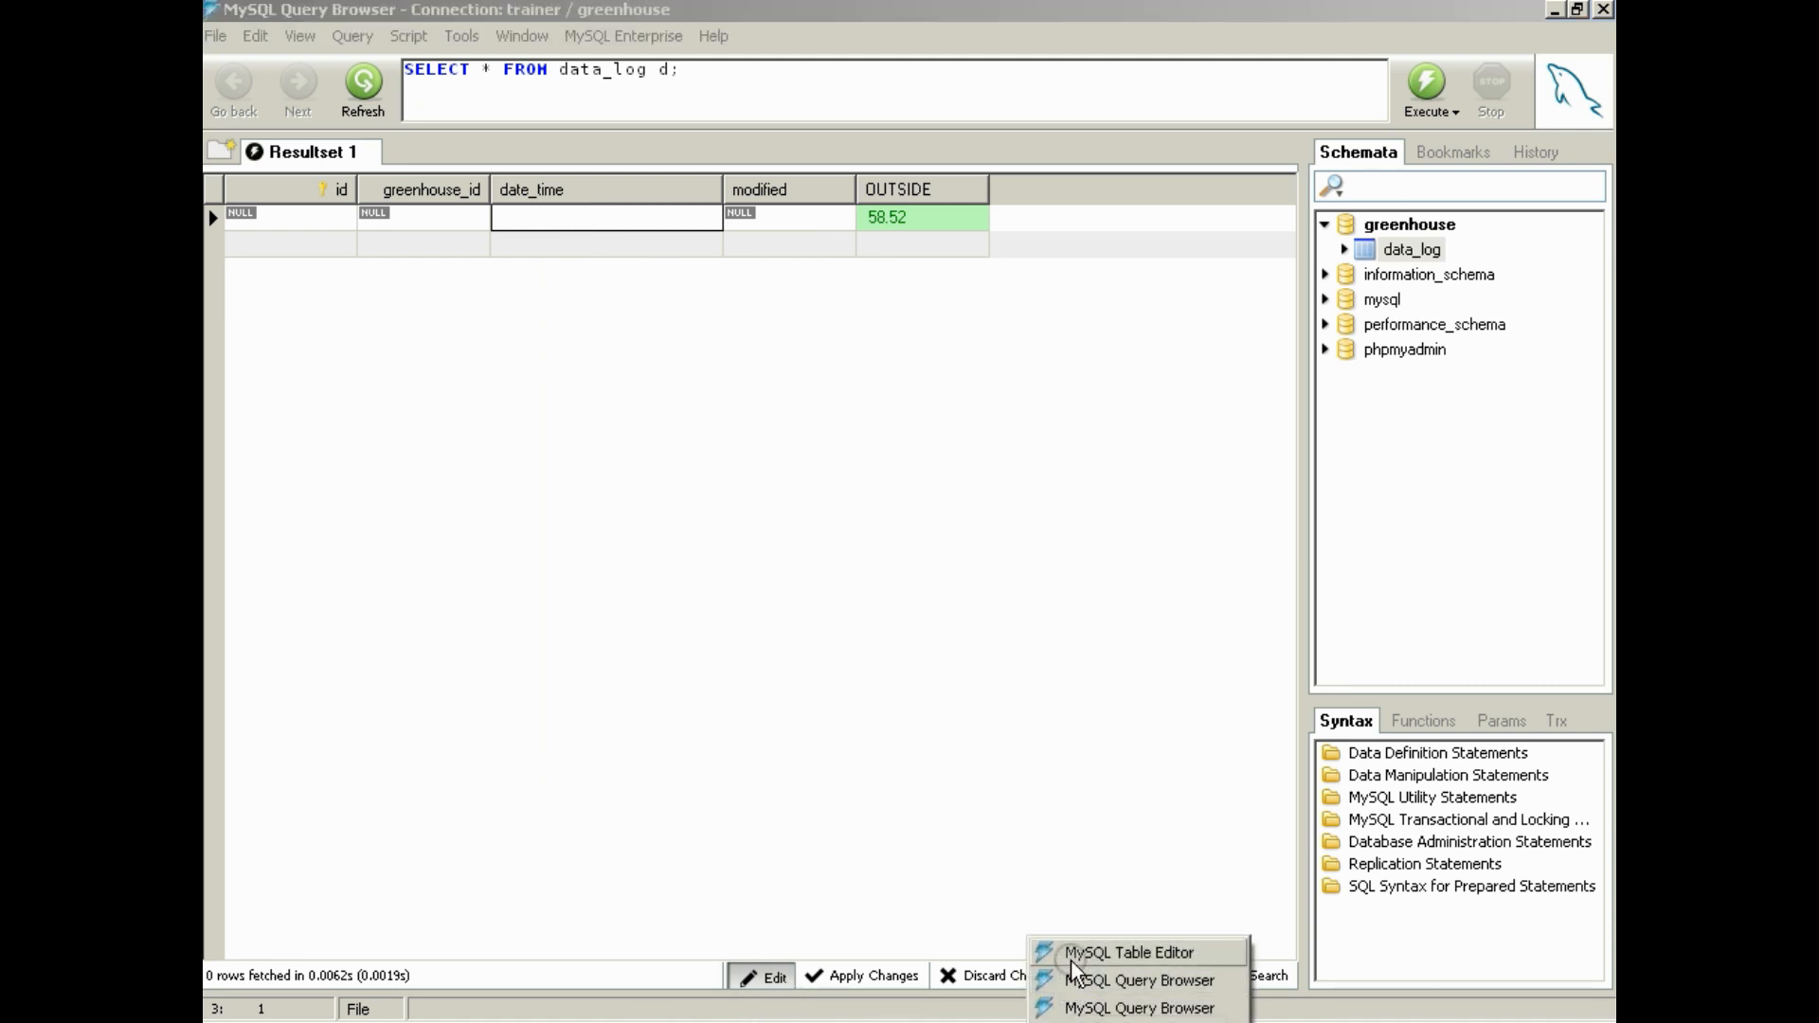
{"action": "left_click", "coordinate": [1074, 980]}
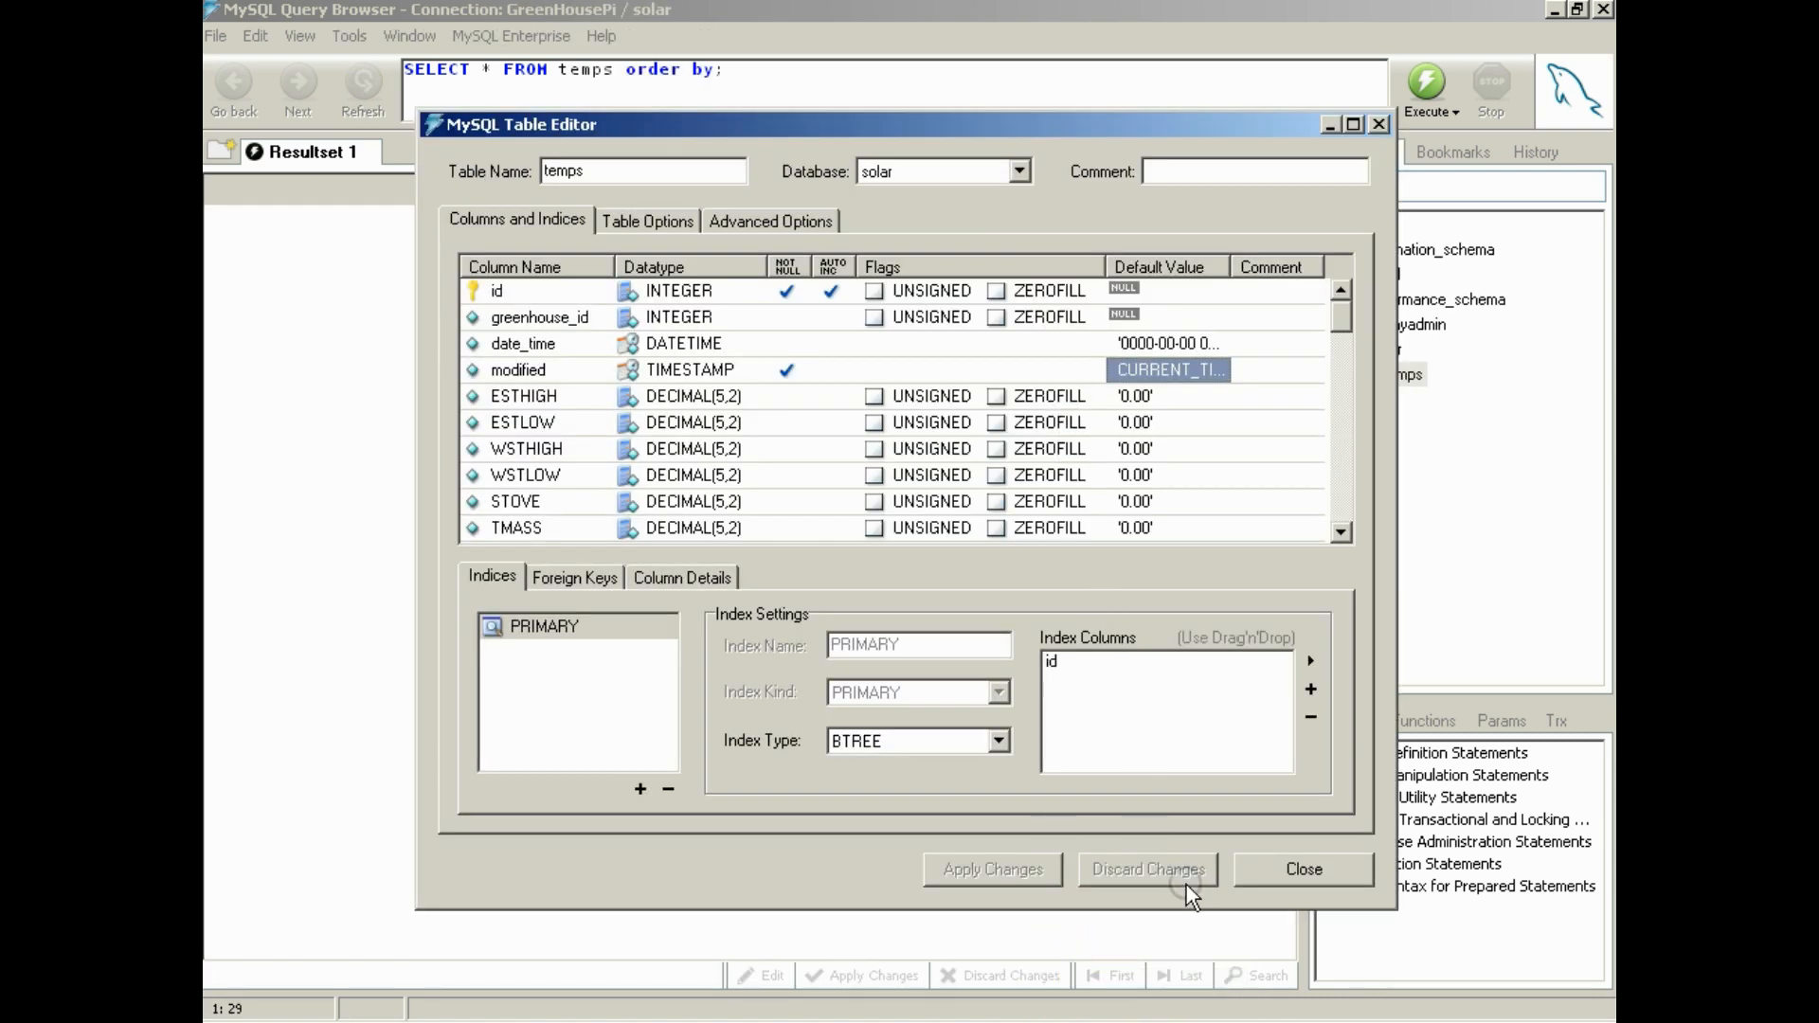
{"action": "left_click", "coordinate": [1300, 871]}
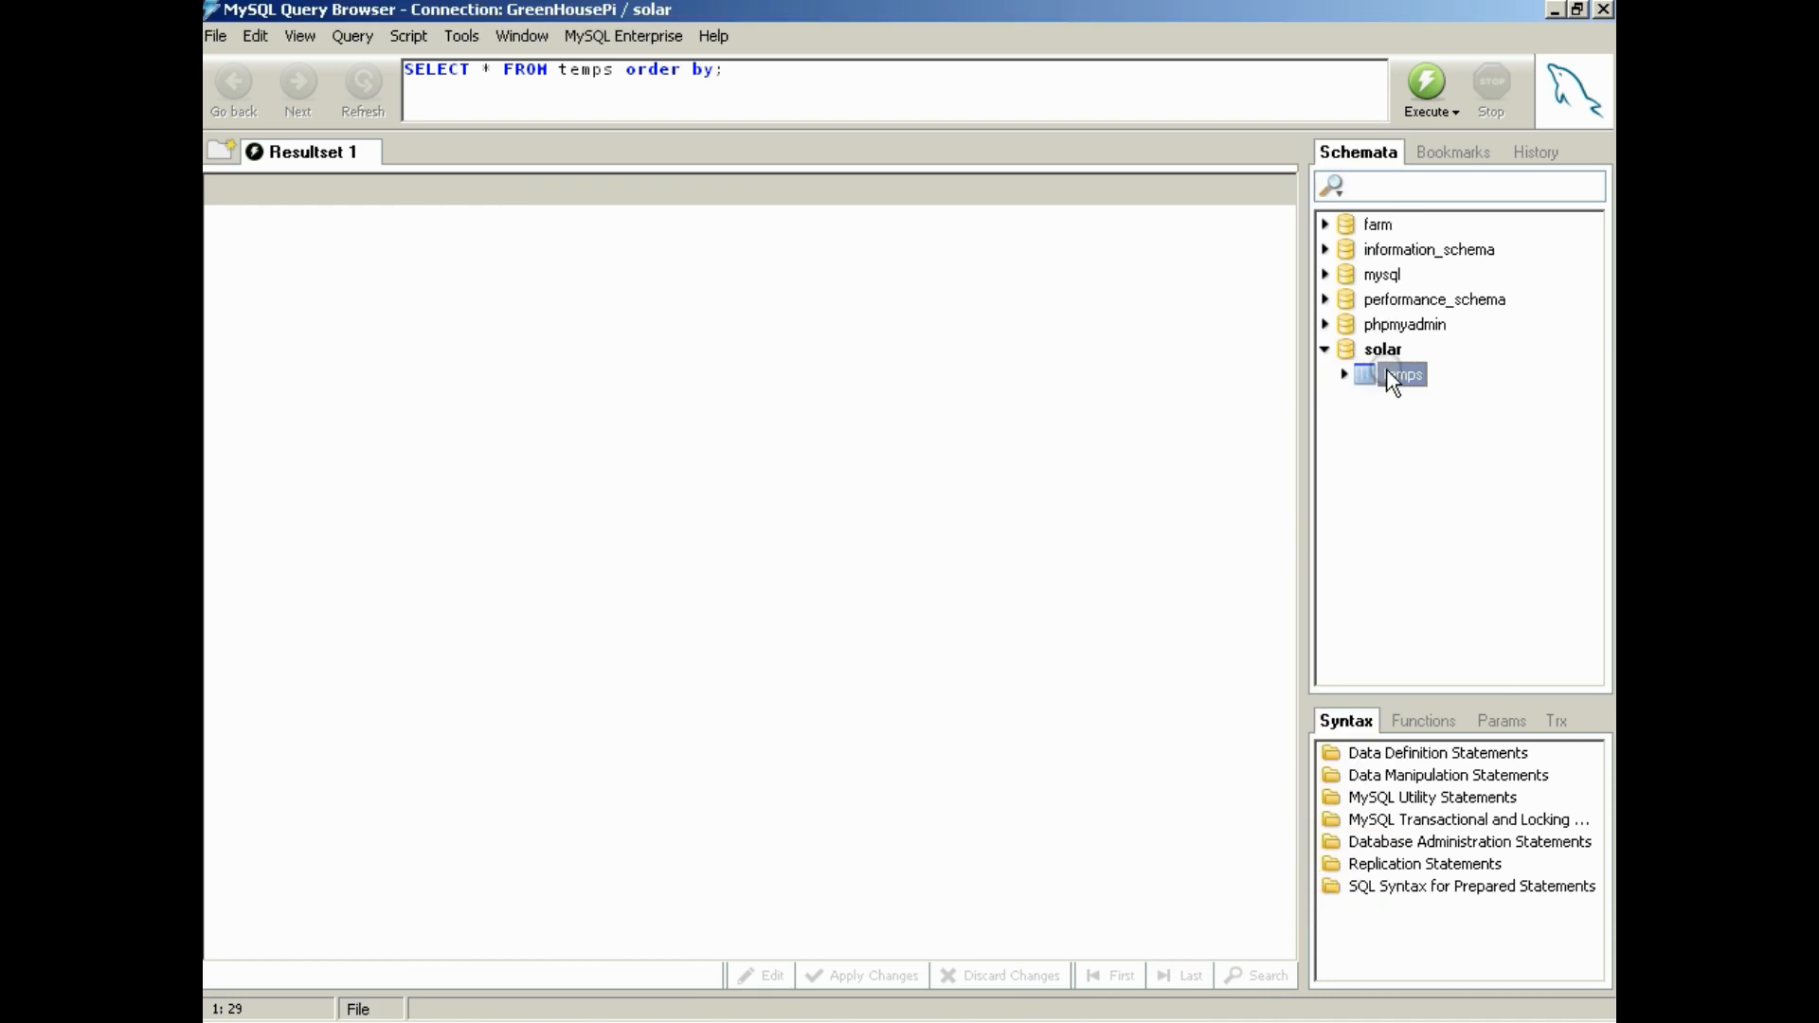
Complete and execute the query SELECT * FROM temps order by date_time DESC LIMIT 100; in the solar database
{"action": "left_click", "coordinate": [711, 65]}
{"action": "type", "text": "id"}
{"action": "key", "text": "BackSpace"}
{"action": "key", "text": "BackSpace"}
{"action": "type", "text": "date_time "}
{"action": "type", "text": "DESC LIMI"}
{"action": "type", "text": "T 11"}
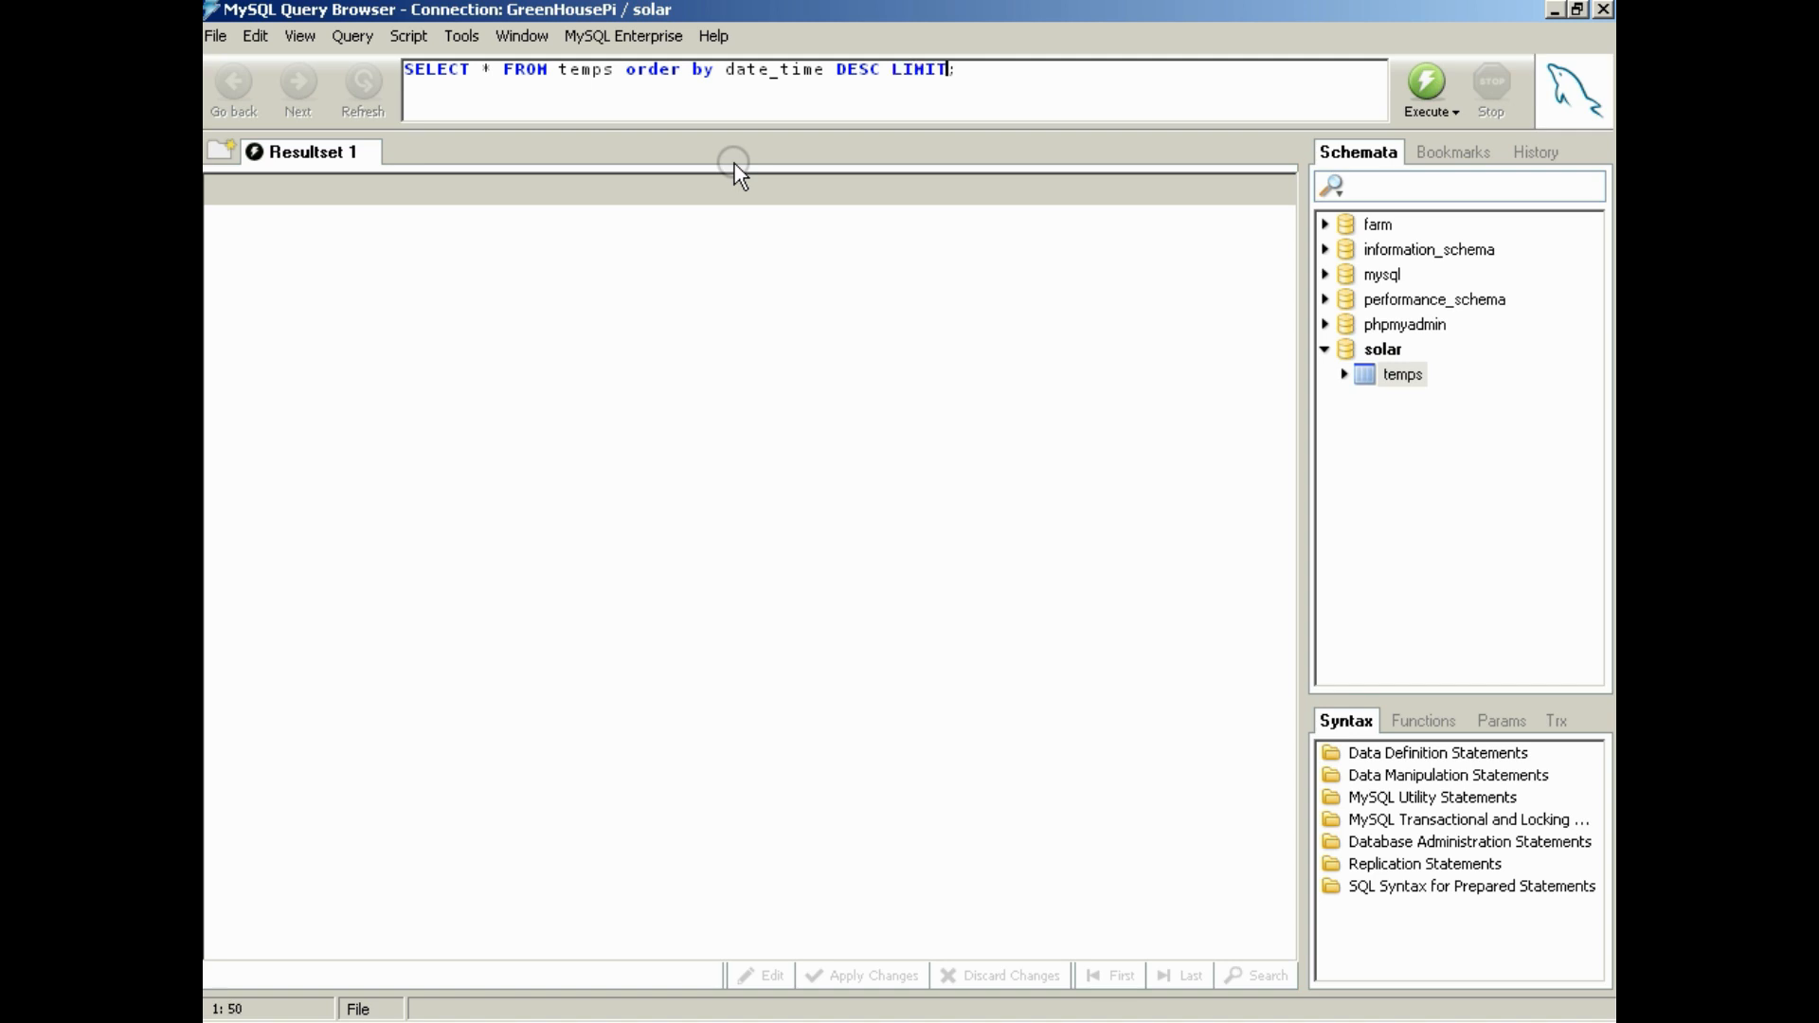
{"action": "key", "text": "BackSpace"}
{"action": "type", "text": "00"}
{"action": "left_click", "coordinate": [1433, 82]}
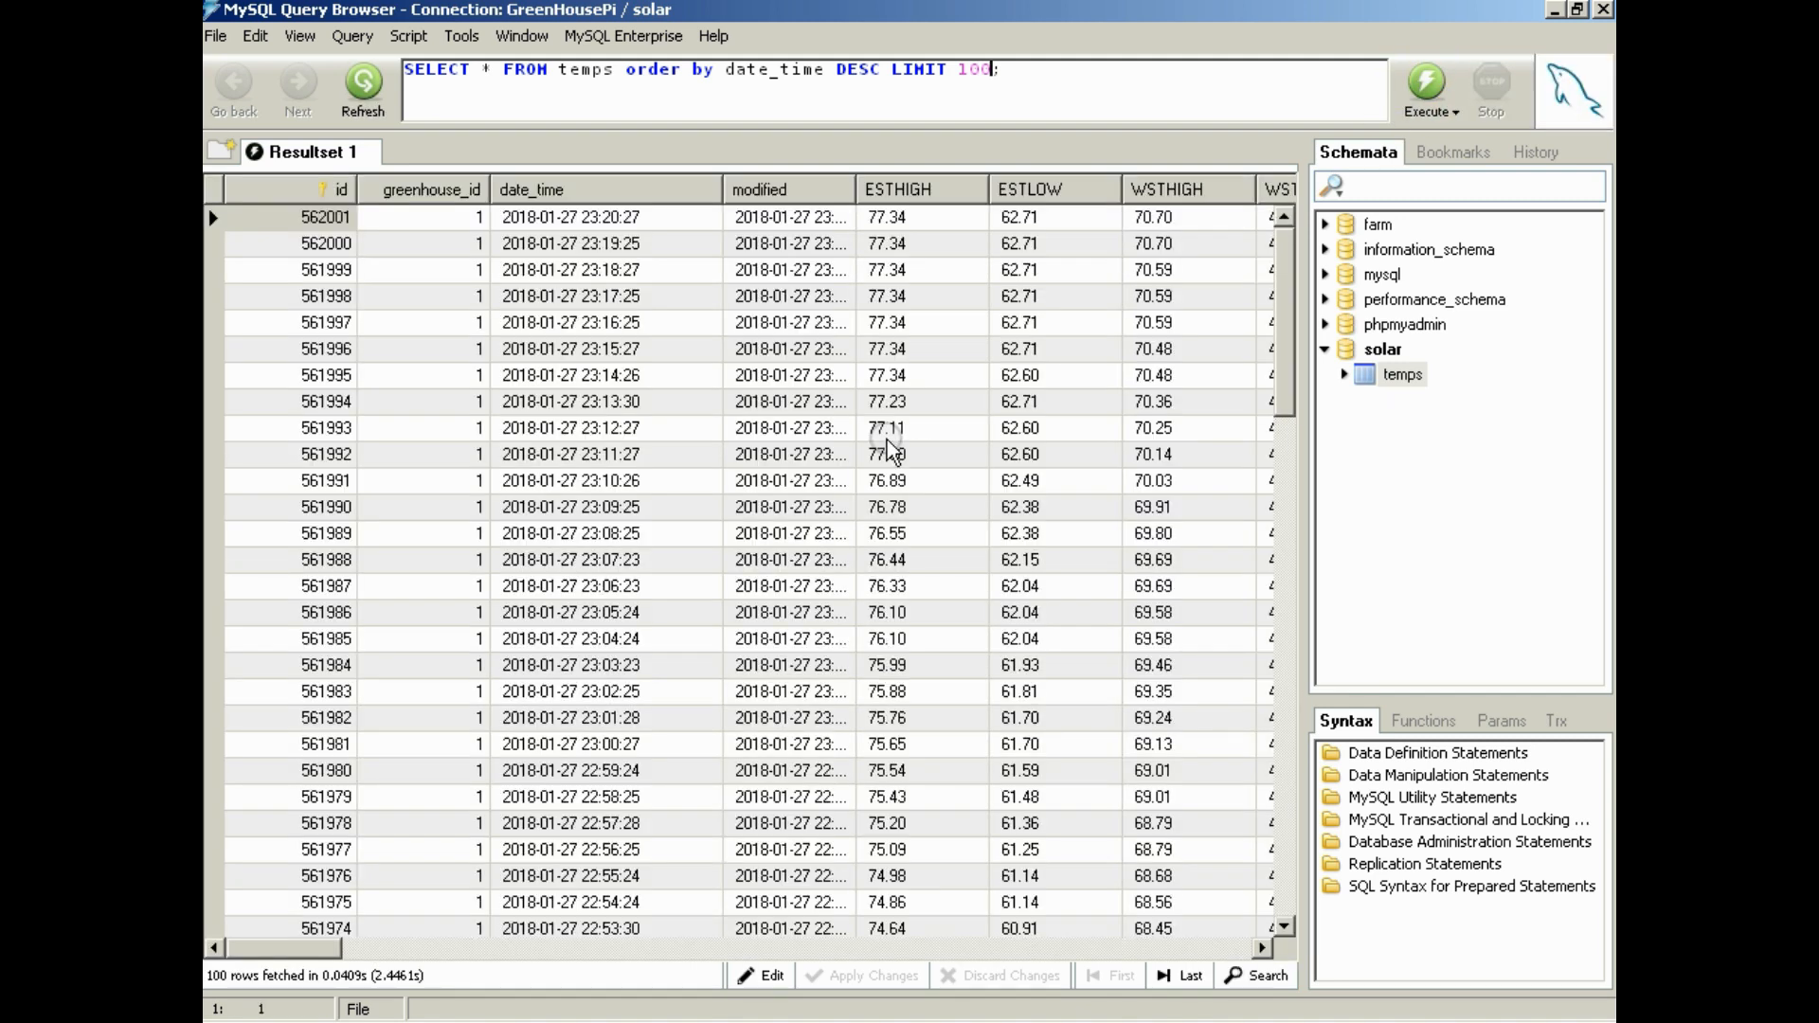
Enable editing of the temps results, copy the first row's date_time value and leave the cell unchanged
{"action": "left_click", "coordinate": [576, 217]}
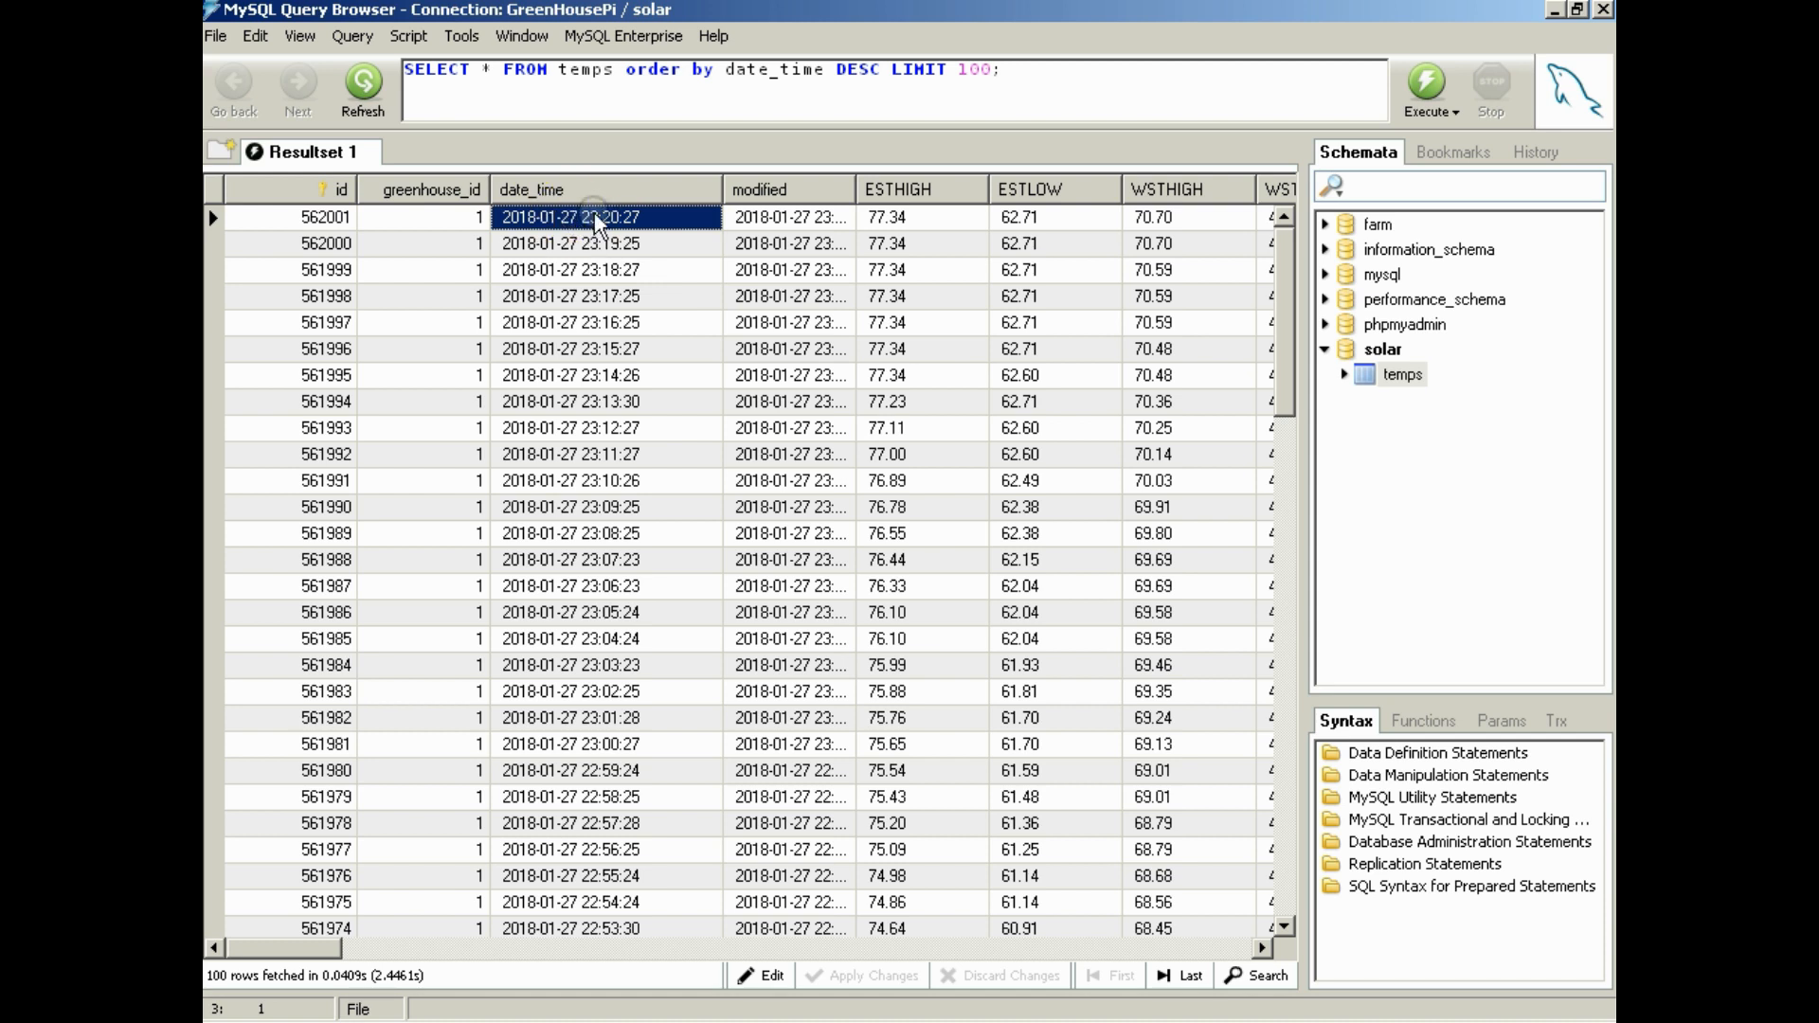
{"action": "right_click", "coordinate": [595, 216]}
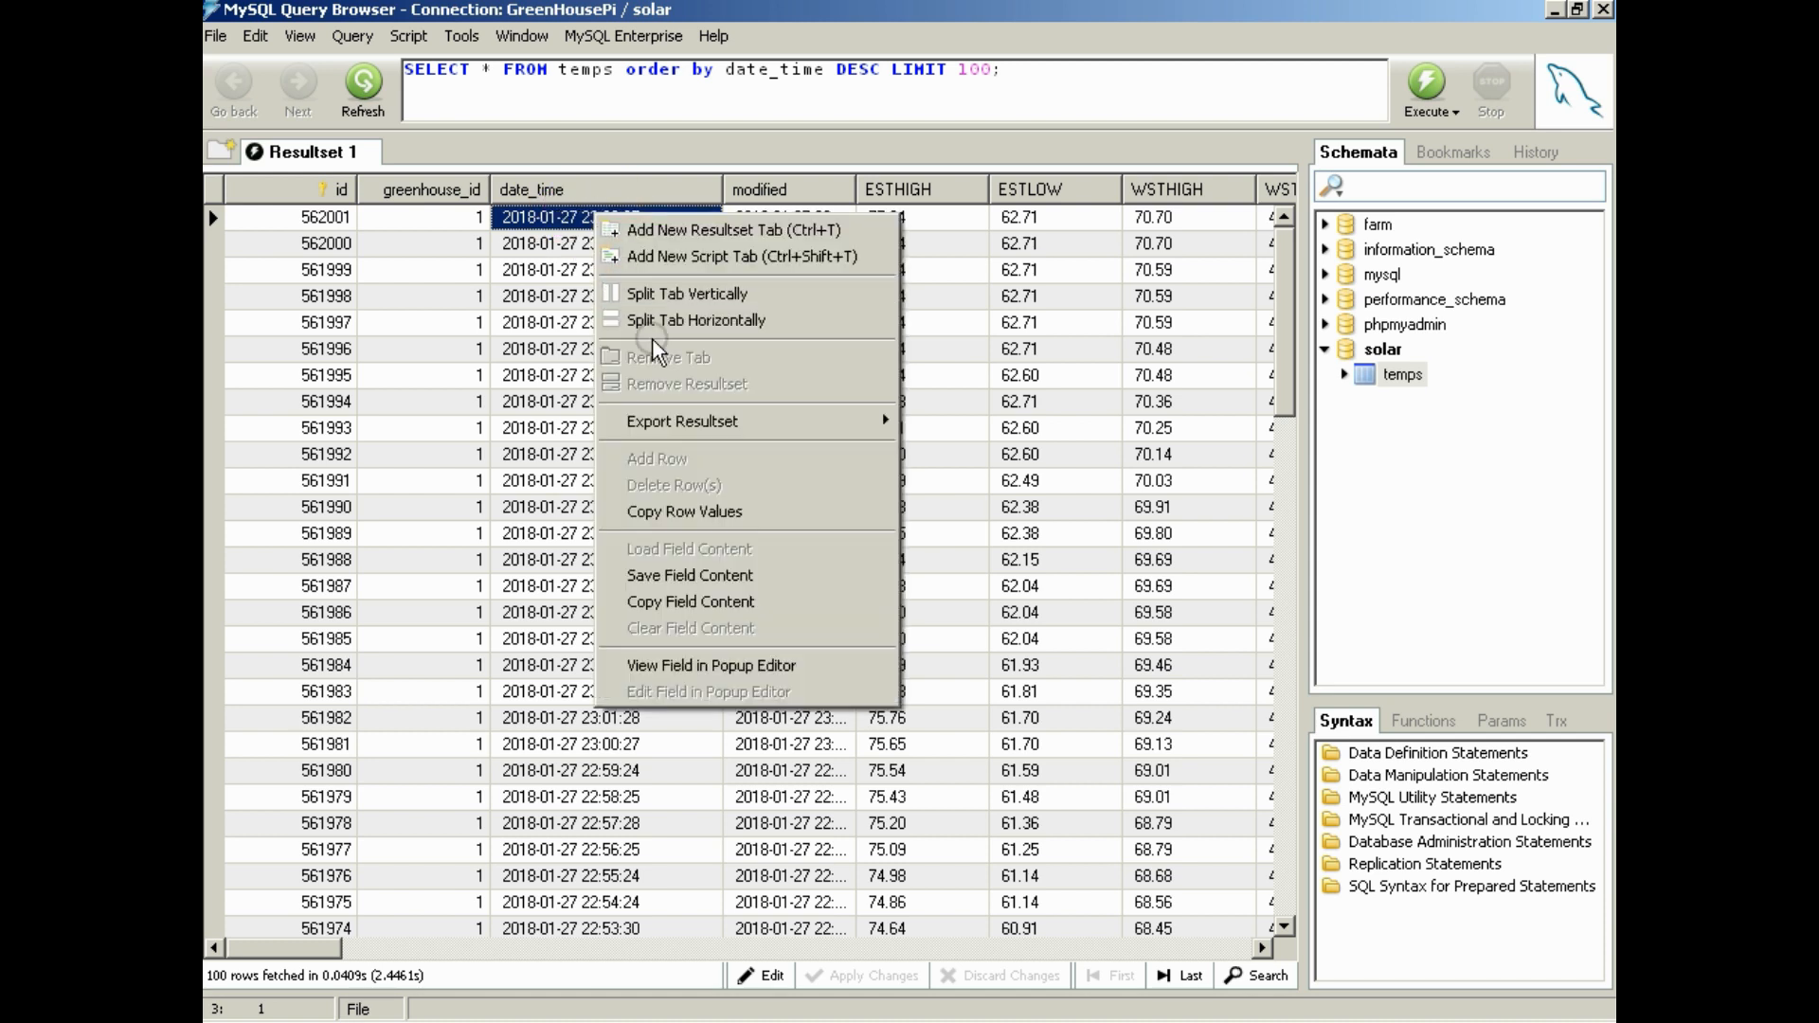
{"action": "left_click", "coordinate": [546, 254]}
{"action": "left_click", "coordinate": [763, 975]}
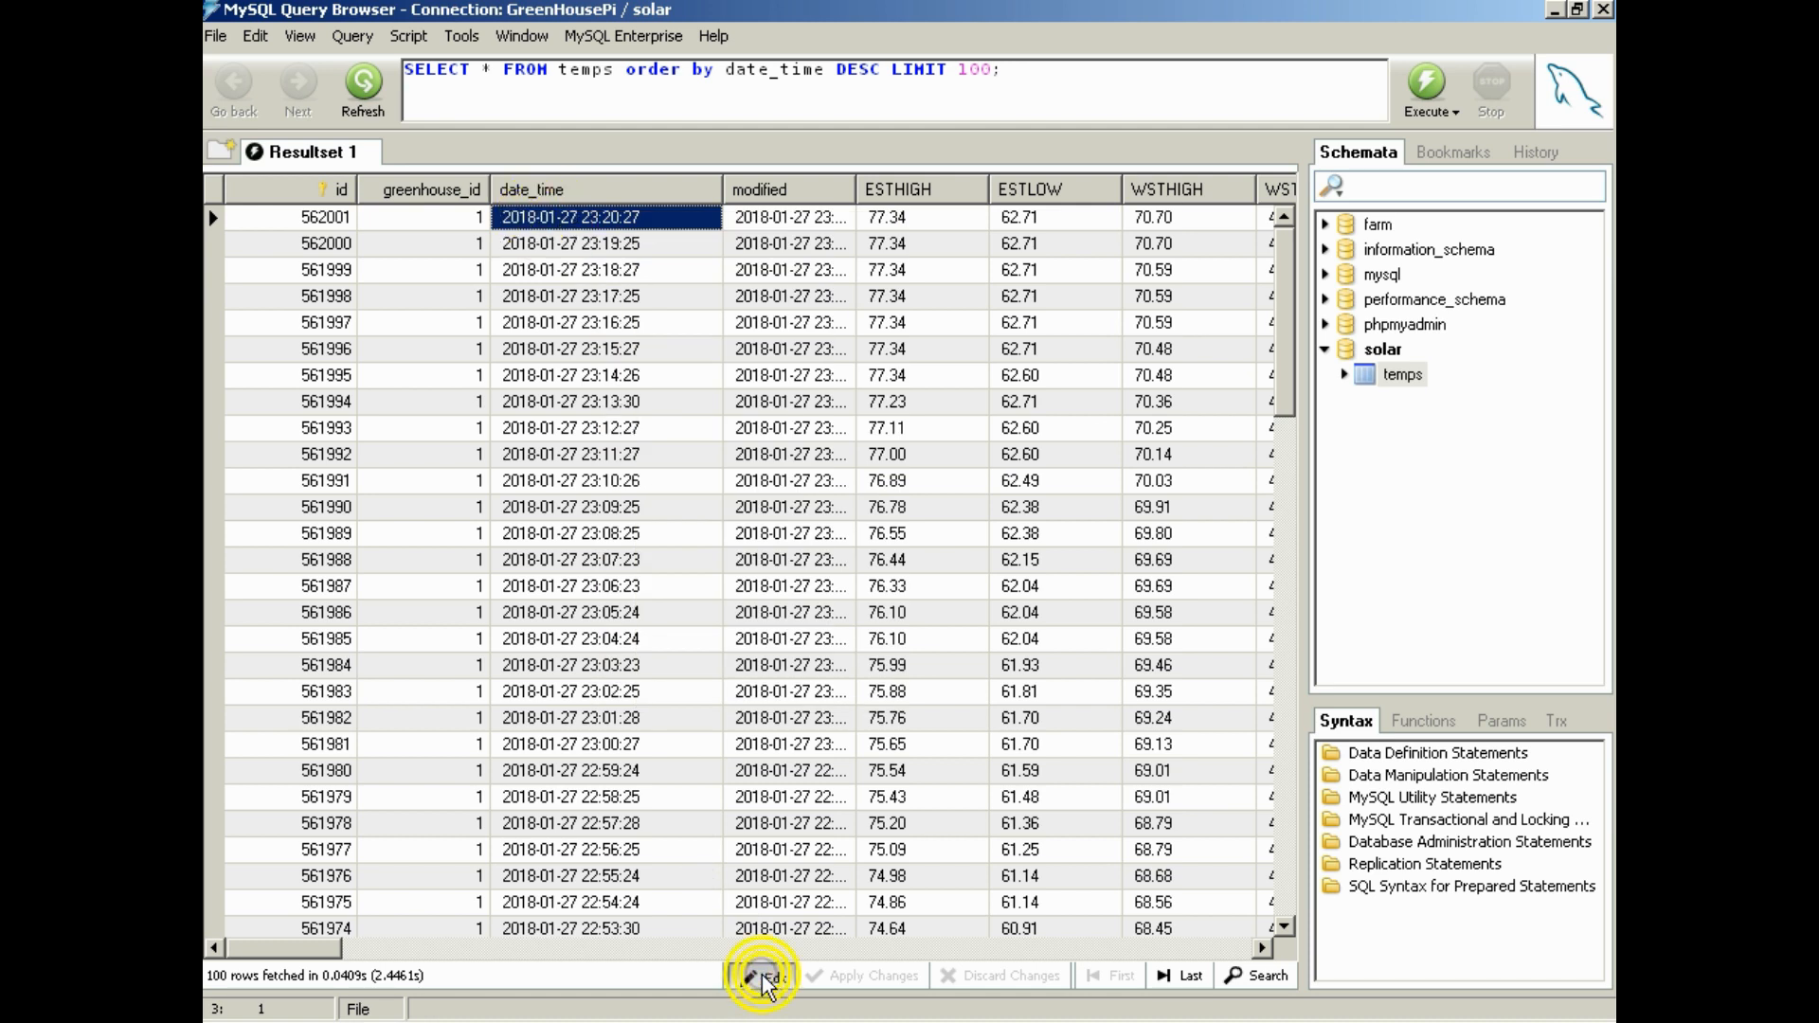
{"action": "double_click", "coordinate": [644, 217]}
{"action": "key", "text": "ctrl+c"}
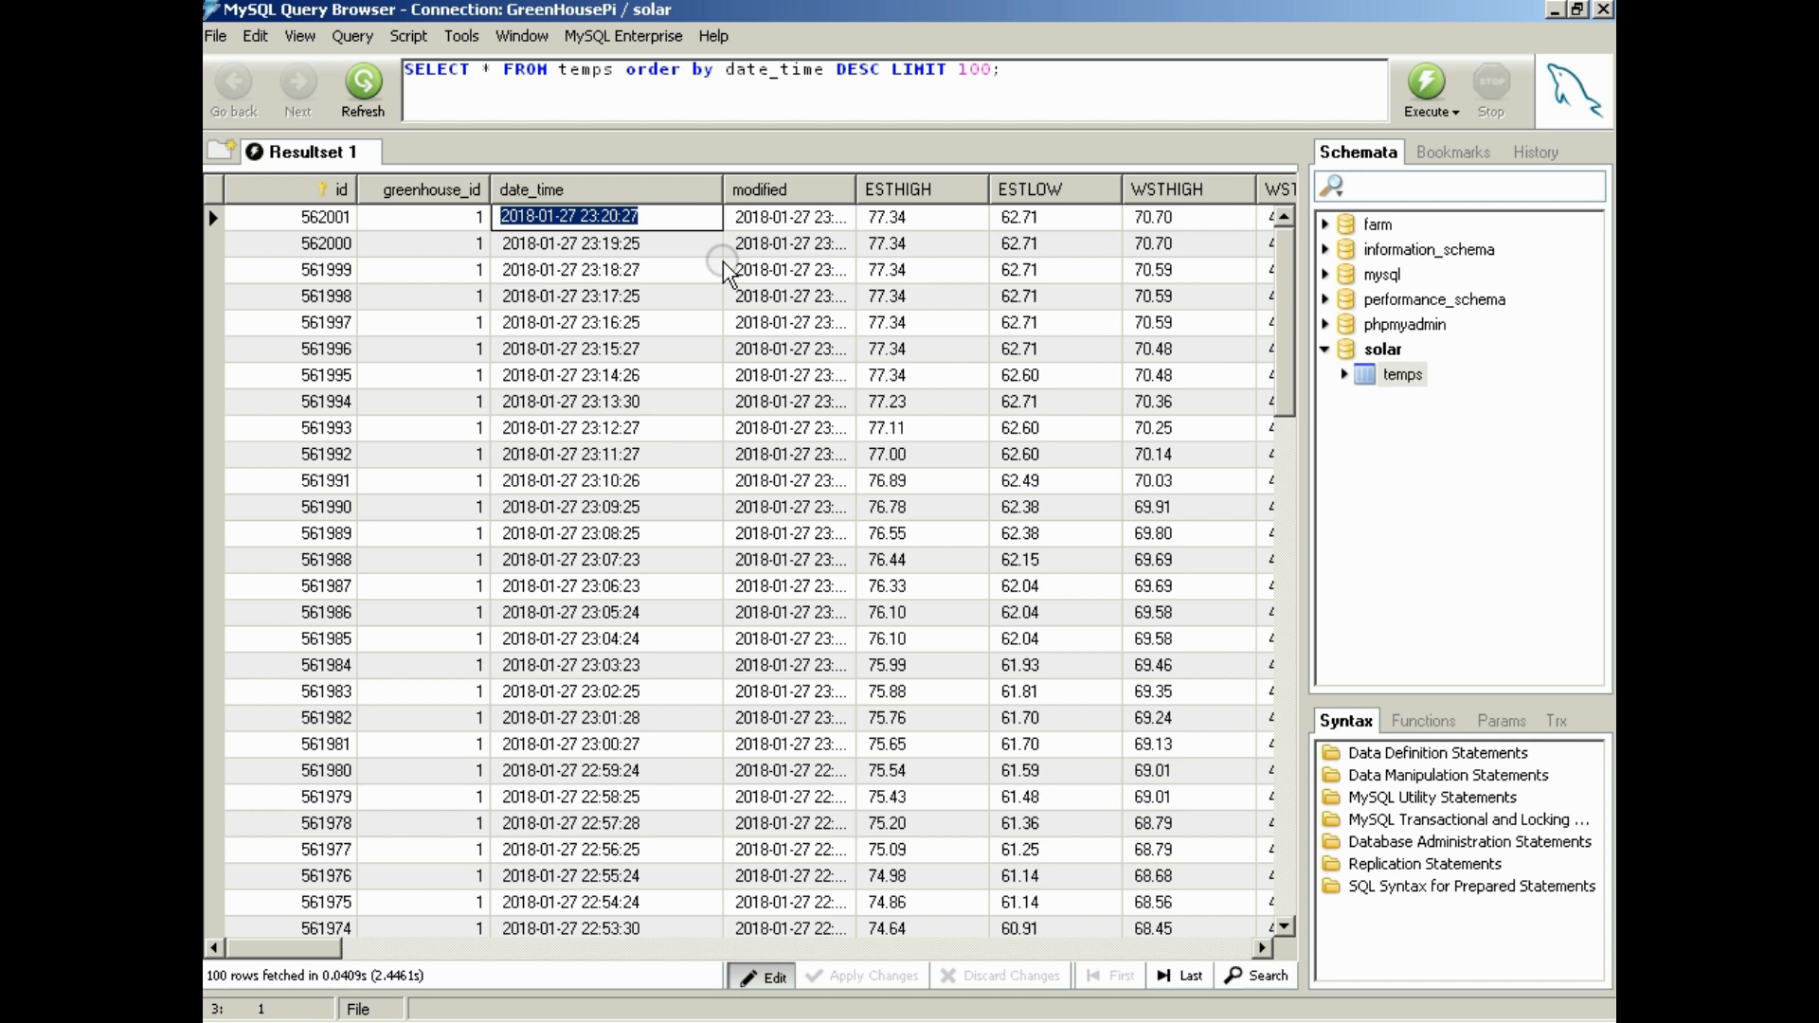
{"action": "key", "text": "Escape"}
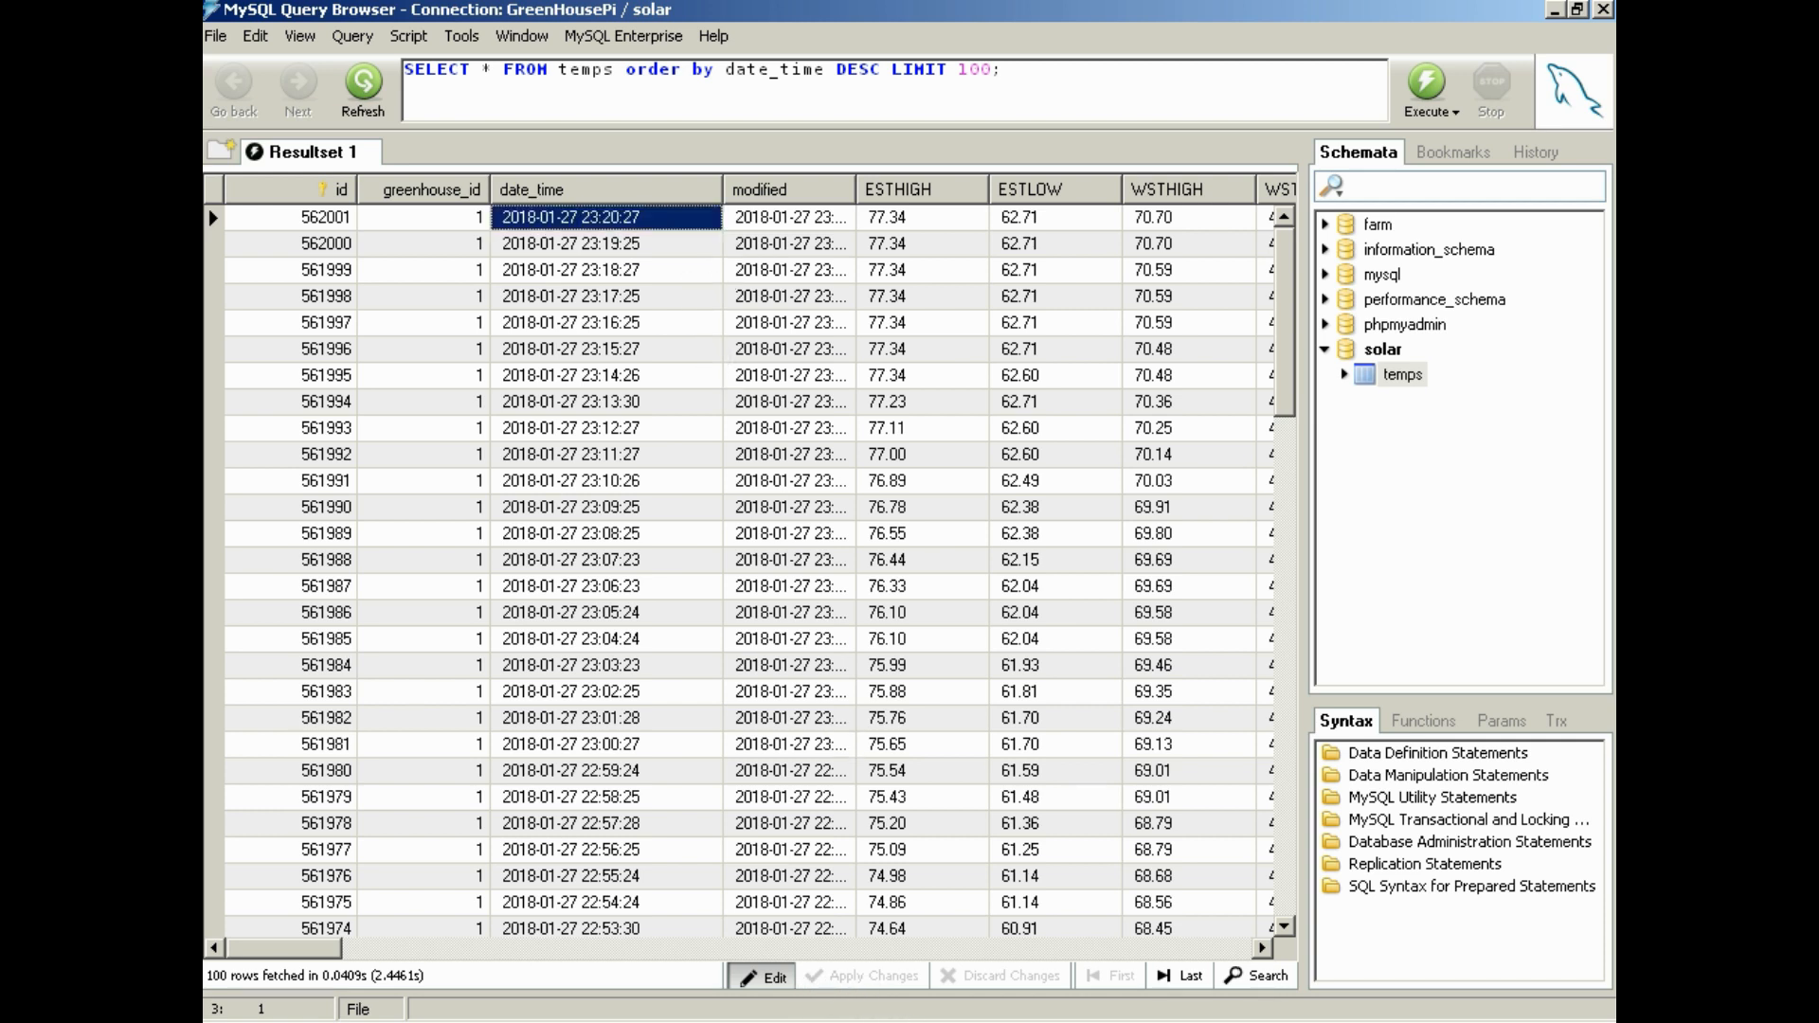
{"action": "left_click", "coordinate": [1059, 1022]}
{"action": "left_click", "coordinate": [1067, 1010]}
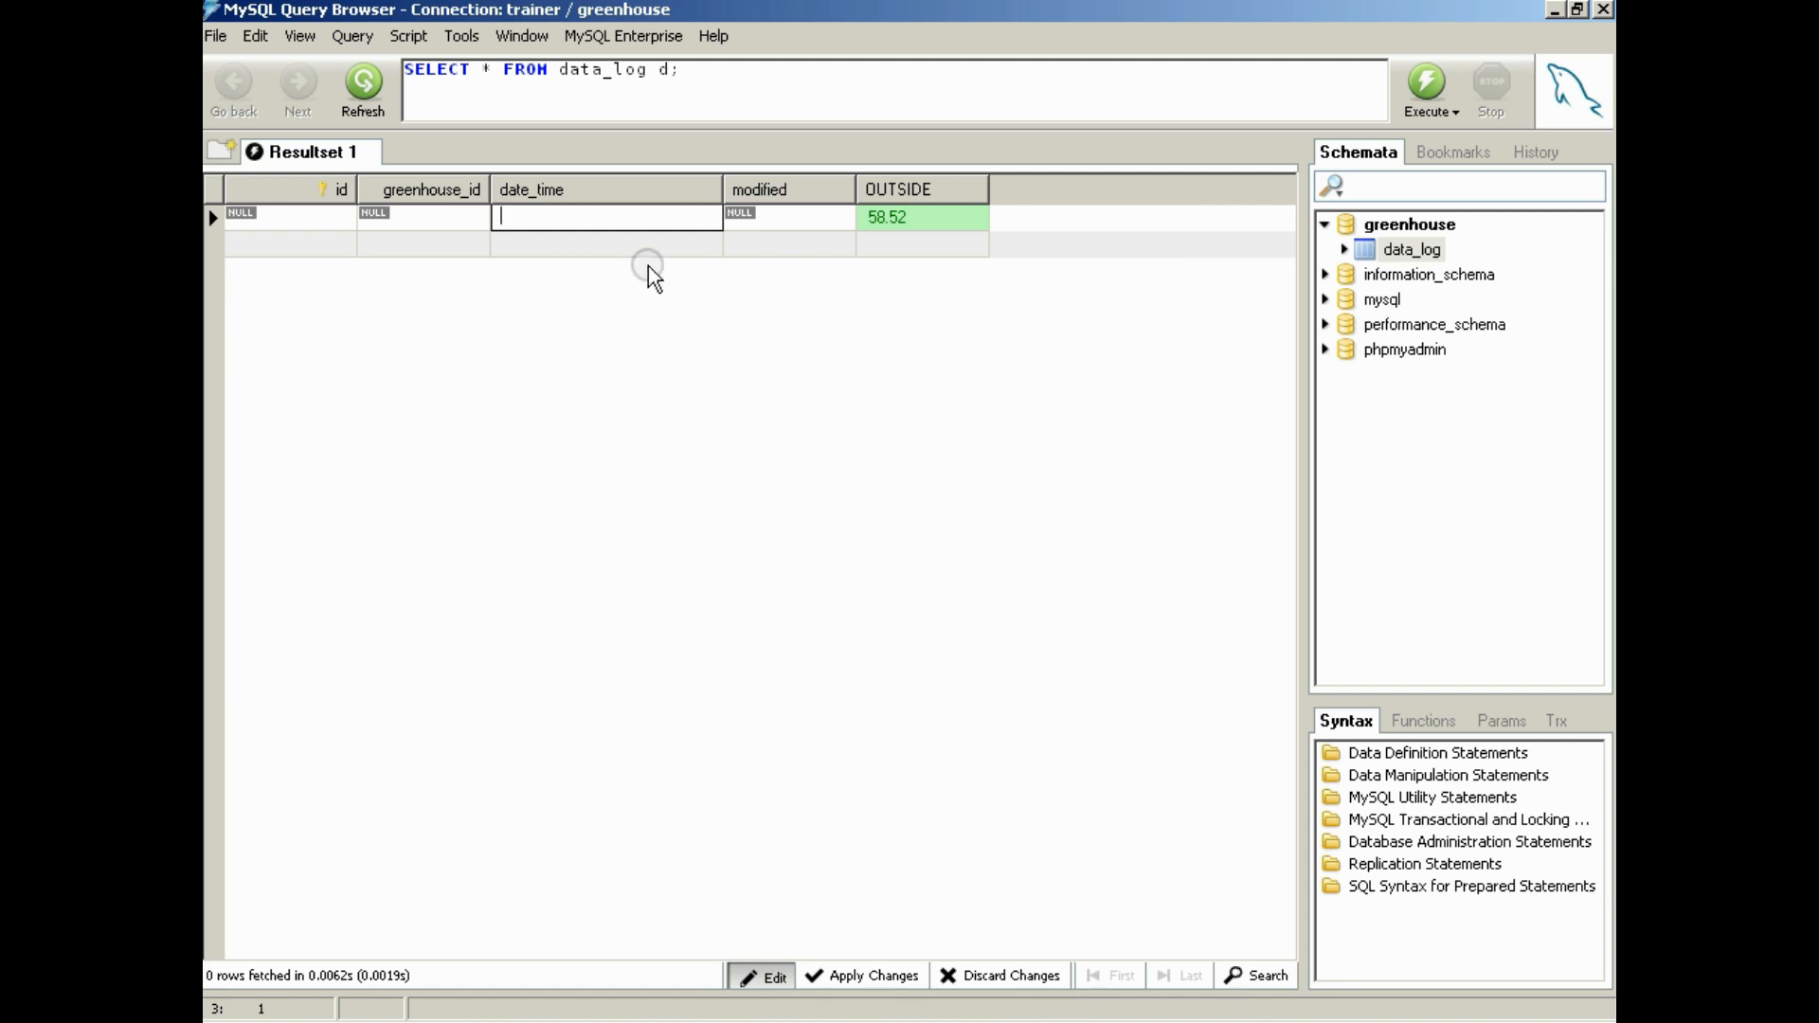
{"action": "key", "text": "ctrl+v"}
{"action": "key", "text": "Return"}
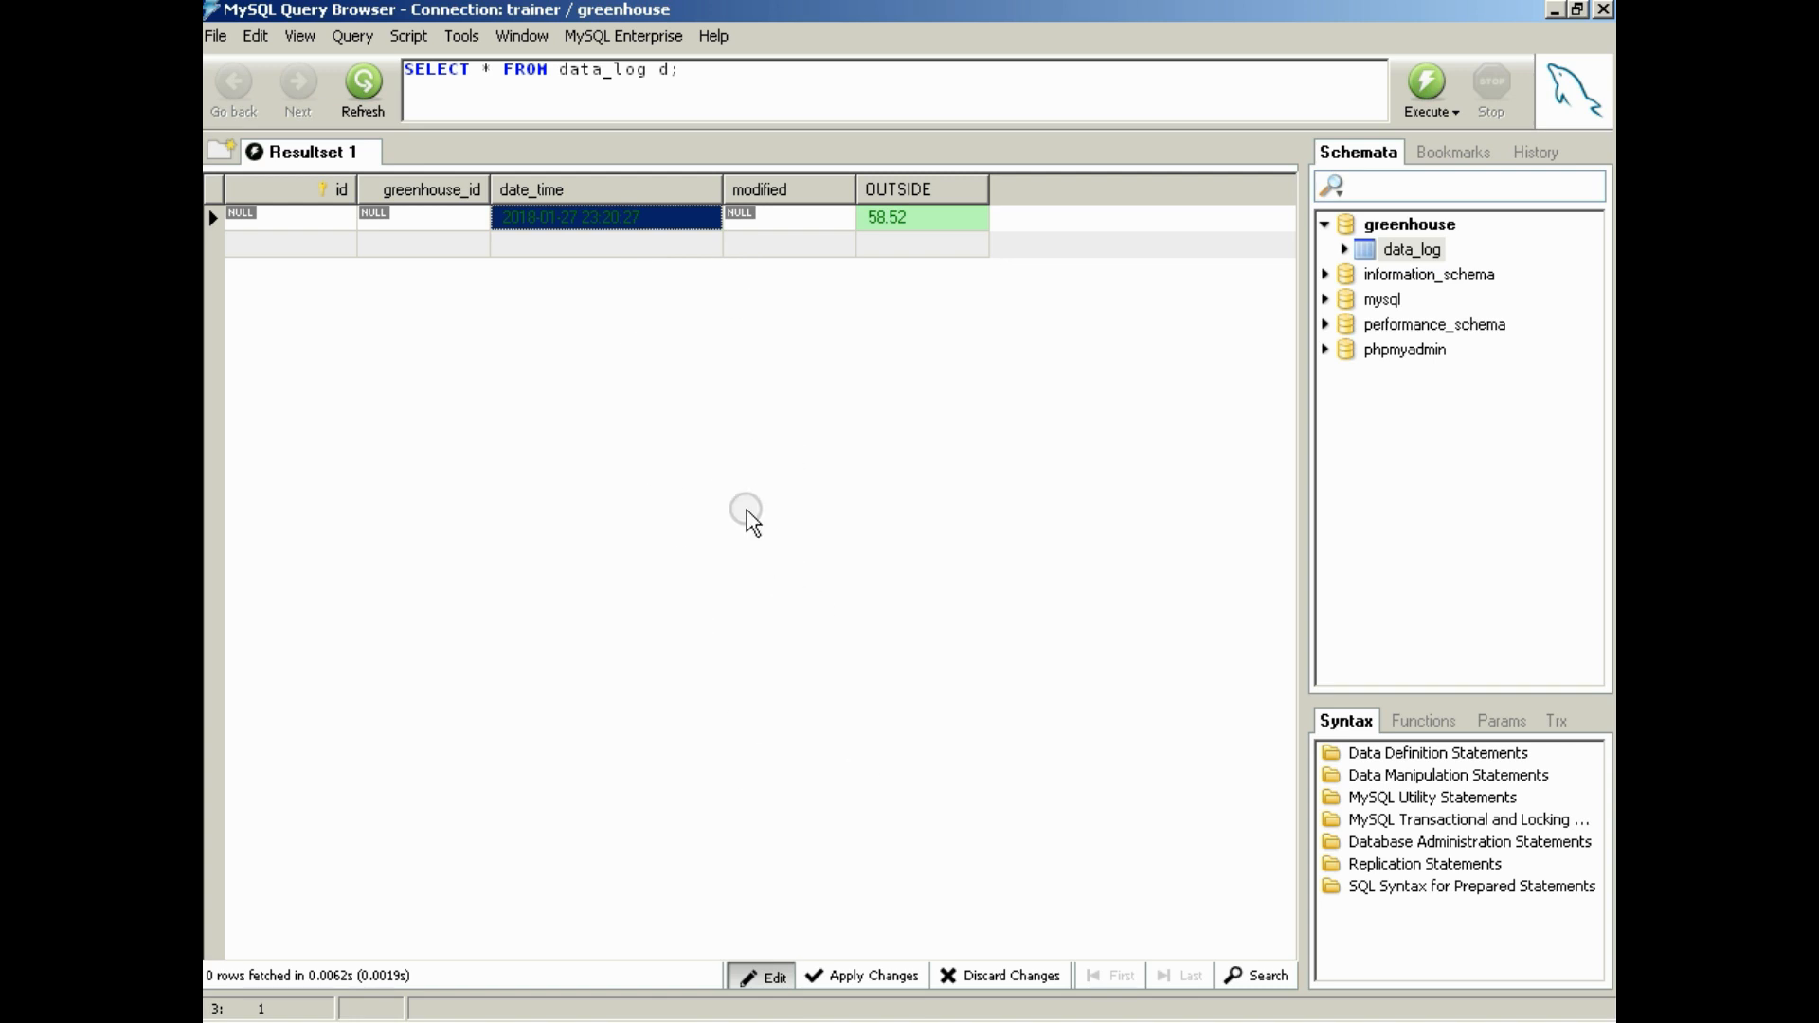
{"action": "left_click", "coordinate": [850, 979]}
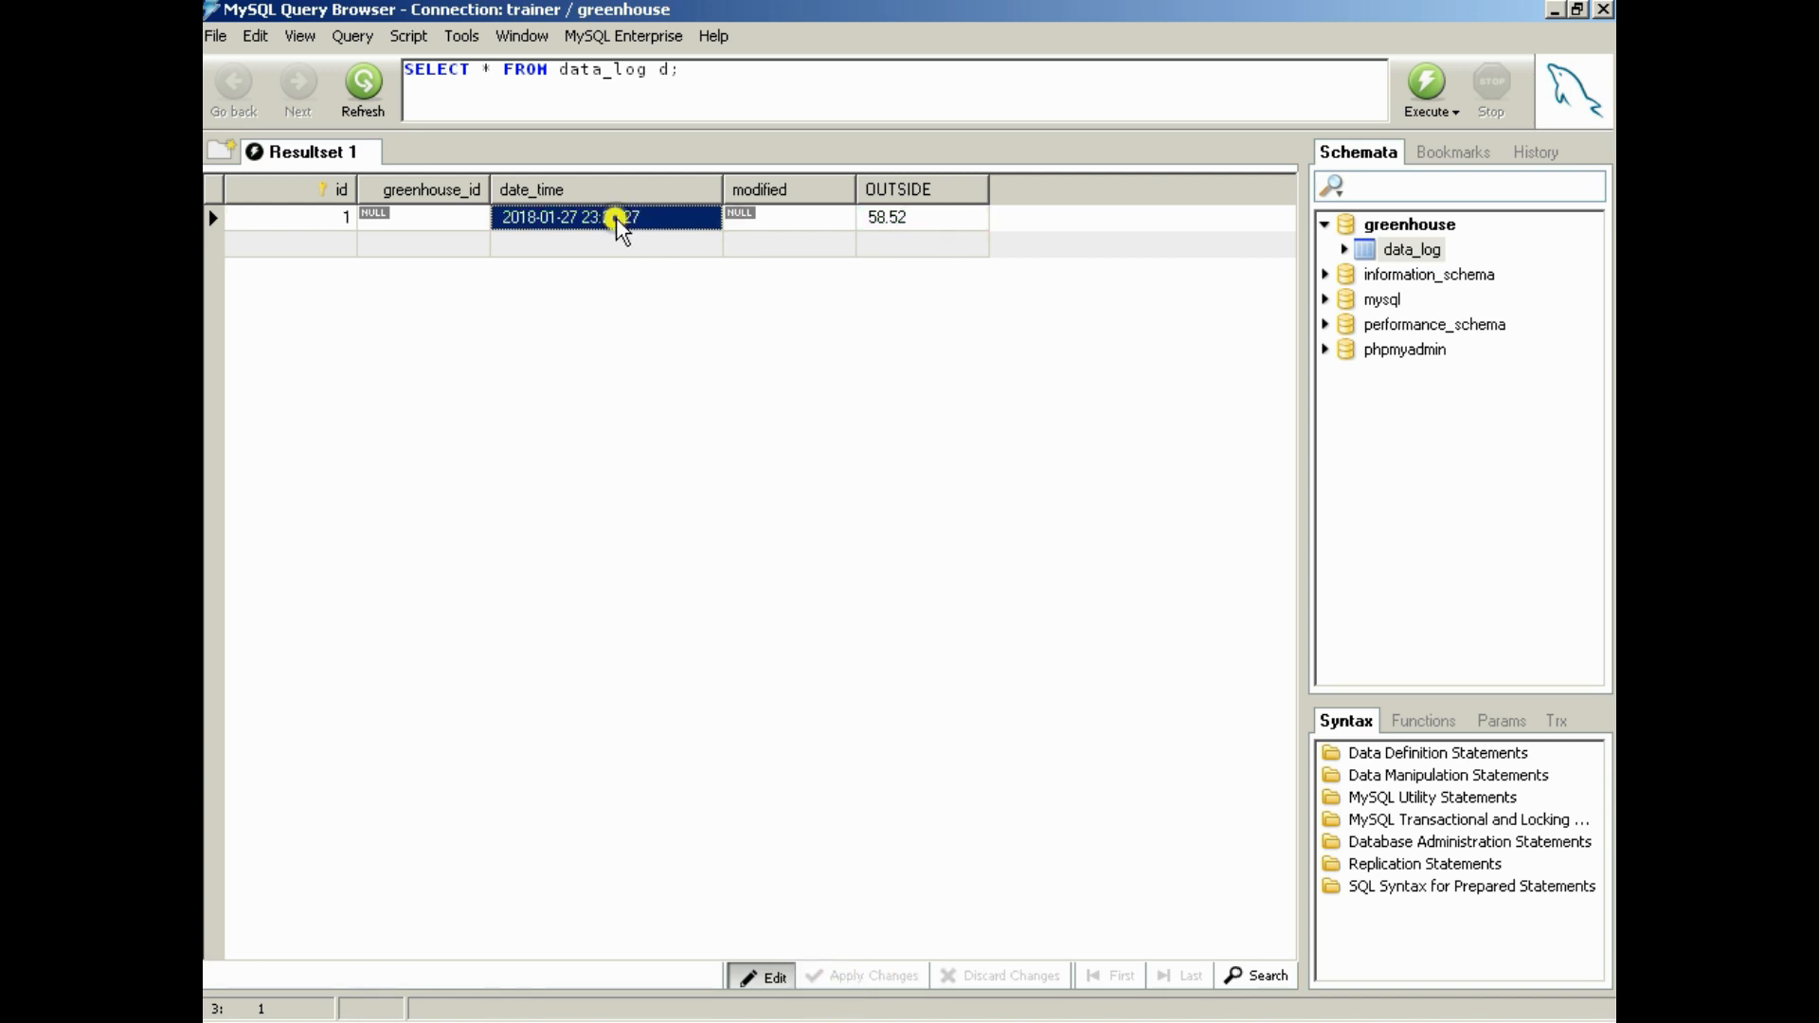
{"action": "left_click", "coordinate": [403, 210]}
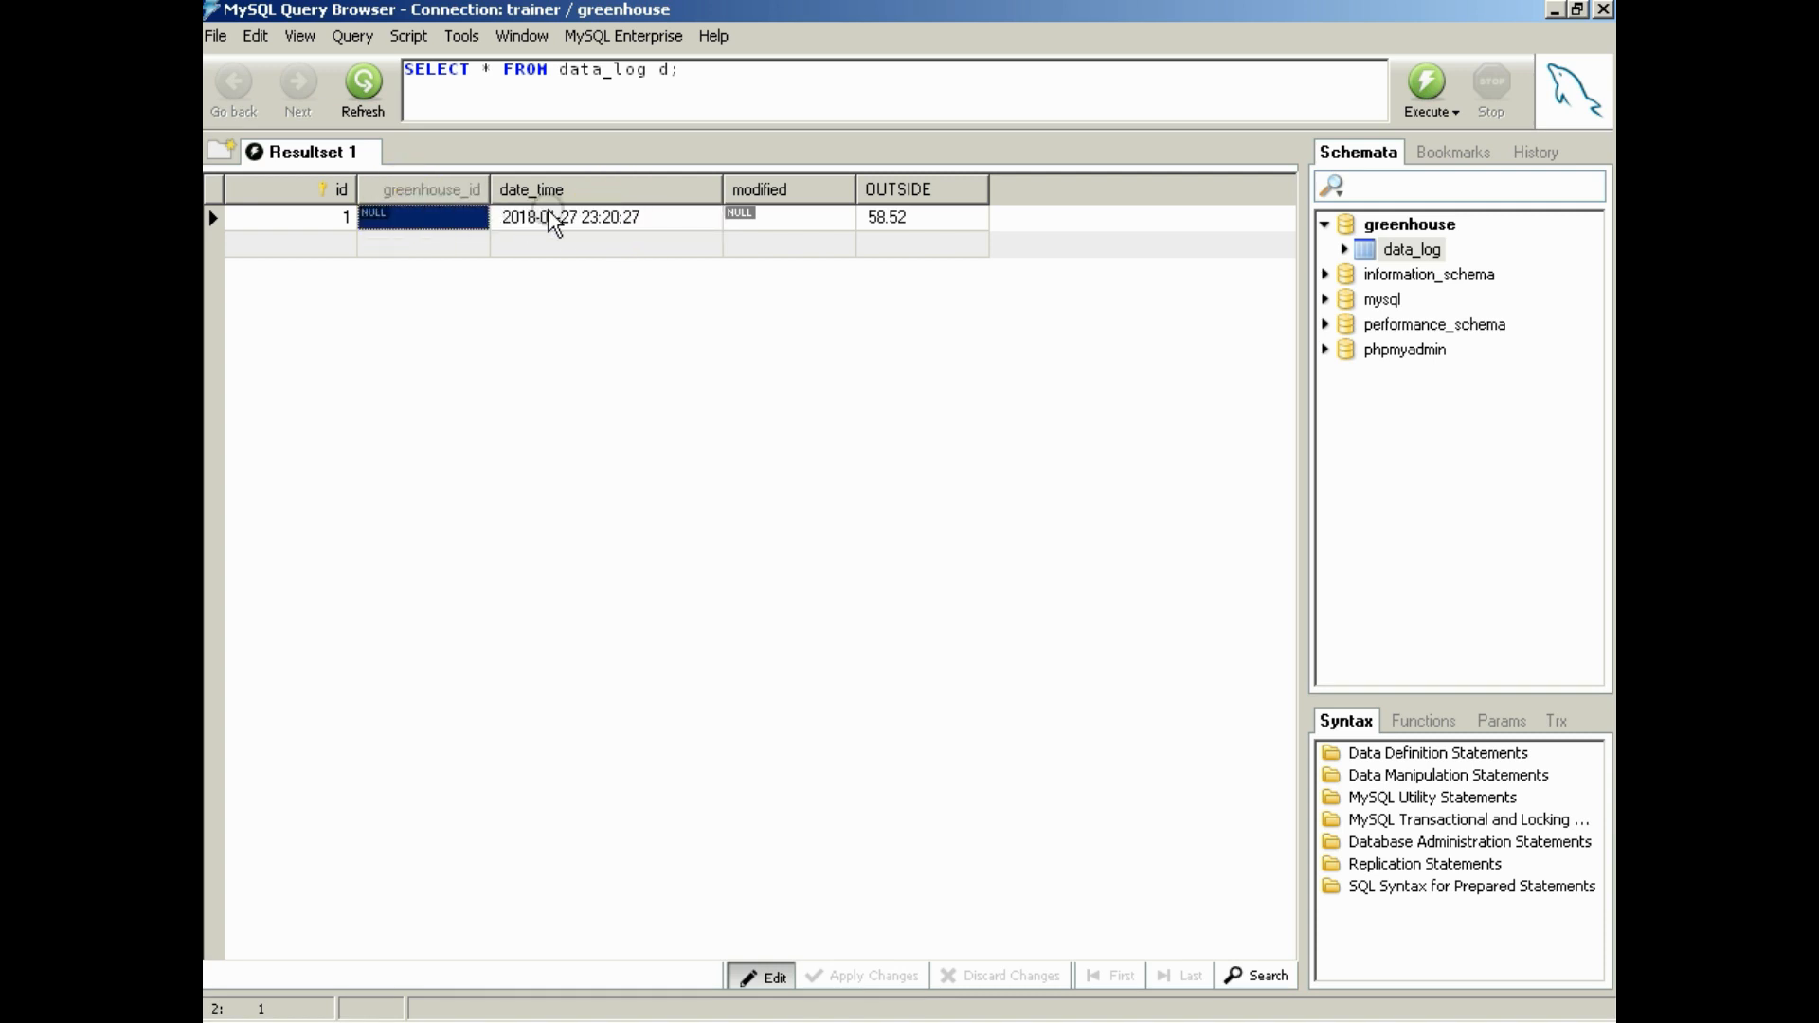